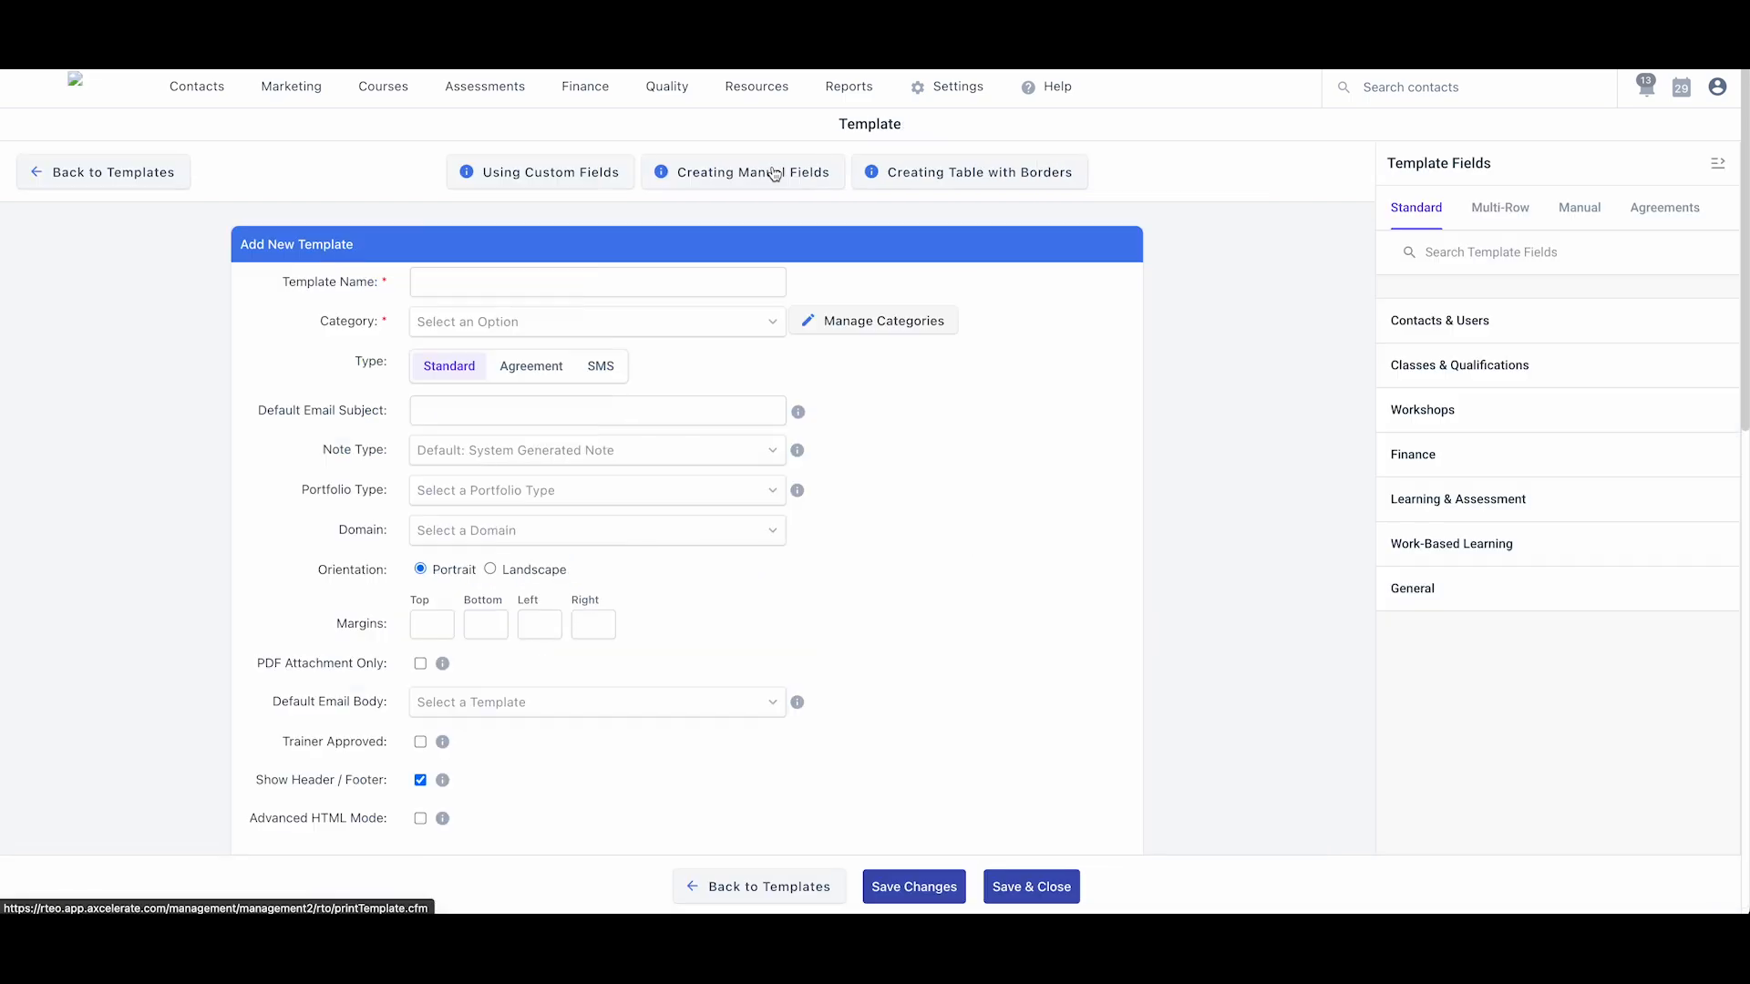
# - Enter 'Program Enrolment Form (demo)' as the new template's name
pyautogui.write('Pro')
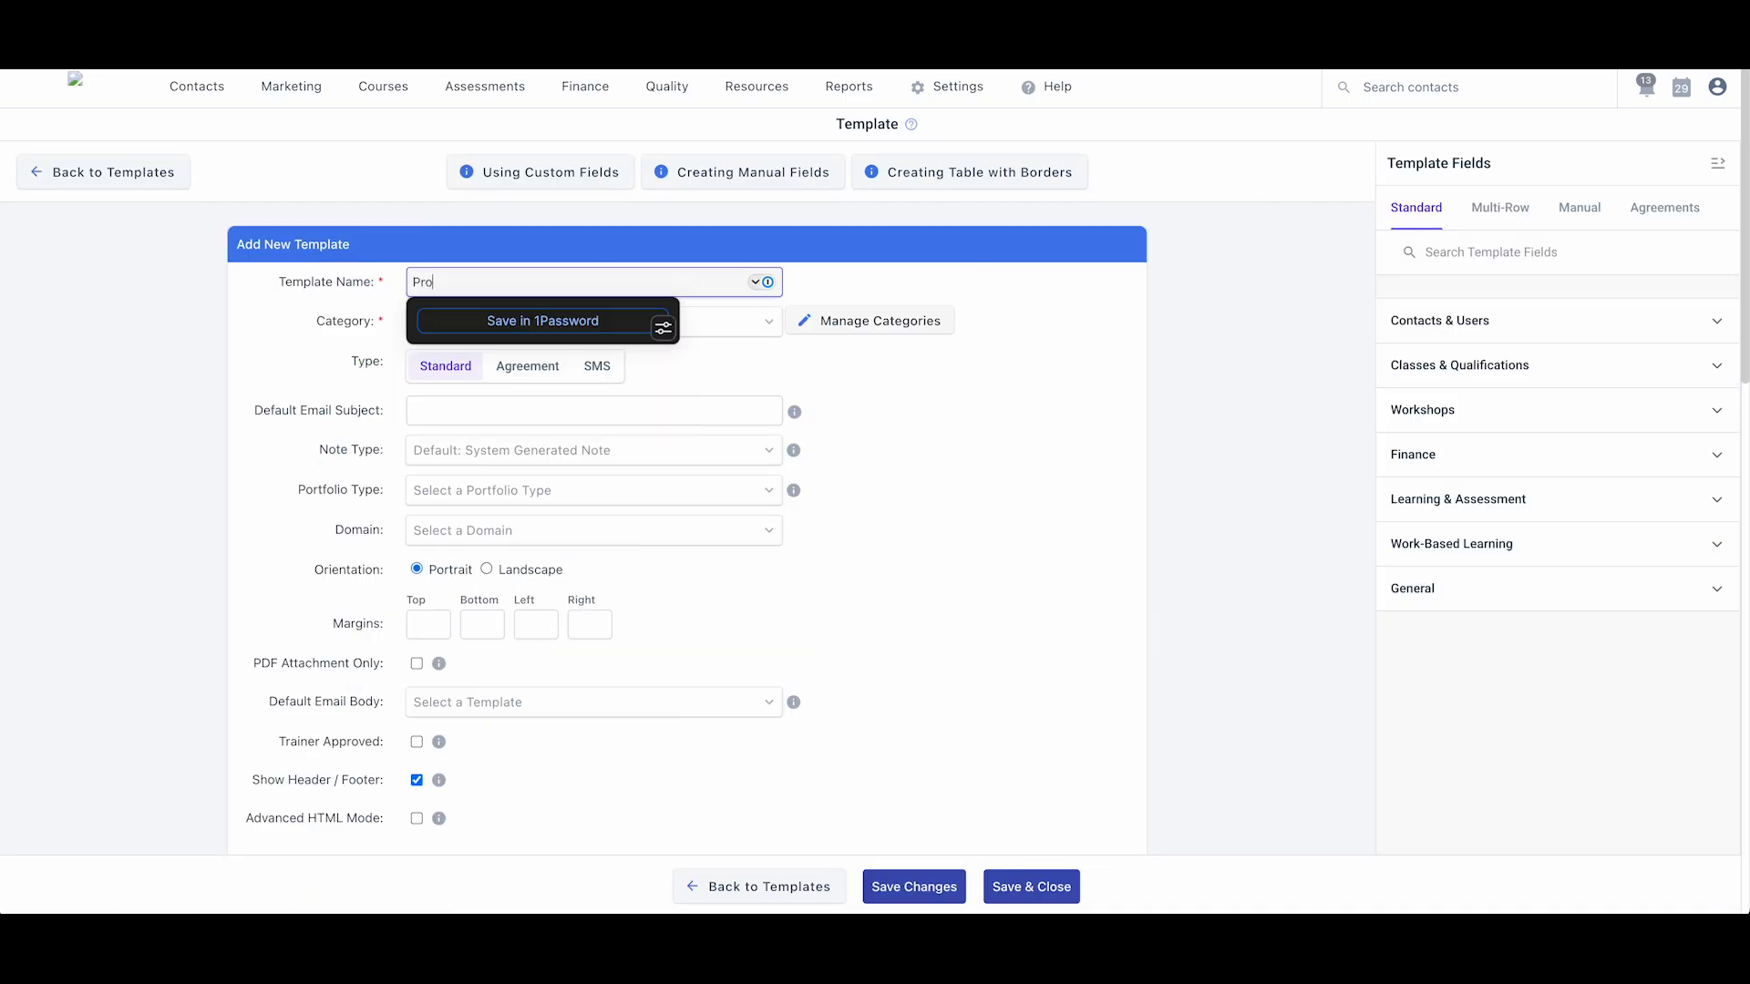
pyautogui.write('gram Enrolment Form (demo)')
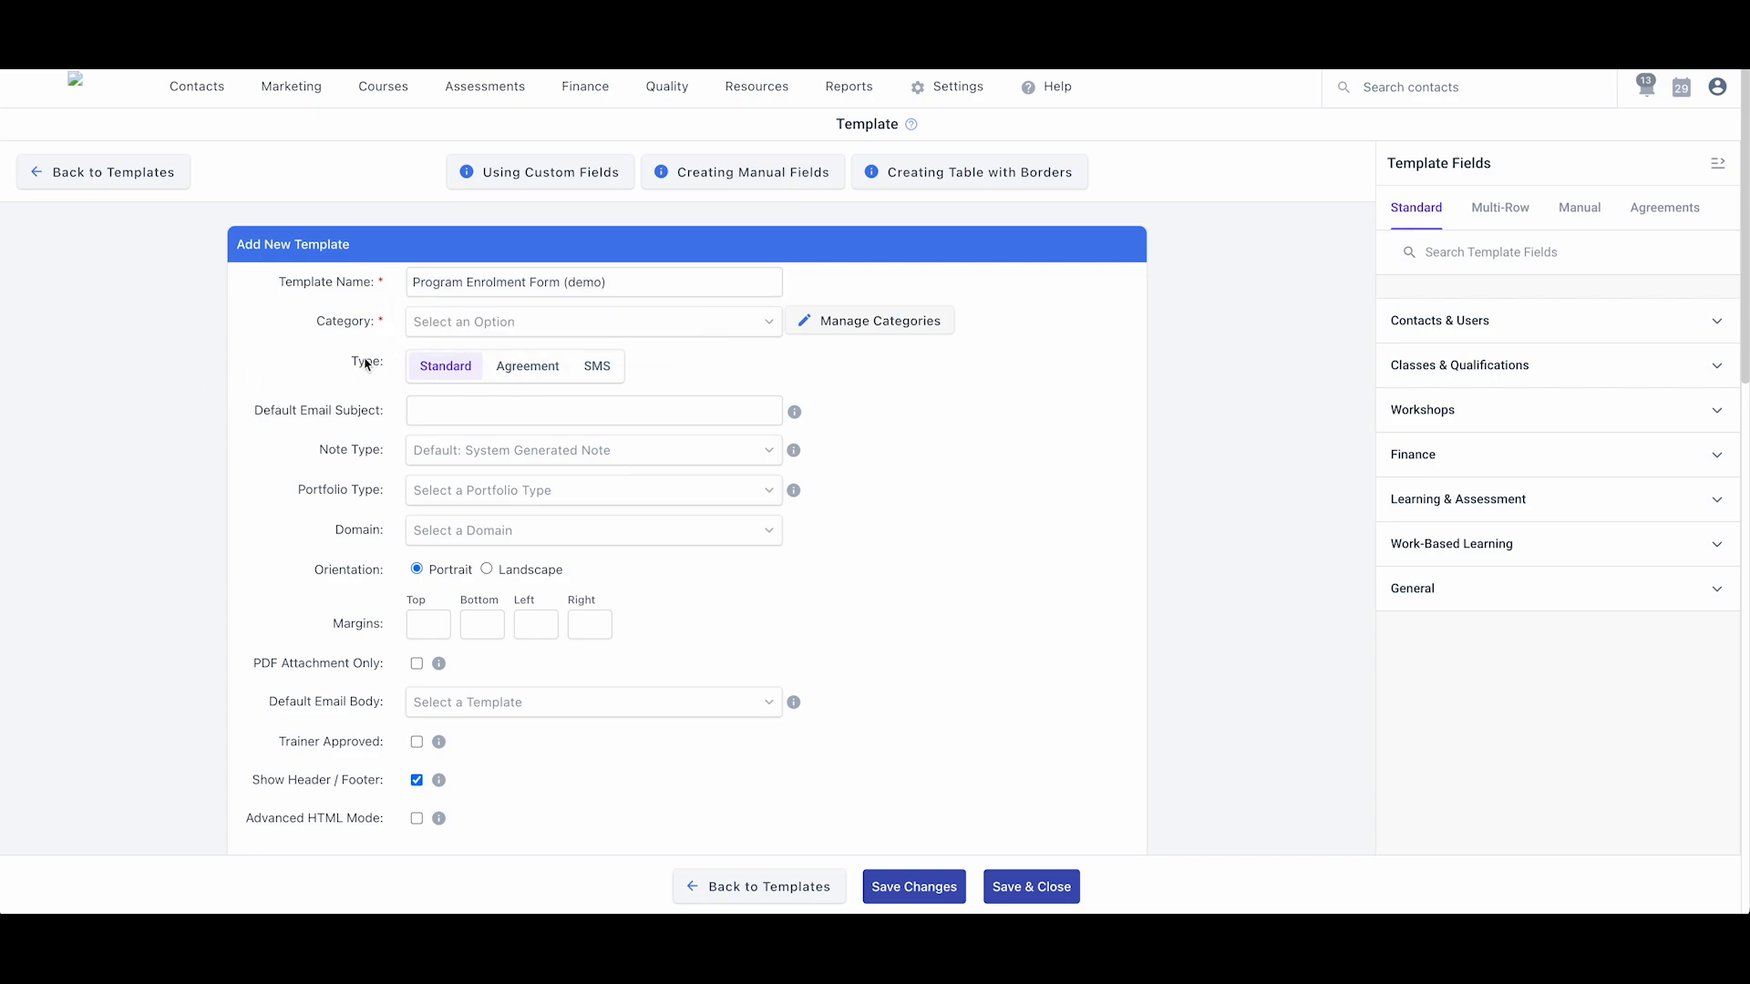
# - File the template under 01. Enrolments - Forms with default email subject 'Enrolment Form'
pyautogui.click(457, 329)
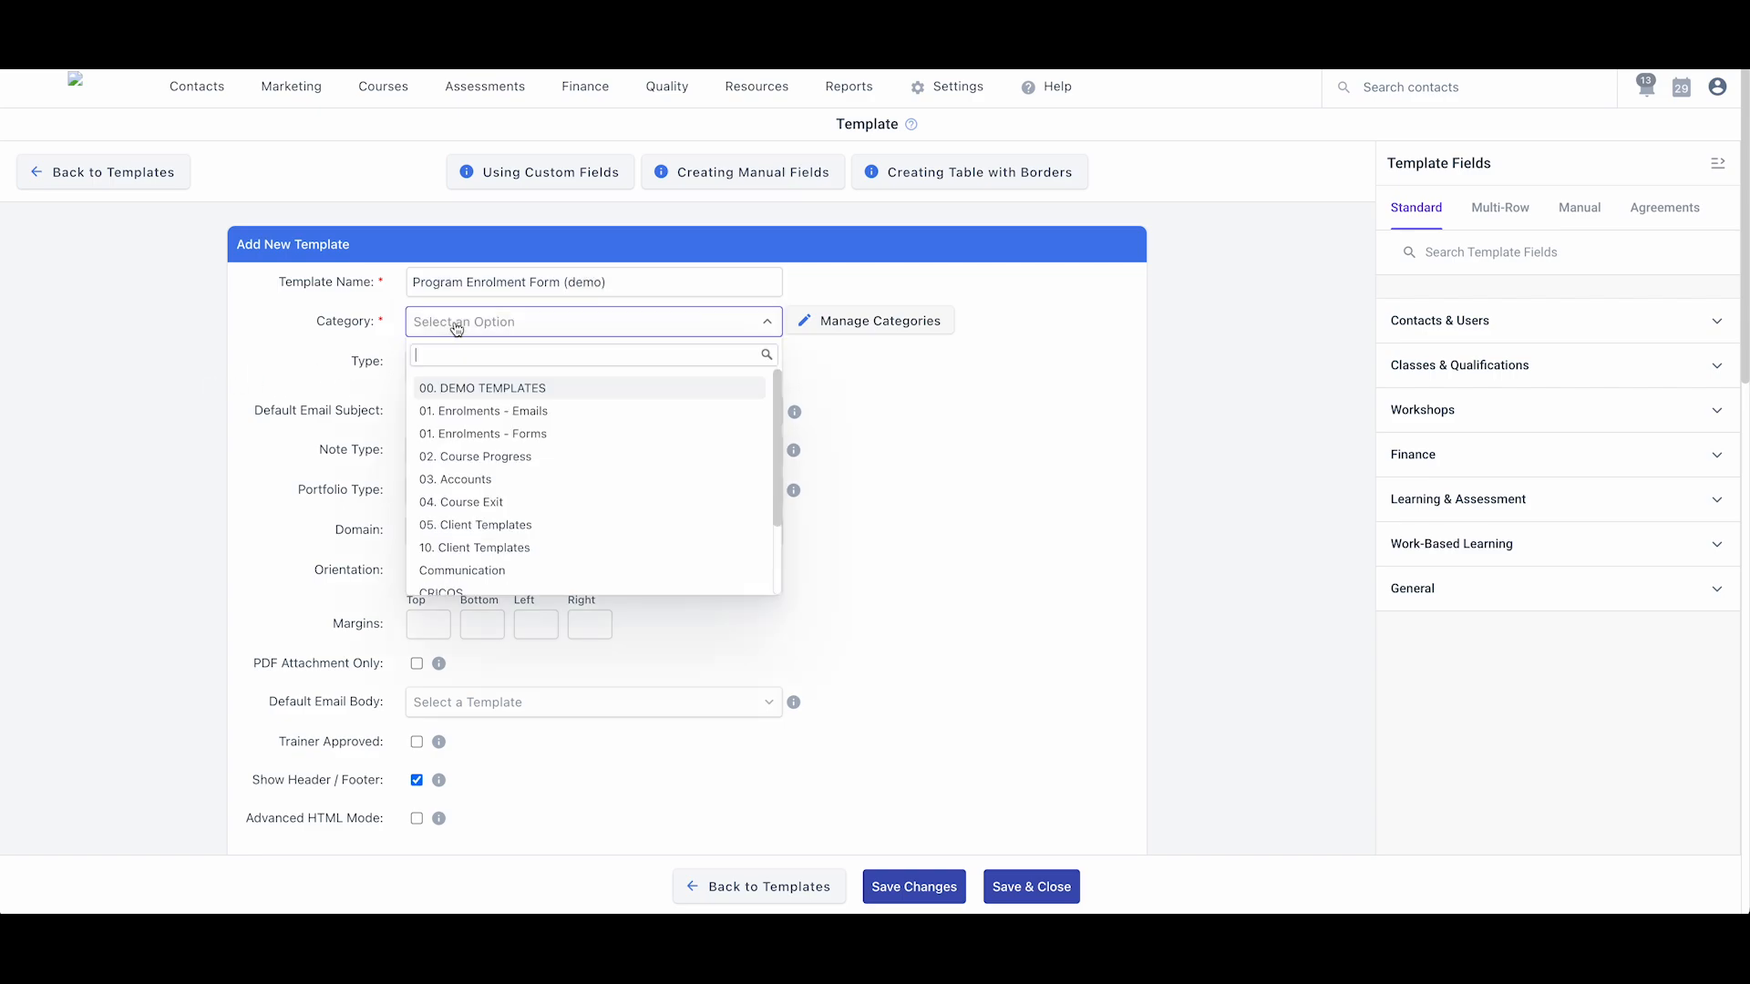
pyautogui.click(460, 434)
pyautogui.click(456, 411)
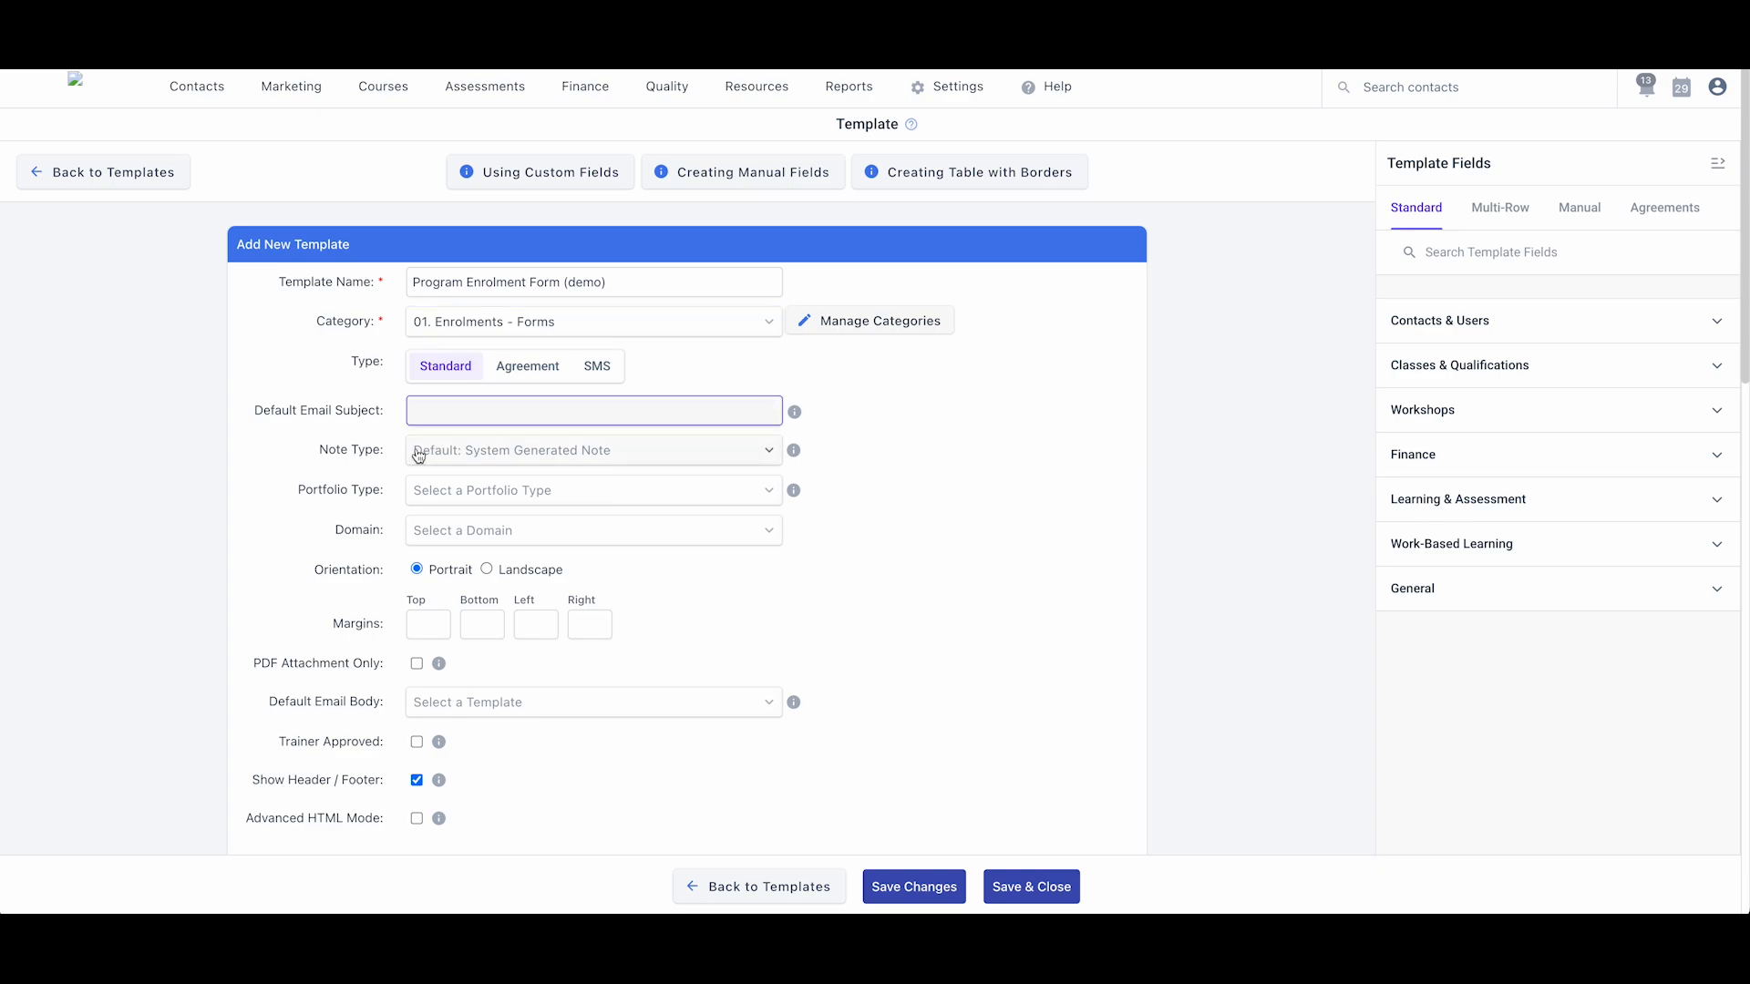
pyautogui.write('Enrolment Form')
# - Set page margins to Top 30, Bottom 30, Left 10, Right 10
pyautogui.click(417, 625)
pyautogui.write('30')
pyautogui.press('Tab')
pyautogui.write('3010')
pyautogui.press('Tab')
pyautogui.write('10')
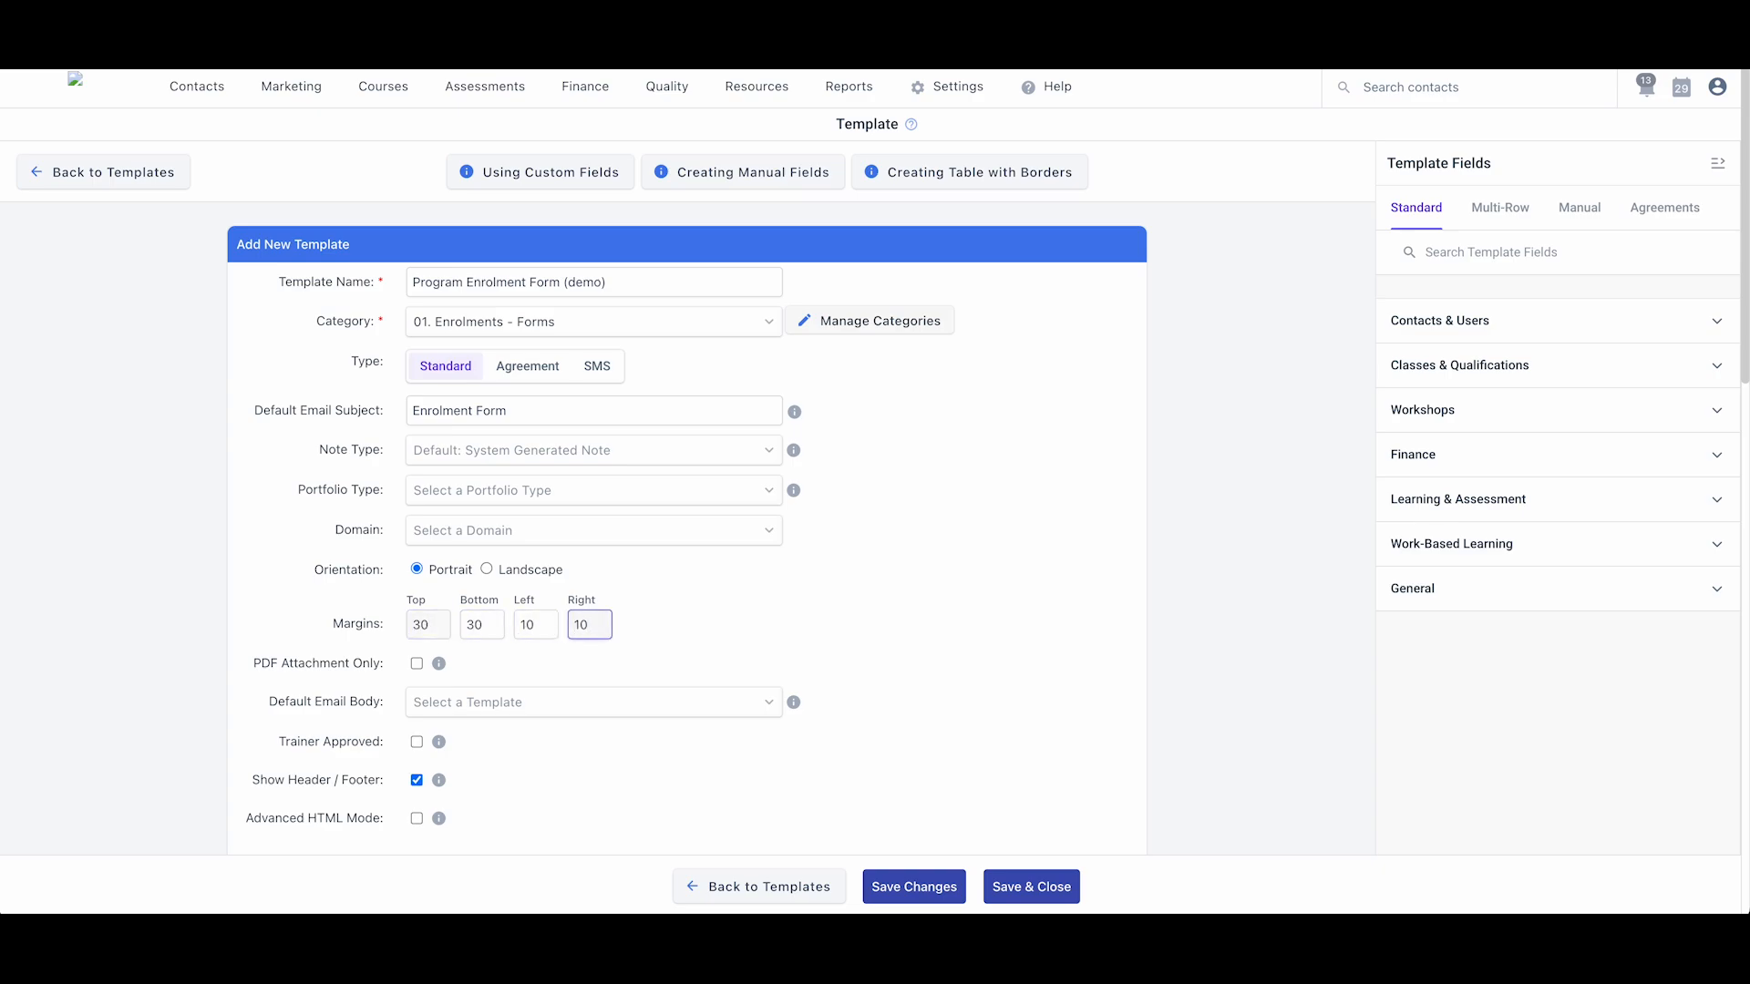
pyautogui.scroll(-2, 223, 715)
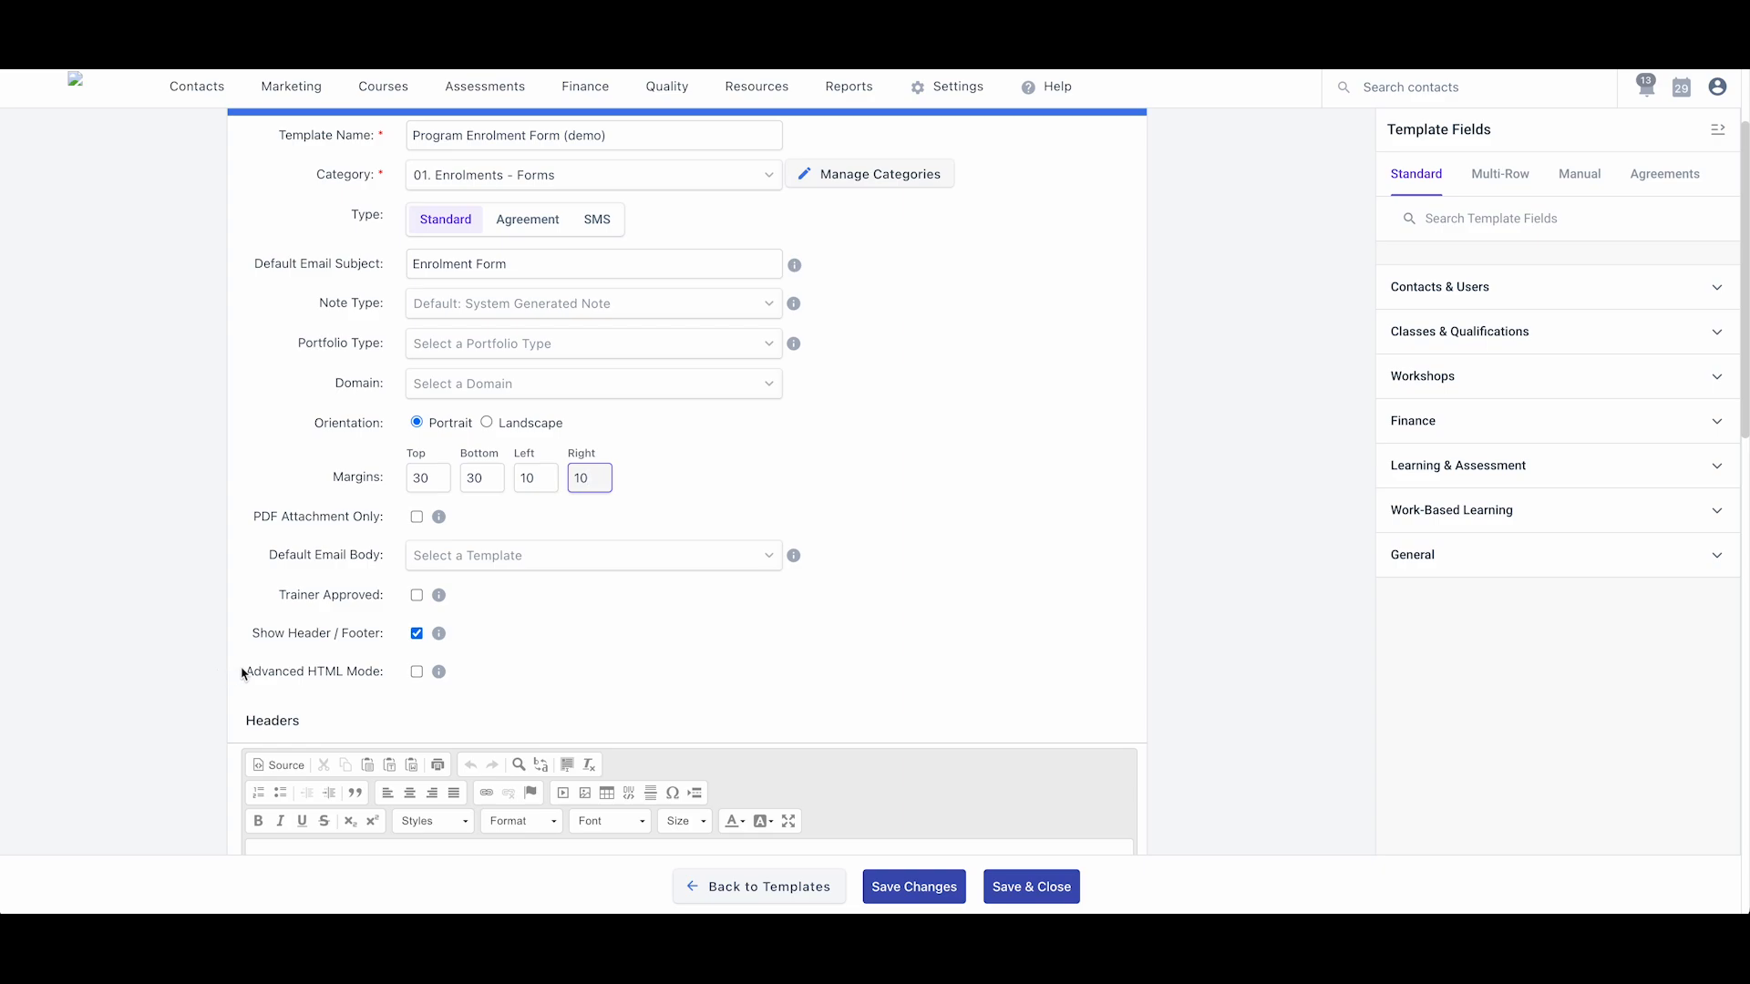
# - Turn on Advanced HTML Mode for the template
pyautogui.click(416, 672)
pyautogui.scroll(-1, 298, 688)
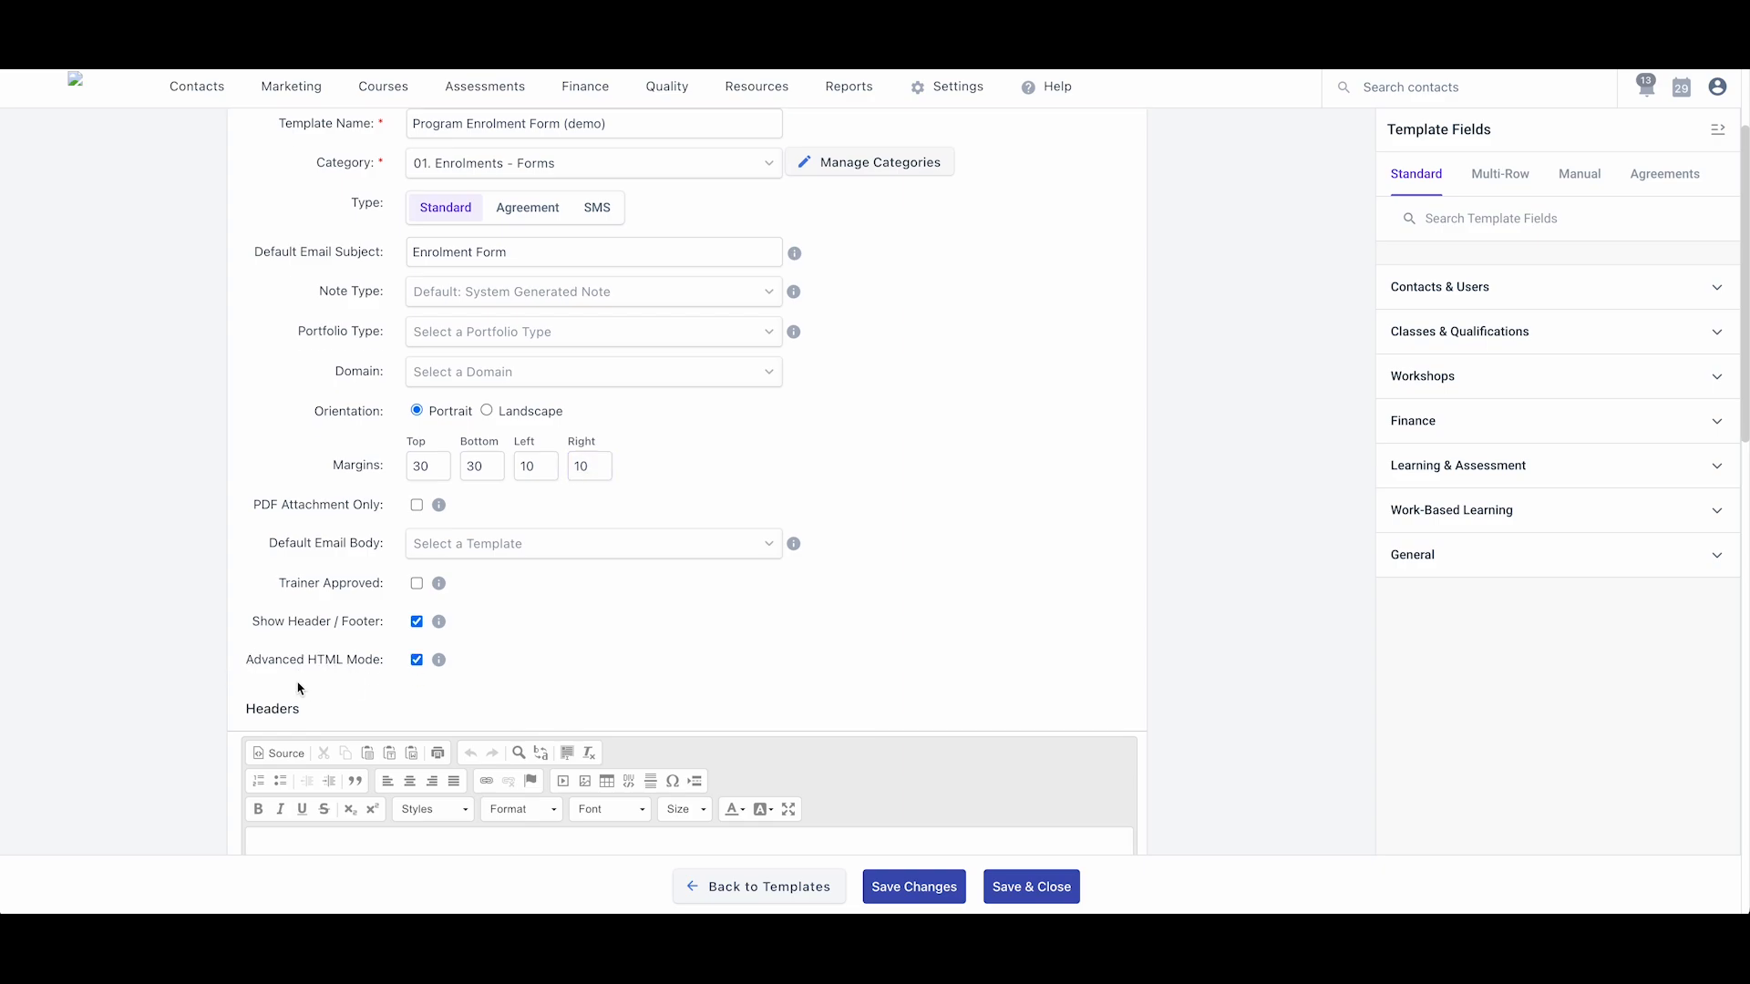
pyautogui.scroll(-3, 298, 688)
# - Paste the Program Enrolment Form header table HTML into the Headers source and select the logo URL
pyautogui.click(283, 546)
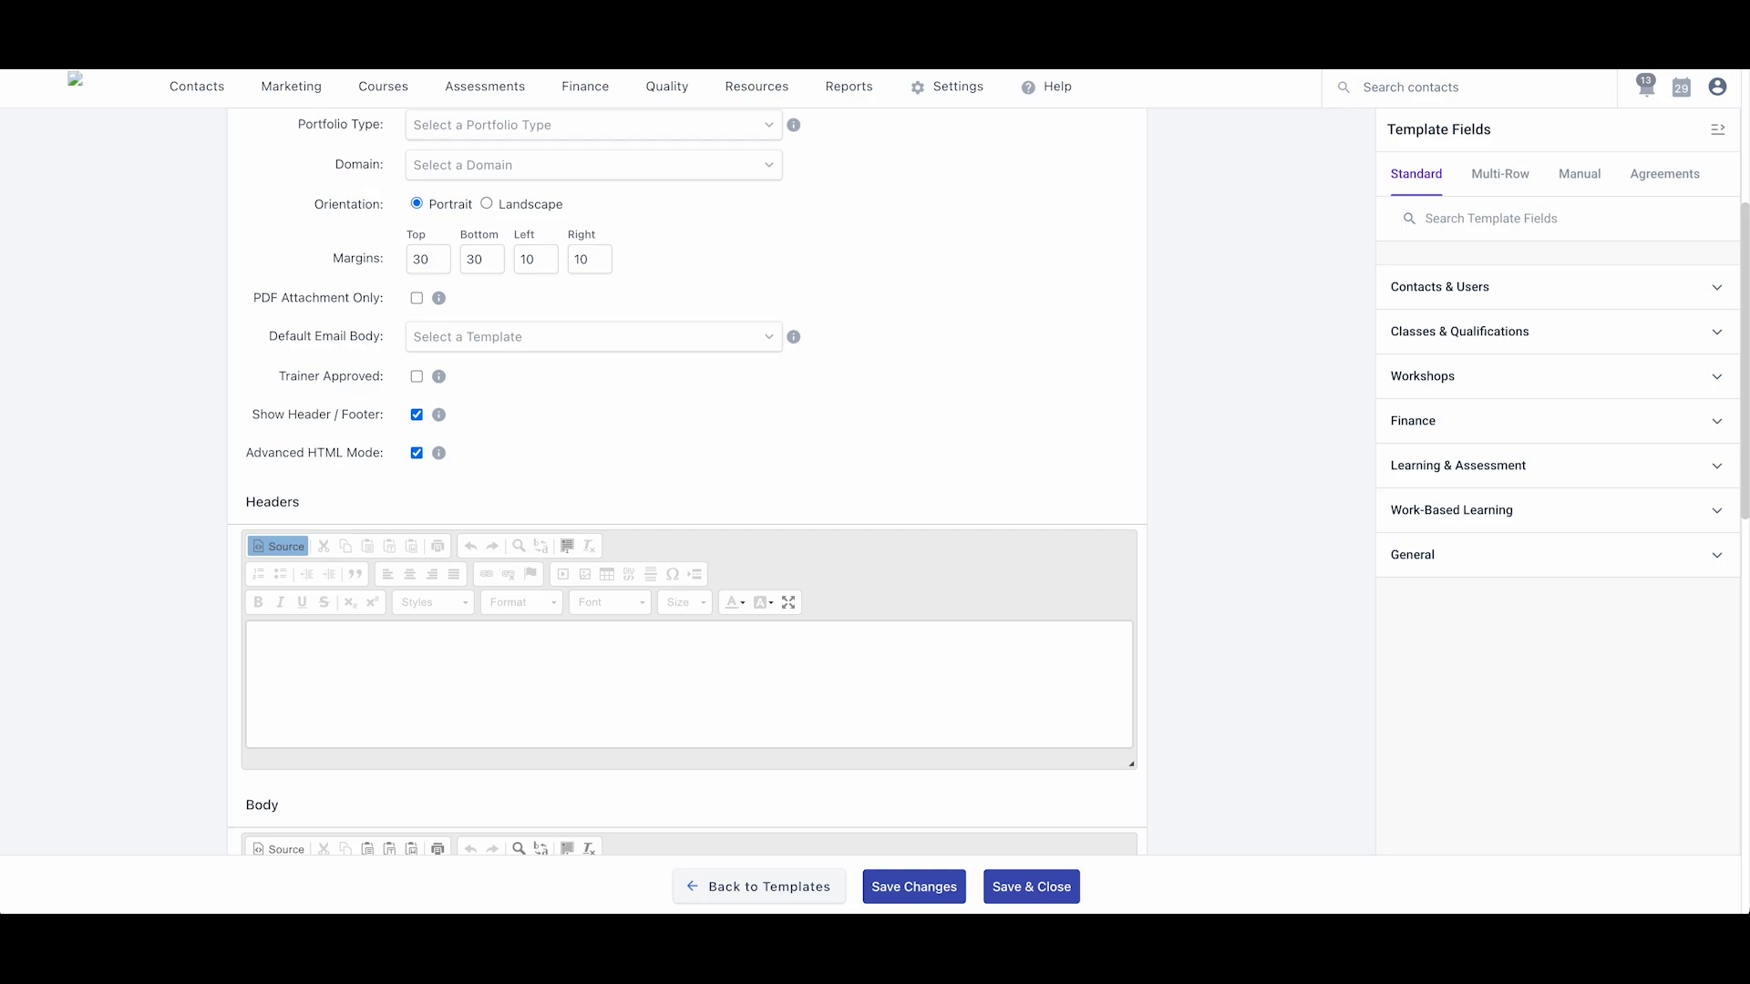
pyautogui.scroll(-2, 183, 691)
pyautogui.click(352, 442)
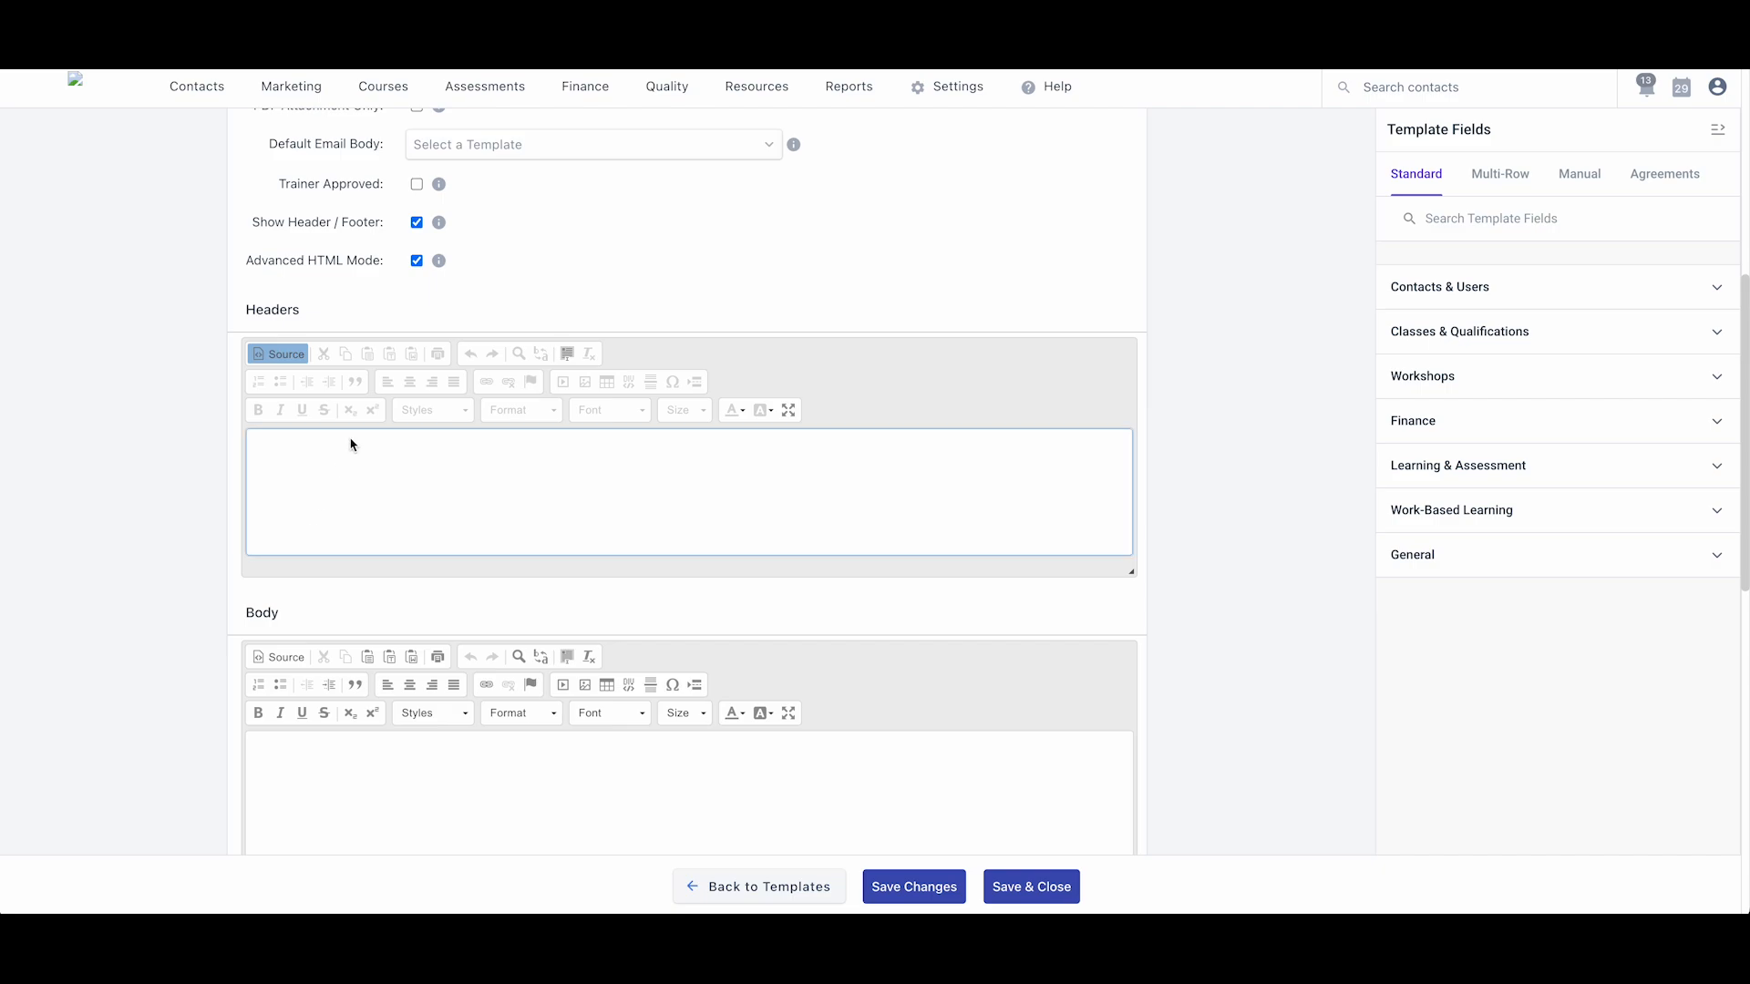
pyautogui.hotkey('ctrl', 'v')
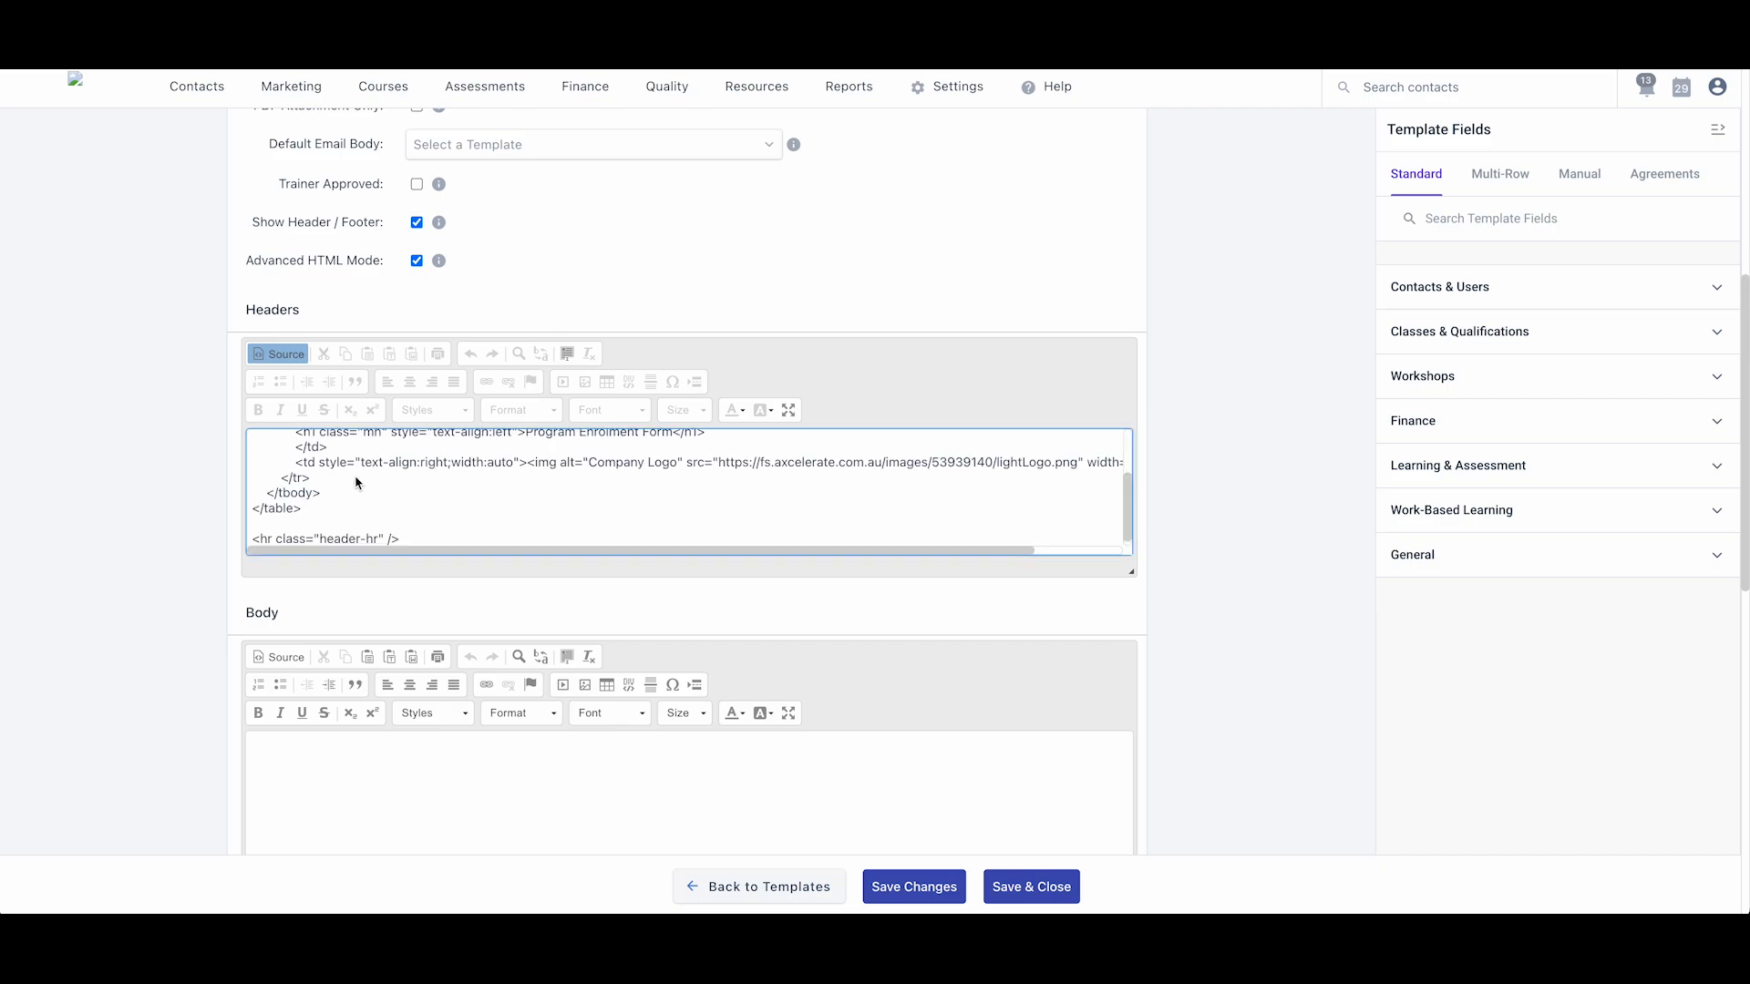
pyautogui.moveTo(1138, 576); pyautogui.dragTo(1135, 789)
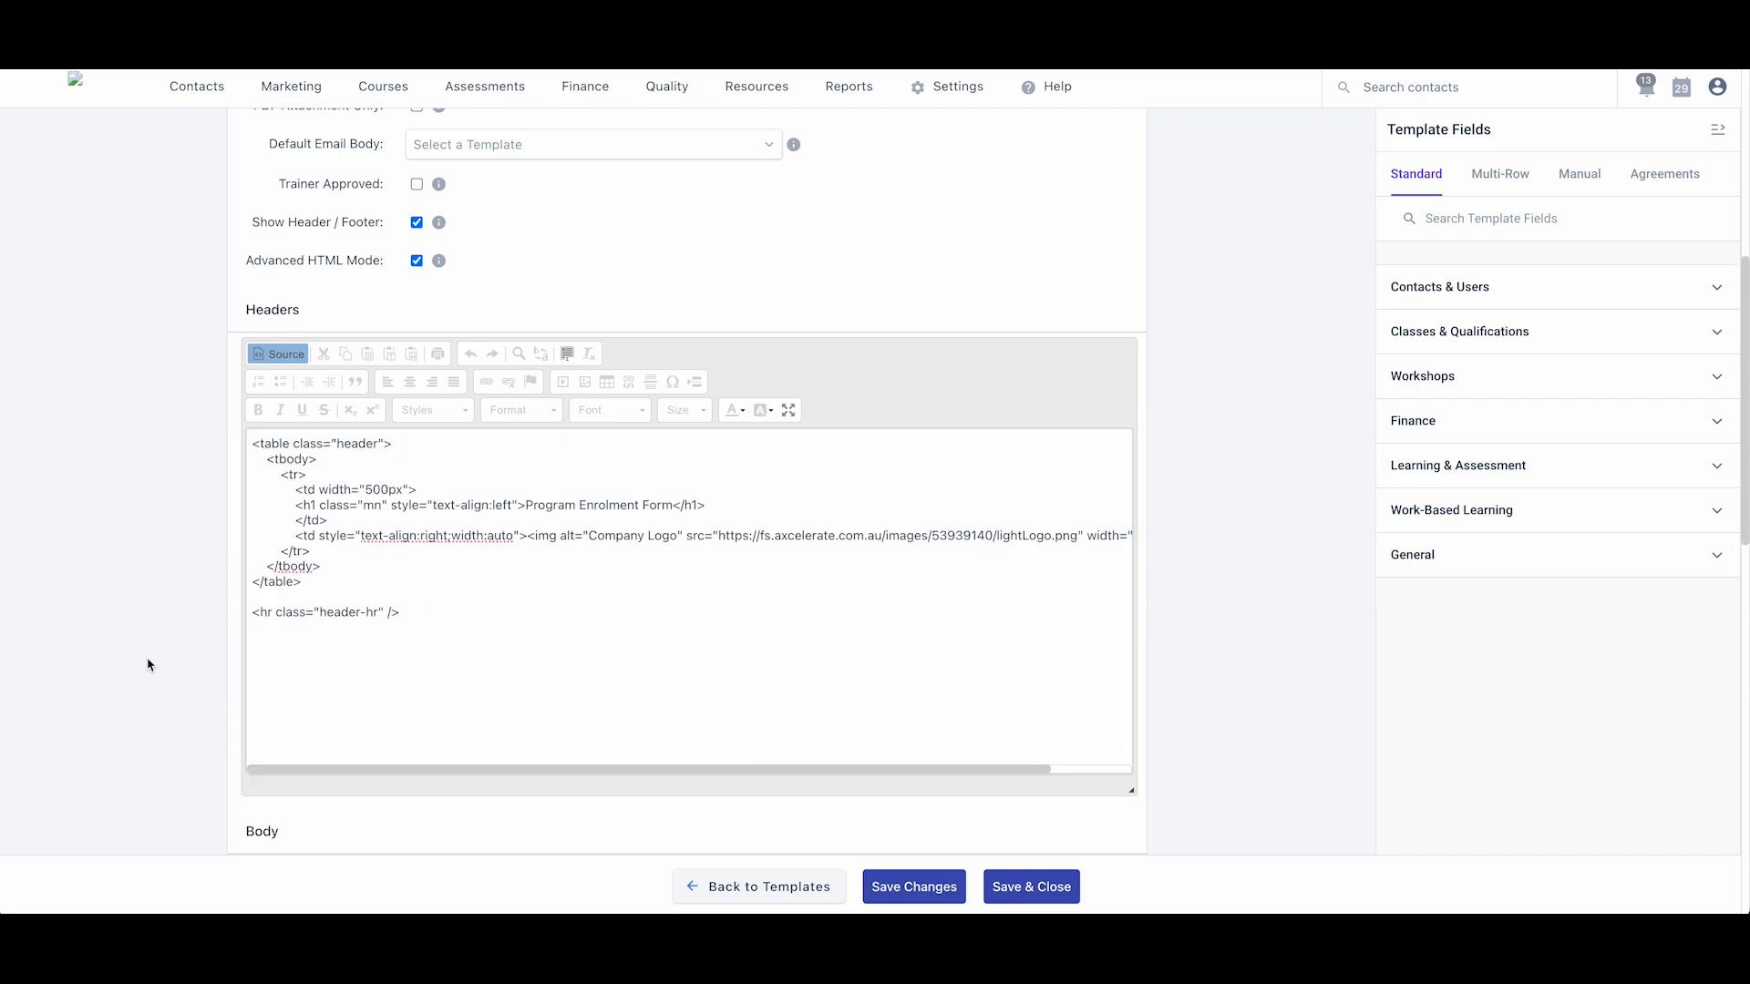
pyautogui.click(600, 636)
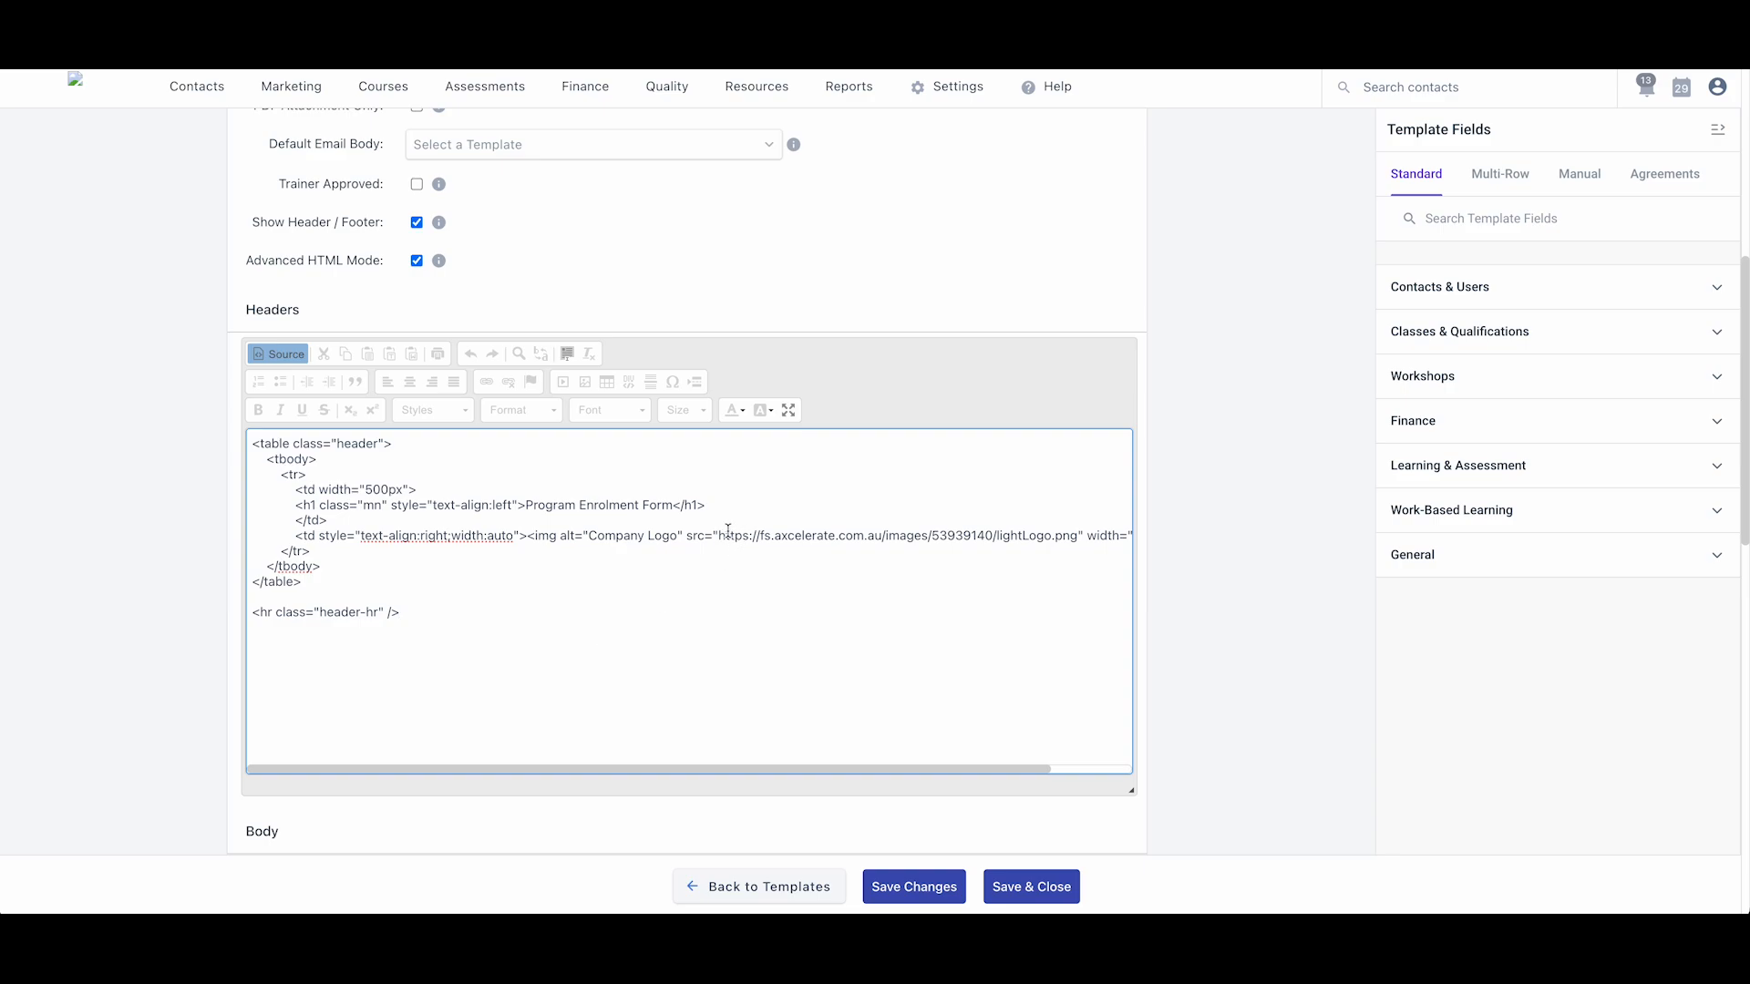
pyautogui.moveTo(719, 535); pyautogui.dragTo(1075, 541)
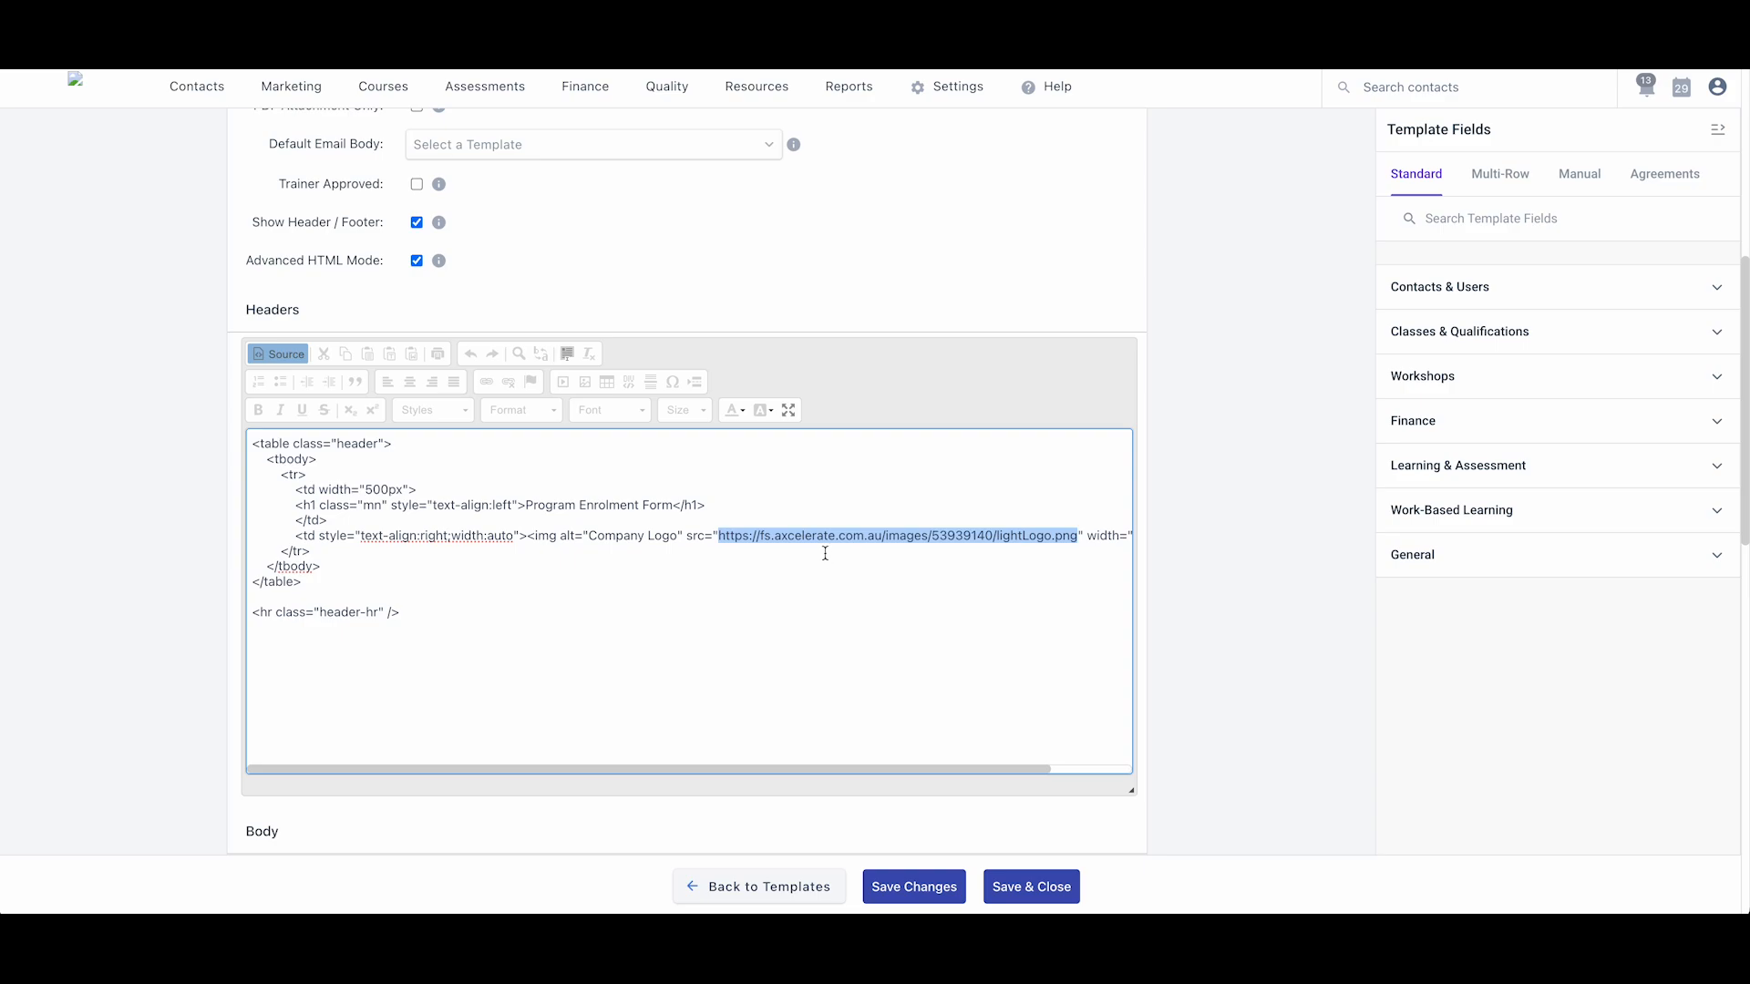
# - Copy the Basic Signature image's address from the Media Library, opened in a new tab
pyautogui.moveTo(771, 99)
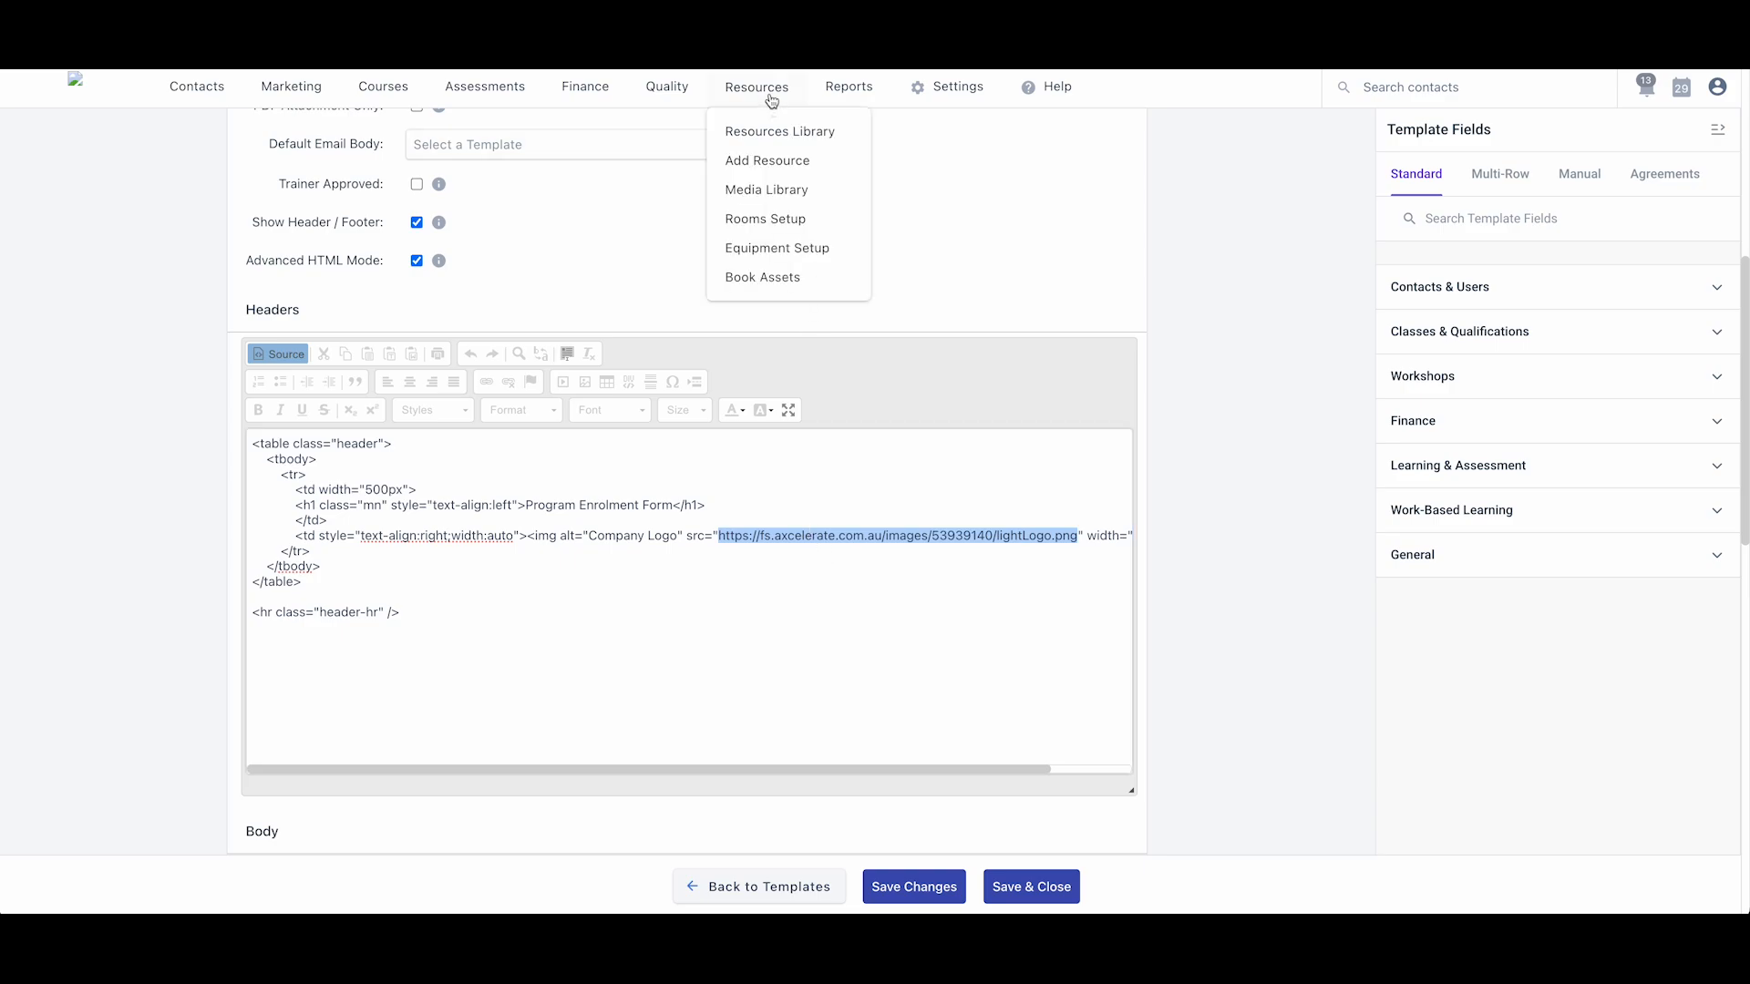
pyautogui.rightClick(768, 198)
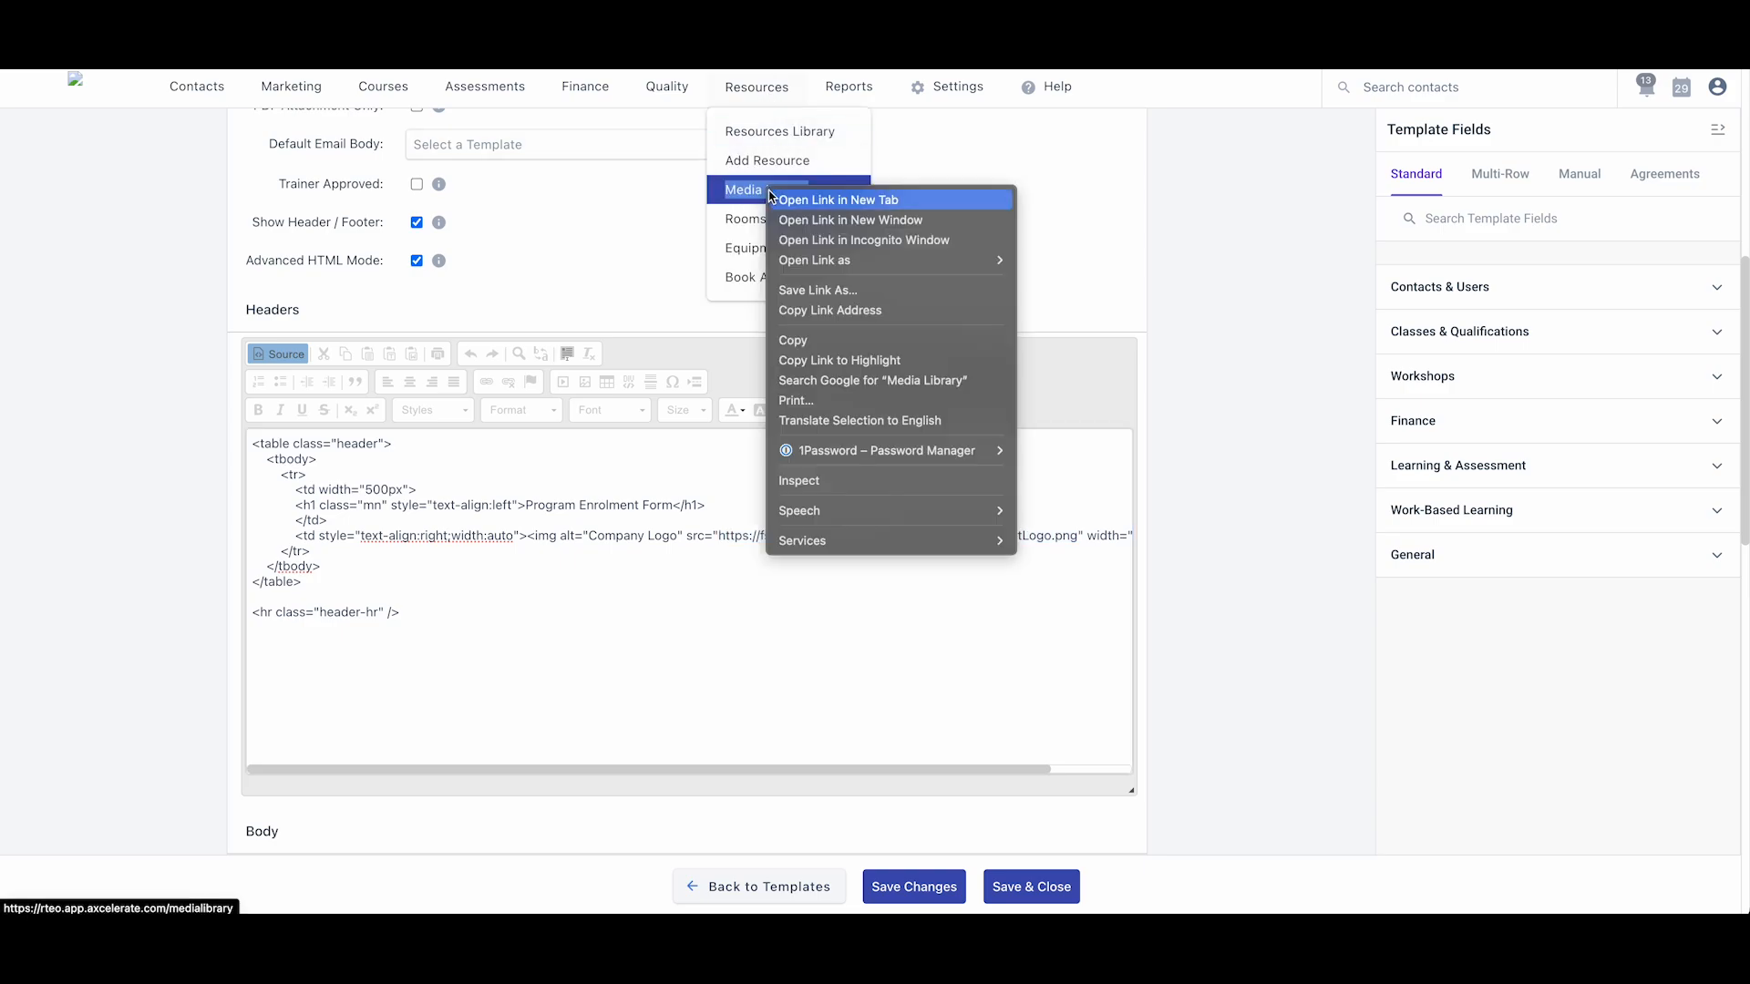
pyautogui.click(829, 201)
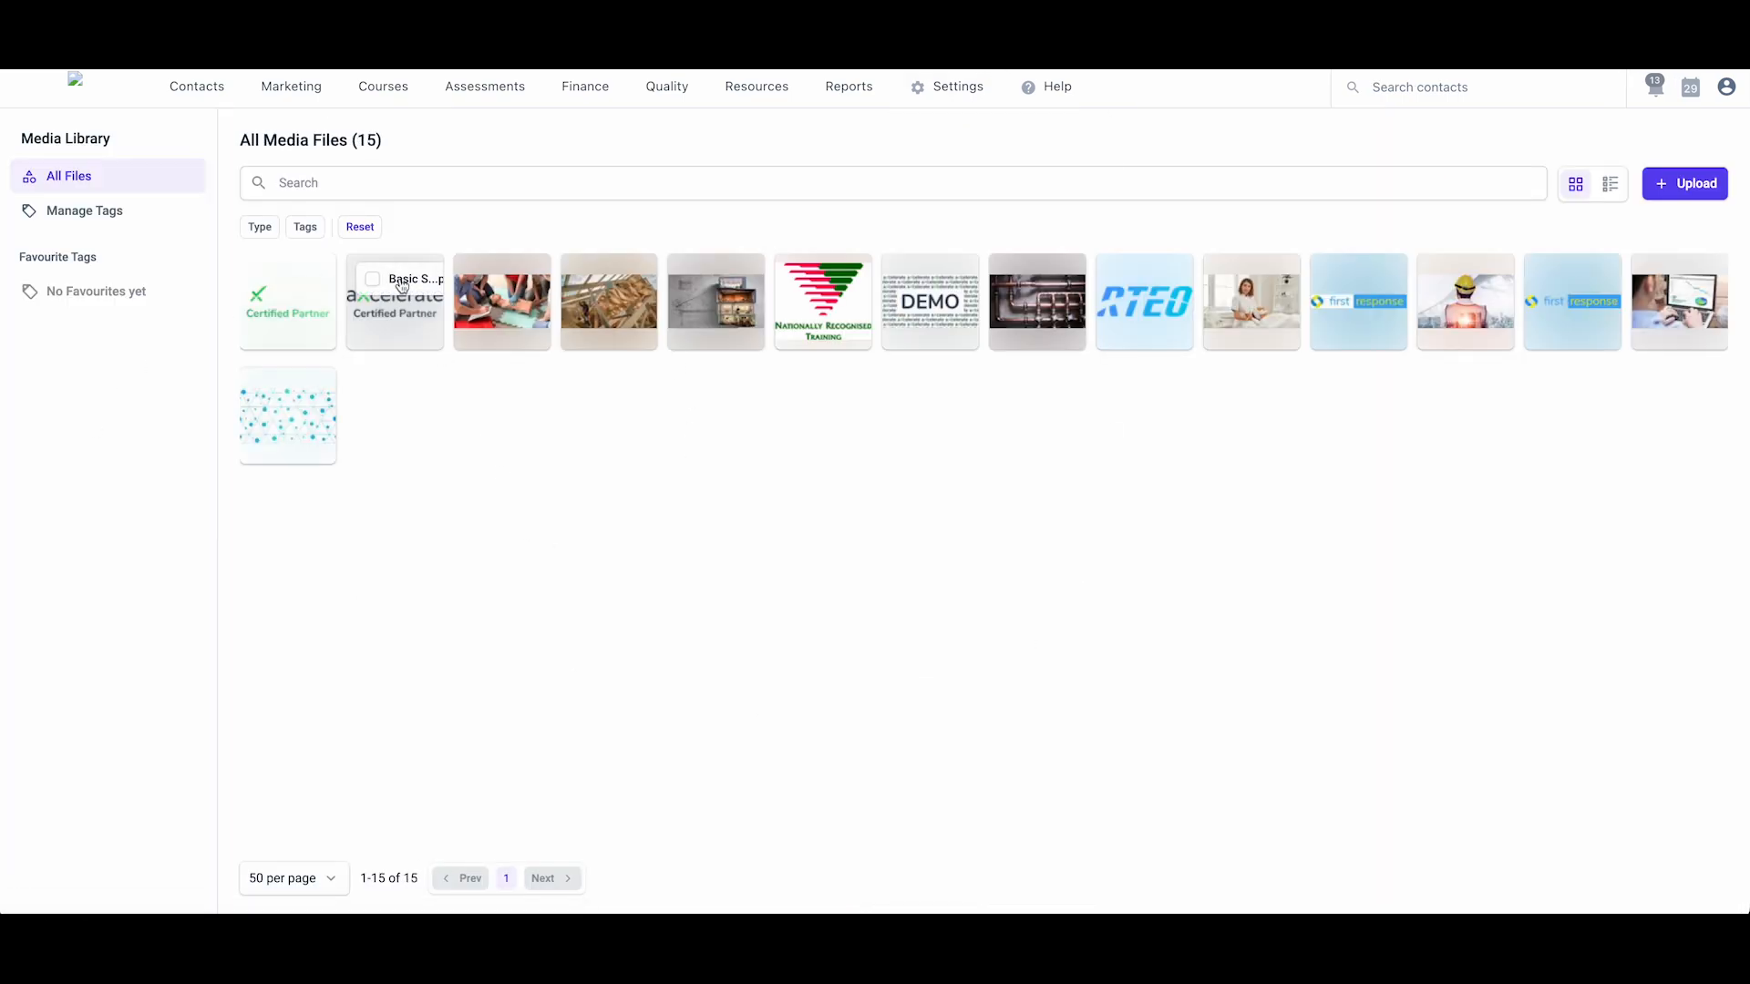
pyautogui.click(374, 314)
pyautogui.rightClick(745, 481)
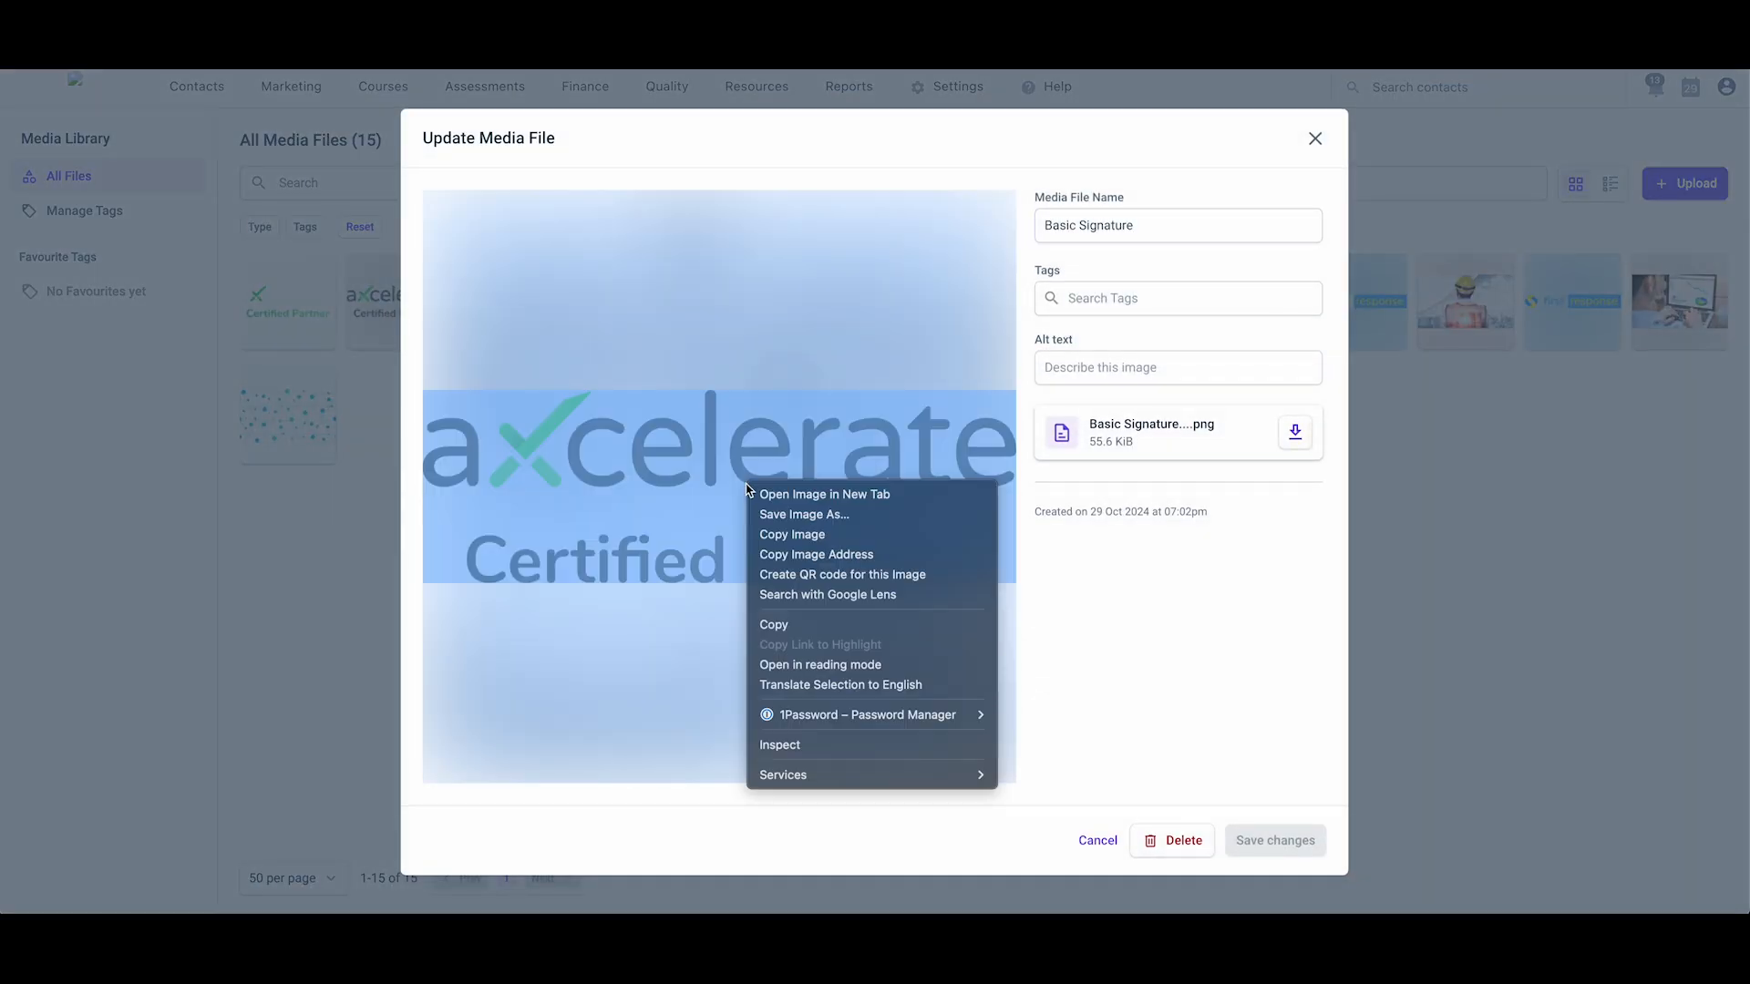
pyautogui.click(820, 556)
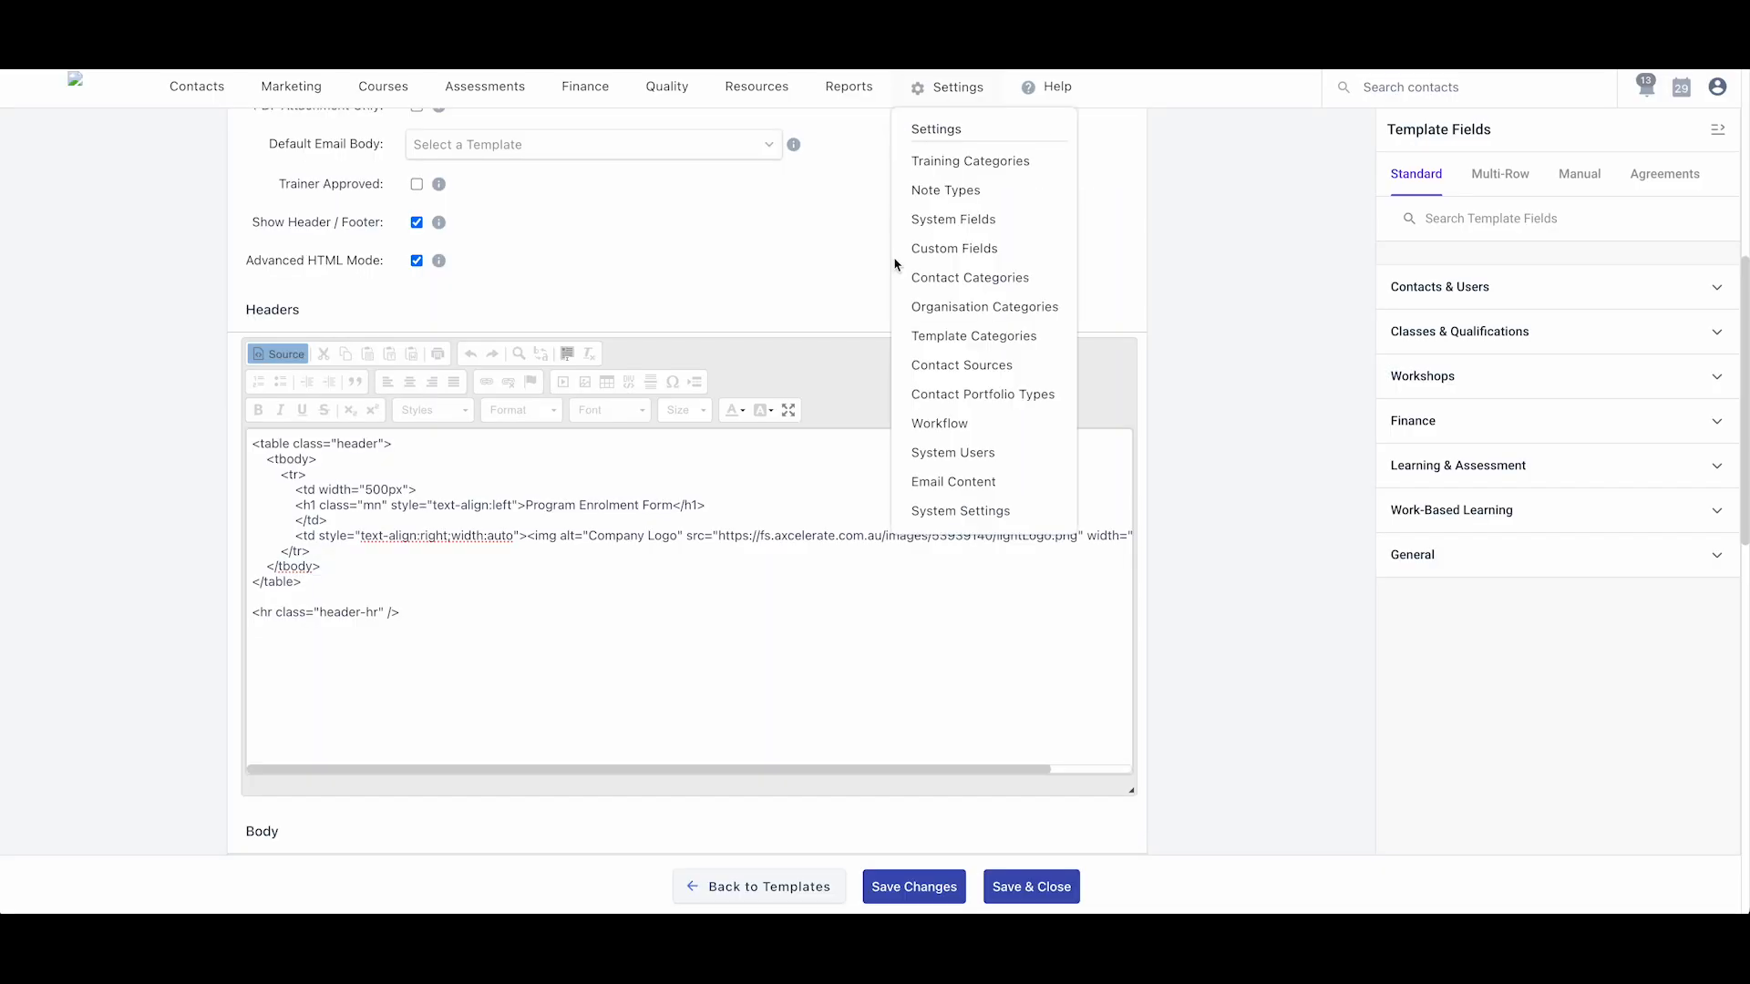
# - Replace the header logo URL with the Basic Signature image address
pyautogui.moveTo(719, 535); pyautogui.dragTo(1075, 535)
pyautogui.hotkey('ctrl', 'v')
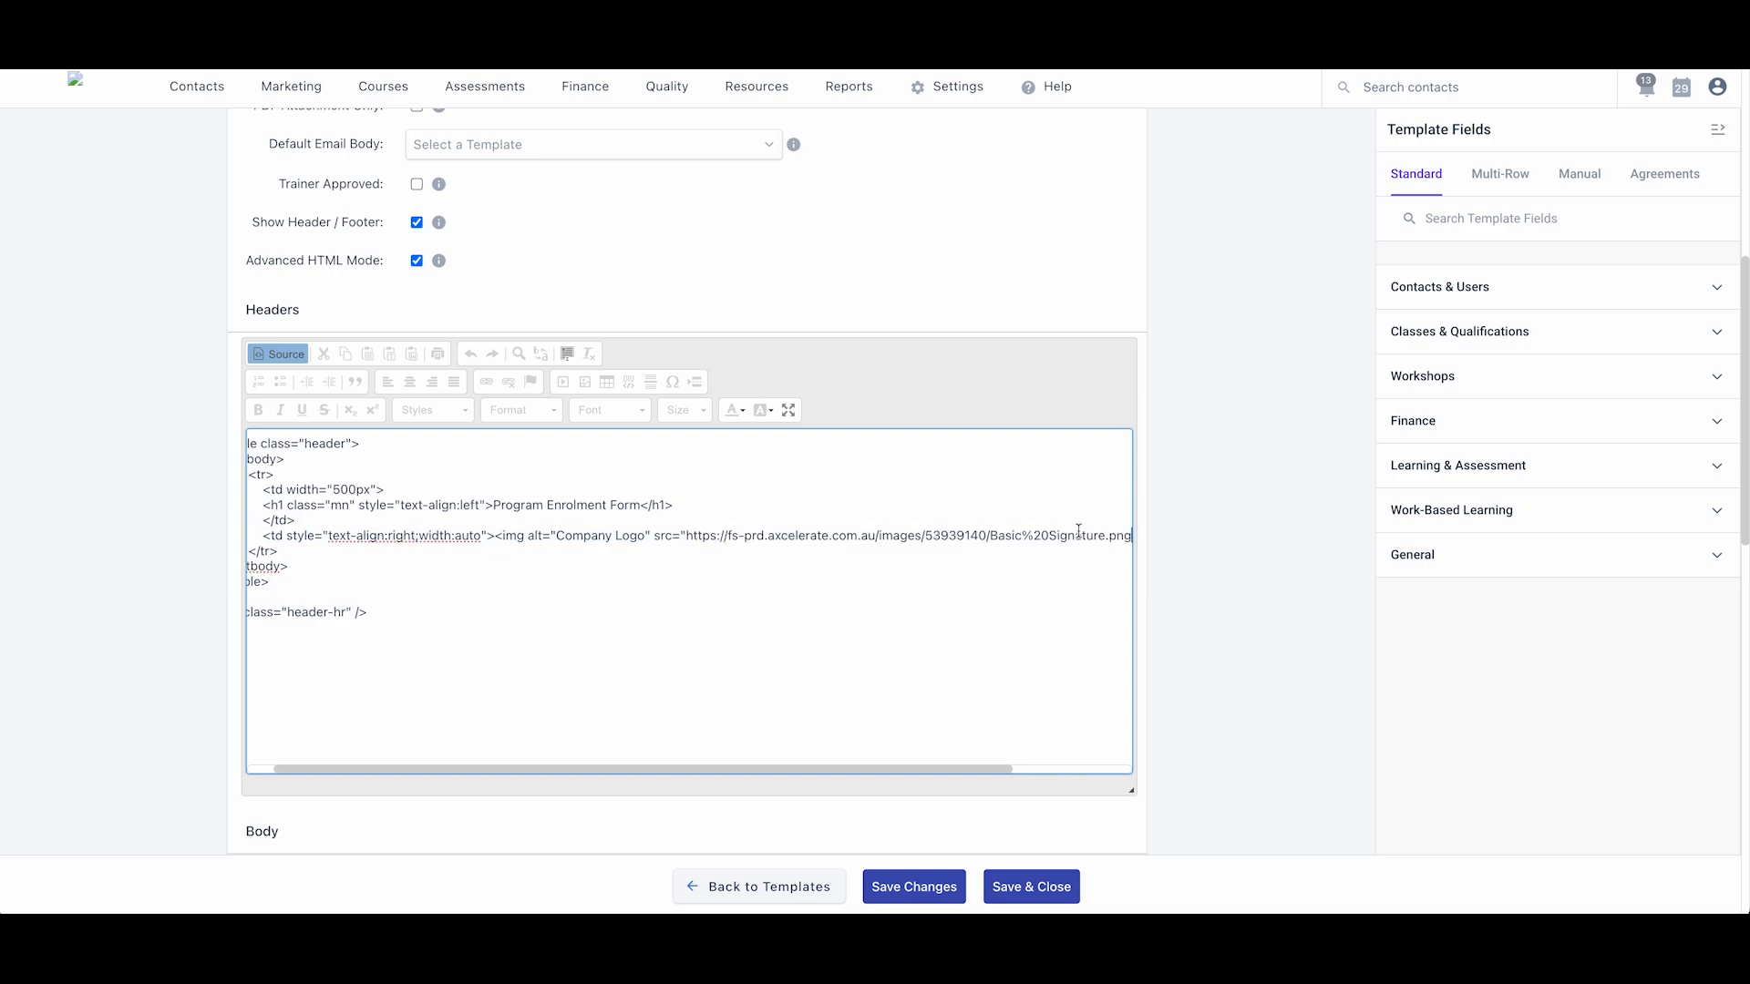
pyautogui.hscroll(-1, 845, 645)
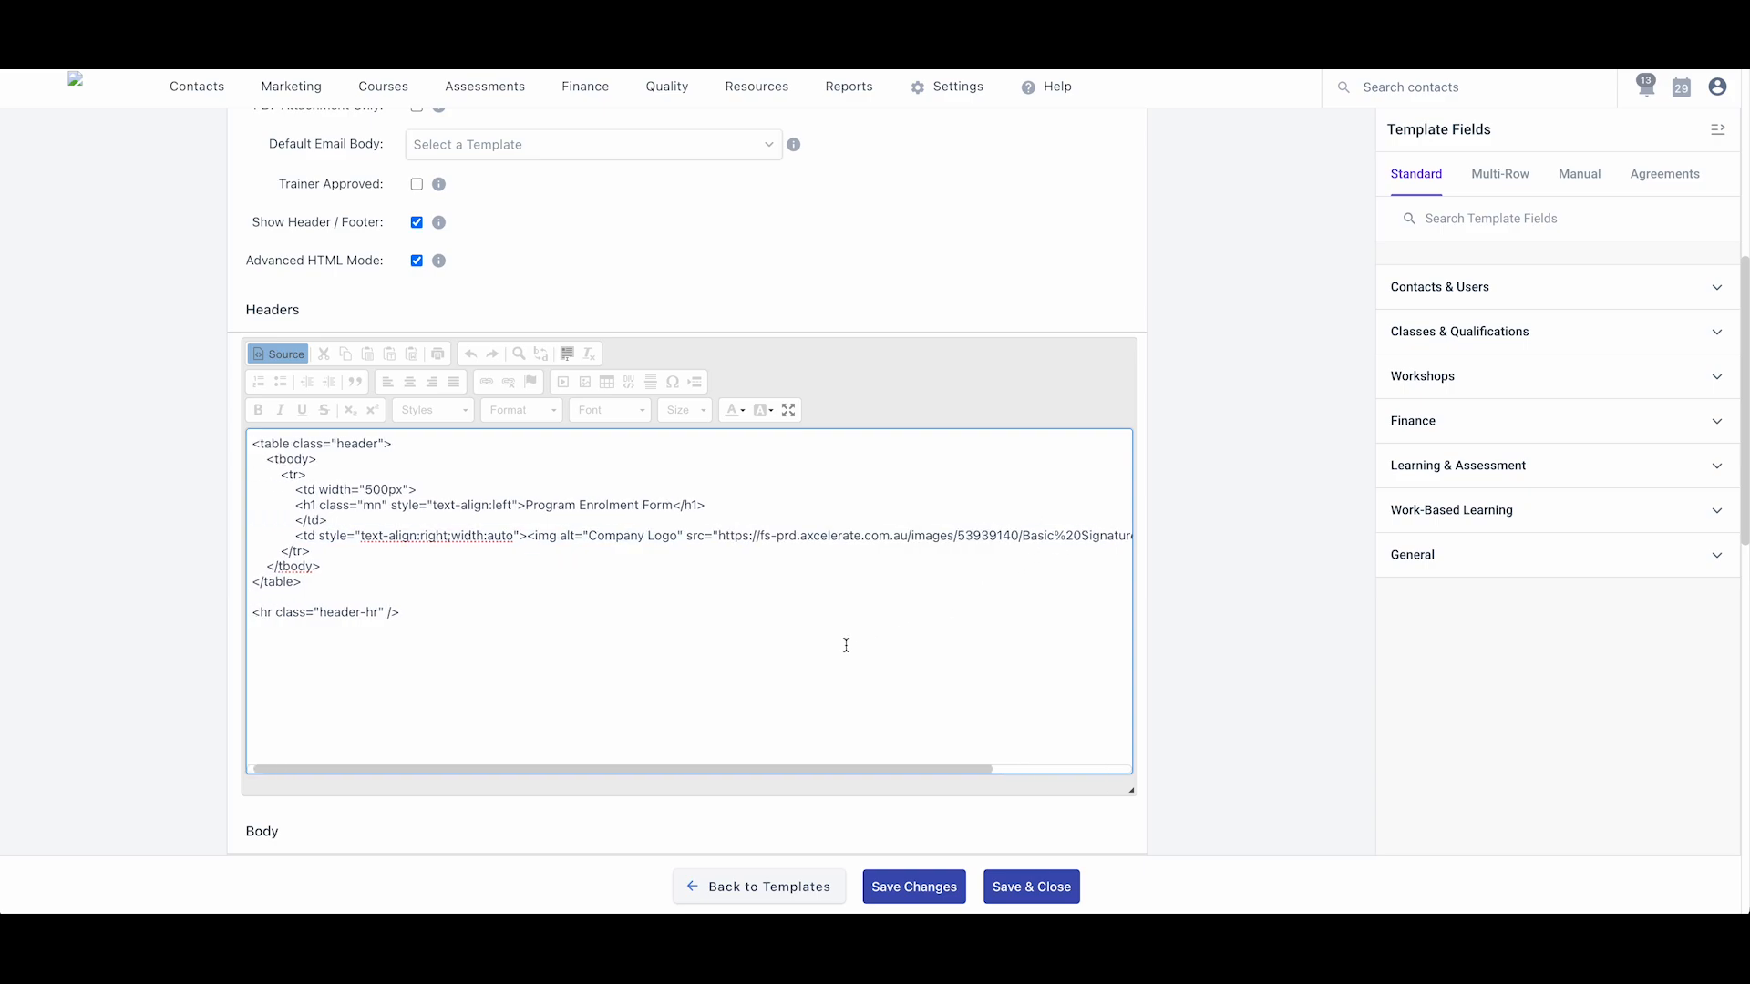
# - Retitle the header heading to 'Application Form' and return to the rendered view
pyautogui.click(671, 505)
pyautogui.moveTo(666, 505); pyautogui.dragTo(526, 506)
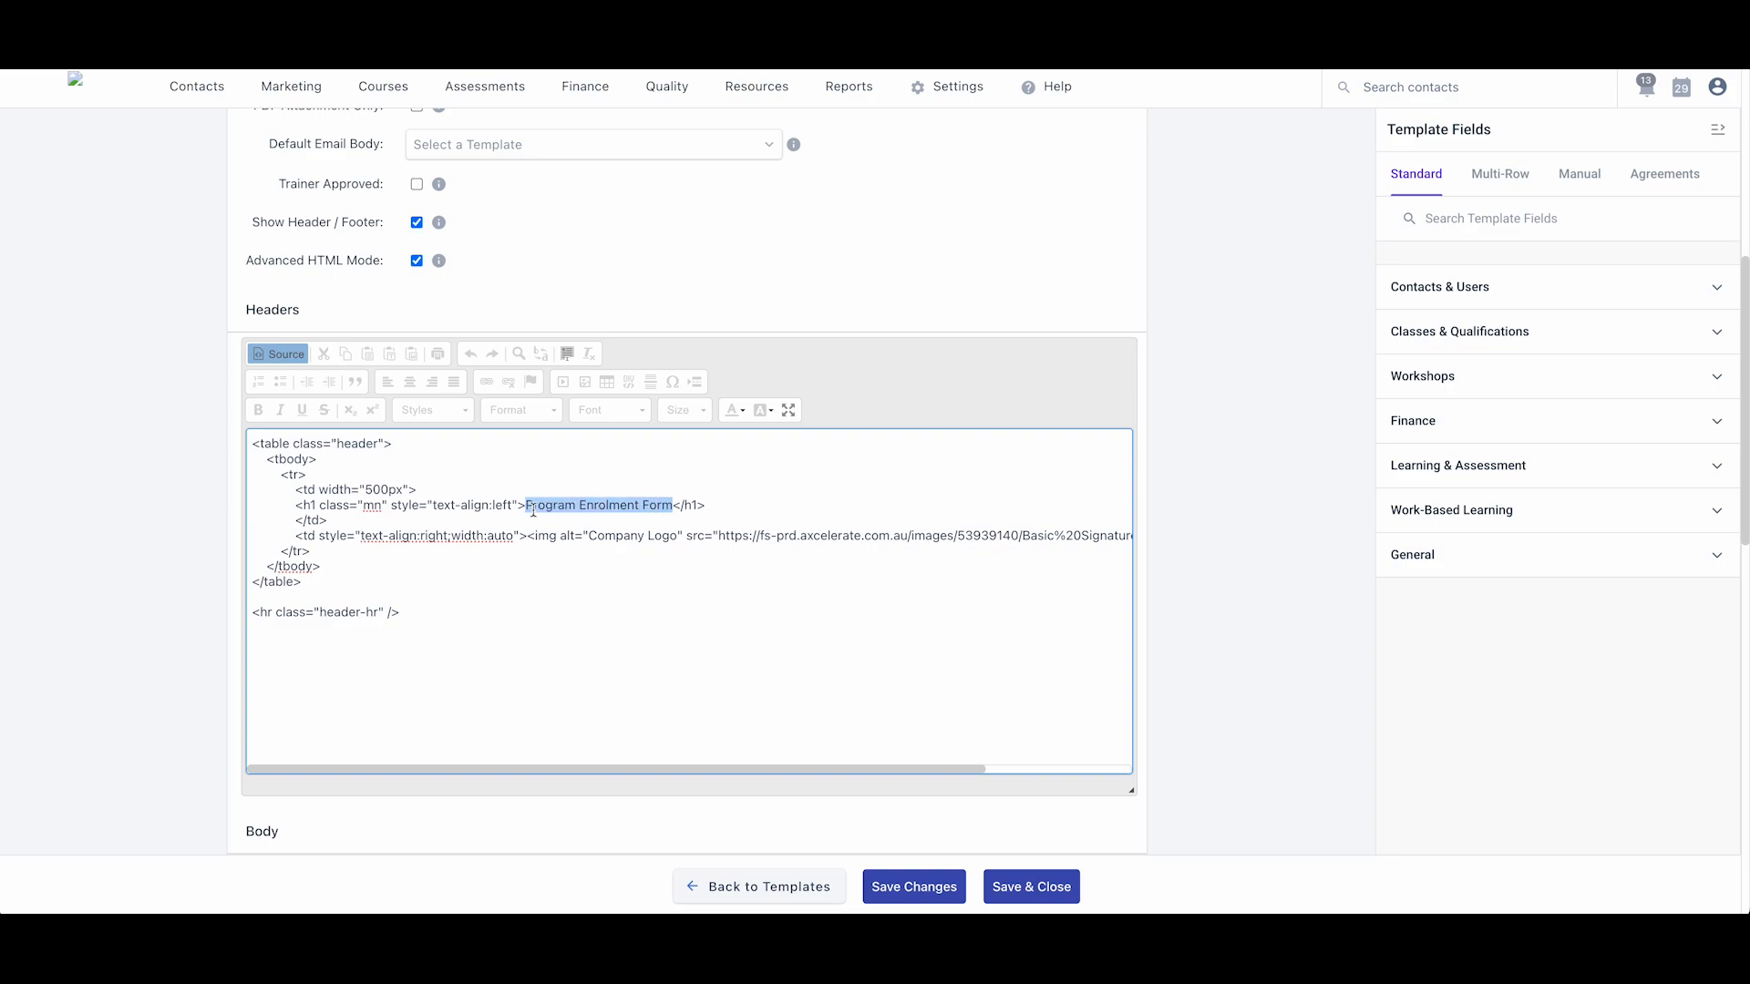
pyautogui.write('Applicati')
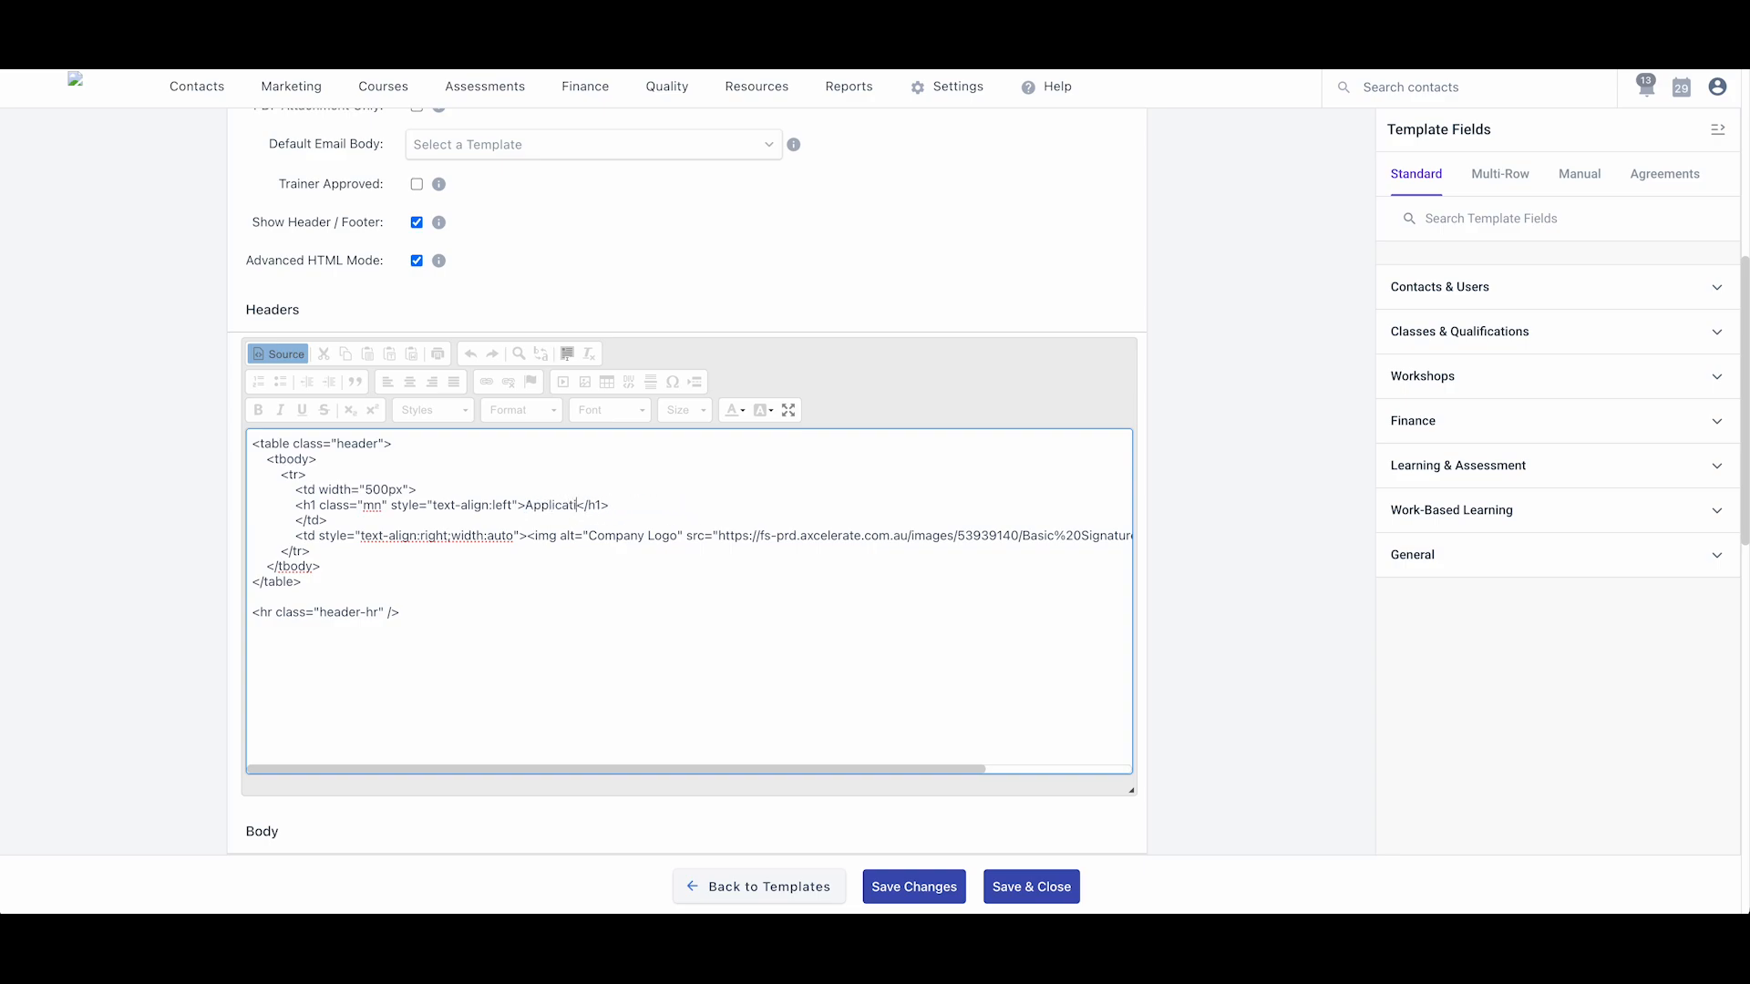
pyautogui.write('on Form')
pyautogui.click(287, 356)
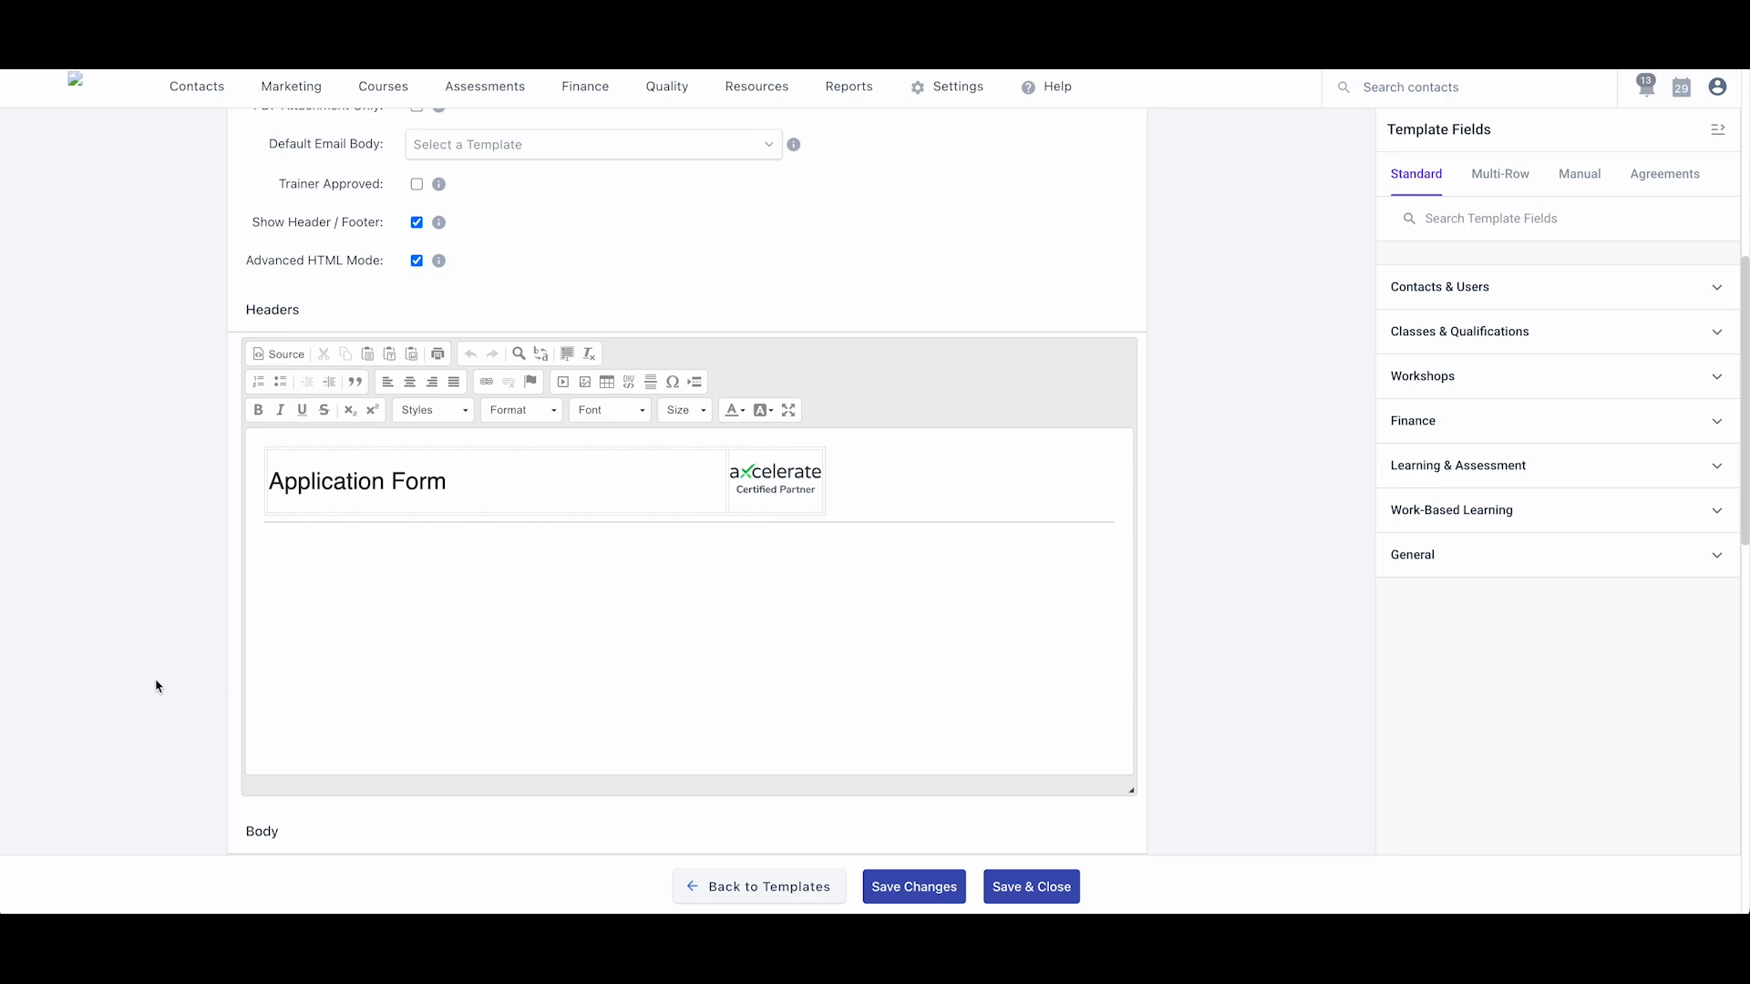
pyautogui.scroll(-5, 156, 686)
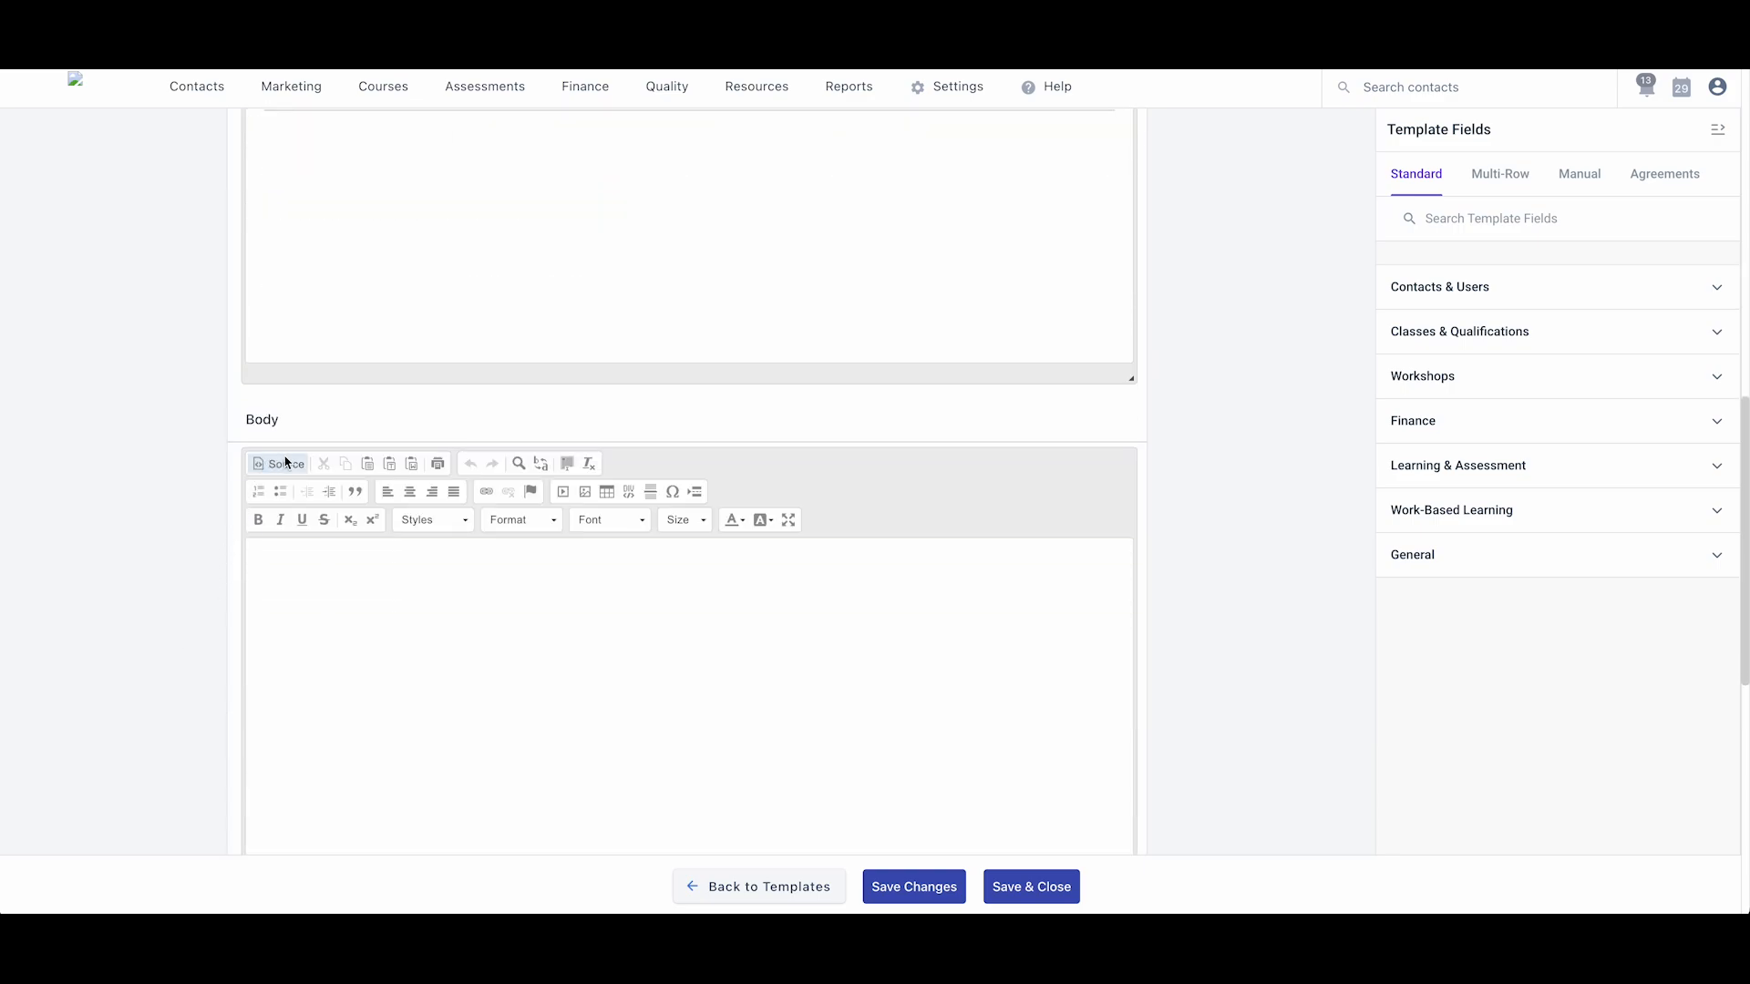
# - Replace the Body source with the enrolment-form HTML and search 'light' to find the logo line
pyautogui.click(285, 462)
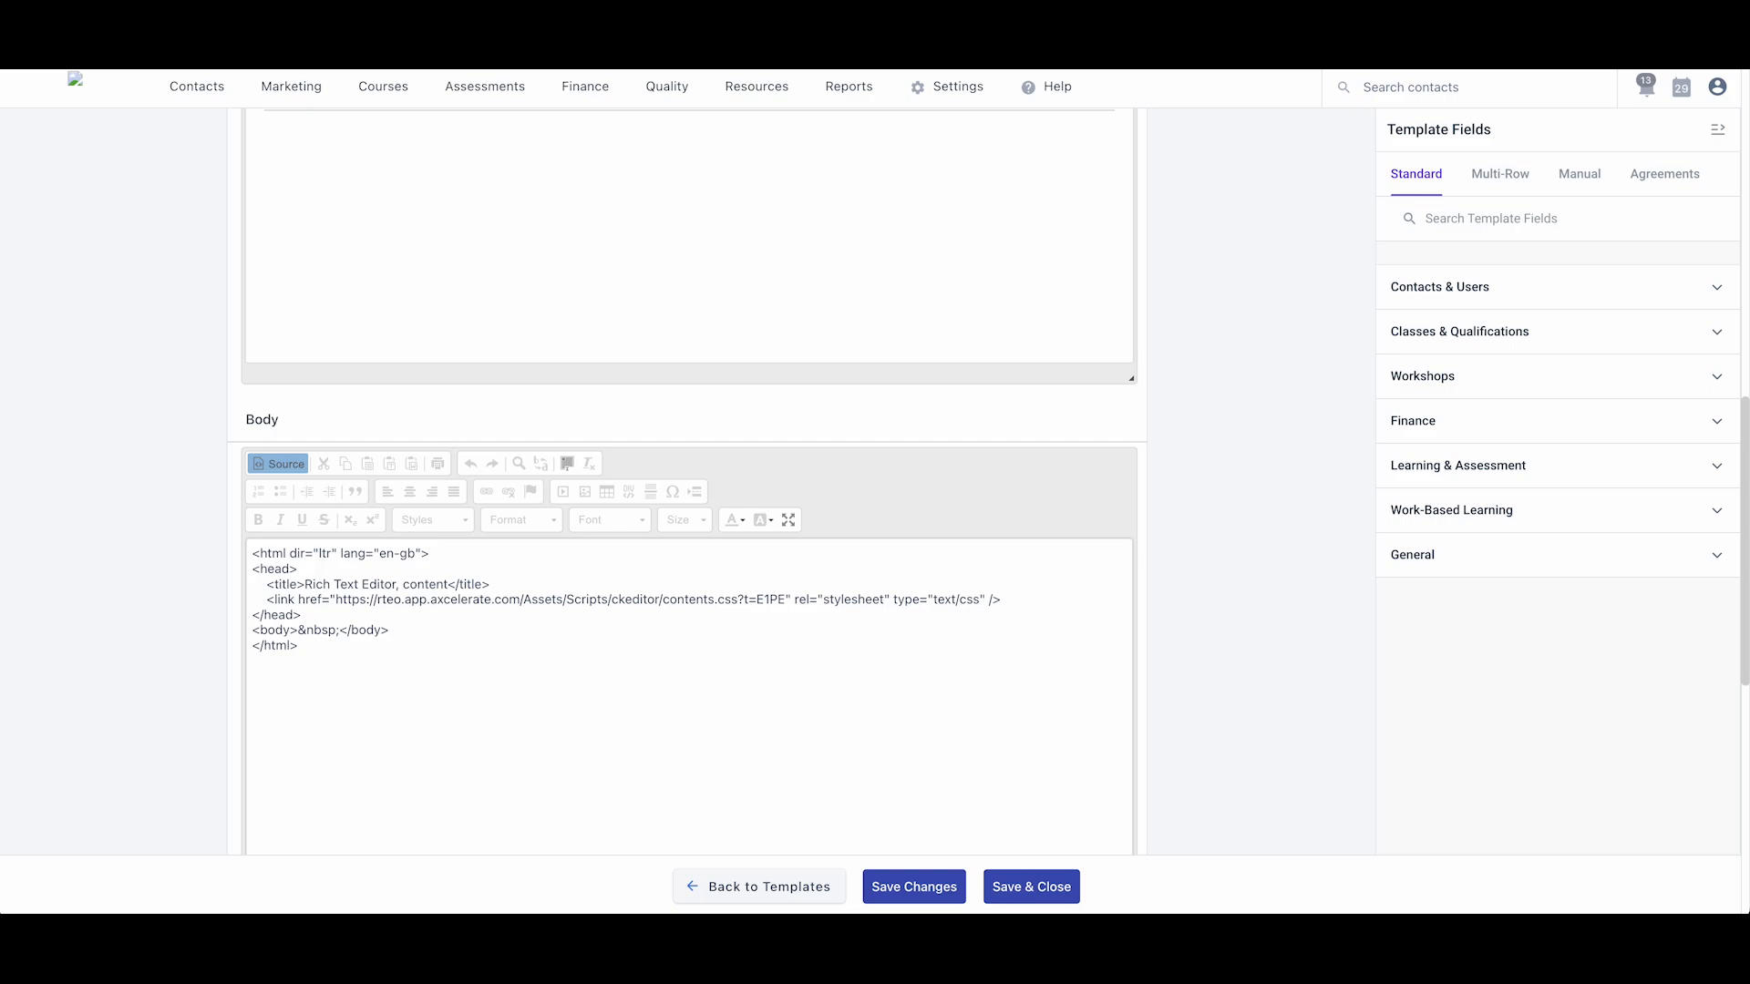
pyautogui.click(547, 719)
pyautogui.hotkey('ctrl', 'a')
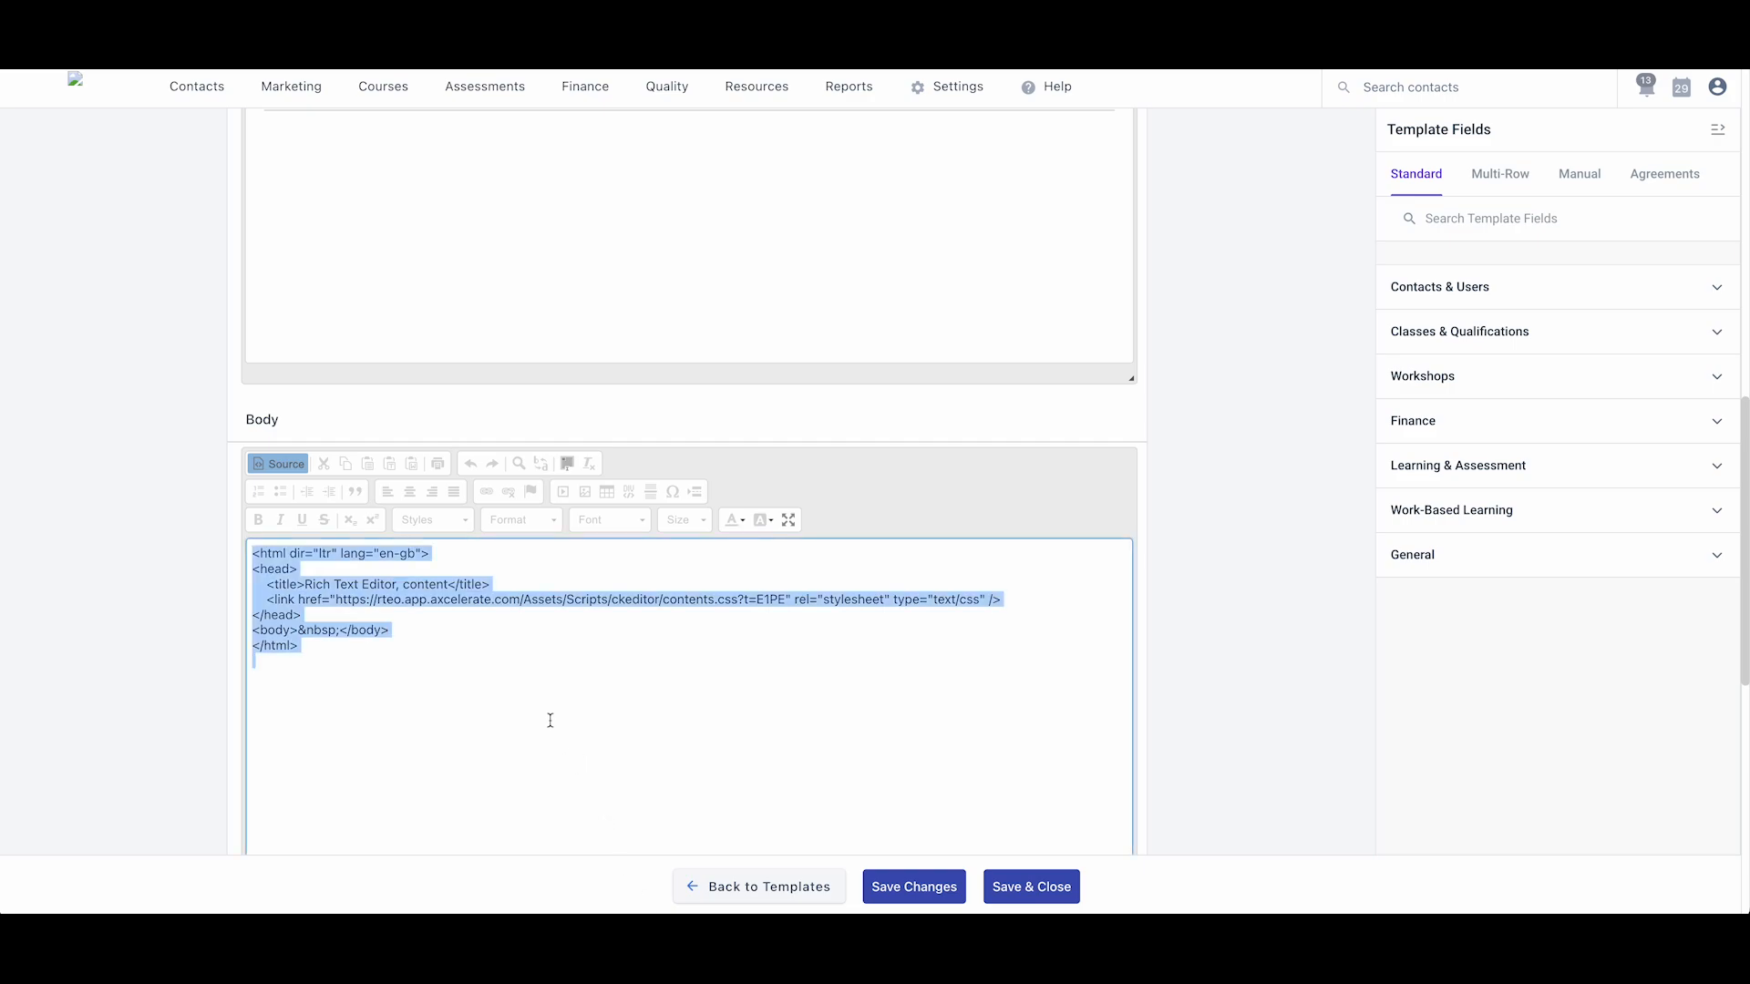
pyautogui.hotkey('ctrl', 'v')
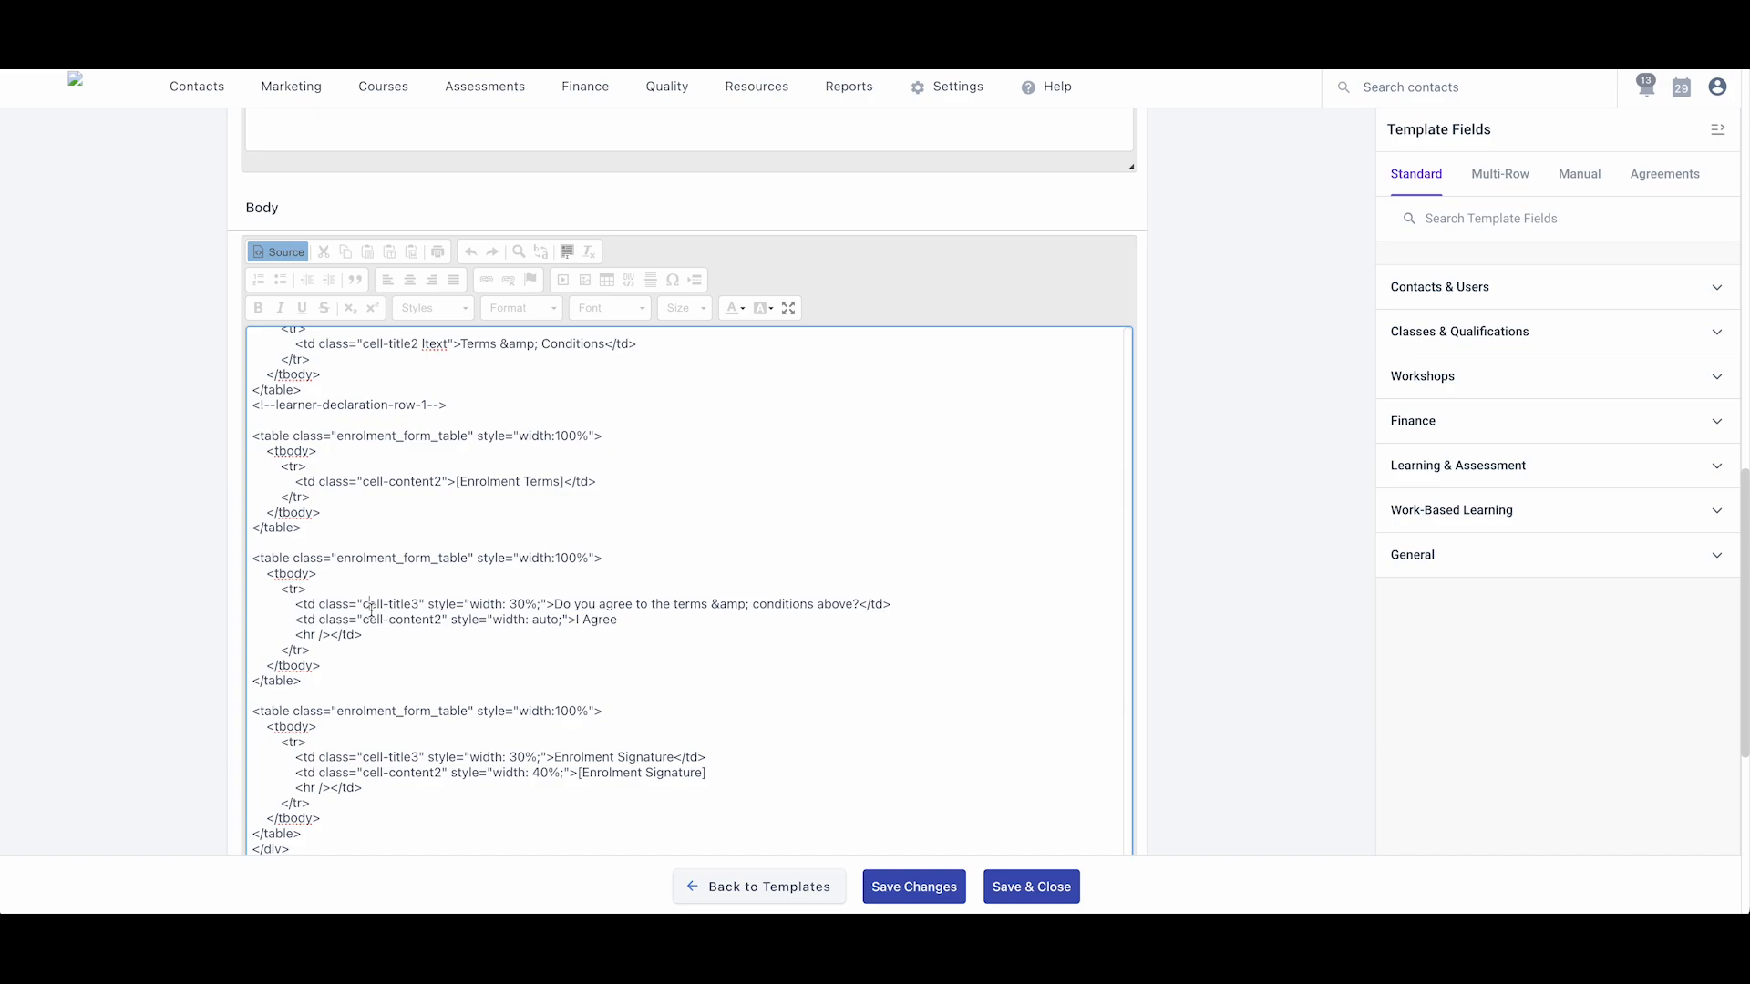
pyautogui.hotkey('ctrl', 'f')
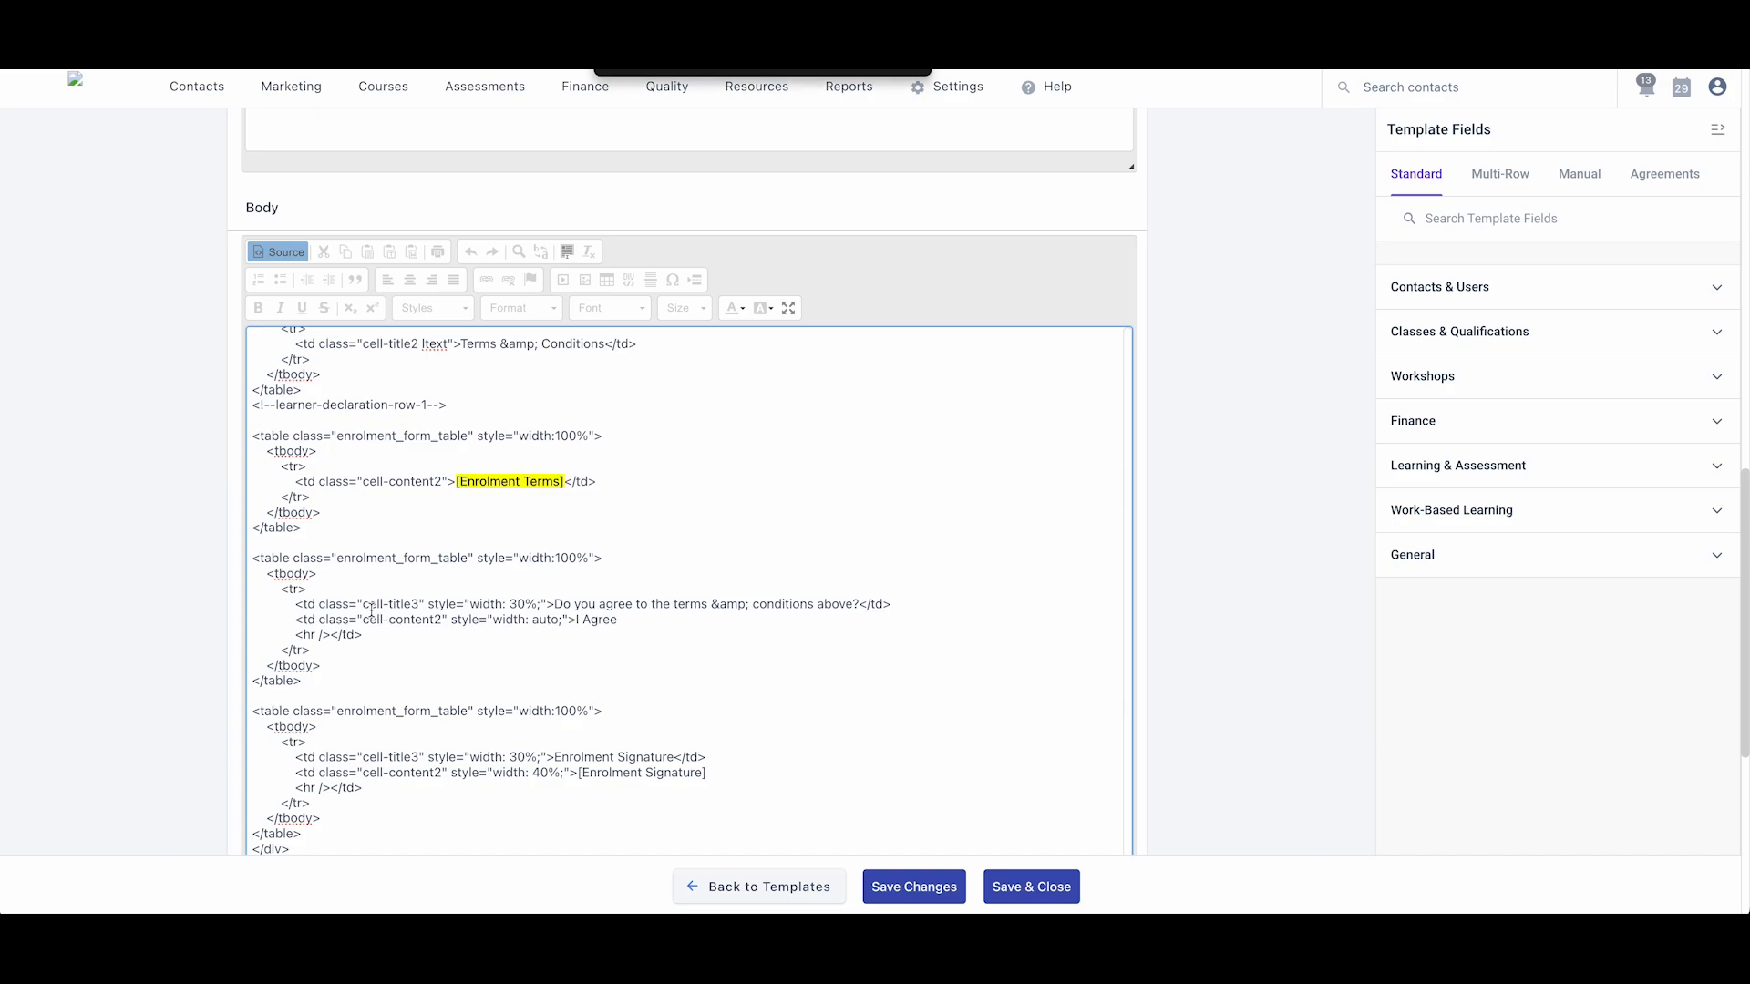
pyautogui.write('light')
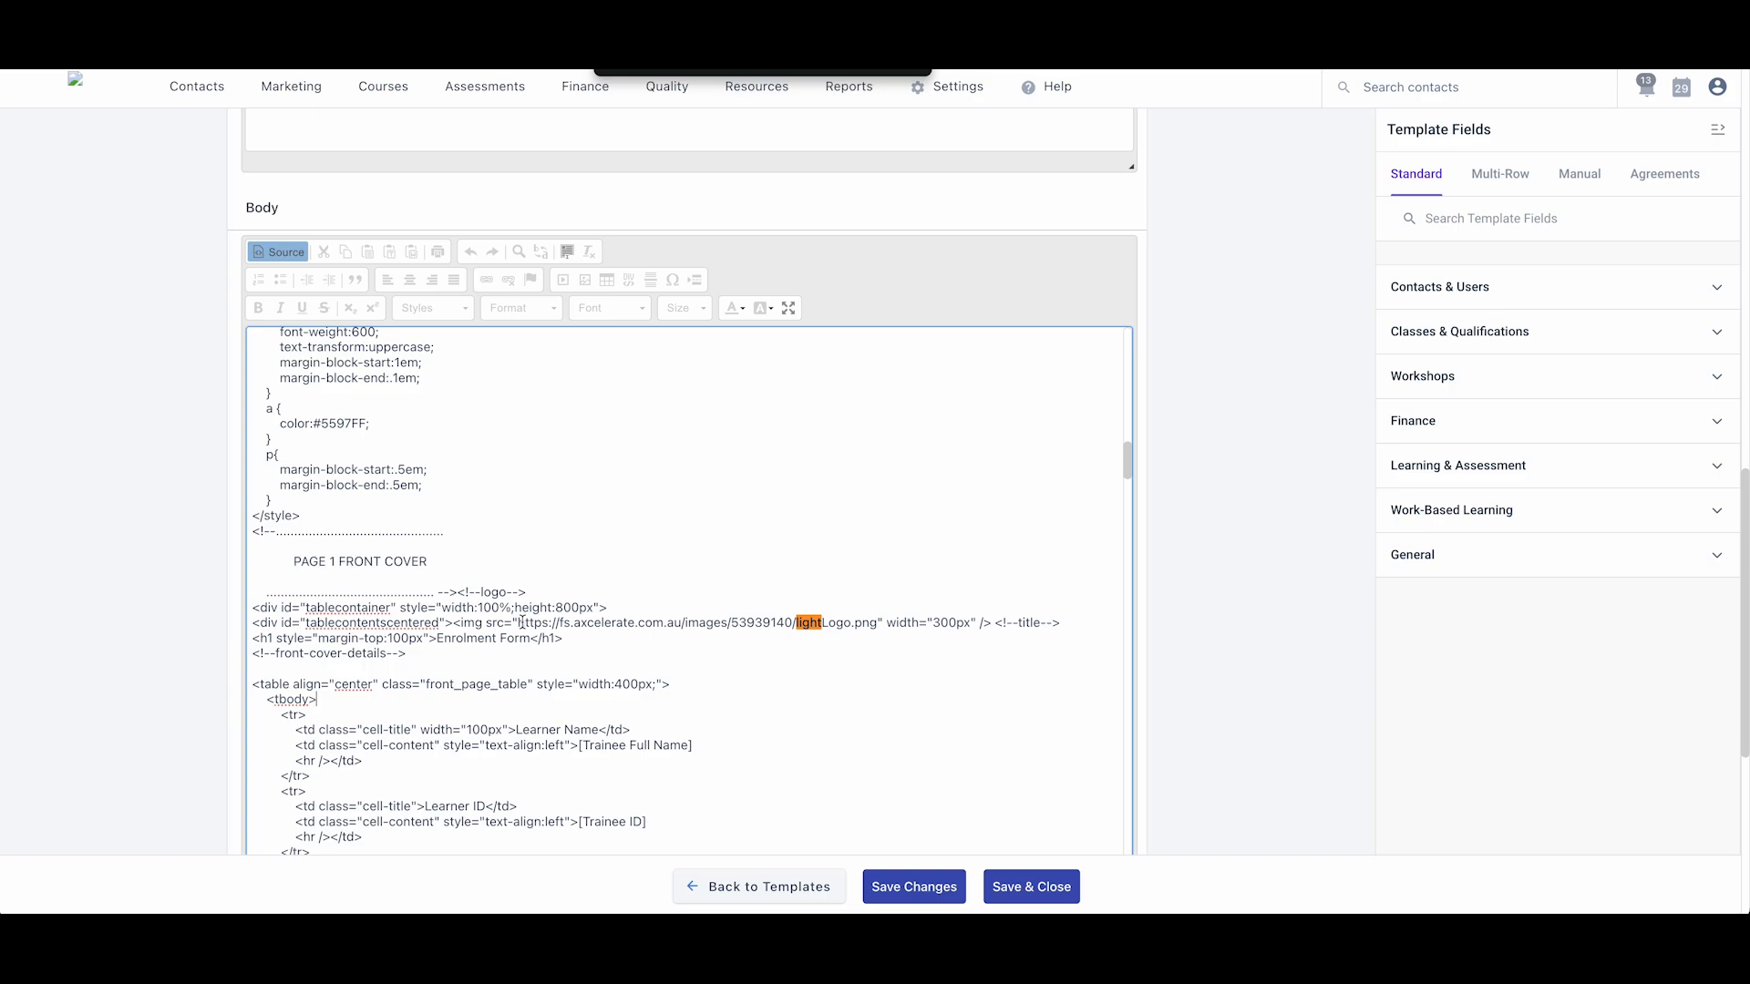
# - Swap the body's lightLogo.png URL for the Basic Signature image address
pyautogui.moveTo(519, 623); pyautogui.dragTo(880, 619)
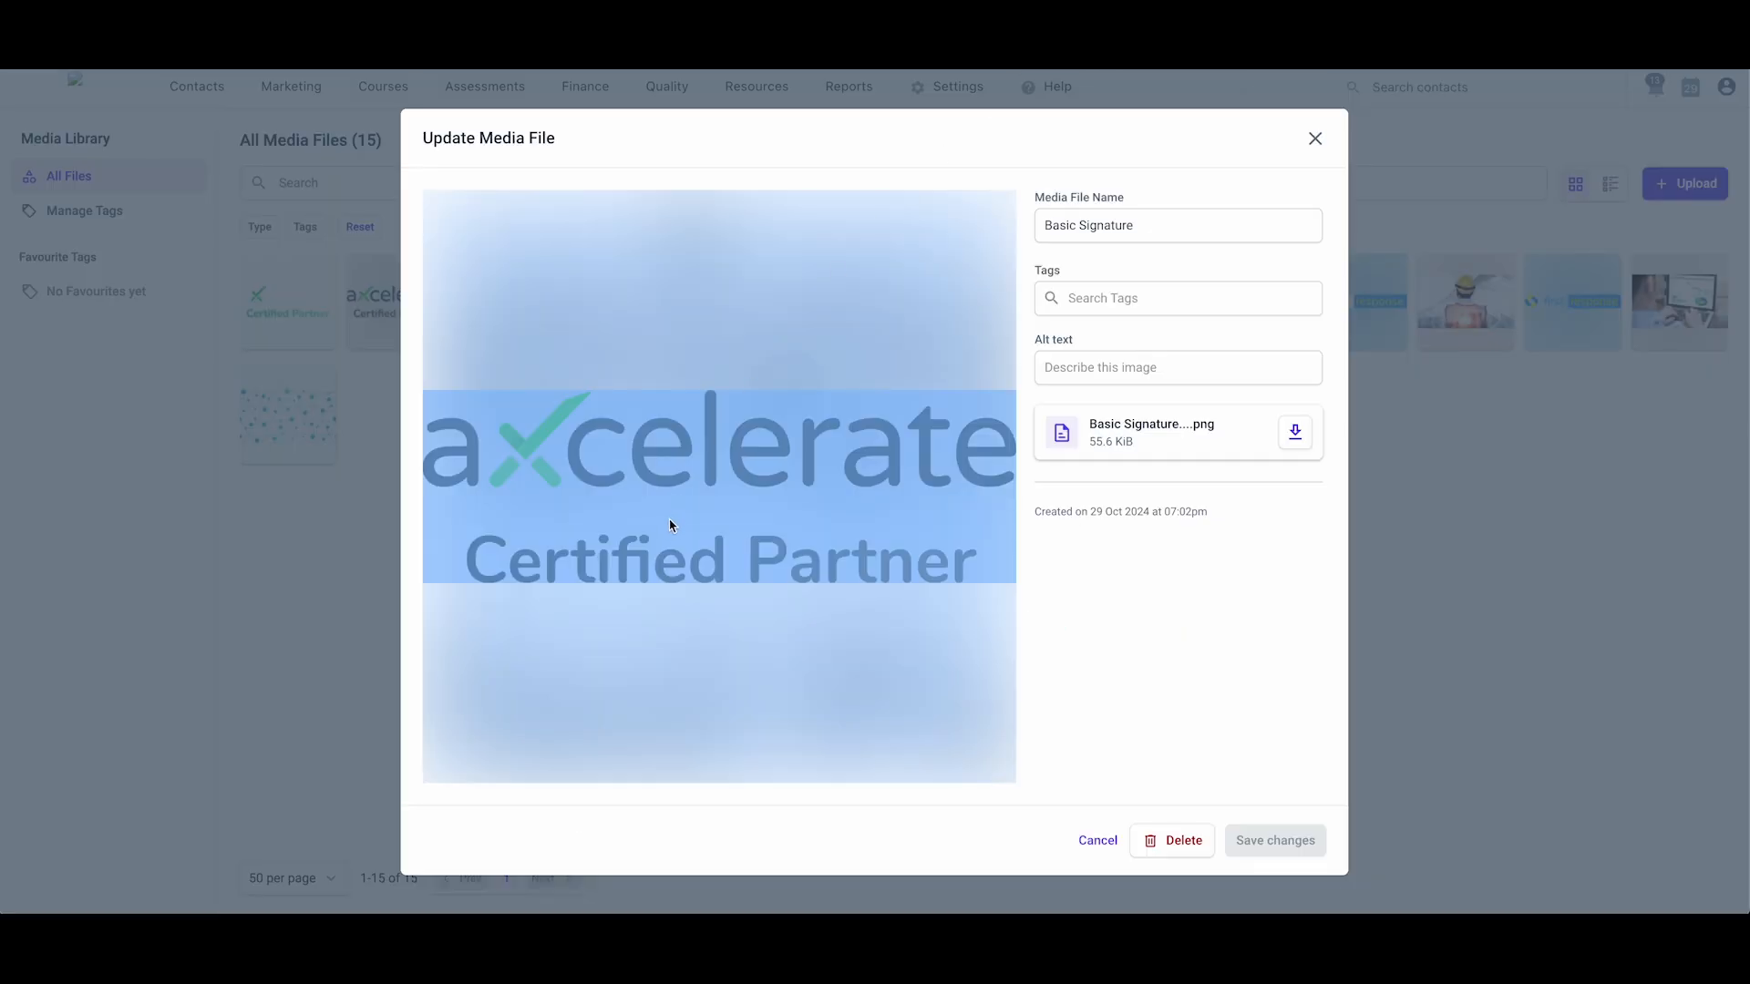
pyautogui.rightClick(669, 521)
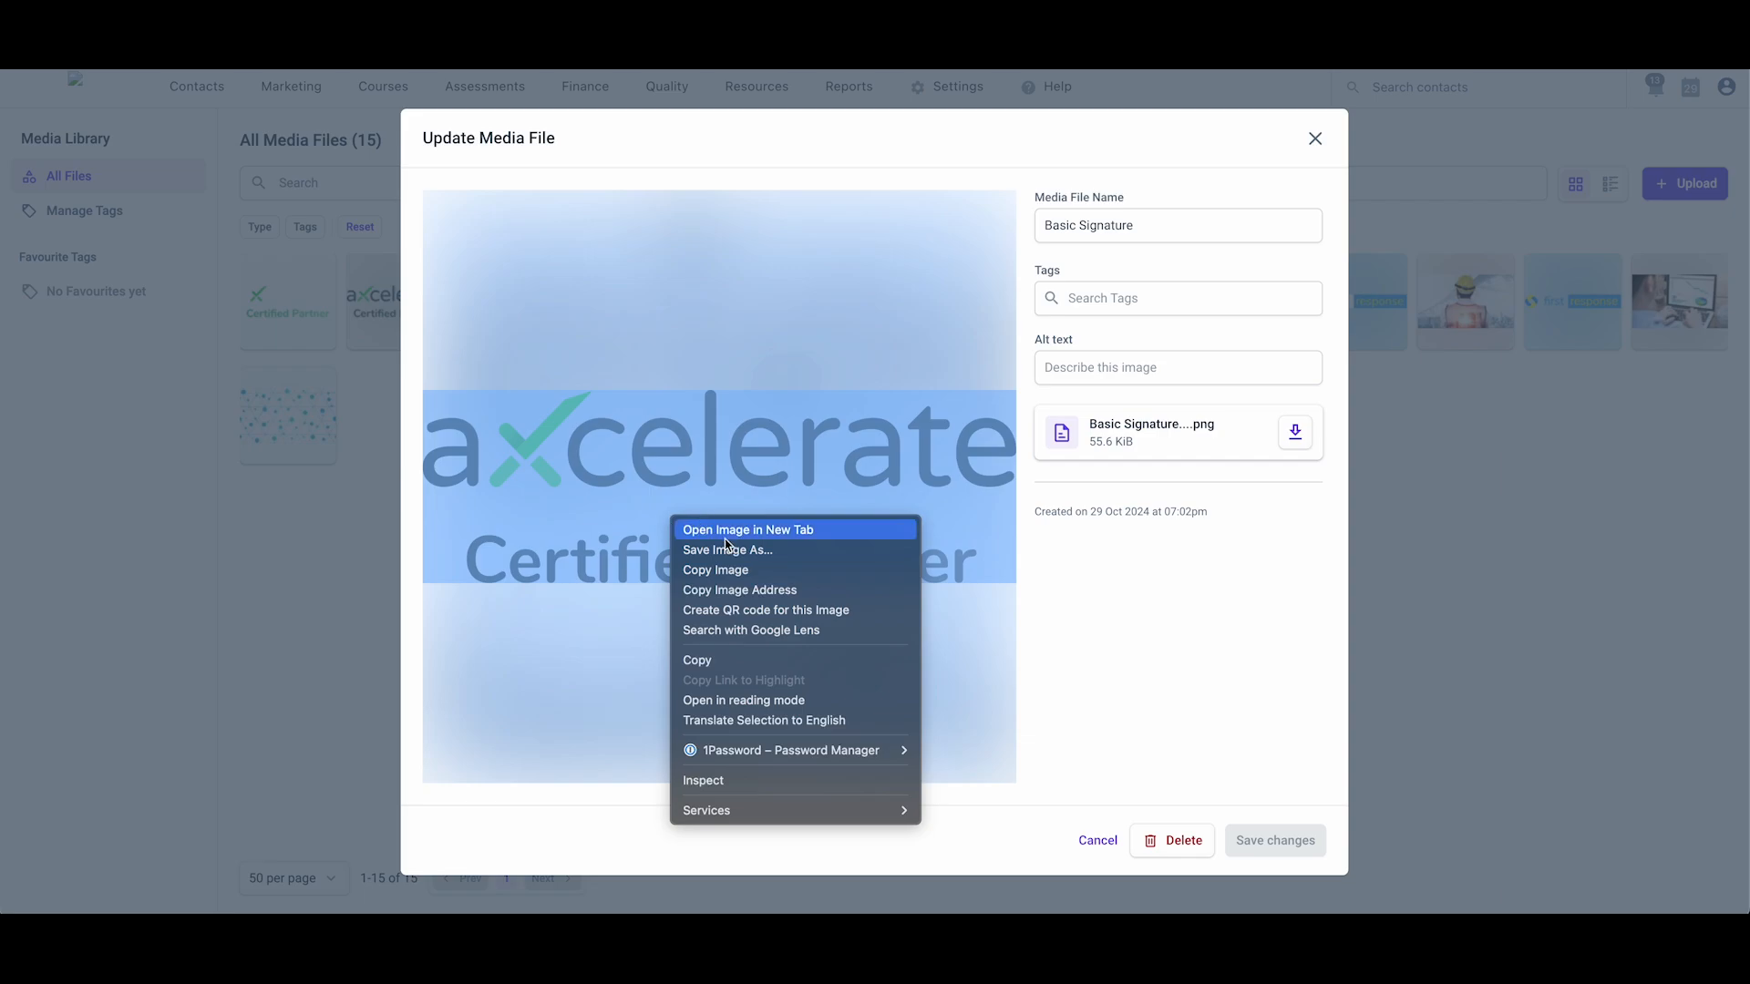
pyautogui.click(741, 590)
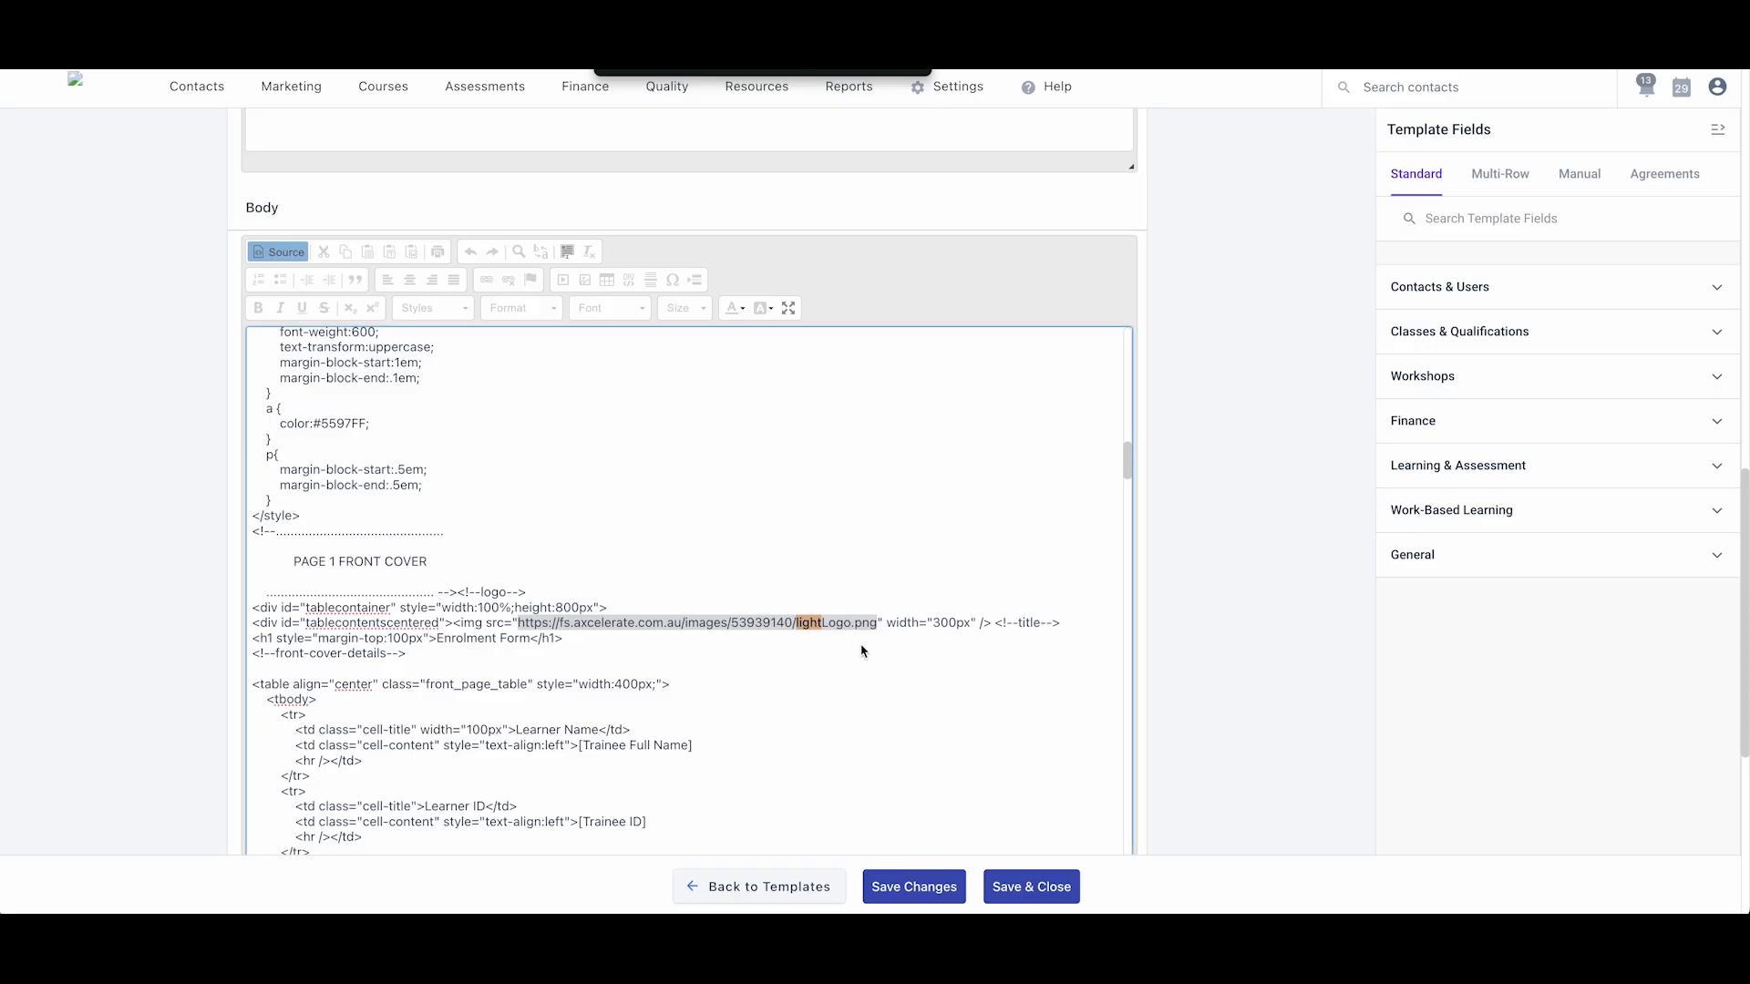
pyautogui.rightClick(859, 627)
pyautogui.click(889, 558)
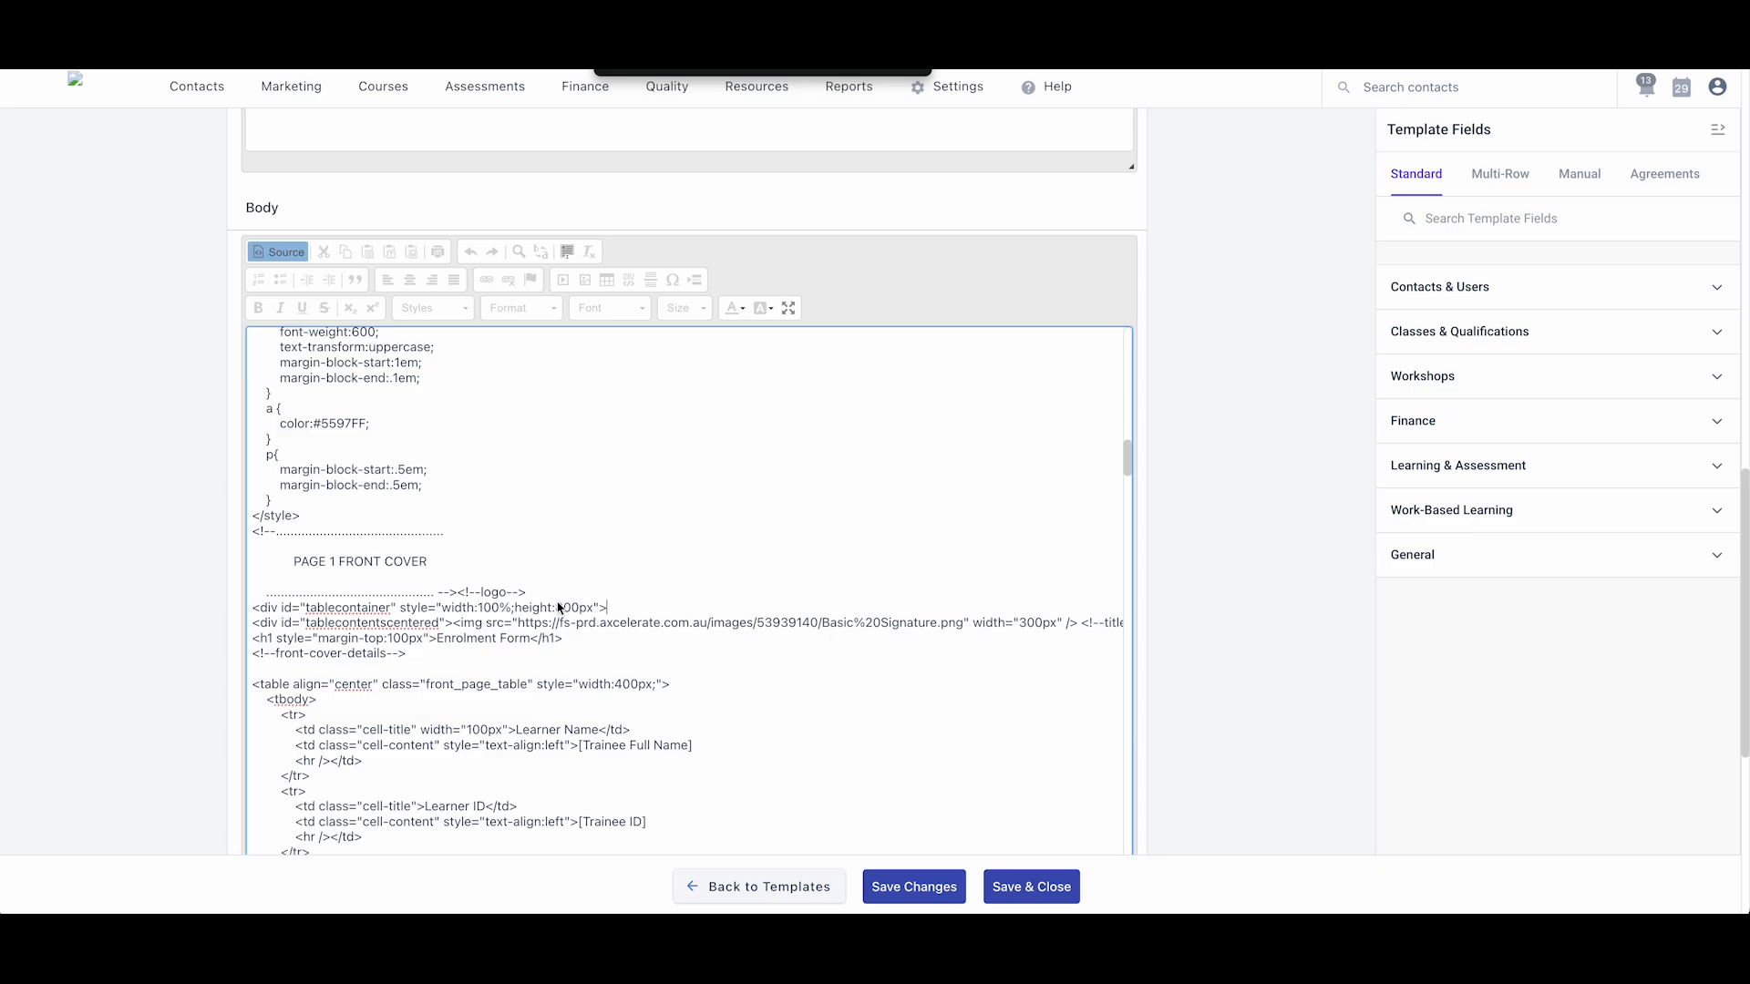
pyautogui.scroll(15, 559, 606)
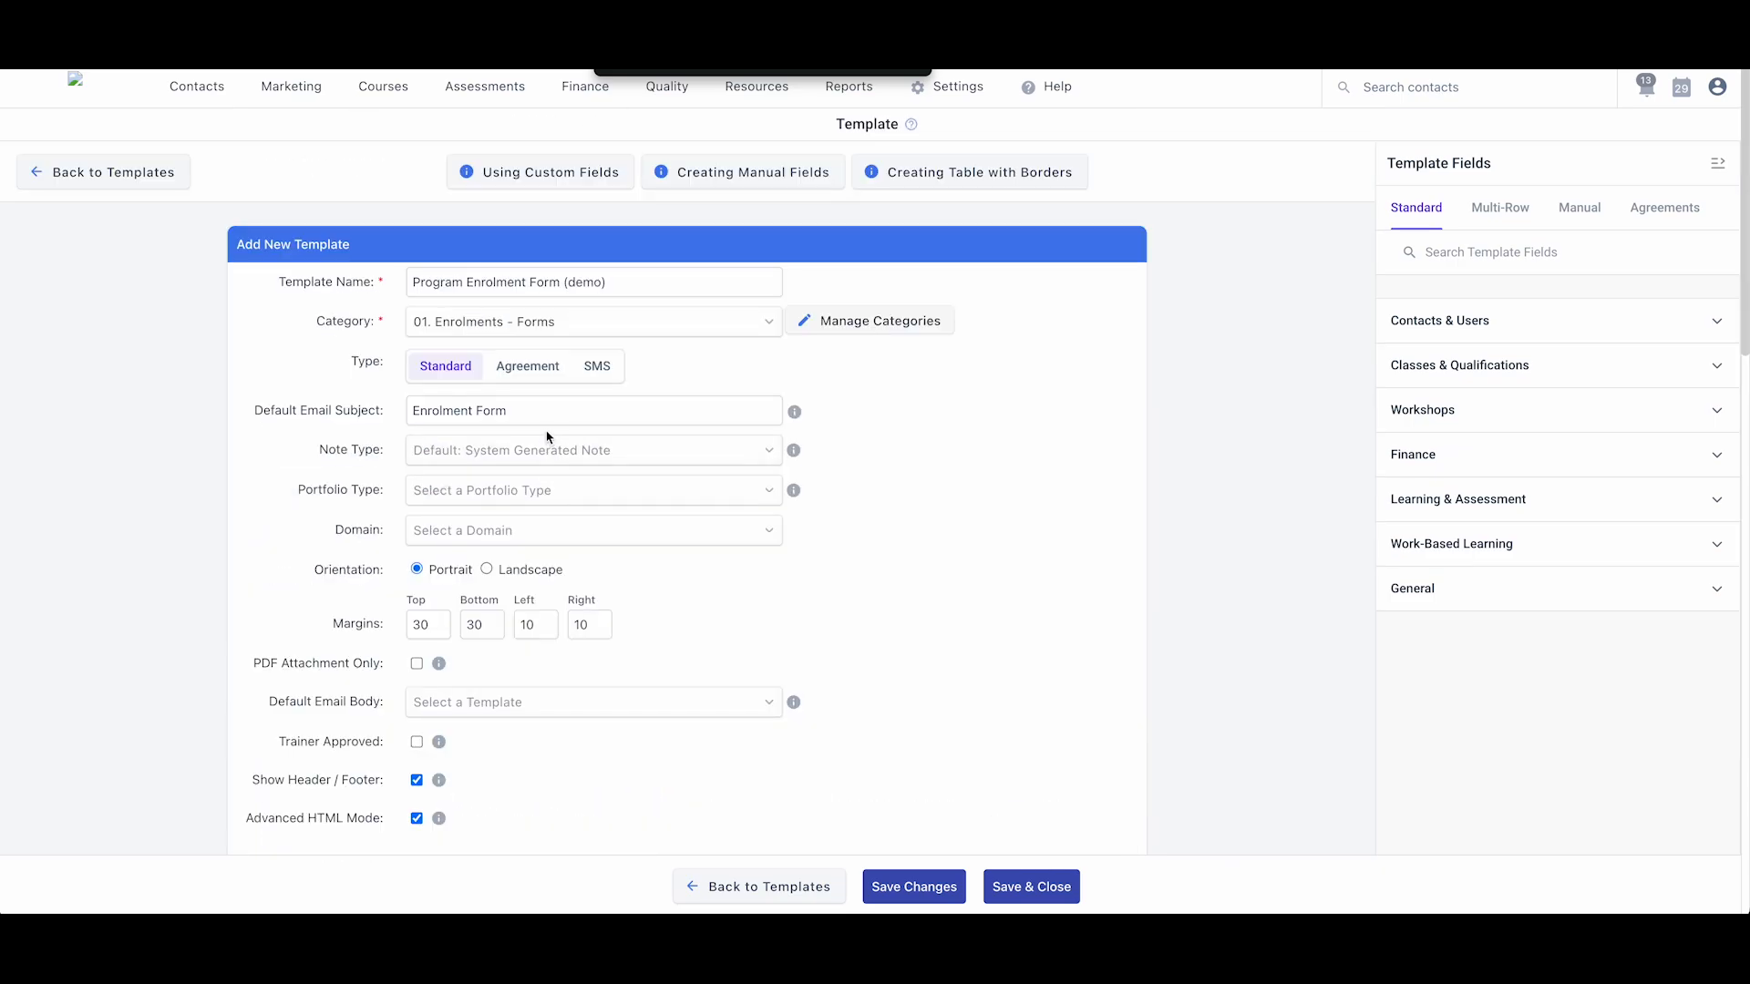
pyautogui.scroll(-10, 319, 501)
pyautogui.scroll(-4, 151, 593)
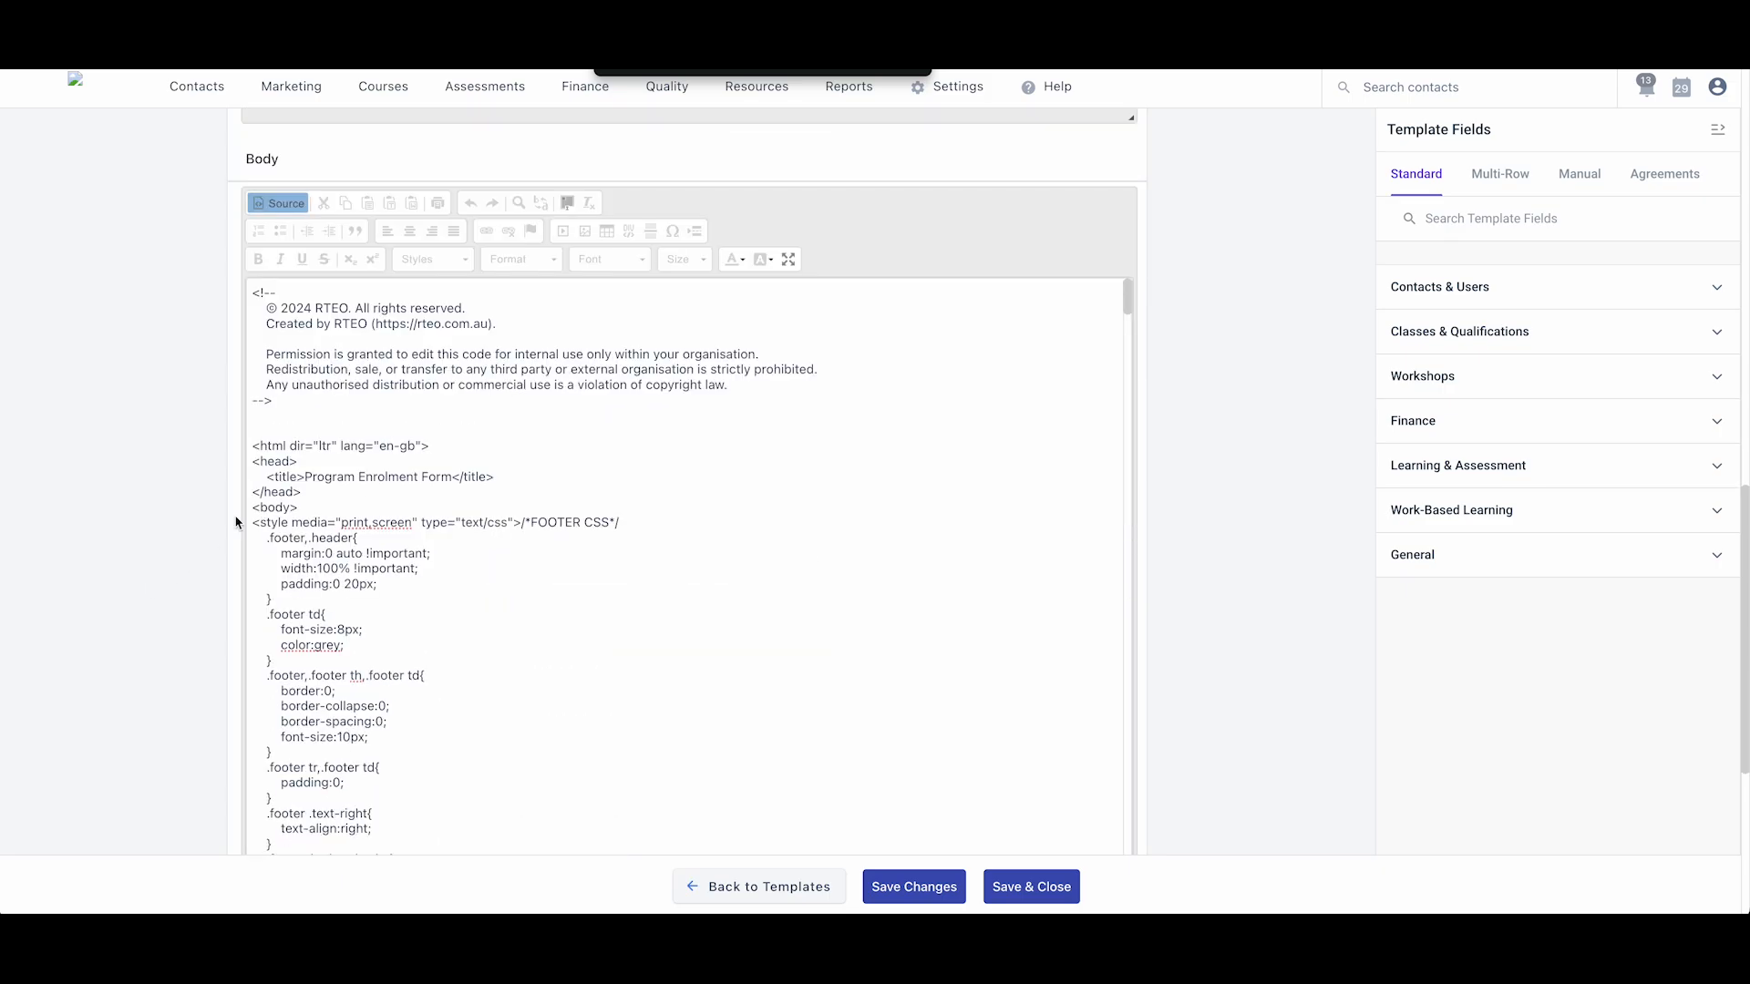
pyautogui.click(360, 429)
pyautogui.scroll(-5, 361, 635)
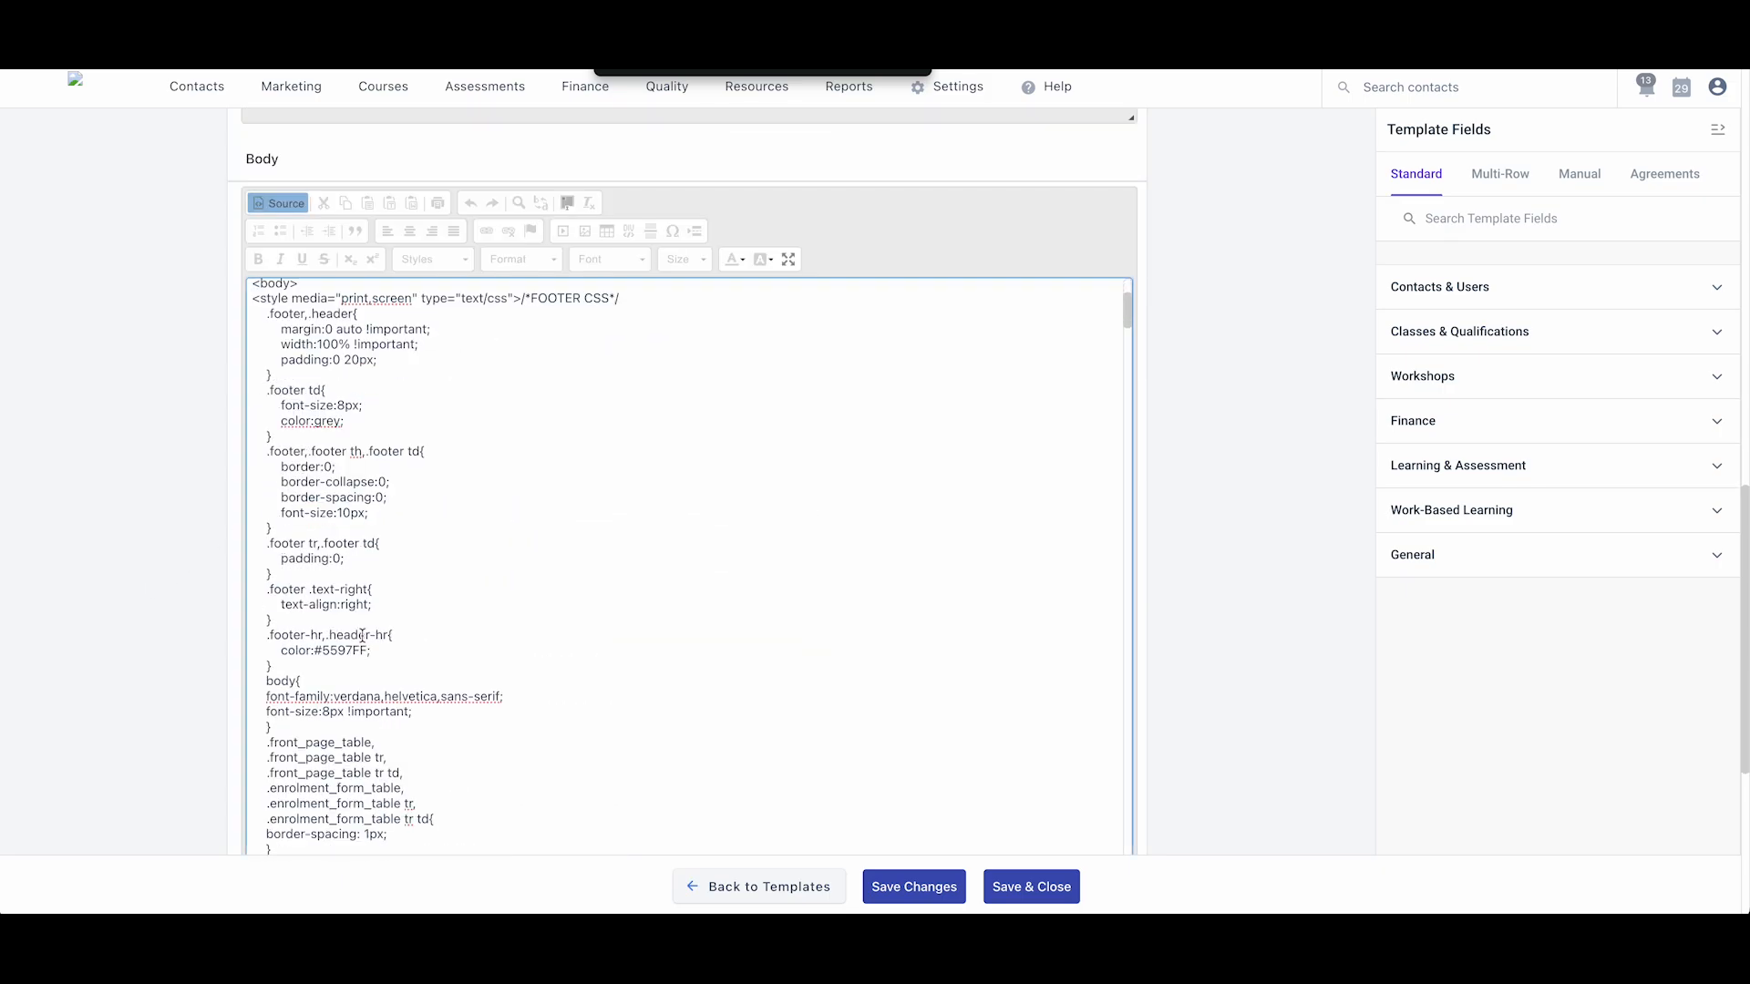
pyautogui.moveTo(368, 651); pyautogui.dragTo(316, 651)
pyautogui.click(313, 652)
pyautogui.click(347, 897)
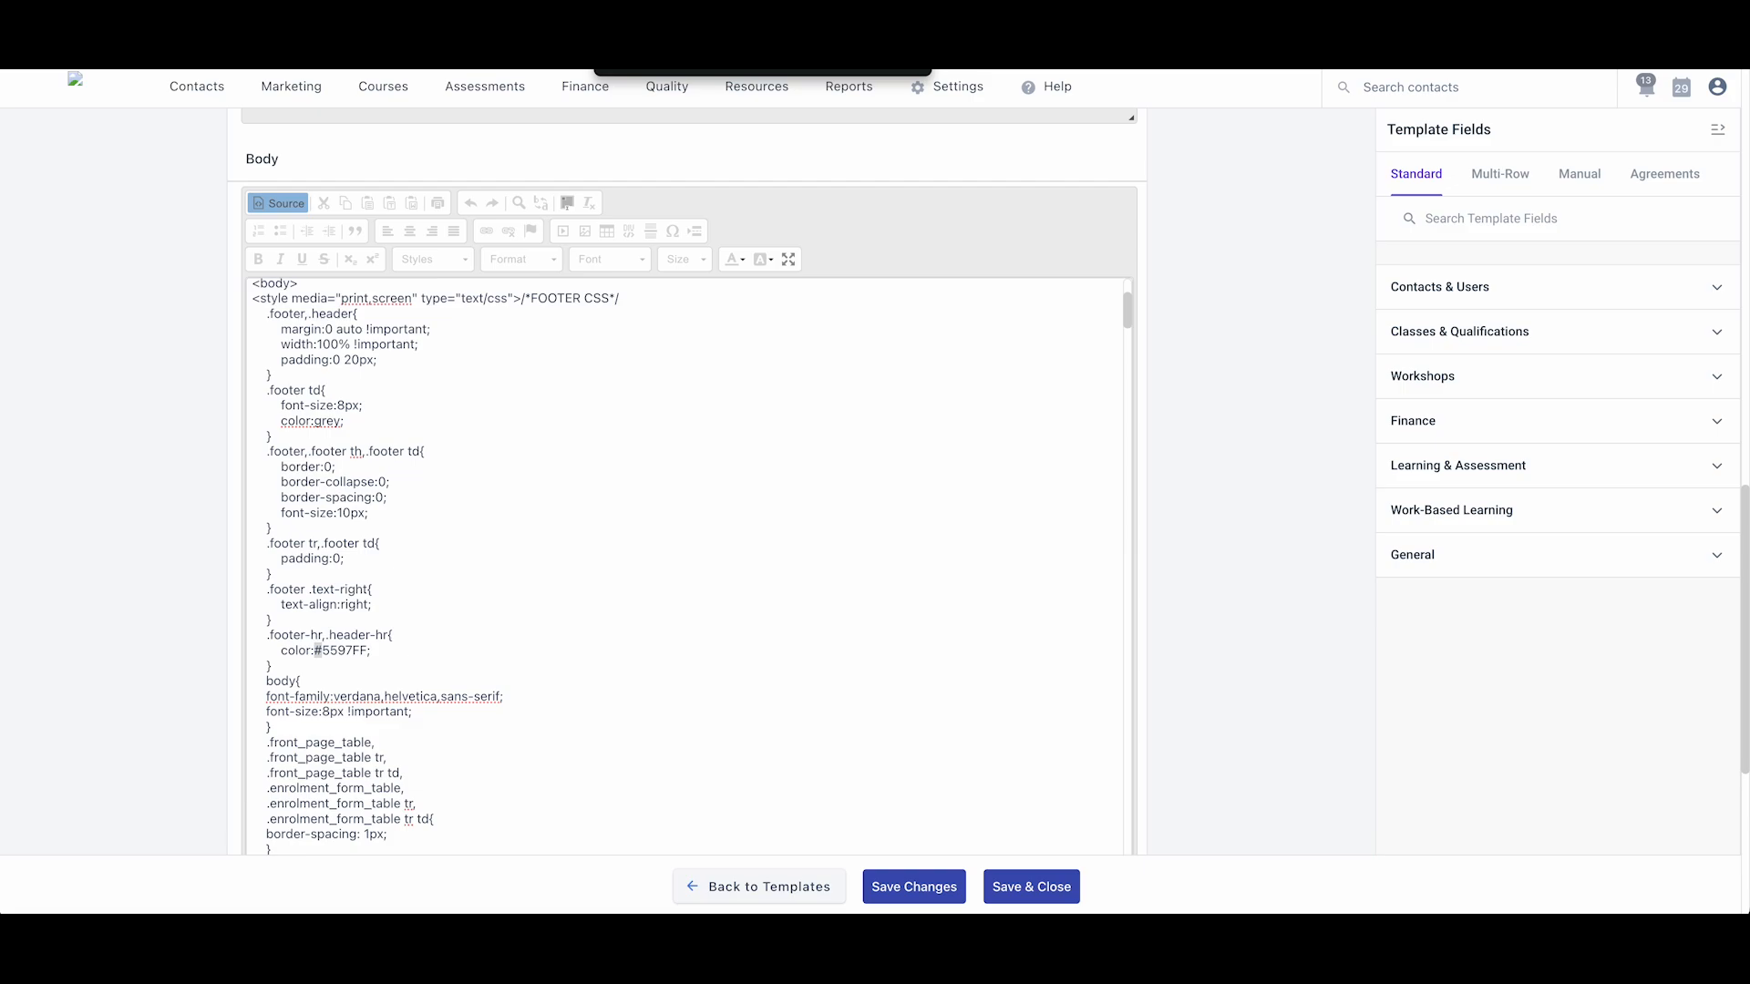
# - Change the cell-title2 background and cell-title3 text colours from #5597FF to #0cc251
pyautogui.click(379, 672)
pyautogui.moveTo(368, 653); pyautogui.dragTo(315, 650)
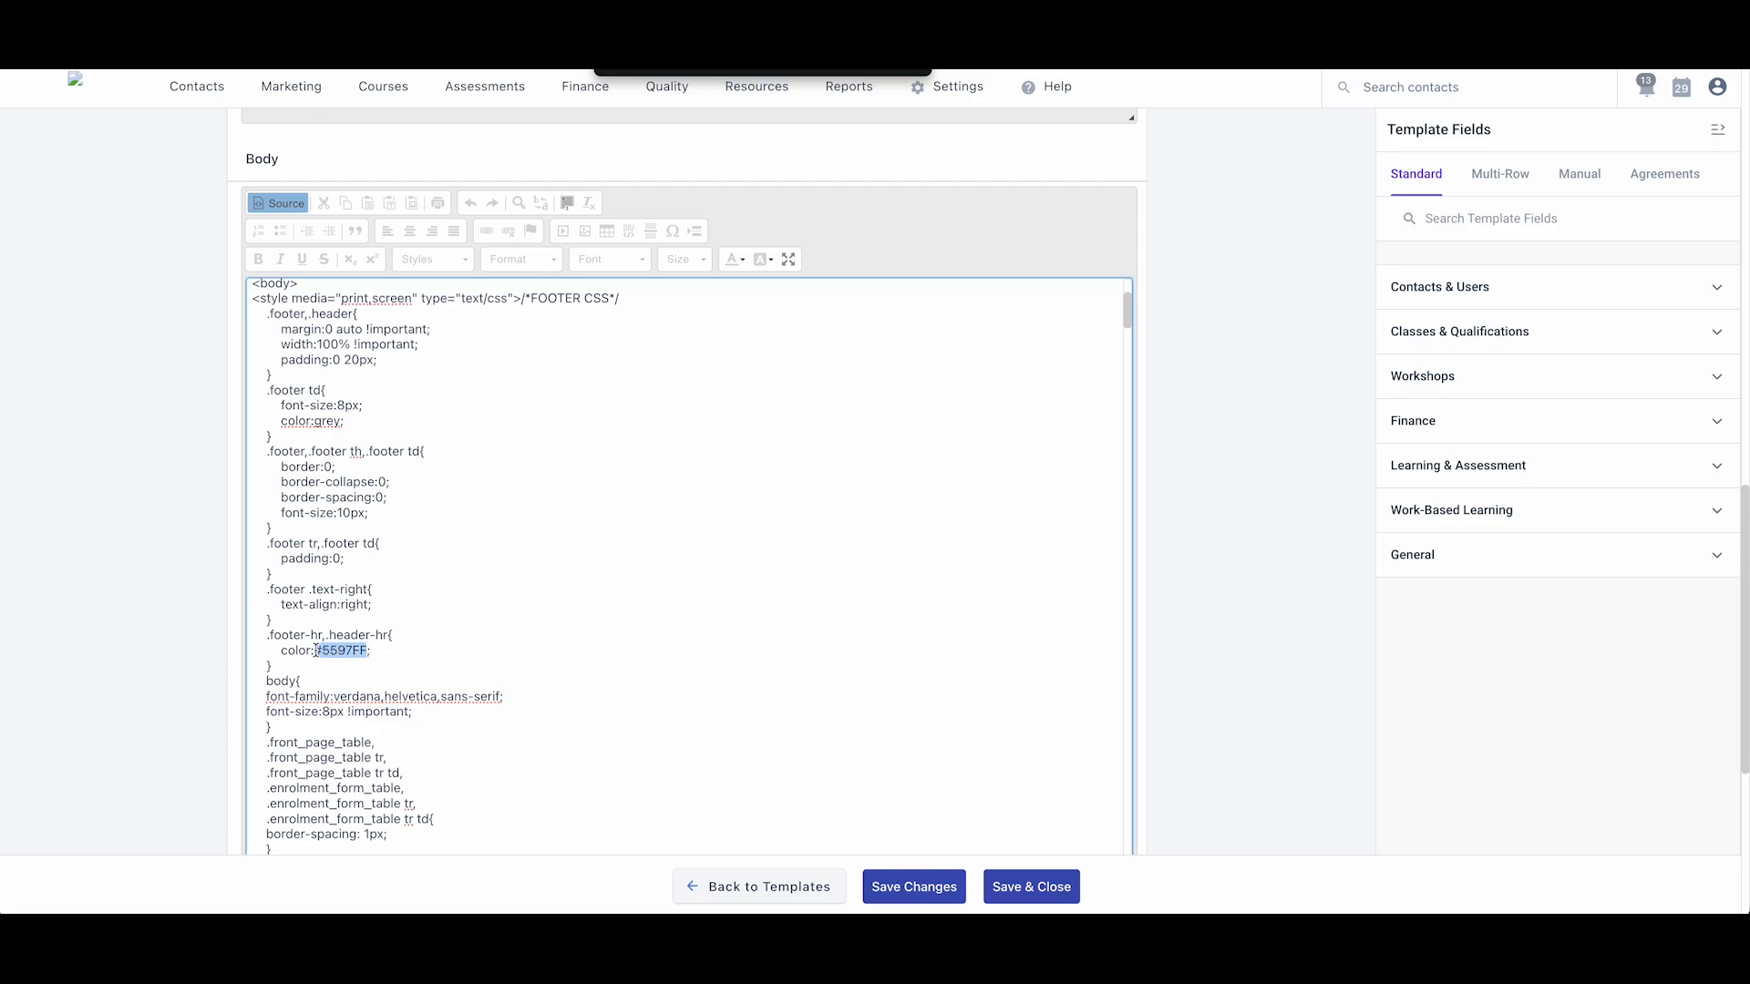
pyautogui.press('super+f')
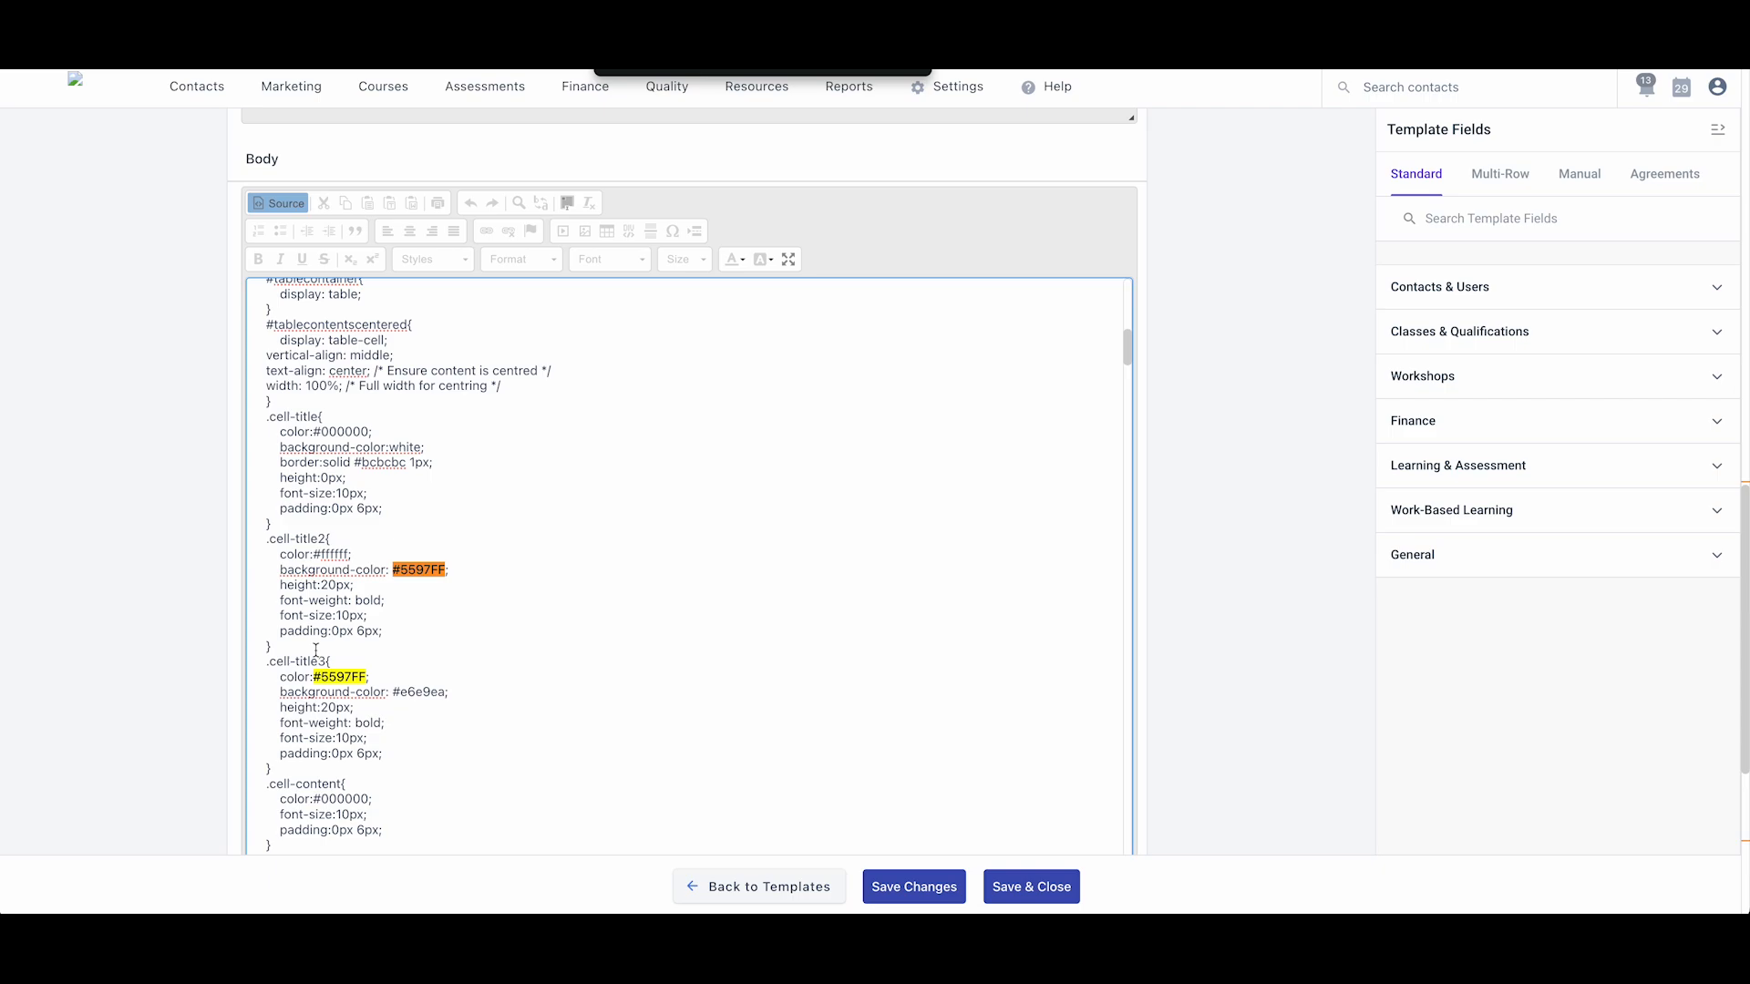
pyautogui.press('super+Tab')
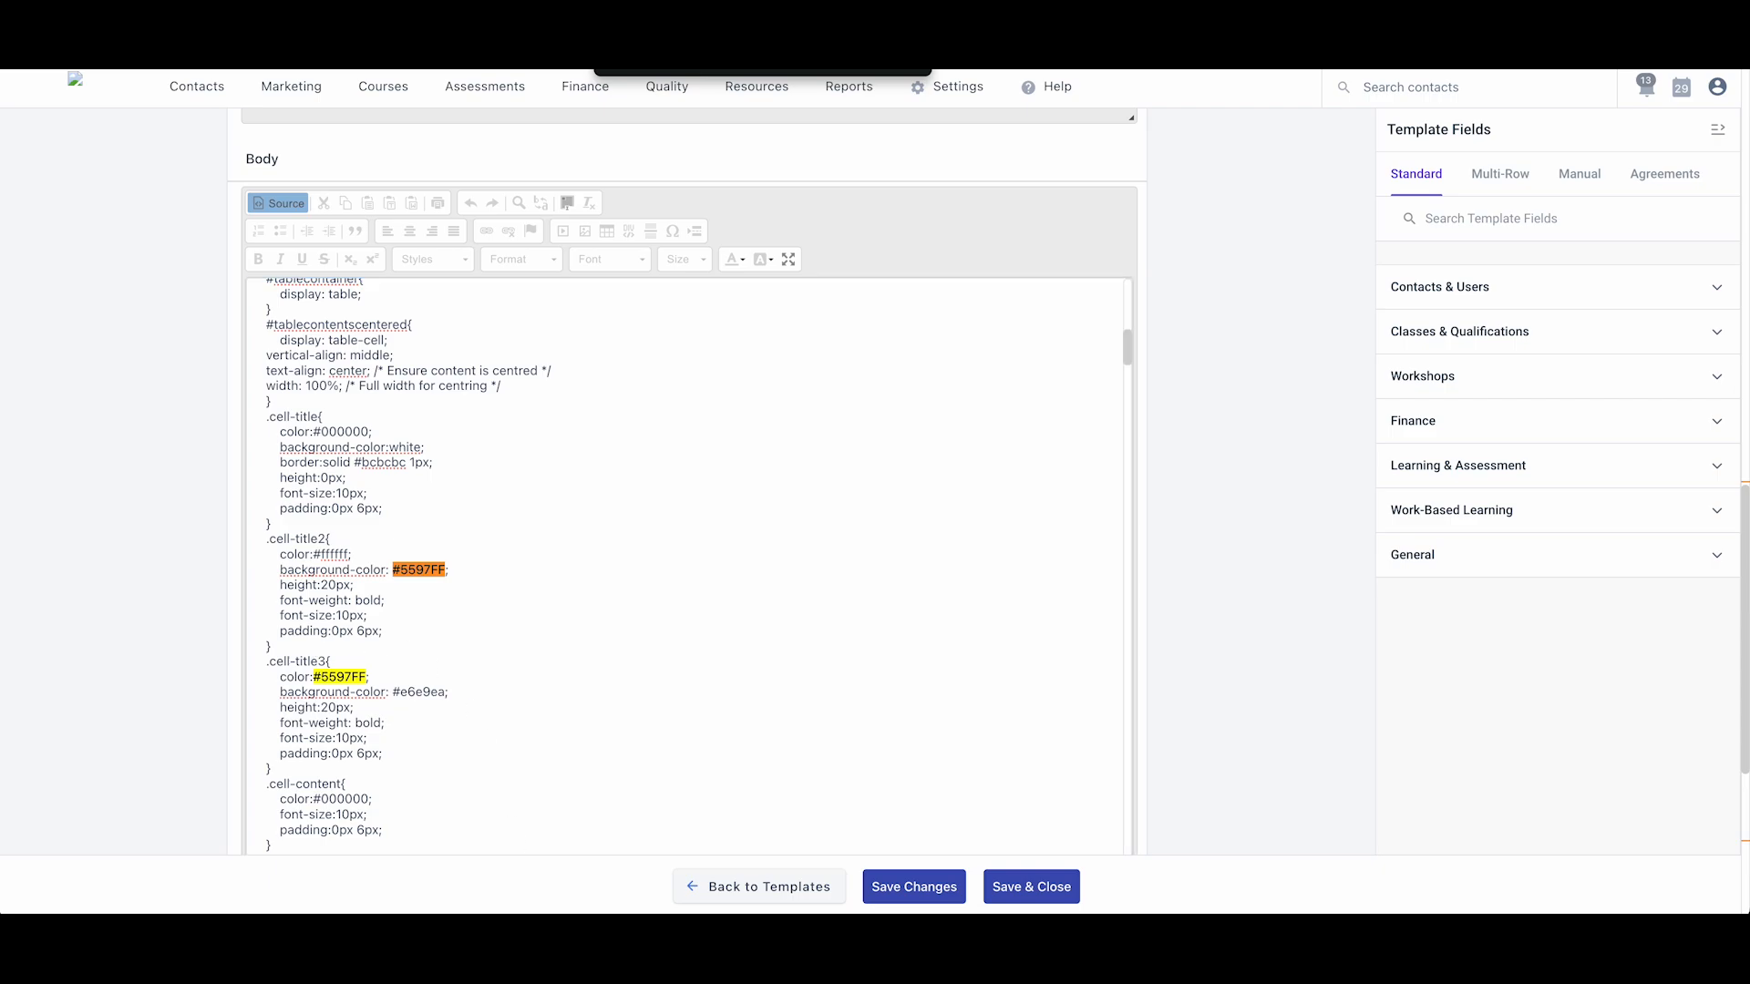
pyautogui.click(439, 607)
pyautogui.moveTo(446, 573); pyautogui.dragTo(393, 570)
pyautogui.press('super+v')
pyautogui.press('super+Tab')
pyautogui.press('super+Tab')
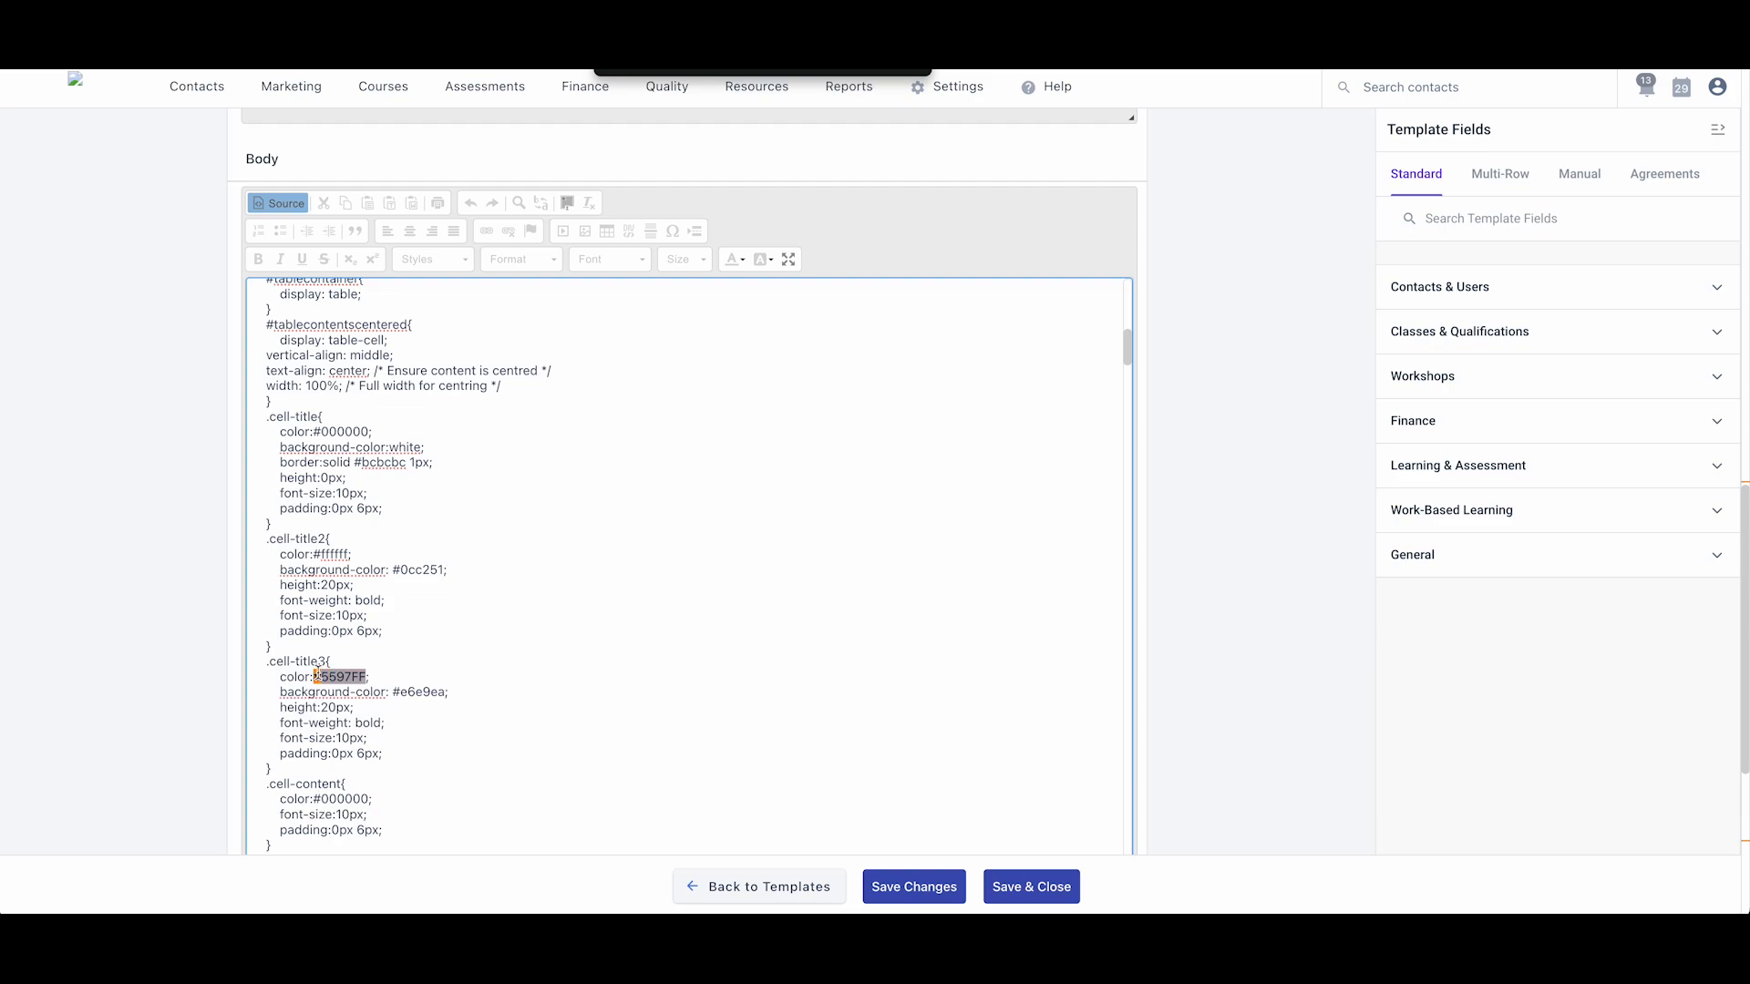
pyautogui.press('super+v')
pyautogui.press('super+Tab')
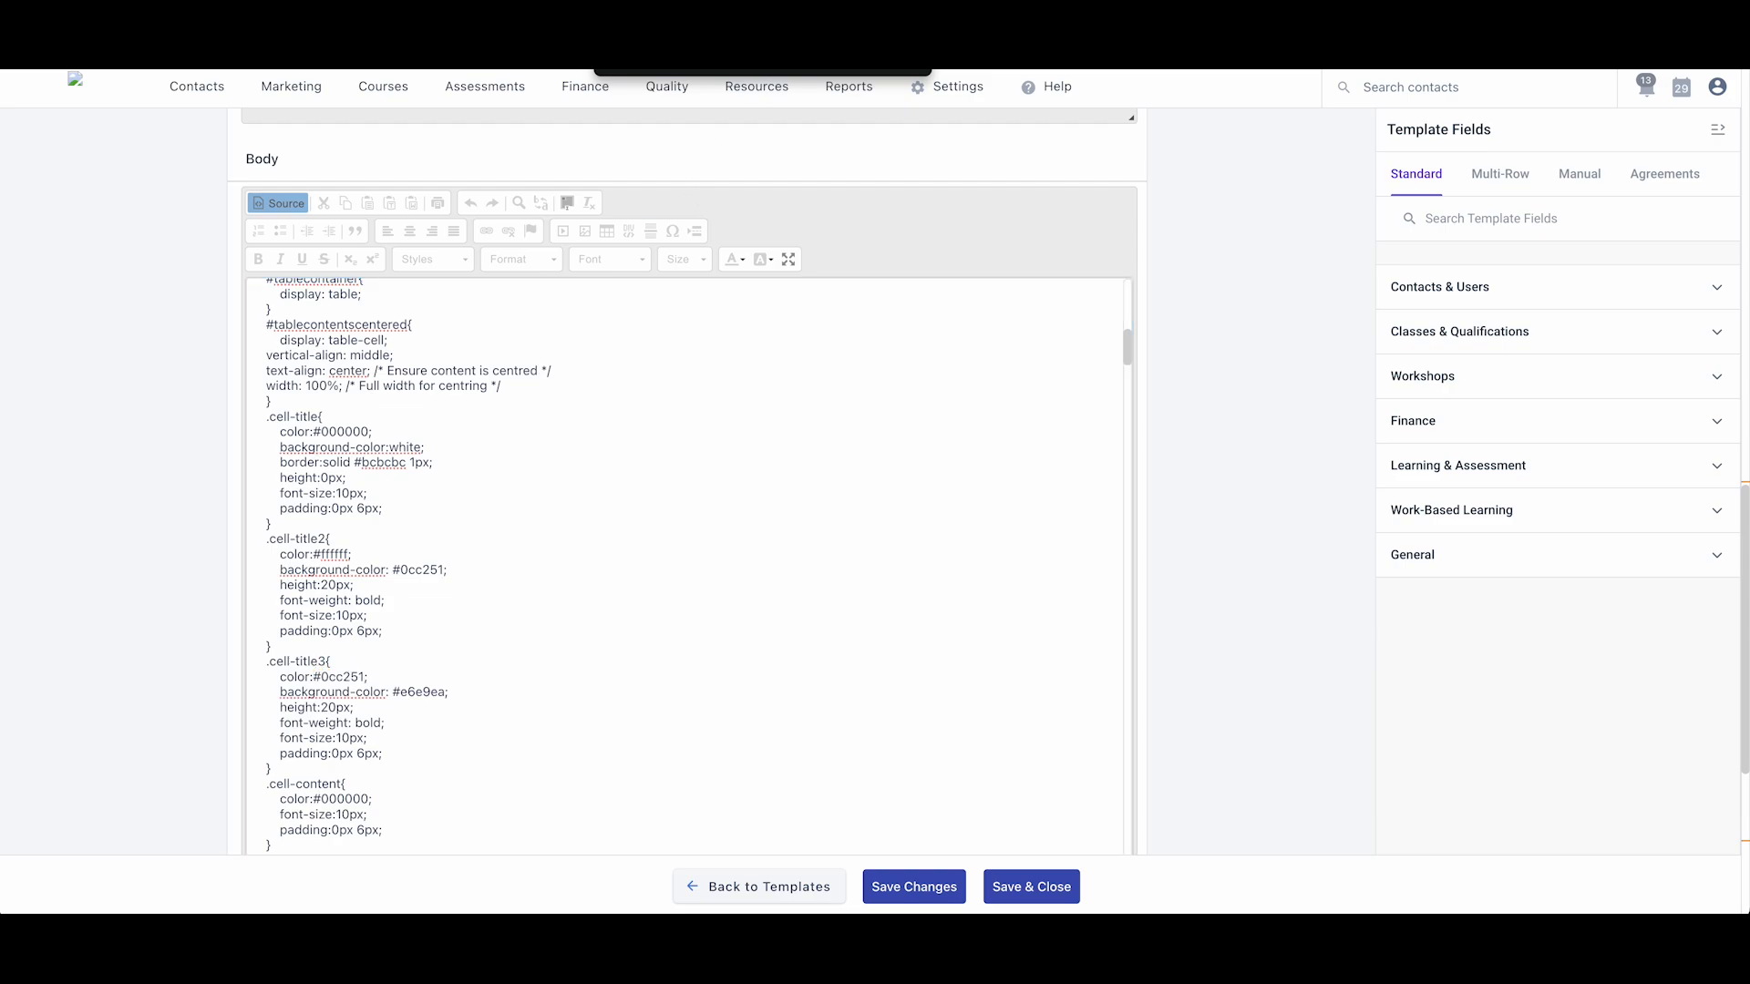
# - Change the heading and link colours from #5597FF to #0cc251
pyautogui.press('Return')
pyautogui.press('Escape')
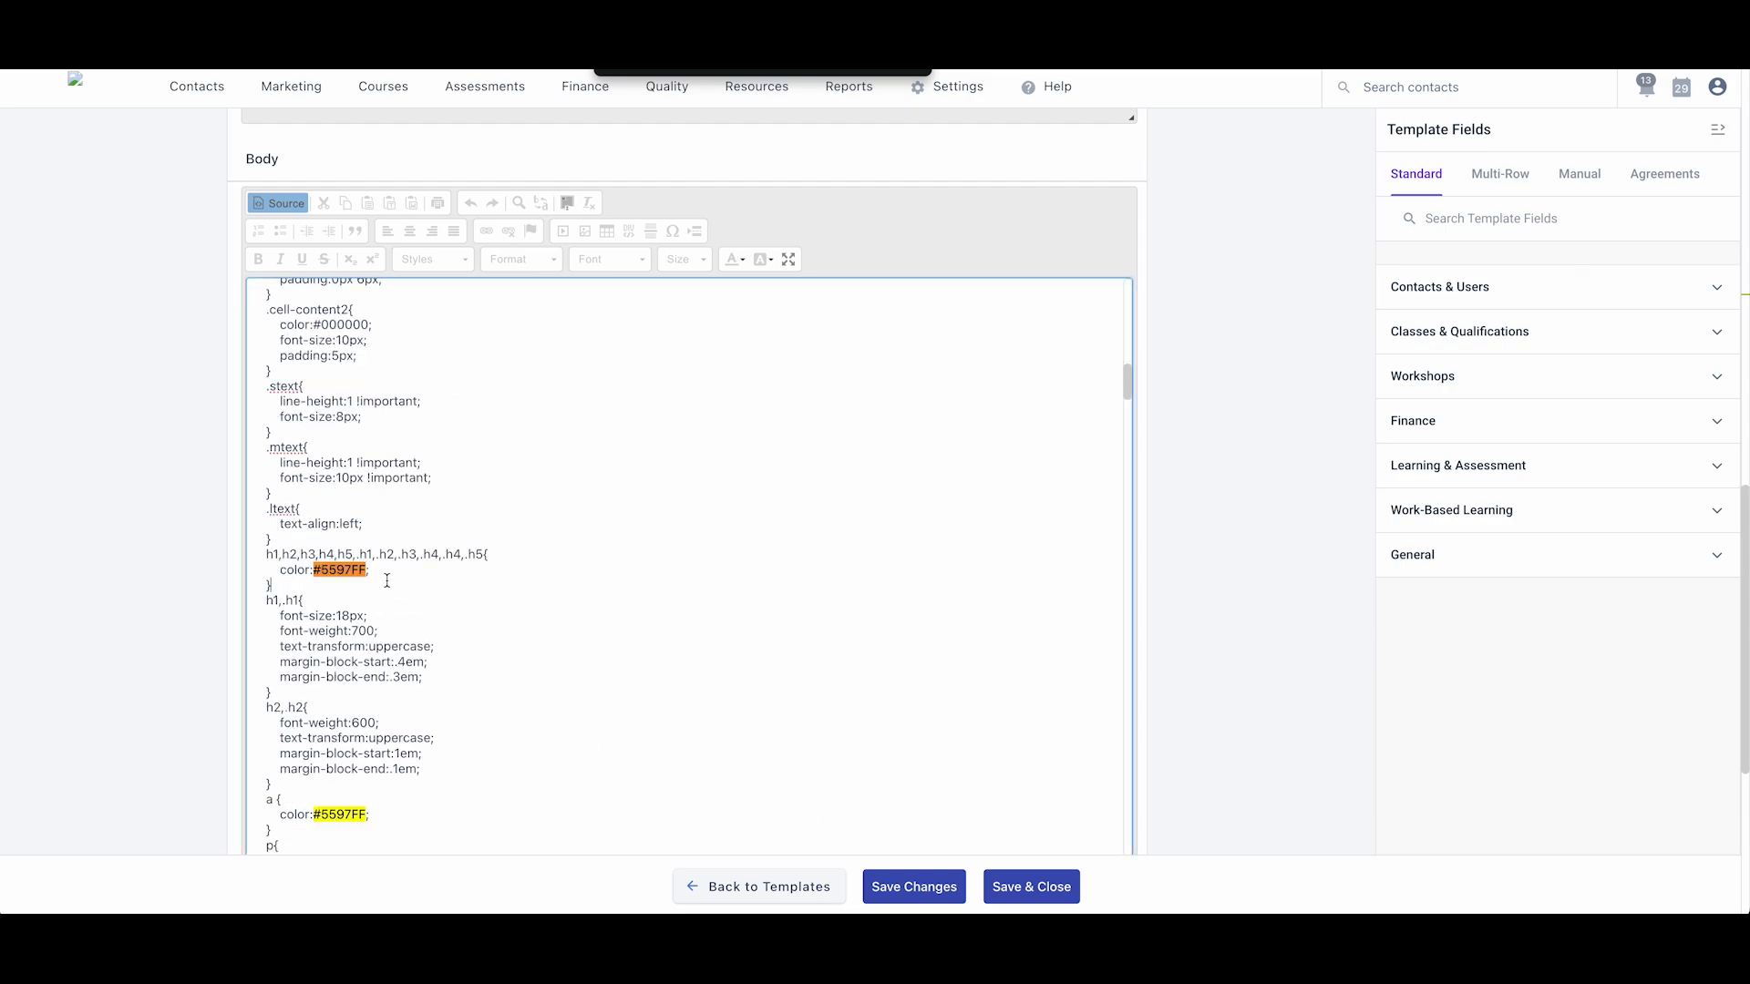
pyautogui.moveTo(367, 569); pyautogui.dragTo(315, 572)
pyautogui.press('super+v')
pyautogui.press('super+Tab')
pyautogui.press('super+Tab')
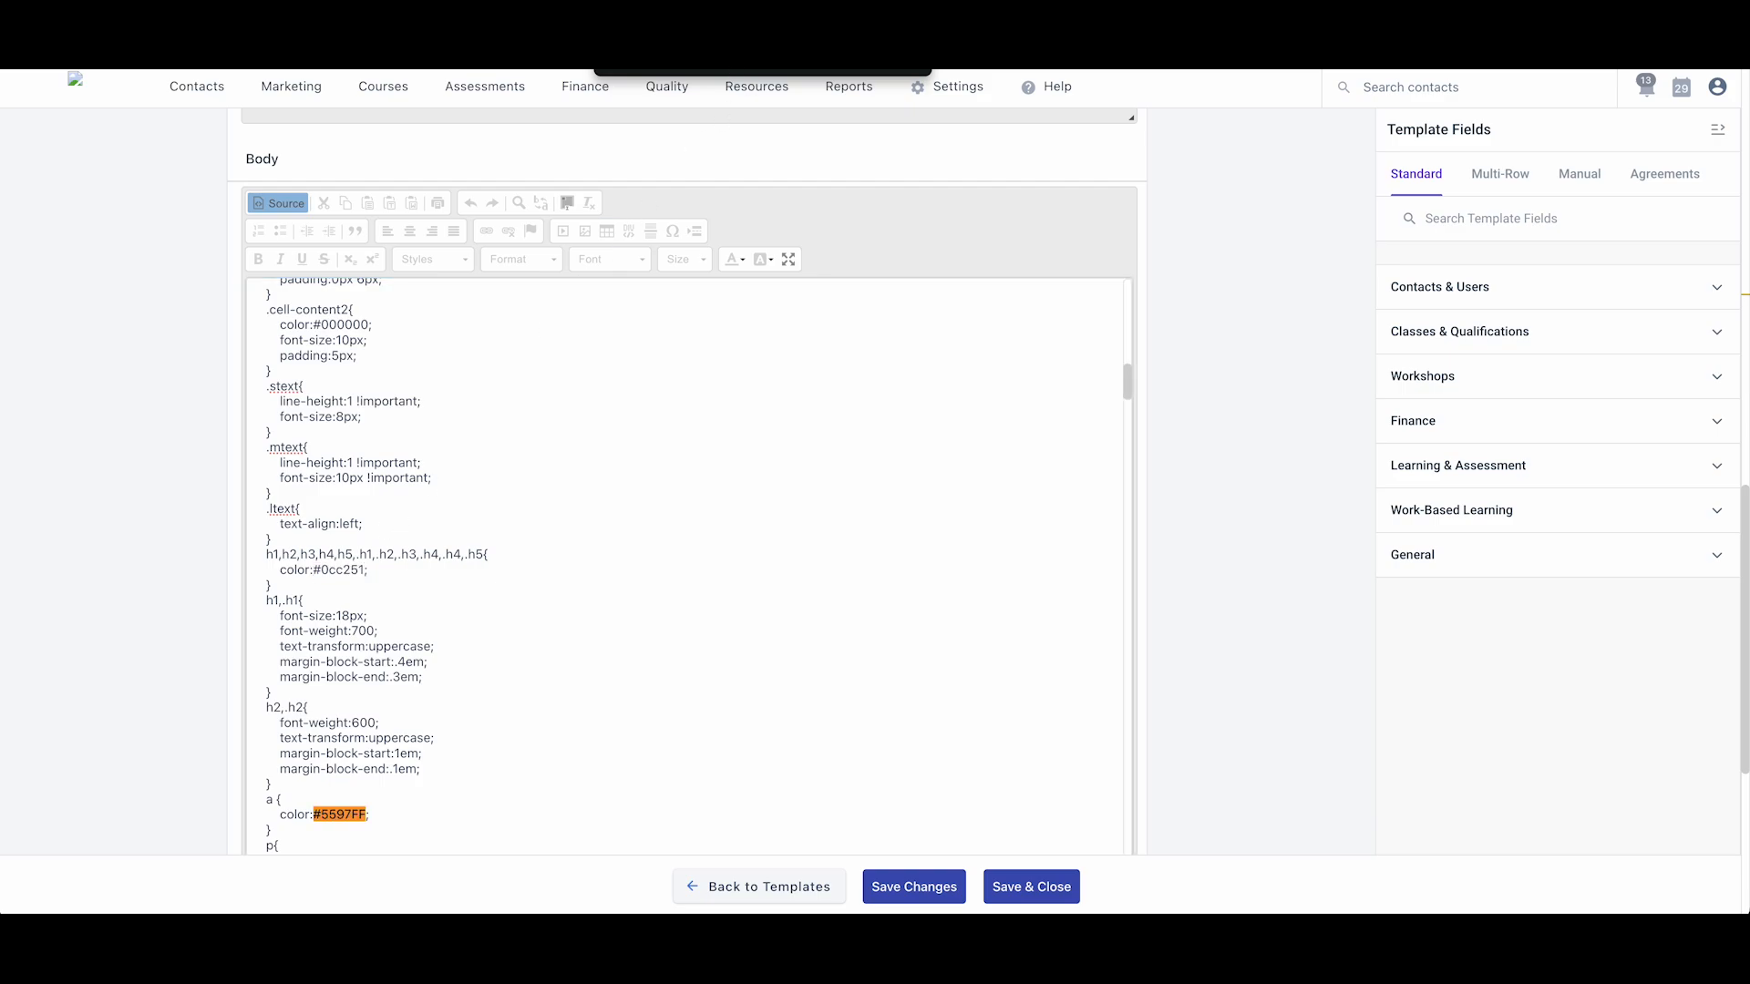
pyautogui.scroll(-3, 411, 650)
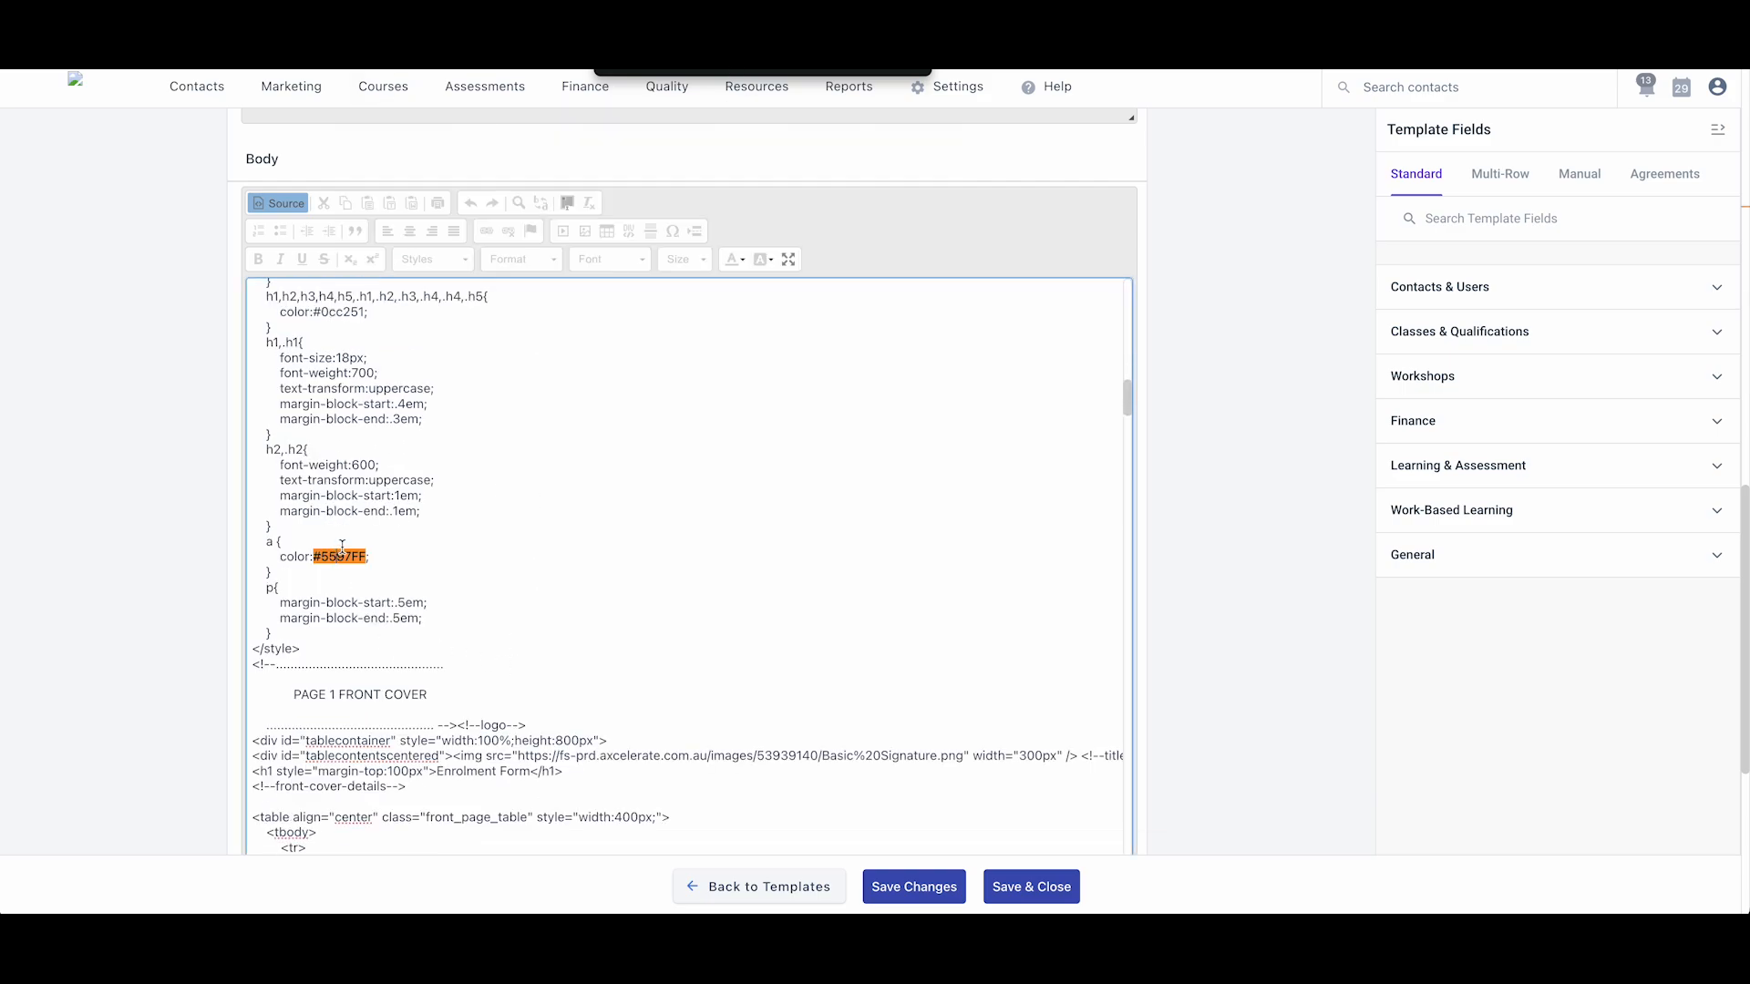
pyautogui.moveTo(369, 557); pyautogui.dragTo(312, 555)
pyautogui.press('super+v')
pyautogui.press('super+Tab')
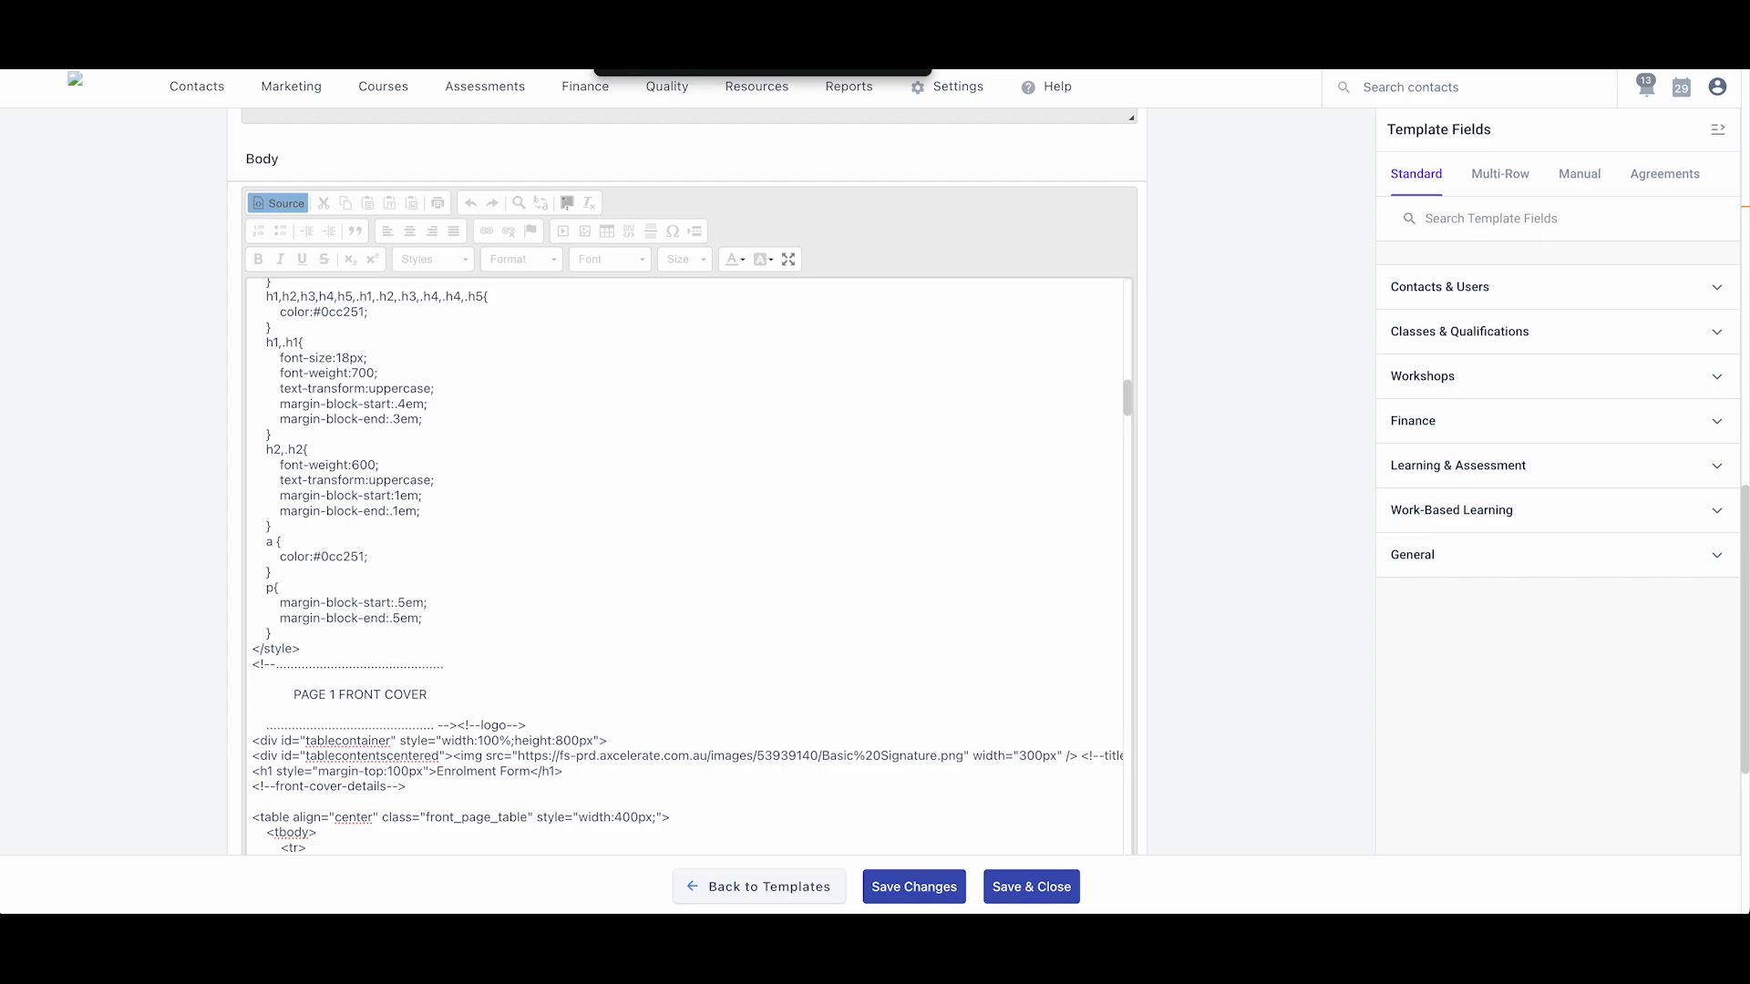
# - Change the footer line colour from #5597FF to #0cc251
pyautogui.press('Return')
pyautogui.click(401, 506)
pyautogui.moveTo(367, 571); pyautogui.dragTo(312, 569)
pyautogui.press('super+v')
pyautogui.press('super+Tab')
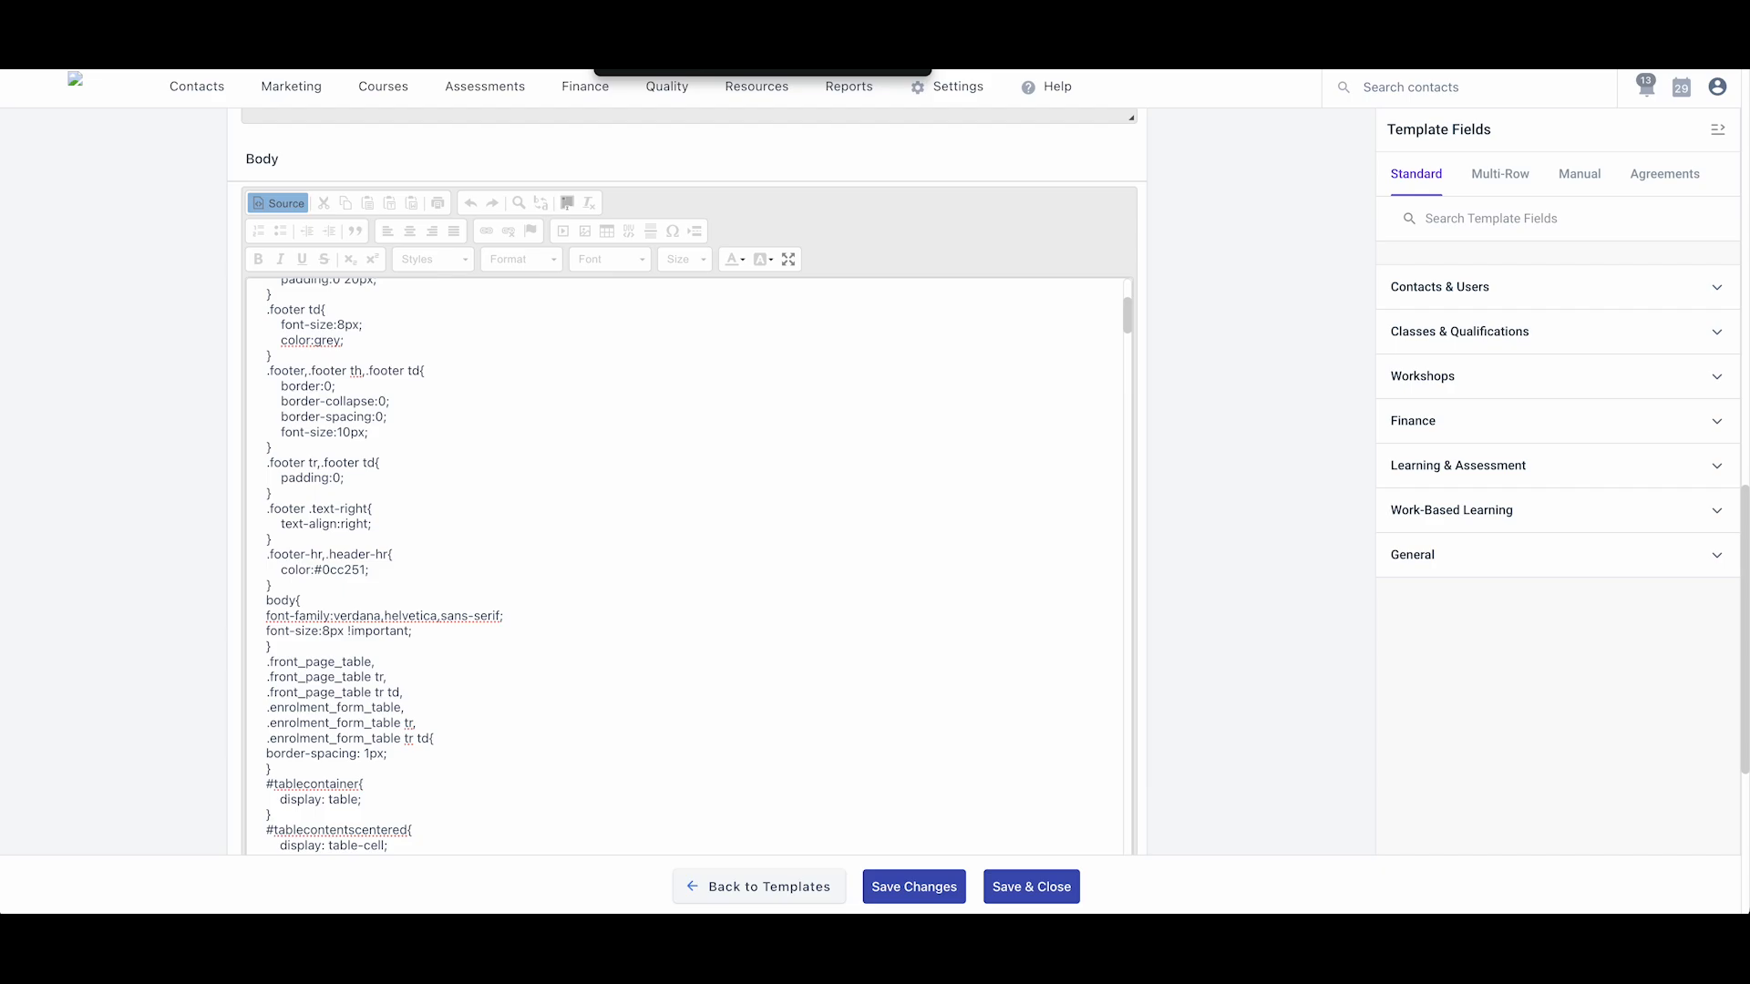
# - Show the body as the rendered green form, then put the Footer editor in Source mode
pyautogui.click(281, 206)
pyautogui.scroll(-12, 525, 620)
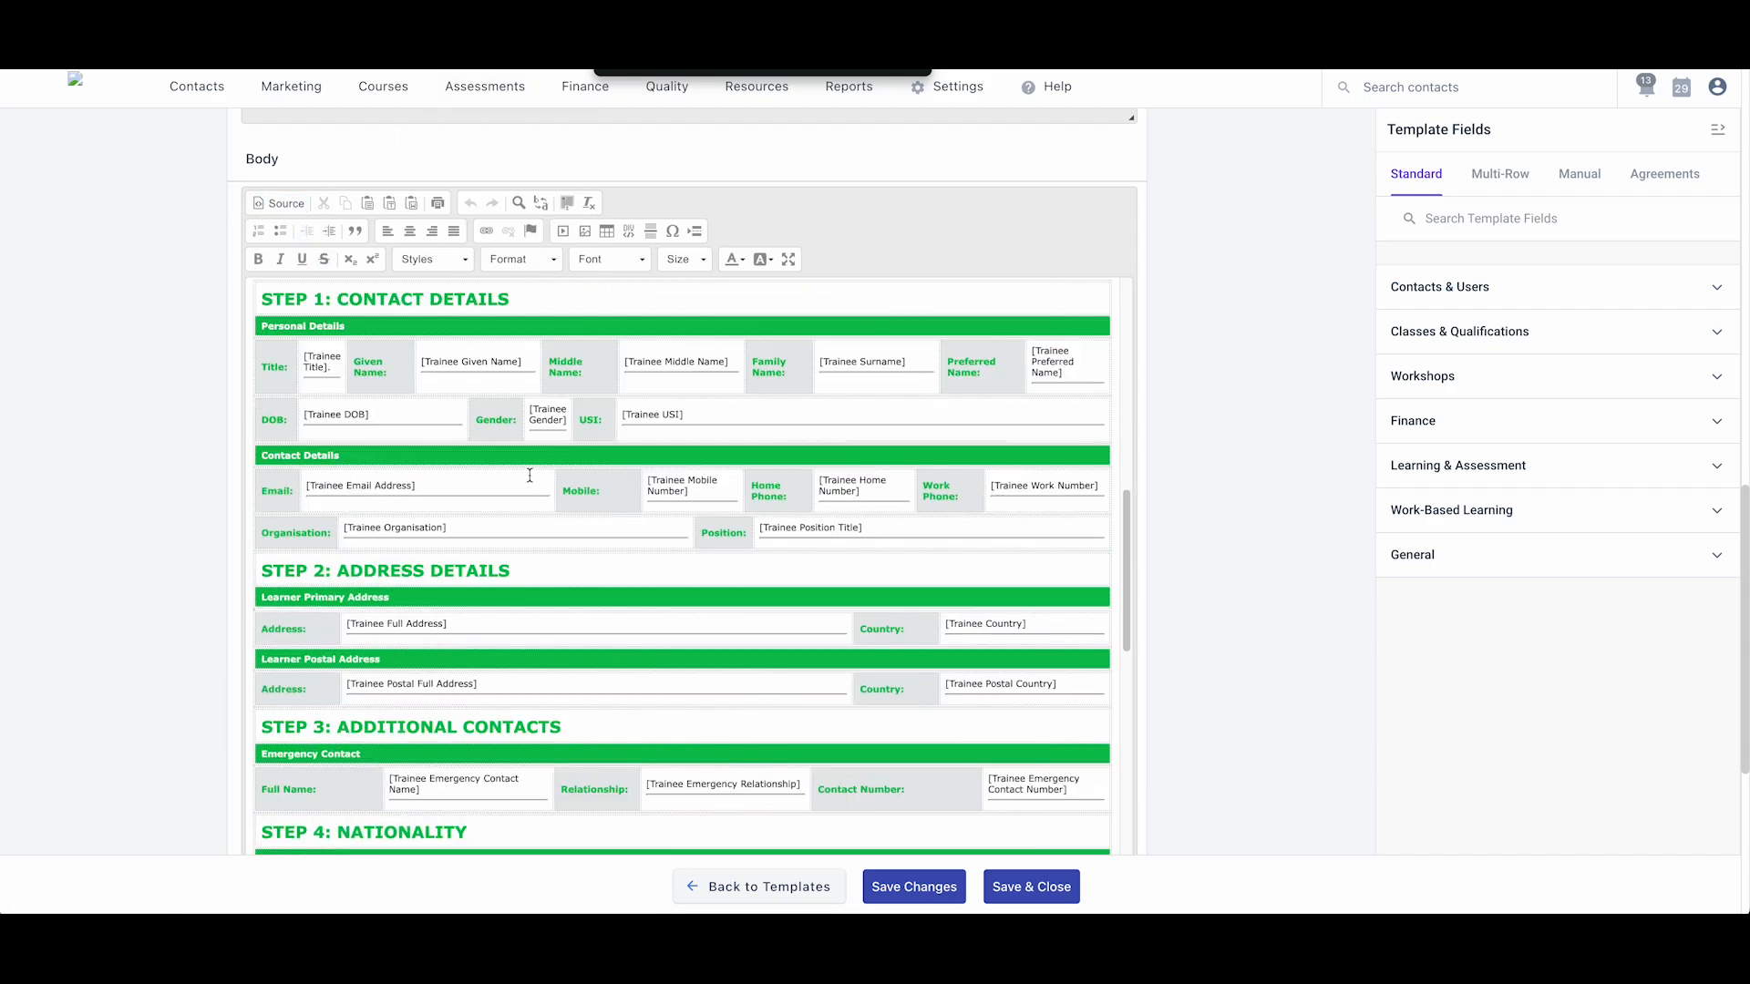
pyautogui.scroll(-5, 528, 577)
pyautogui.scroll(-5, 150, 692)
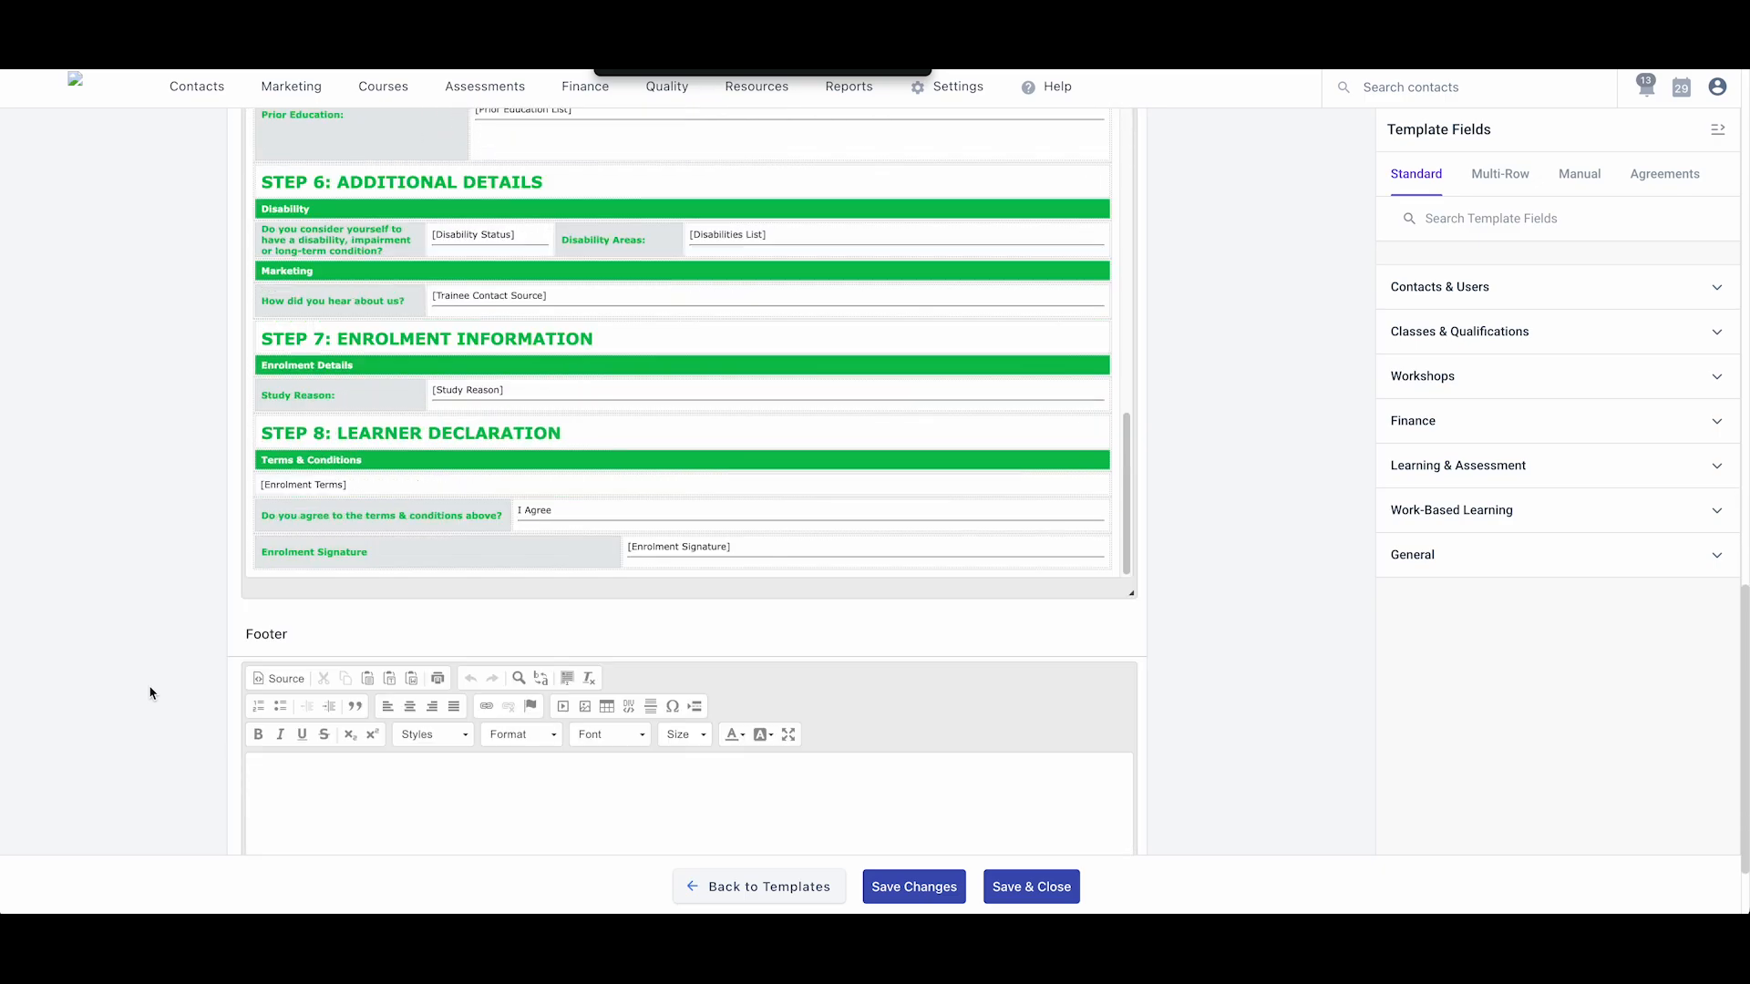
pyautogui.scroll(-2, 151, 692)
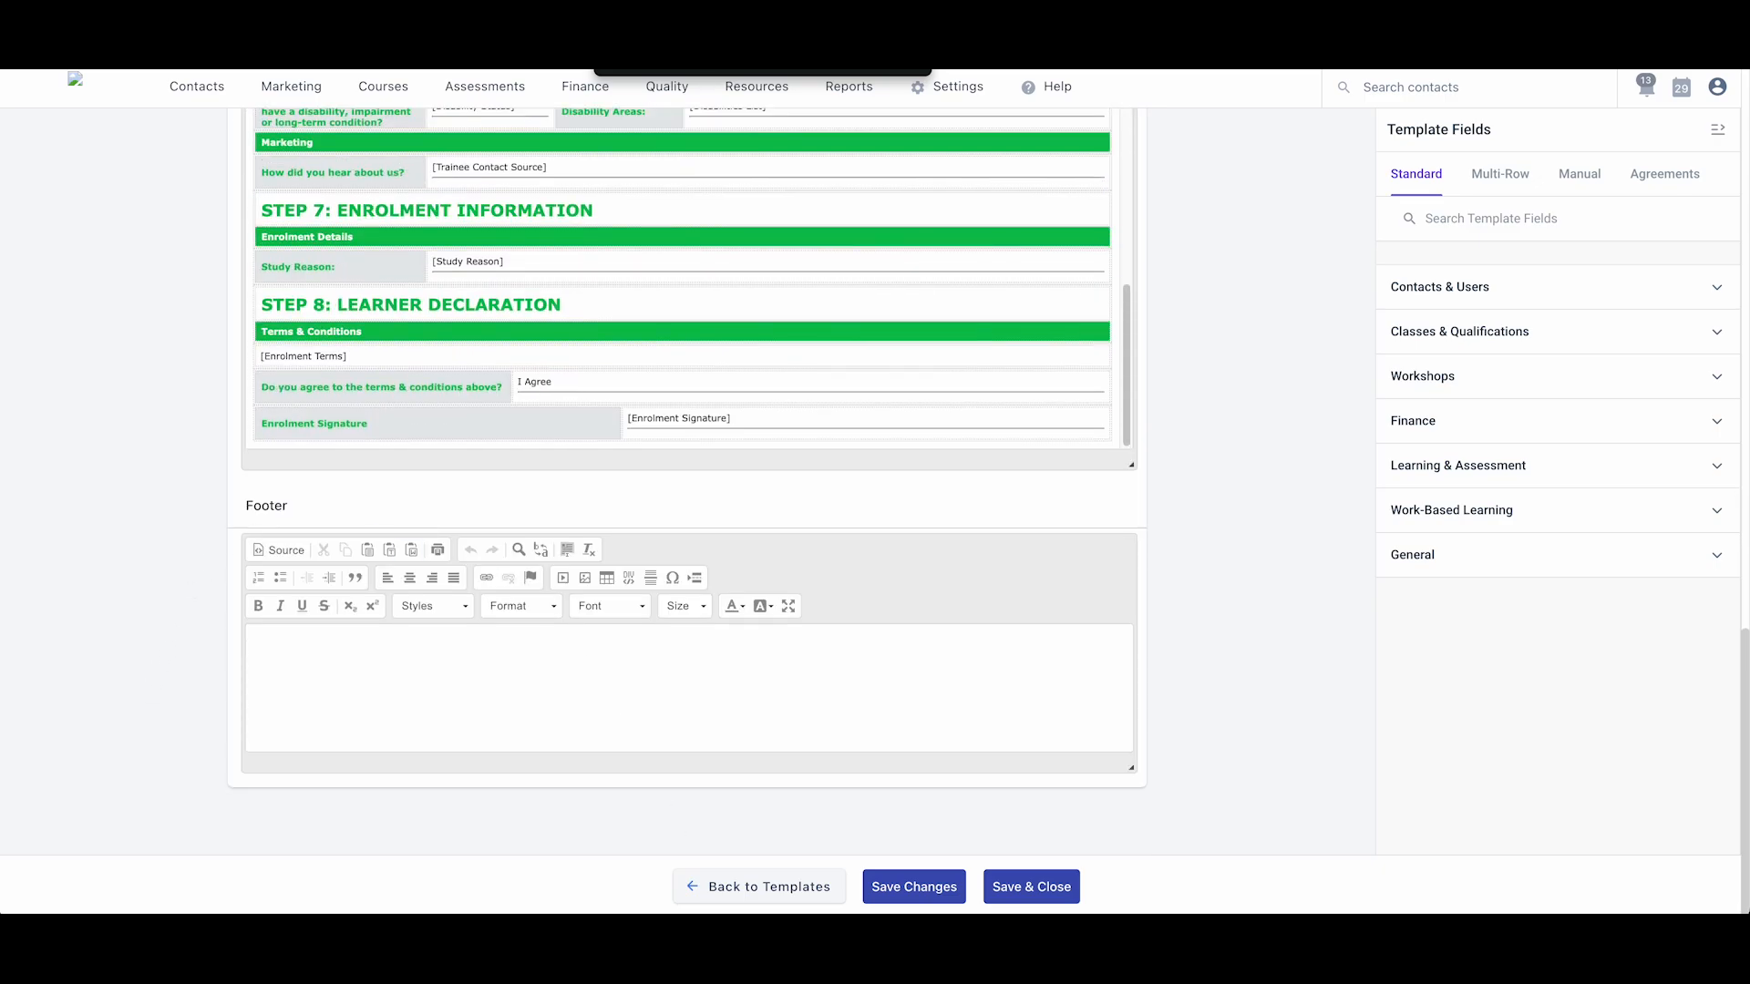
pyautogui.click(278, 552)
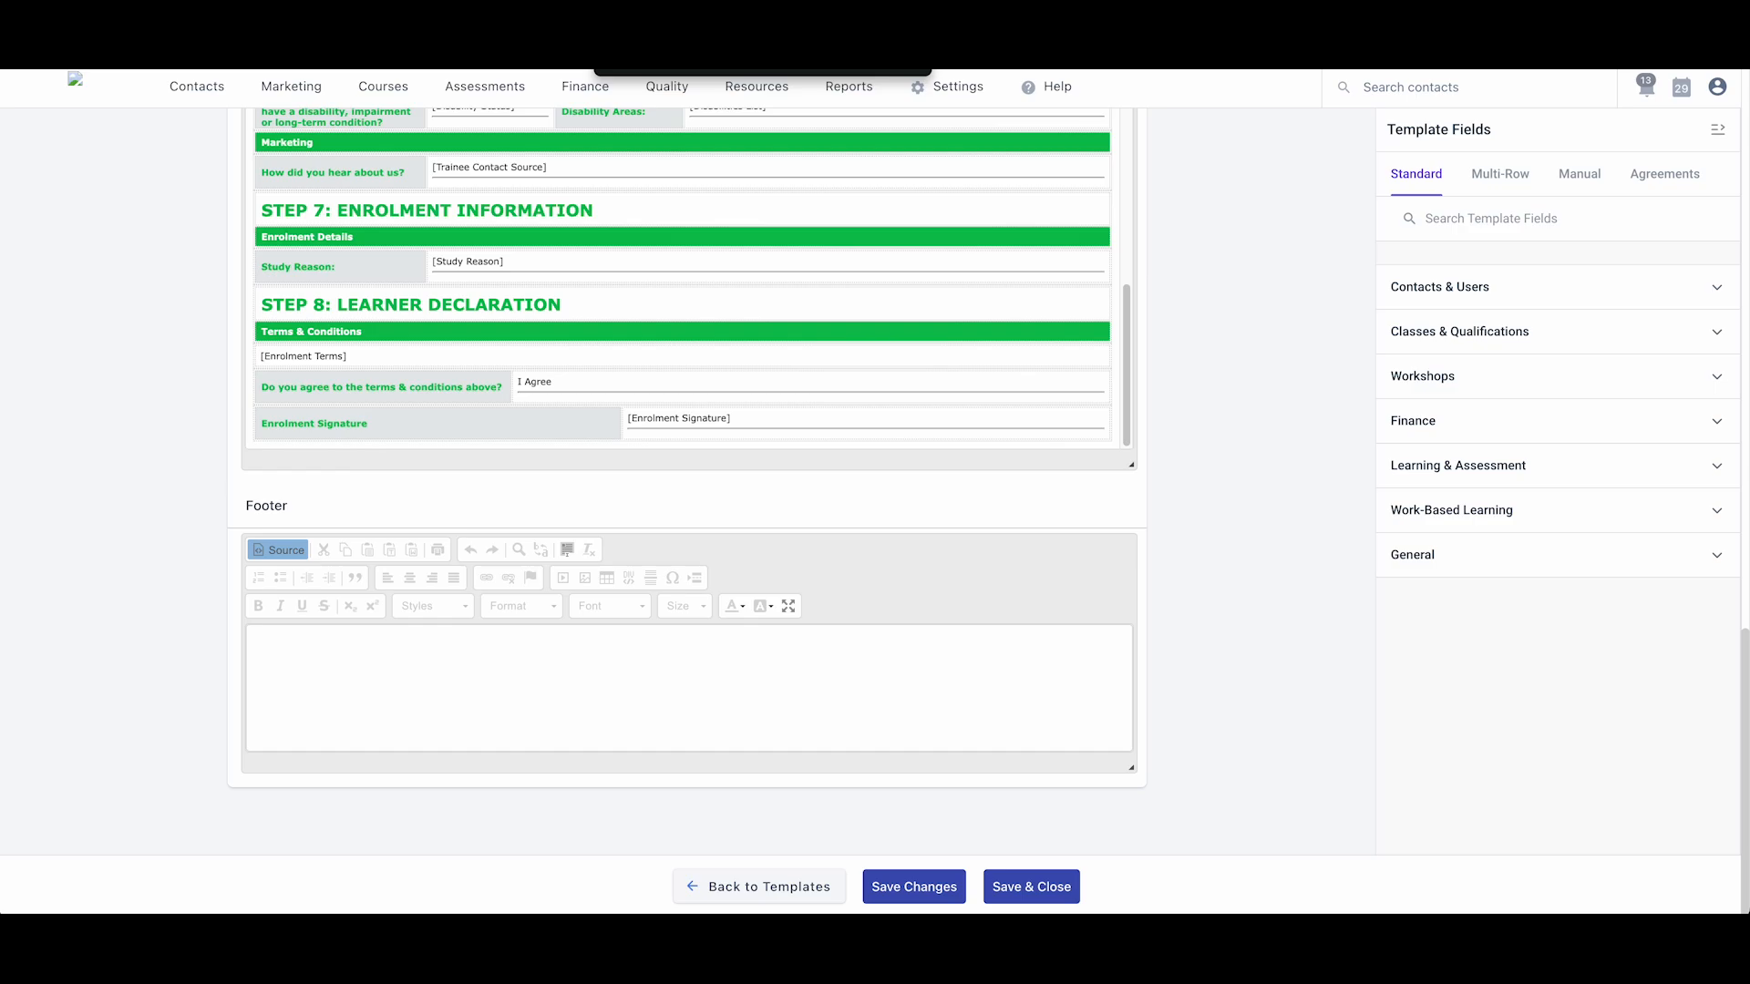
# - Paste the footer HTML, setting the title to 'Application Form' and the website to axcelerate.com.au
pyautogui.click(319, 707)
pyautogui.write('<hr class="footer-hr" /> <table class="footer margin-sides">     <tbody>         <tr>             <td>[Training Organisation Name]</td>             <td class="text-right">Program Enrolment Form</td>         </tr>         <tr>             <td>www.rteo.com.au</td>             <td class="text-right">Version: 1.1</td>         </tr>         <tr>             <td>TOID: [Training Organisation Identifier]</td>             <td class="text-right">29 Oct 2024</td>         </tr>         <tr>             <td class="text-right" colspan="2">Page [Page Number]</td>         </tr>     </tbody> </table>')
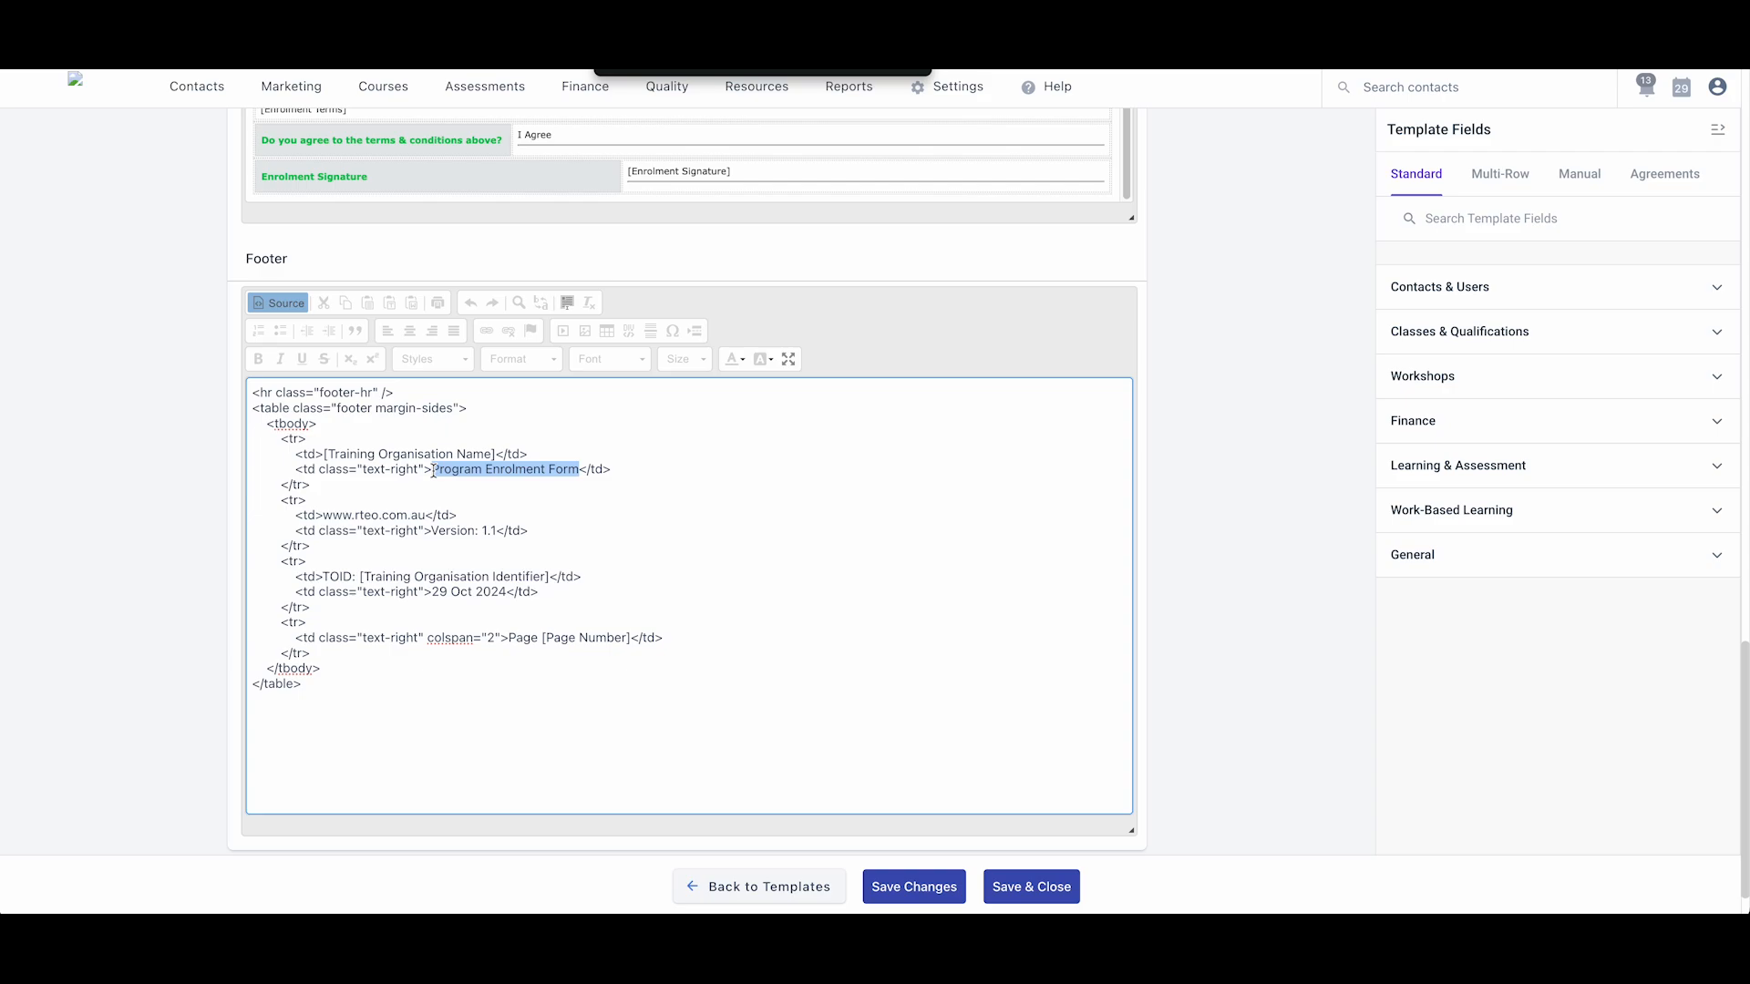
pyautogui.write('Application F')
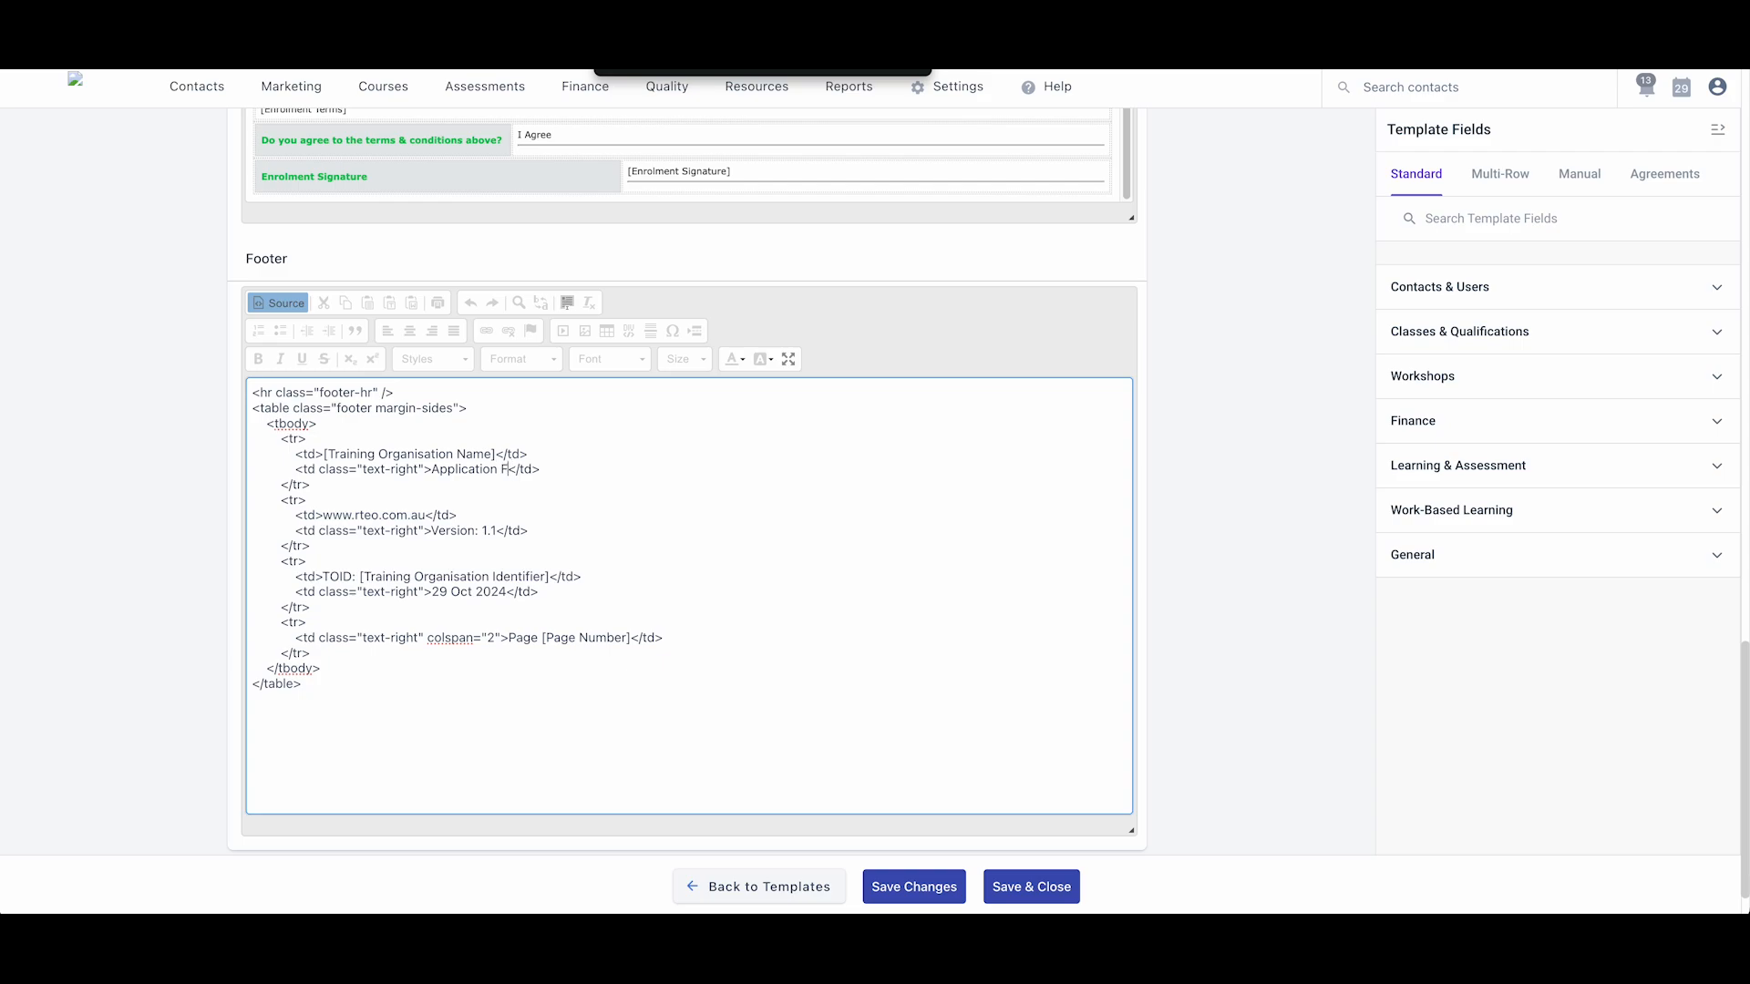
pyautogui.write('orm')
pyautogui.moveTo(428, 517); pyautogui.dragTo(355, 517)
pyautogui.write('axcelerate.com.au')
# - Check the Version 1.1, TOID and 29 Oct 2024 fields, then view the rendered footer table
pyautogui.moveTo(463, 515); pyautogui.dragTo(326, 518)
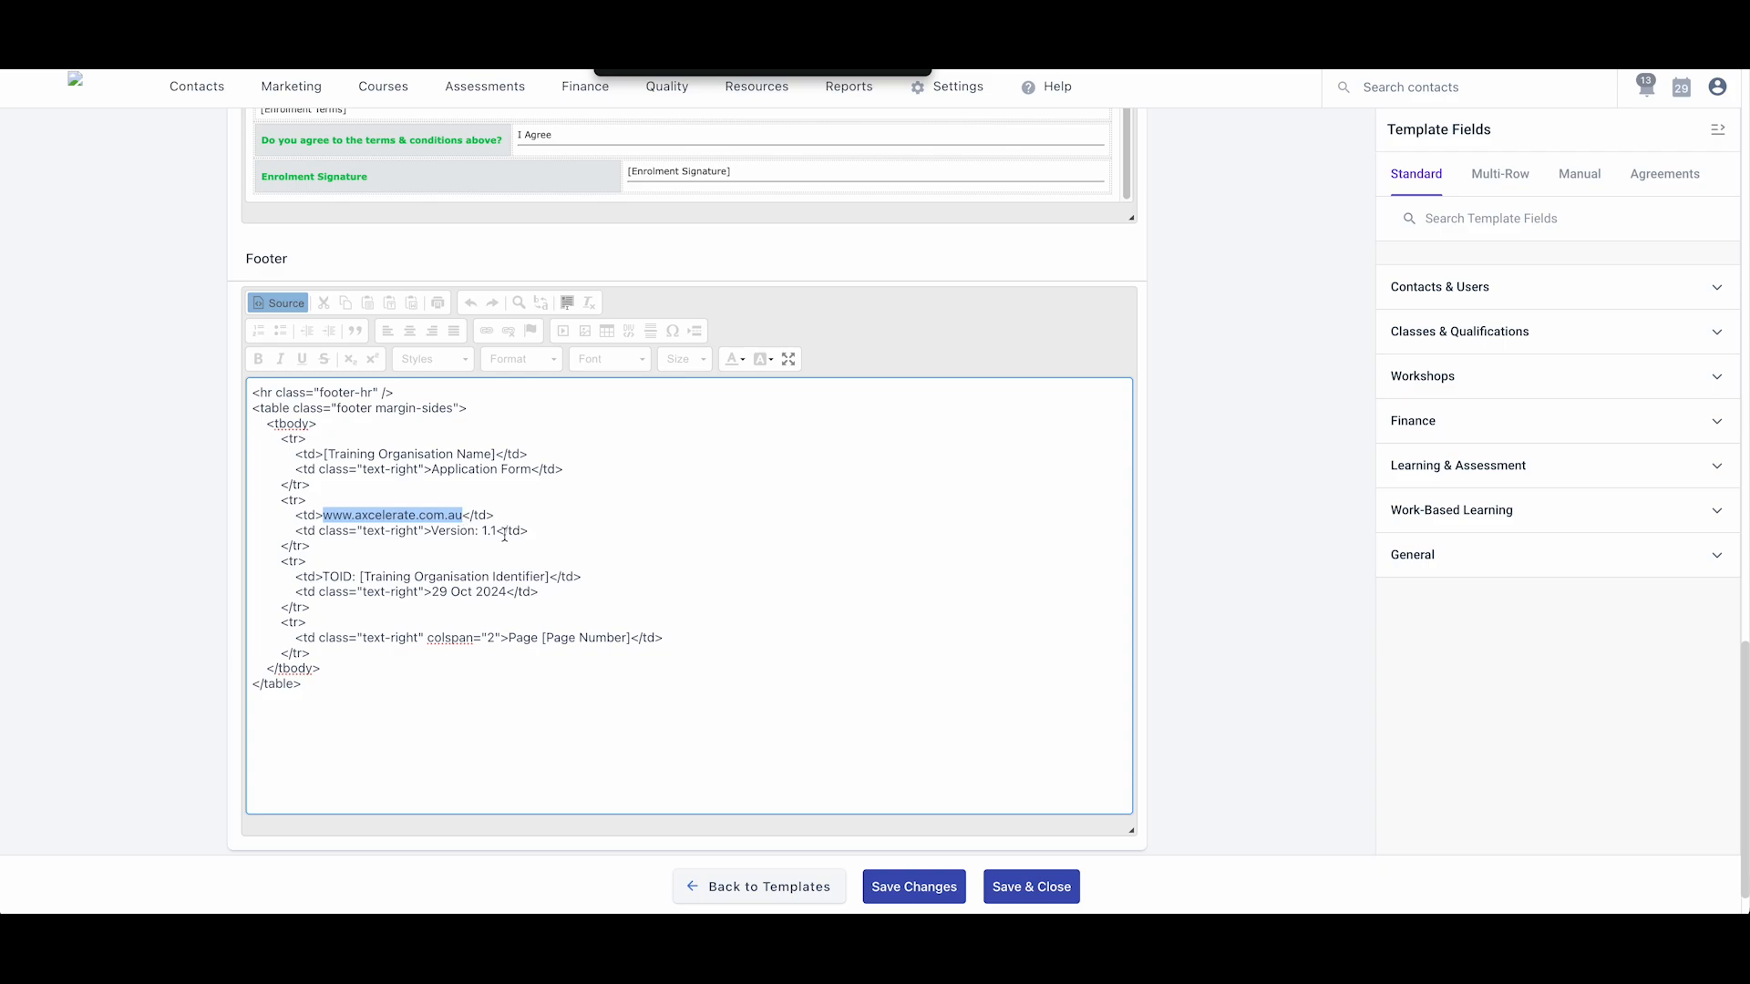
pyautogui.moveTo(497, 533)
pyautogui.mouseDown()
pyautogui.moveTo(441, 536)
pyautogui.moveTo(483, 538)
pyautogui.mouseUp()
pyautogui.click(434, 635)
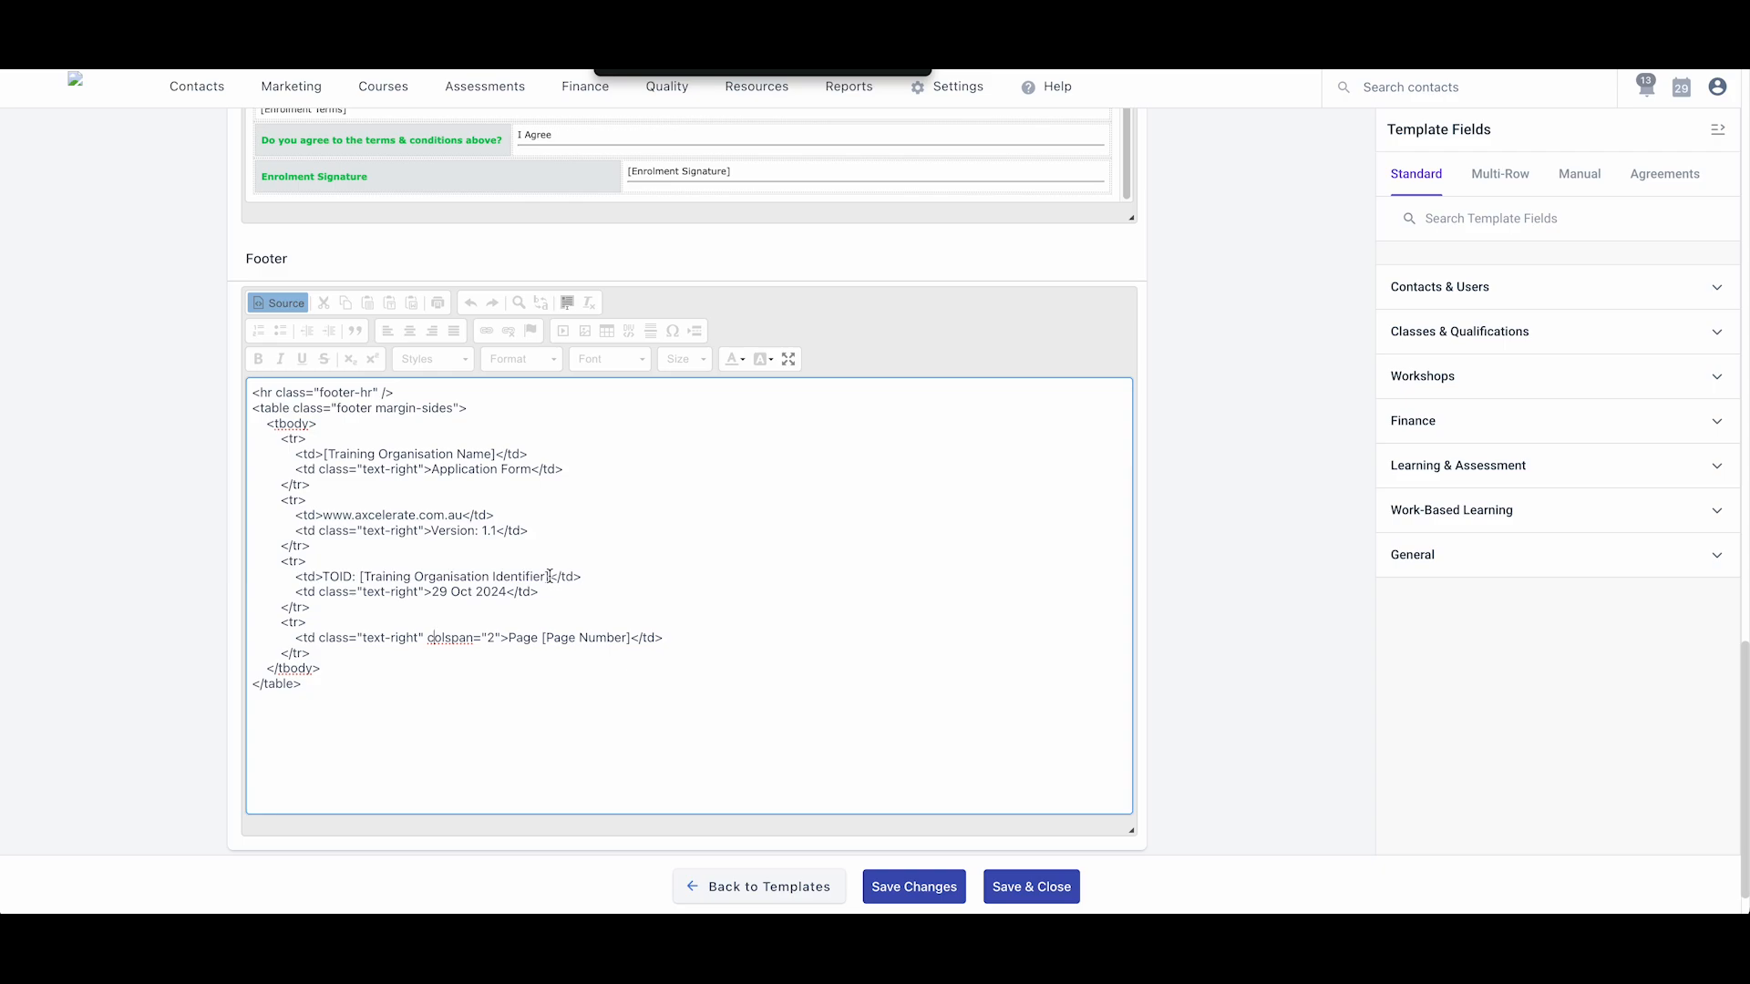
pyautogui.moveTo(549, 576); pyautogui.dragTo(360, 577)
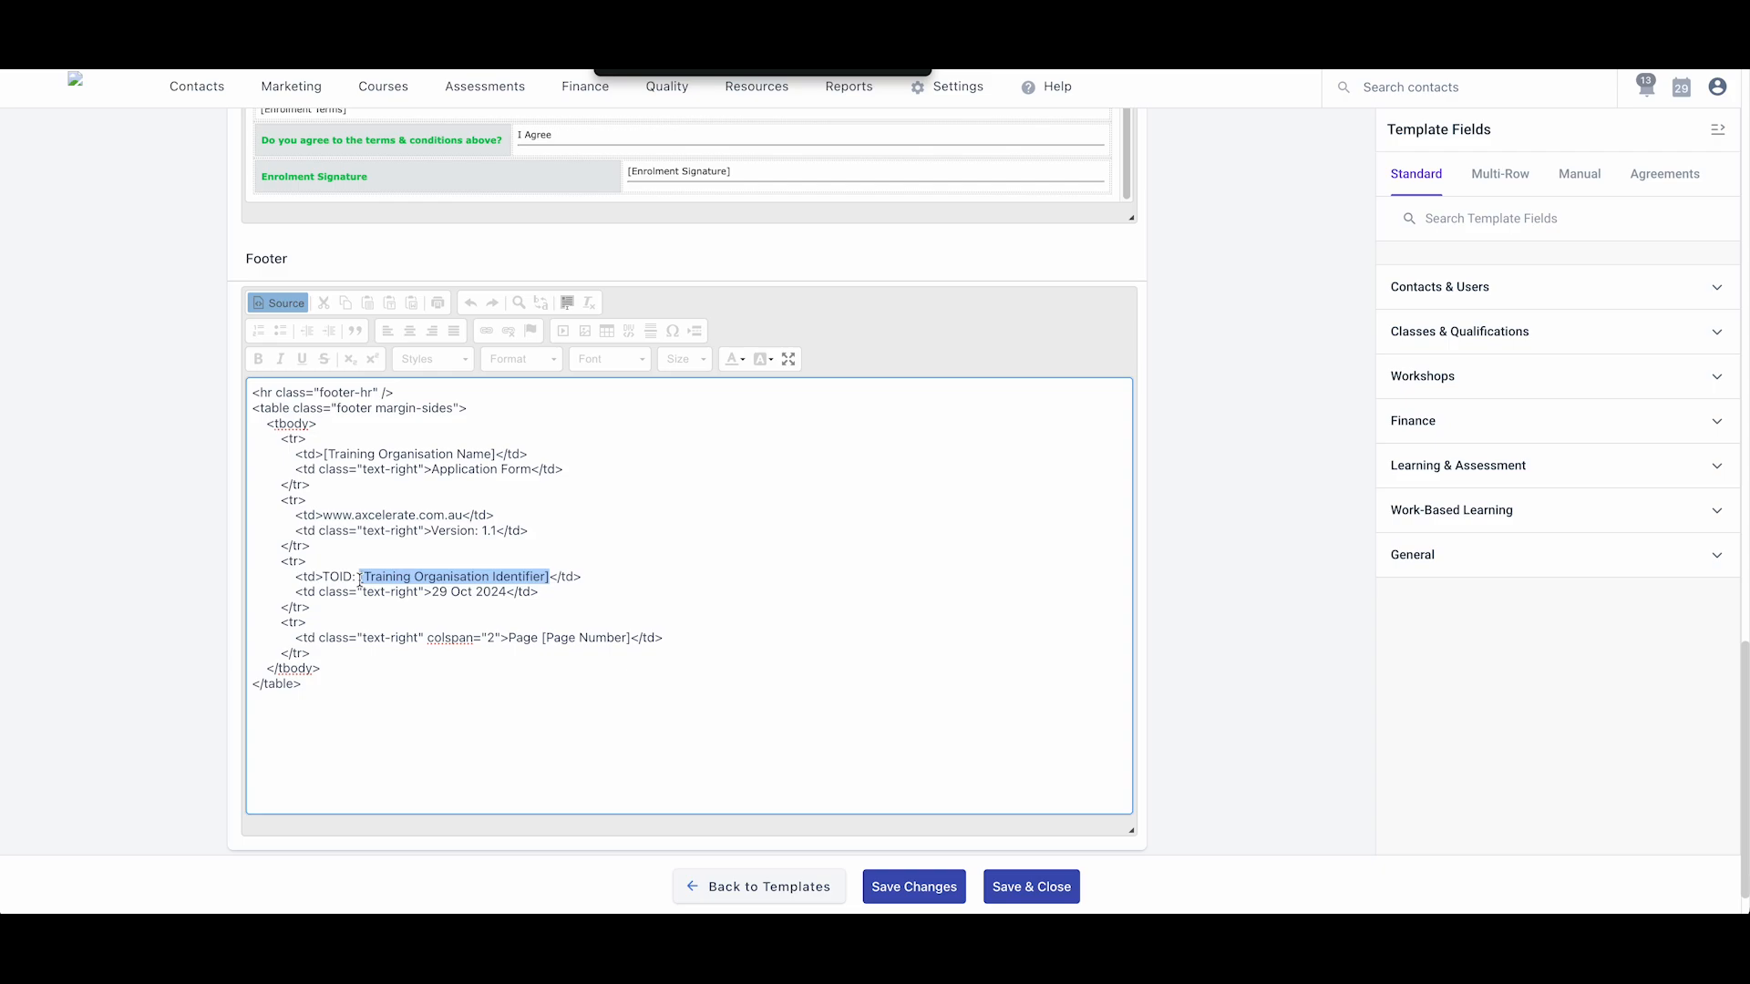
pyautogui.moveTo(508, 591); pyautogui.dragTo(434, 592)
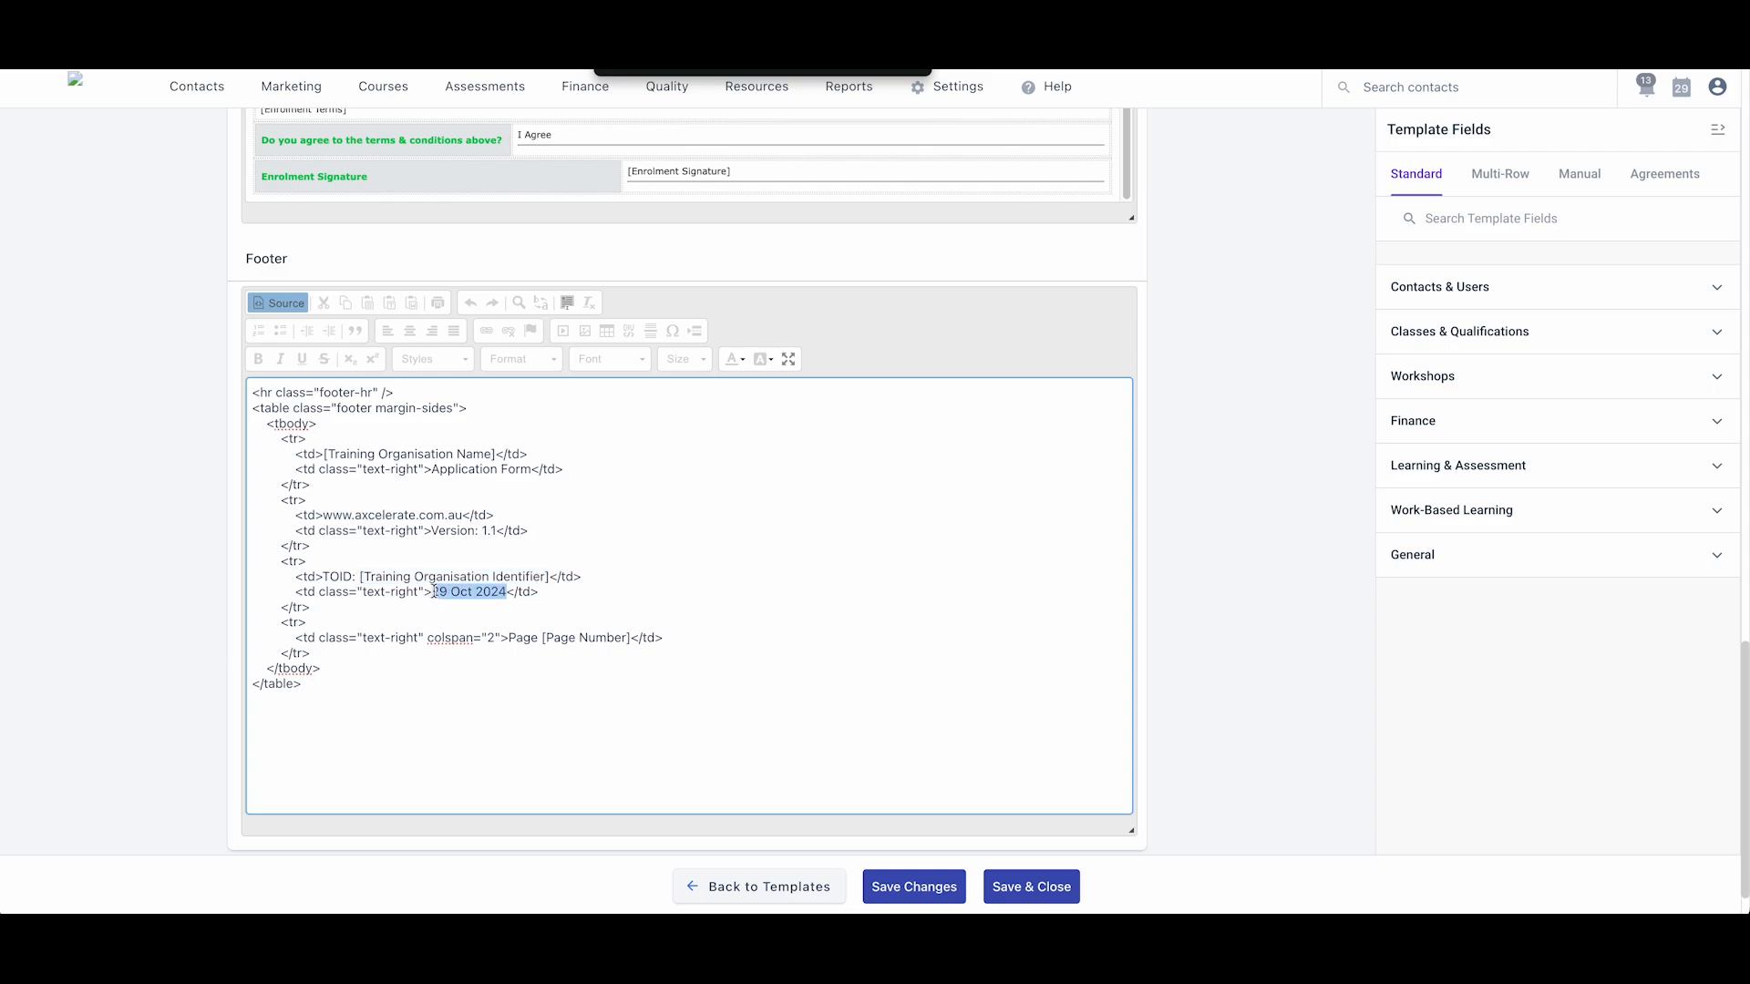
pyautogui.click(444, 637)
pyautogui.click(271, 305)
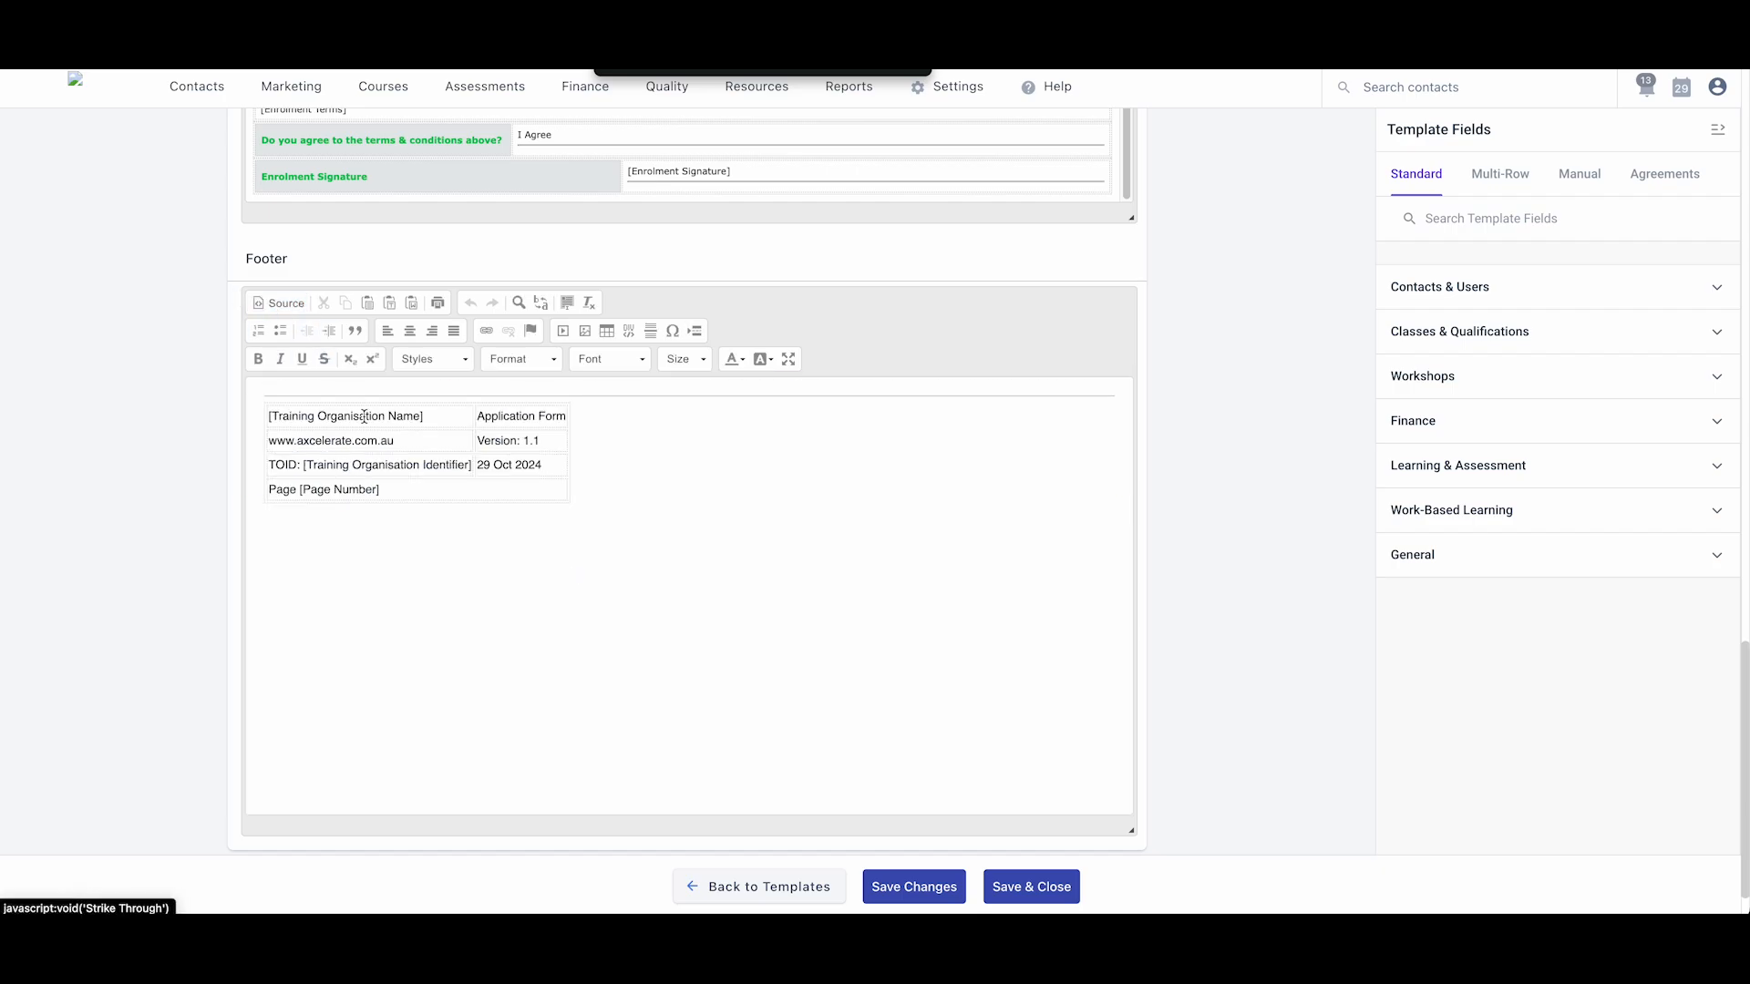
# - Save the new enrolment form template
pyautogui.scroll(1, 90, 581)
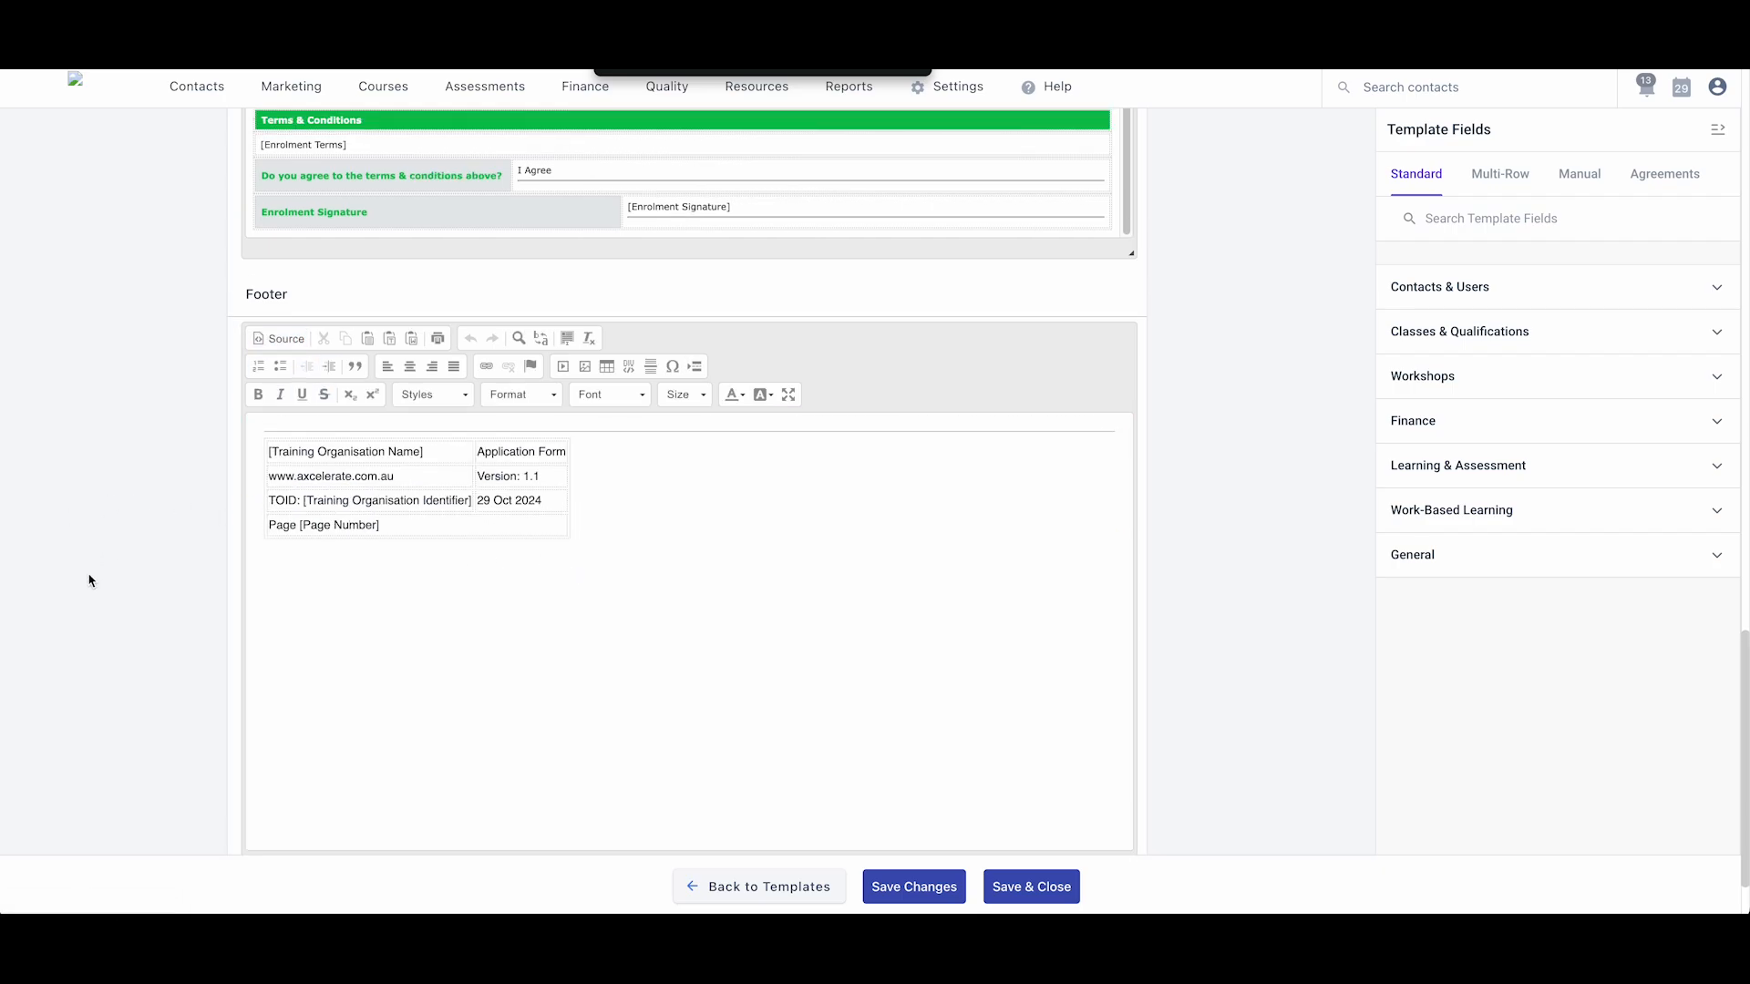
pyautogui.scroll(20, 90, 581)
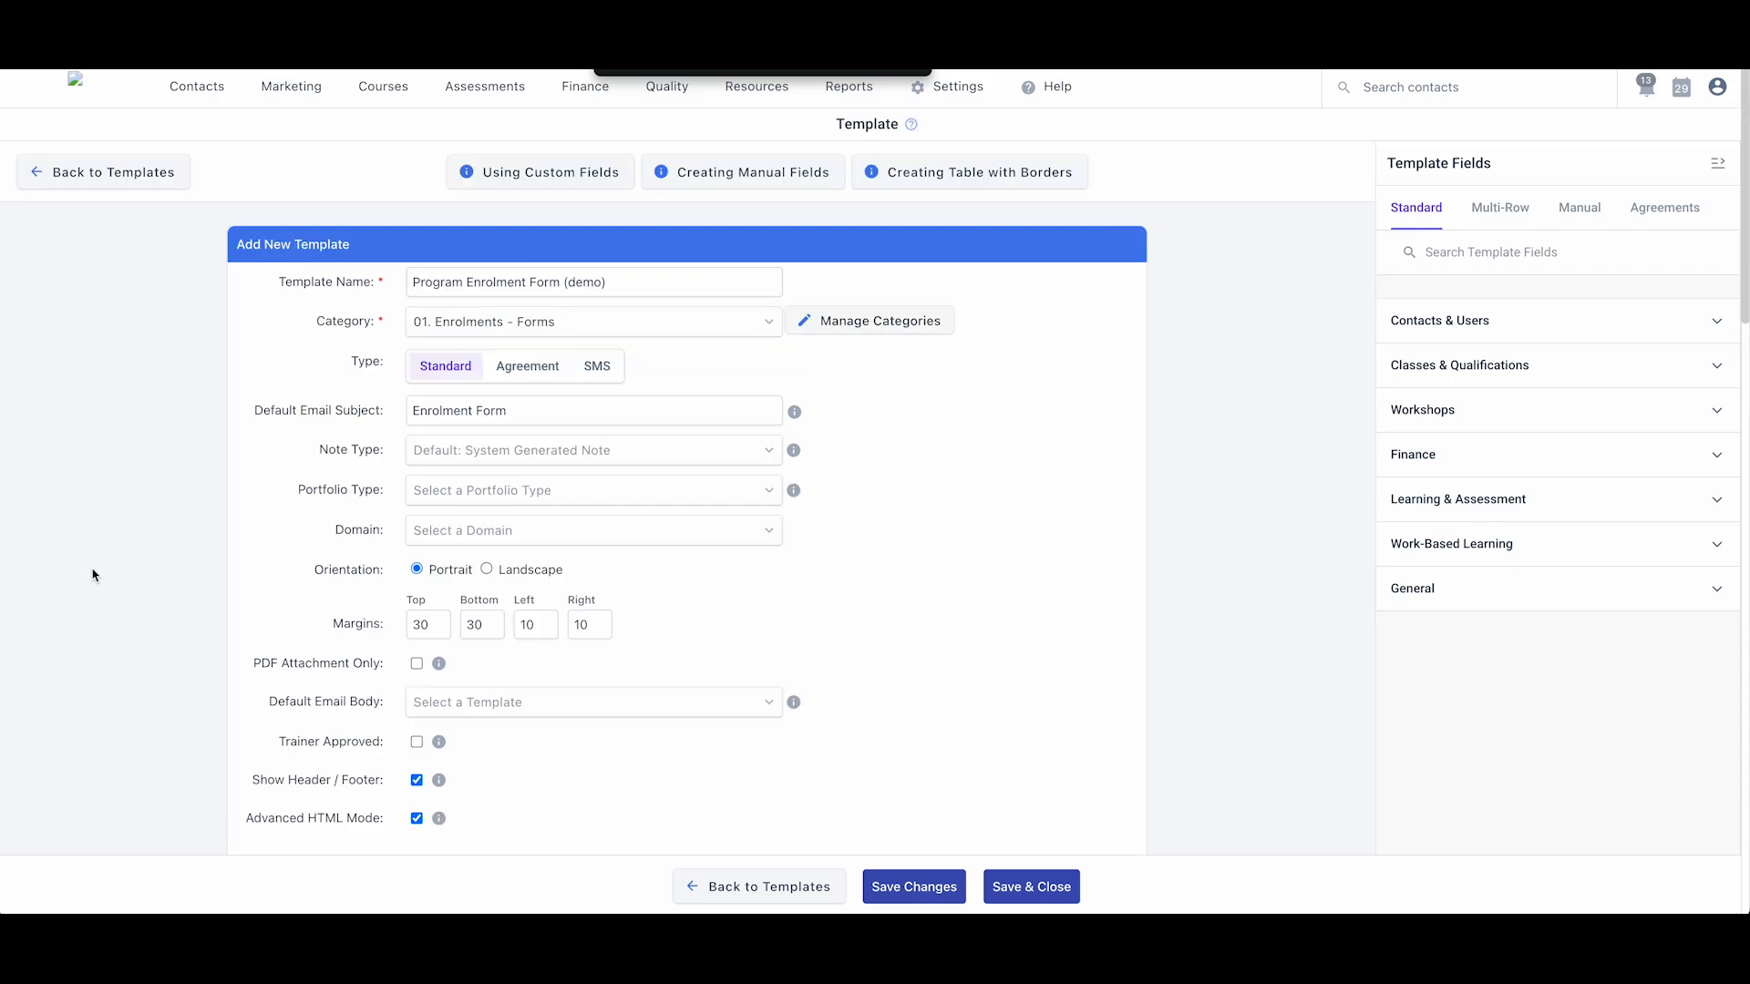
pyautogui.scroll(-5, 92, 575)
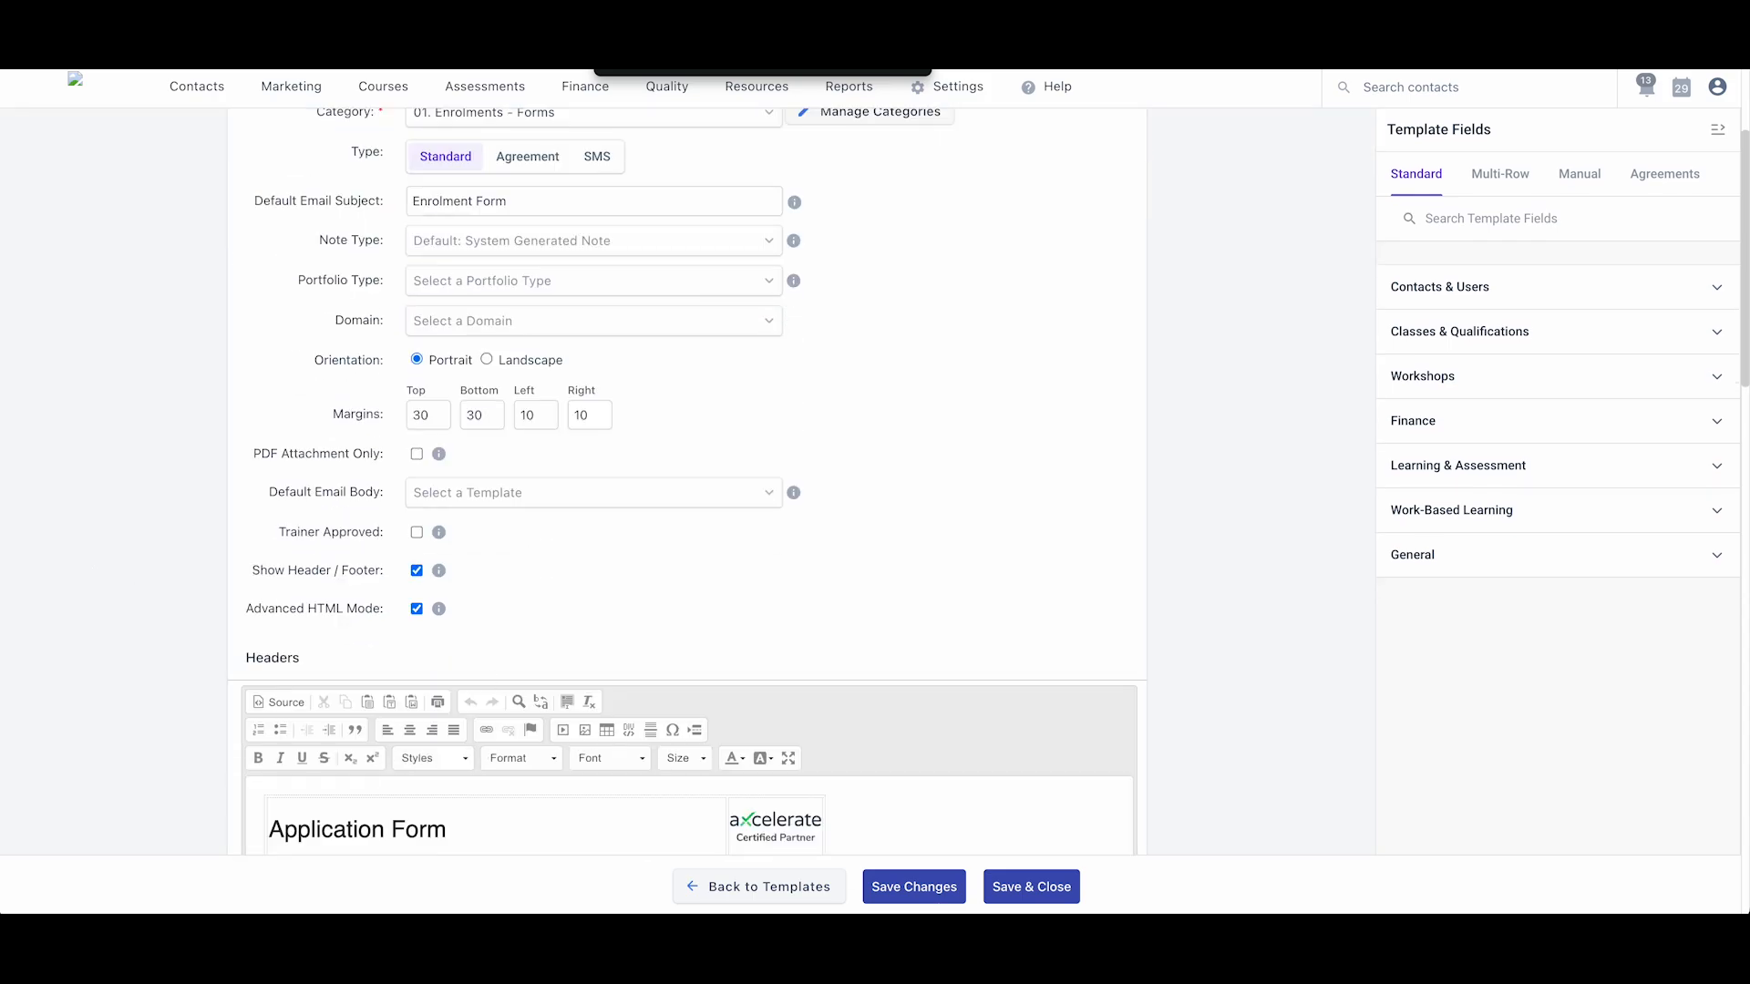
pyautogui.click(917, 884)
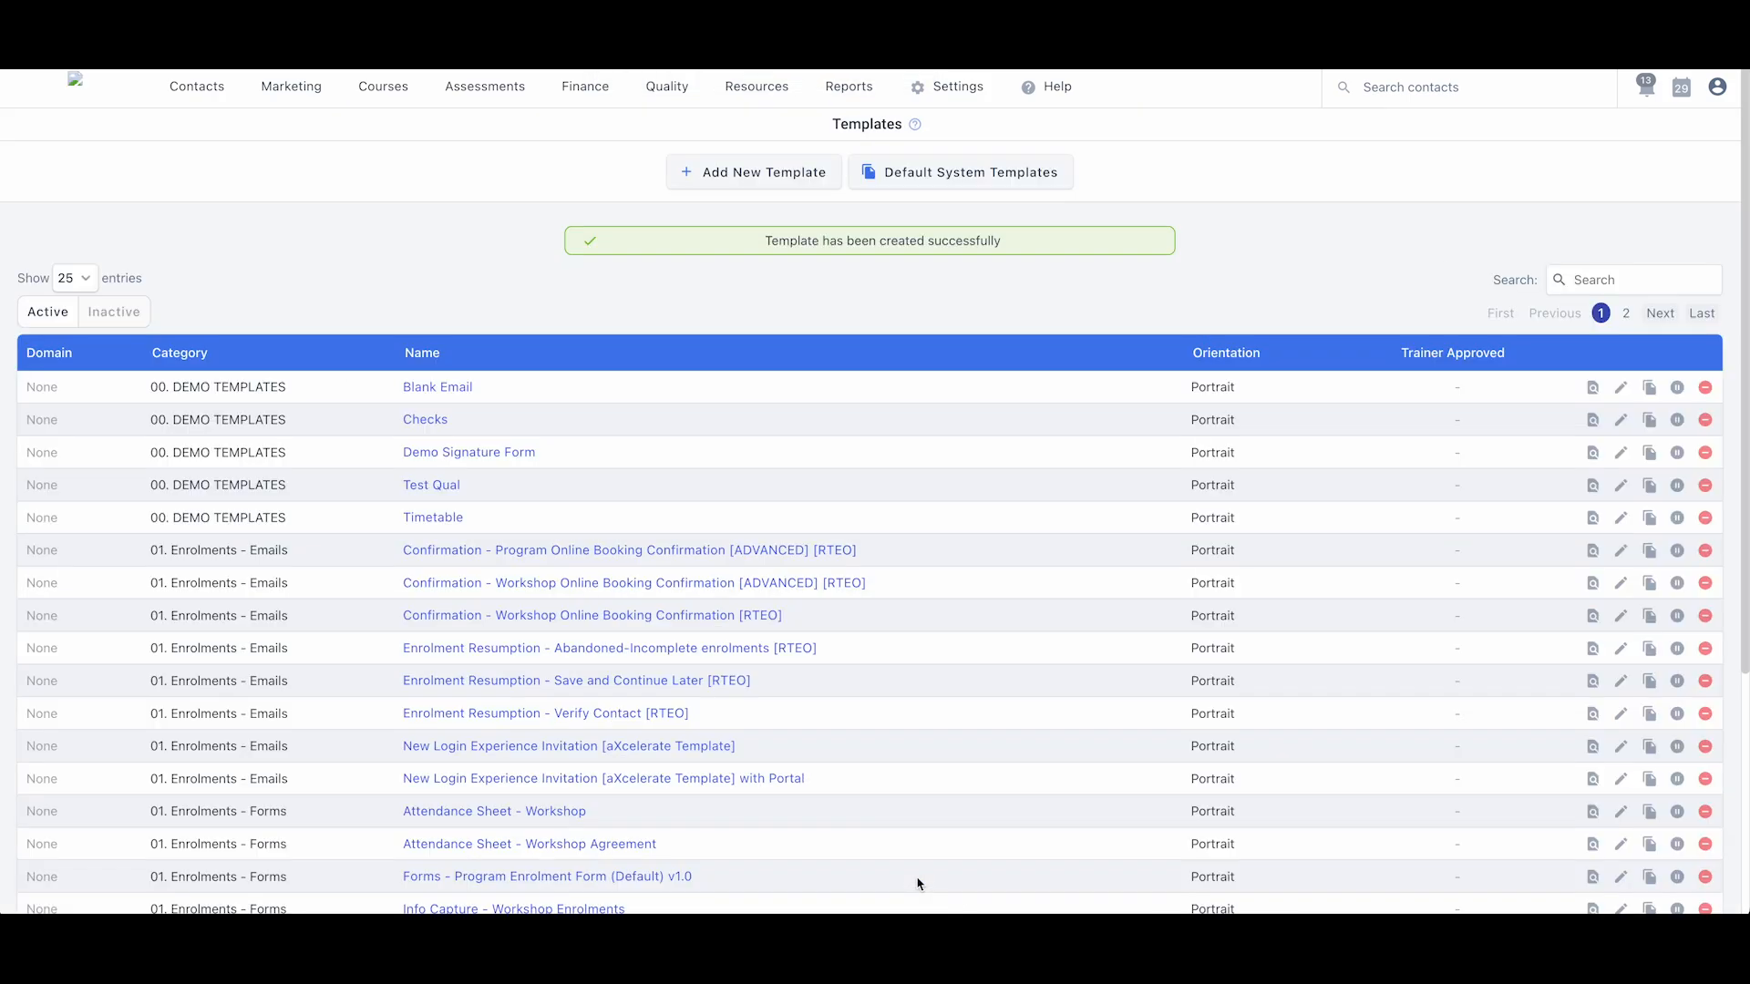
# - Open the first Melbourne (Mon, Tue) ROLLING participant's template chooser, filtered by 'demo'
pyautogui.moveTo(381, 91)
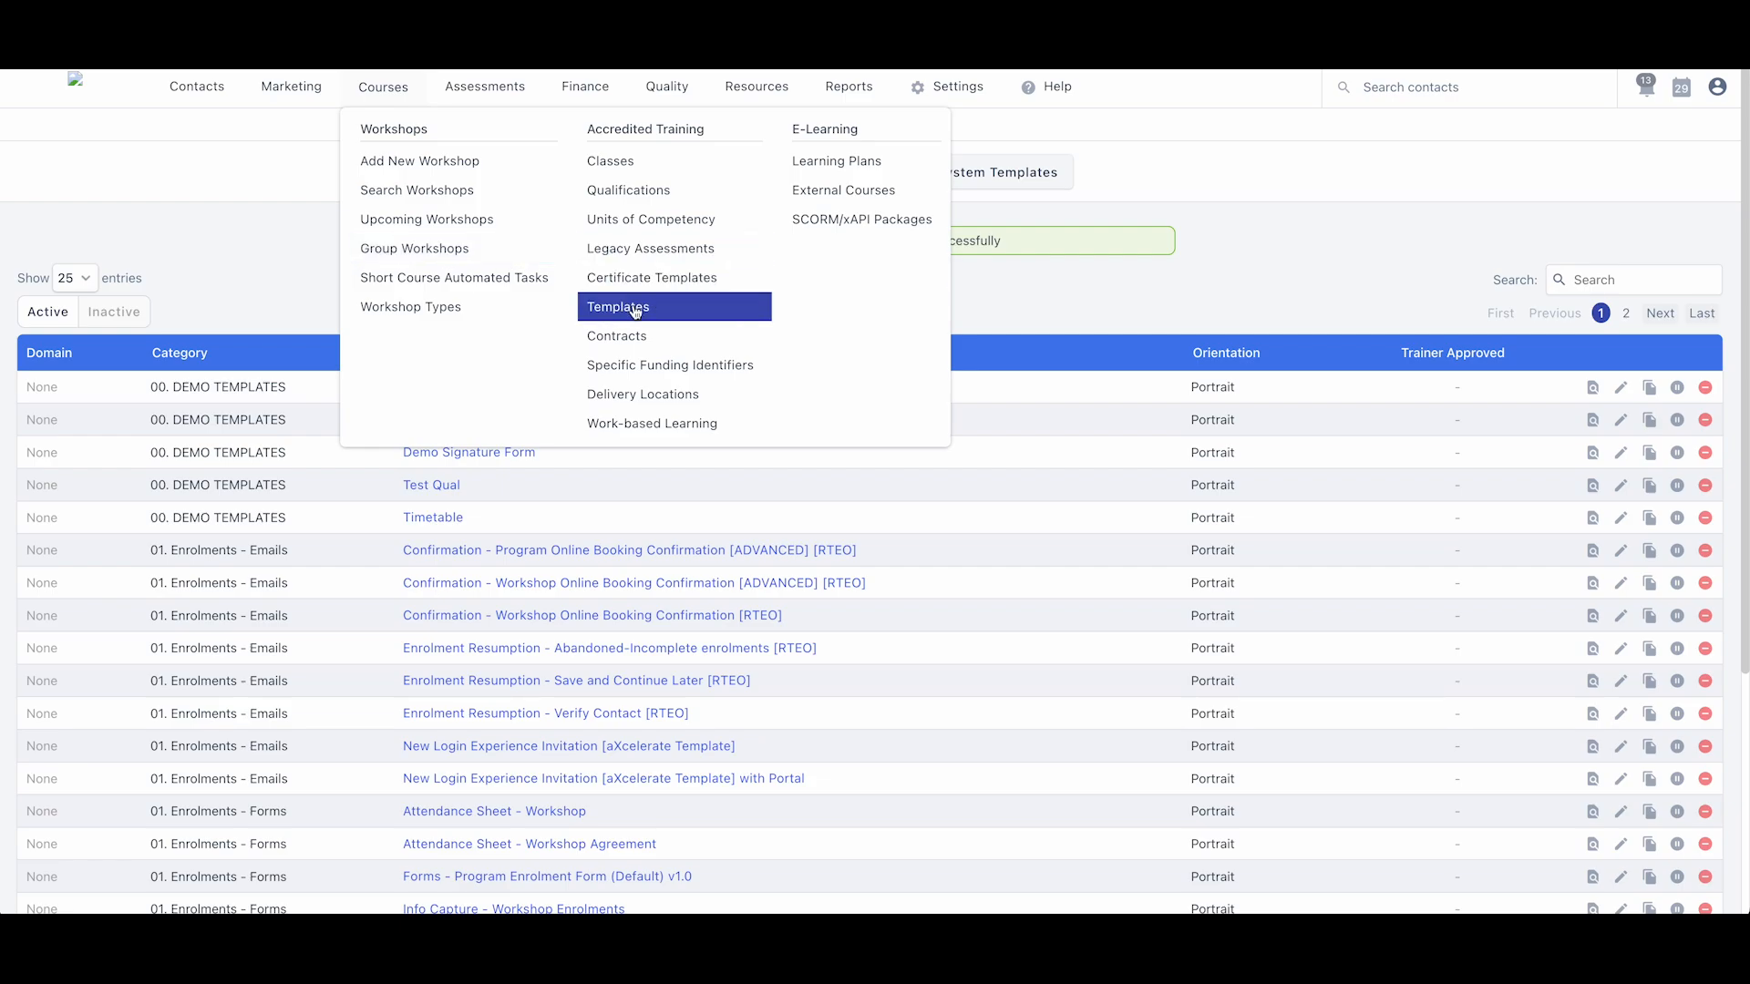
pyautogui.click(608, 162)
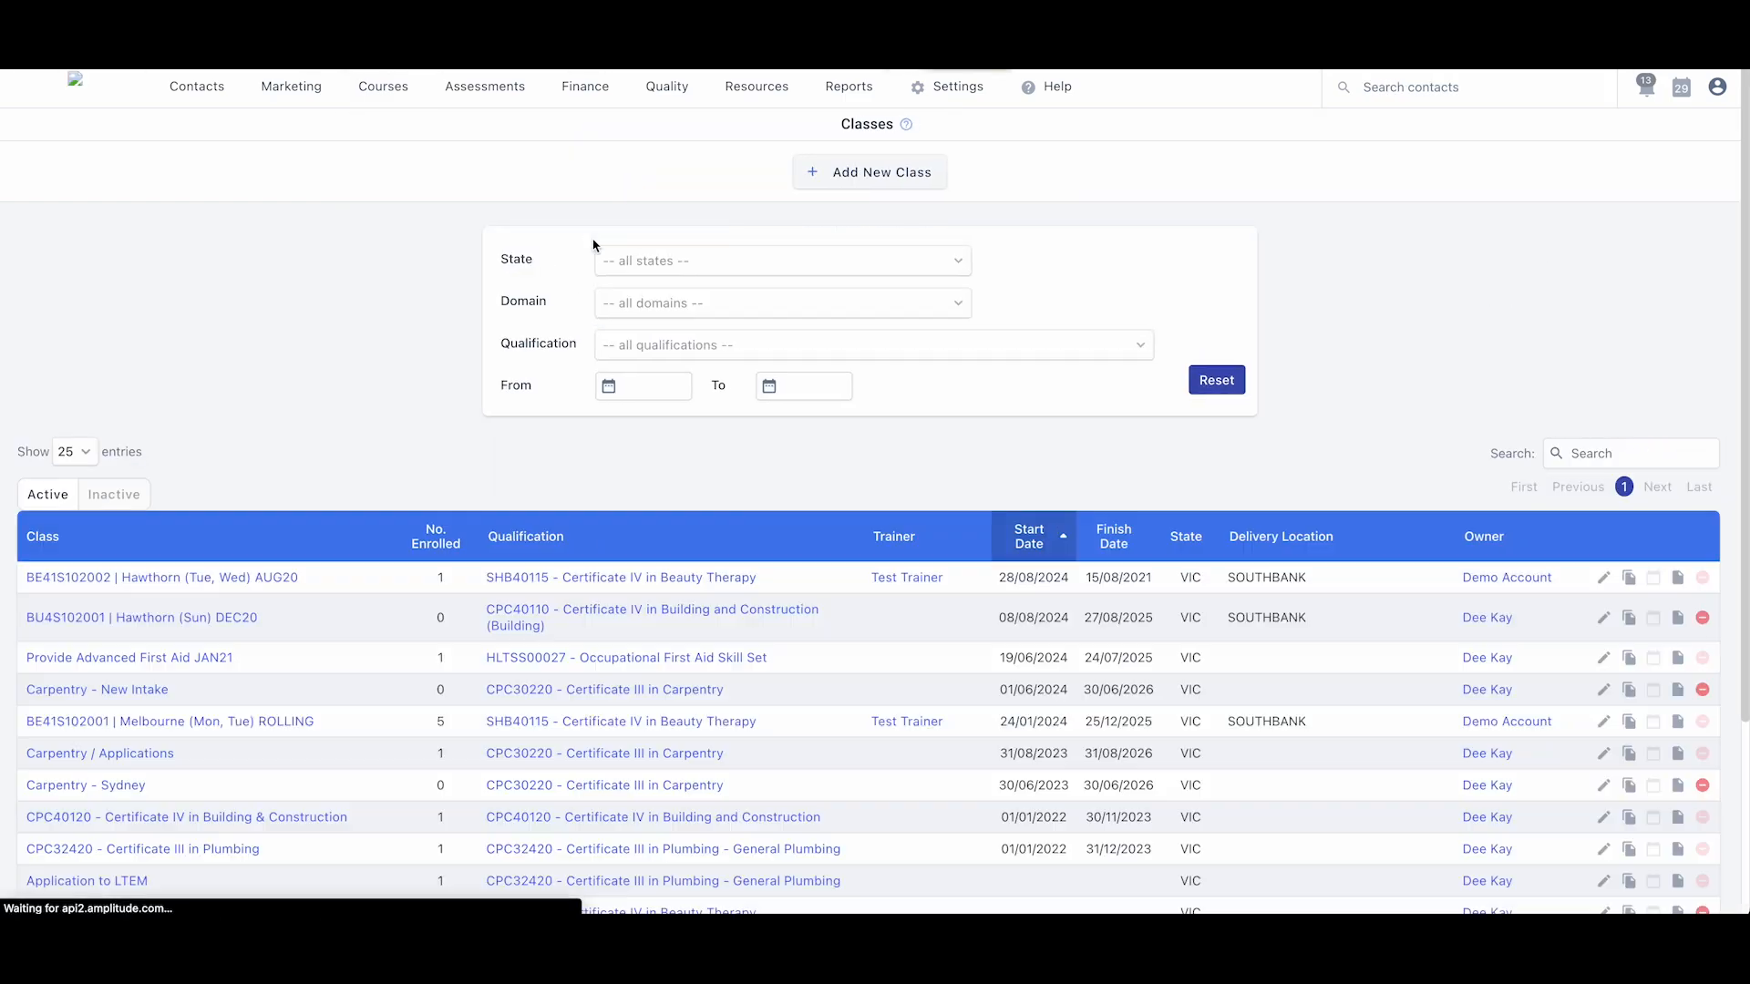
pyautogui.click(133, 724)
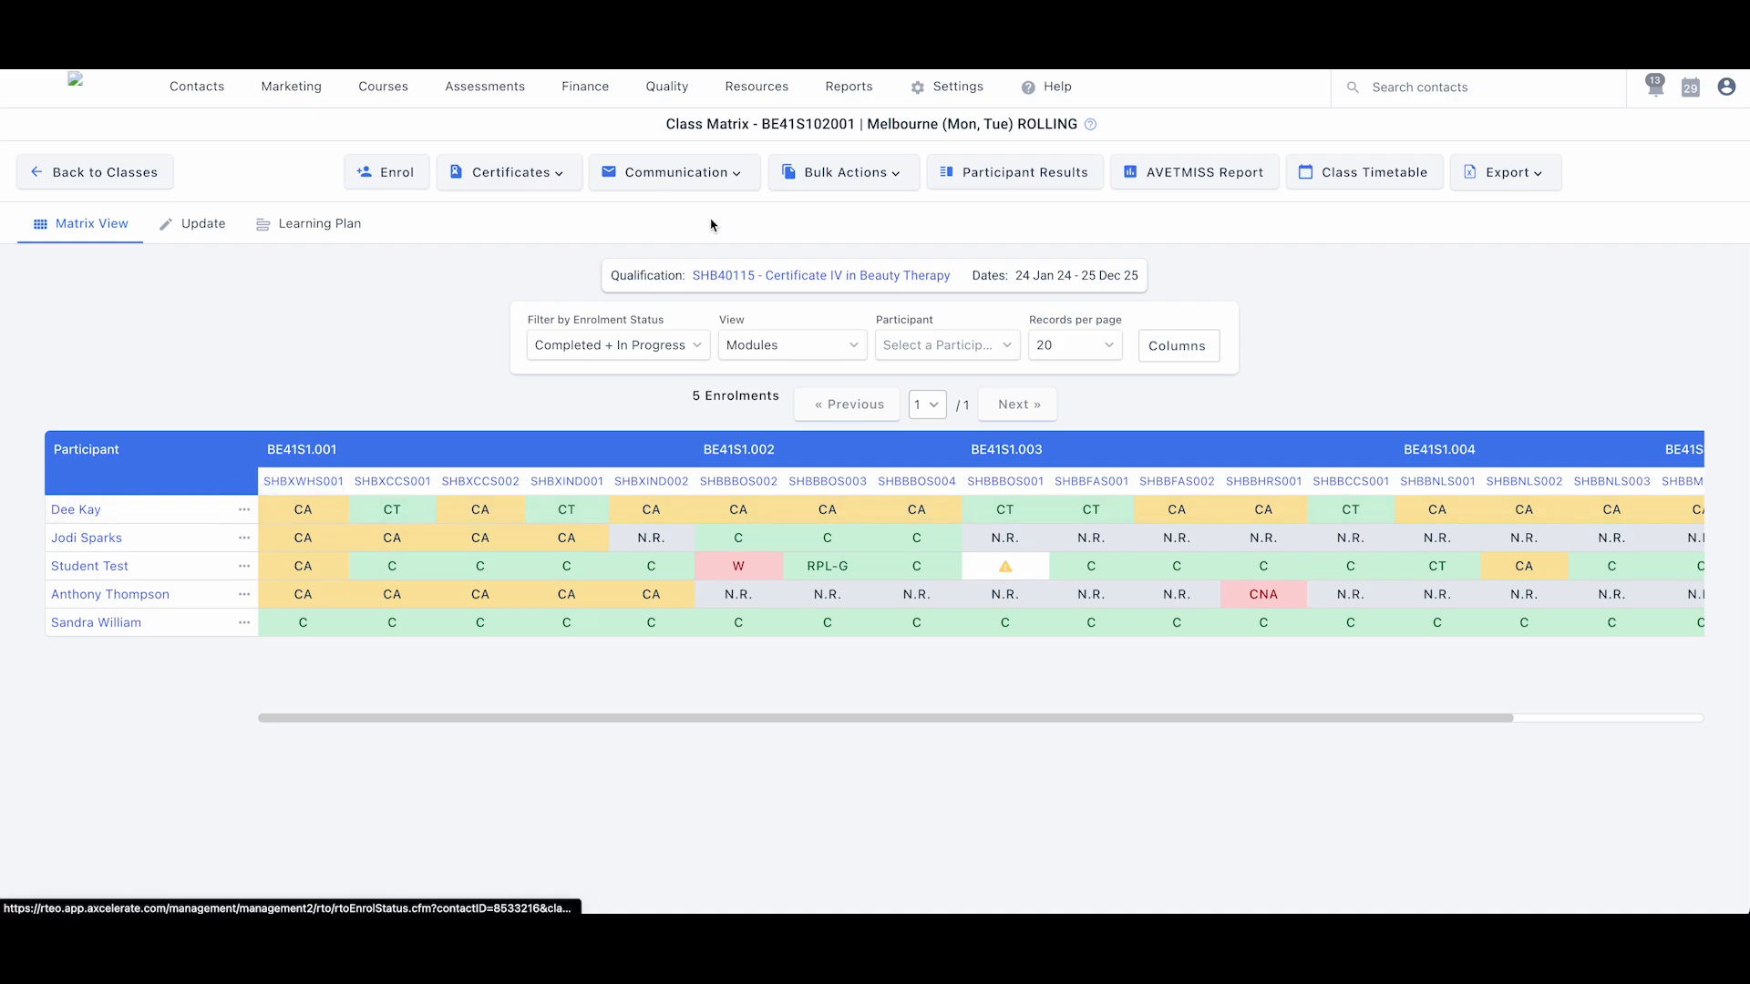
pyautogui.click(72, 510)
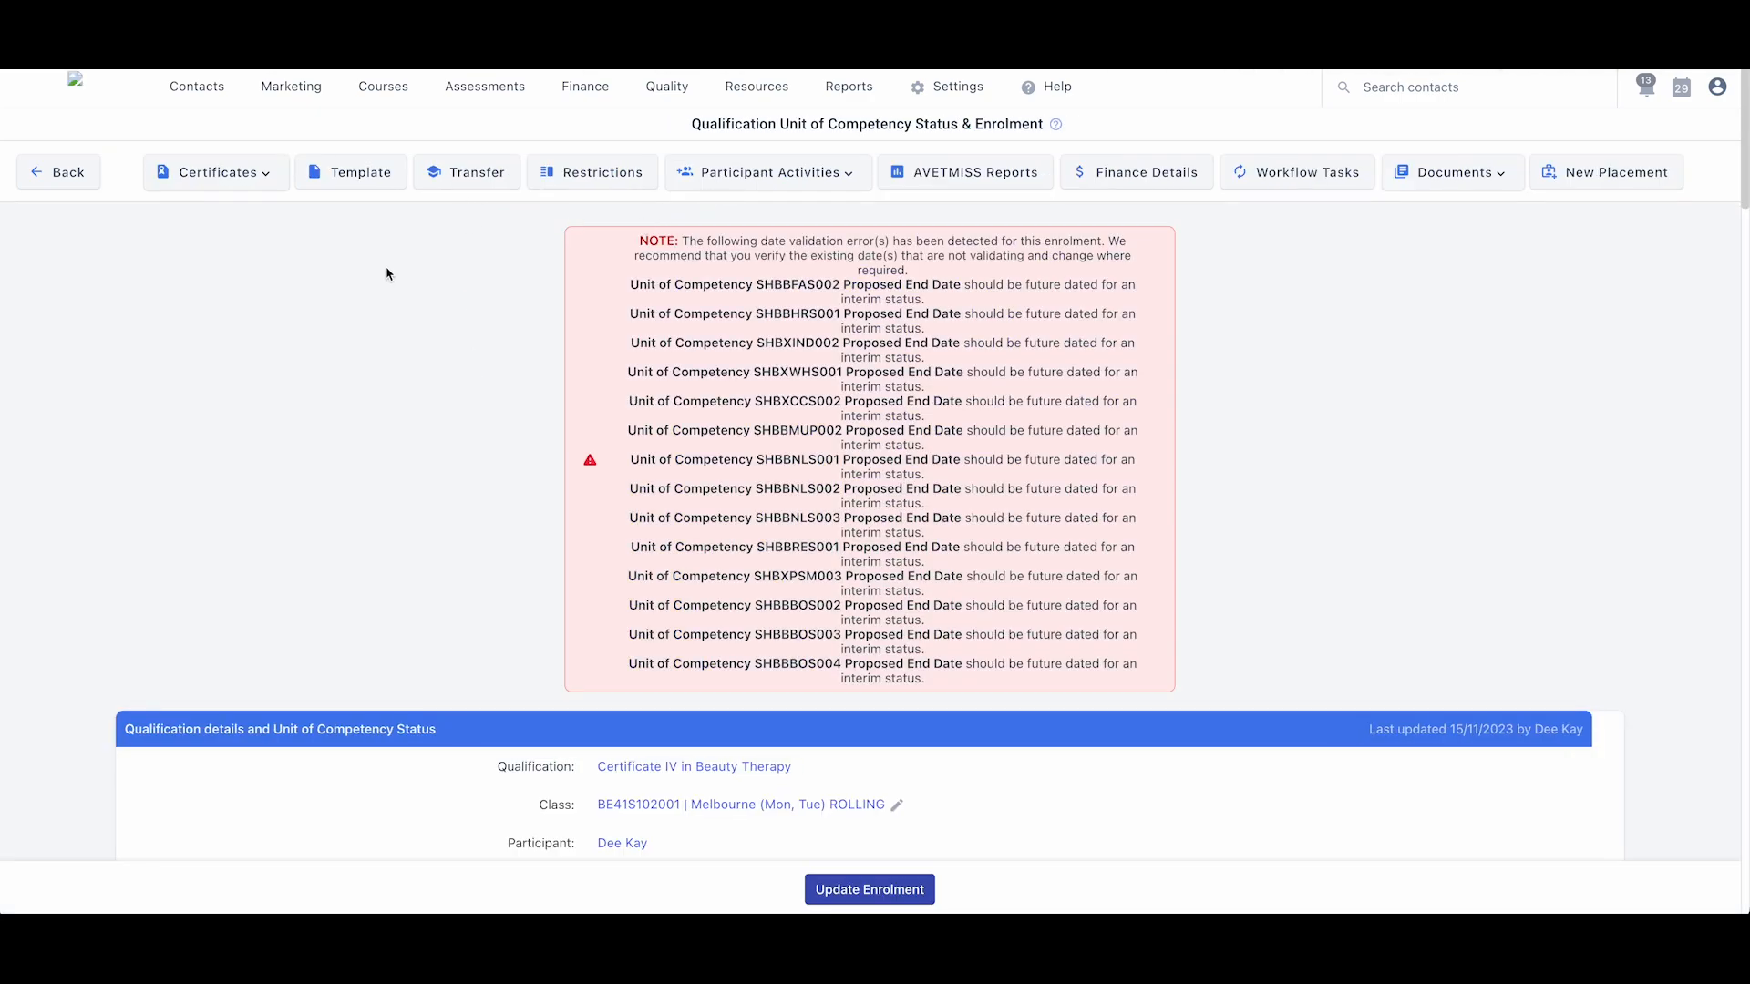
pyautogui.click(367, 177)
pyautogui.click(948, 329)
pyautogui.write('demo')
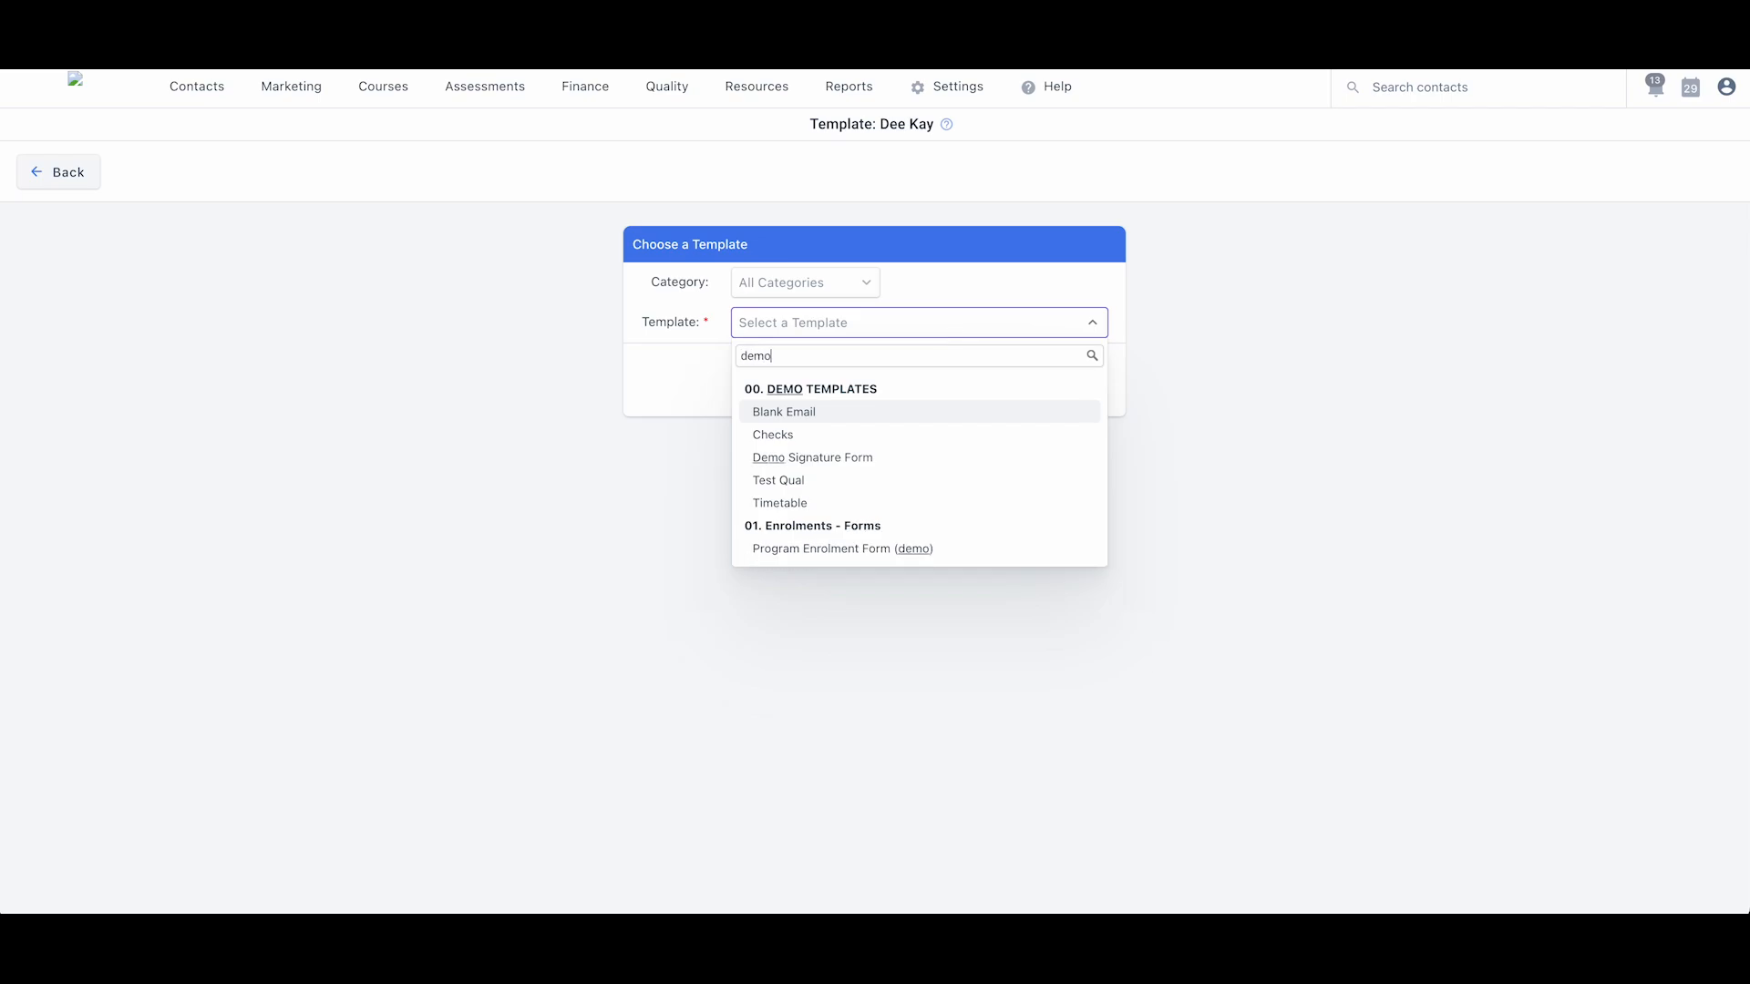
# - Generate the Program Enrolment Form (demo) for the participant and view it as a PDF
pyautogui.click(934, 549)
pyautogui.click(766, 376)
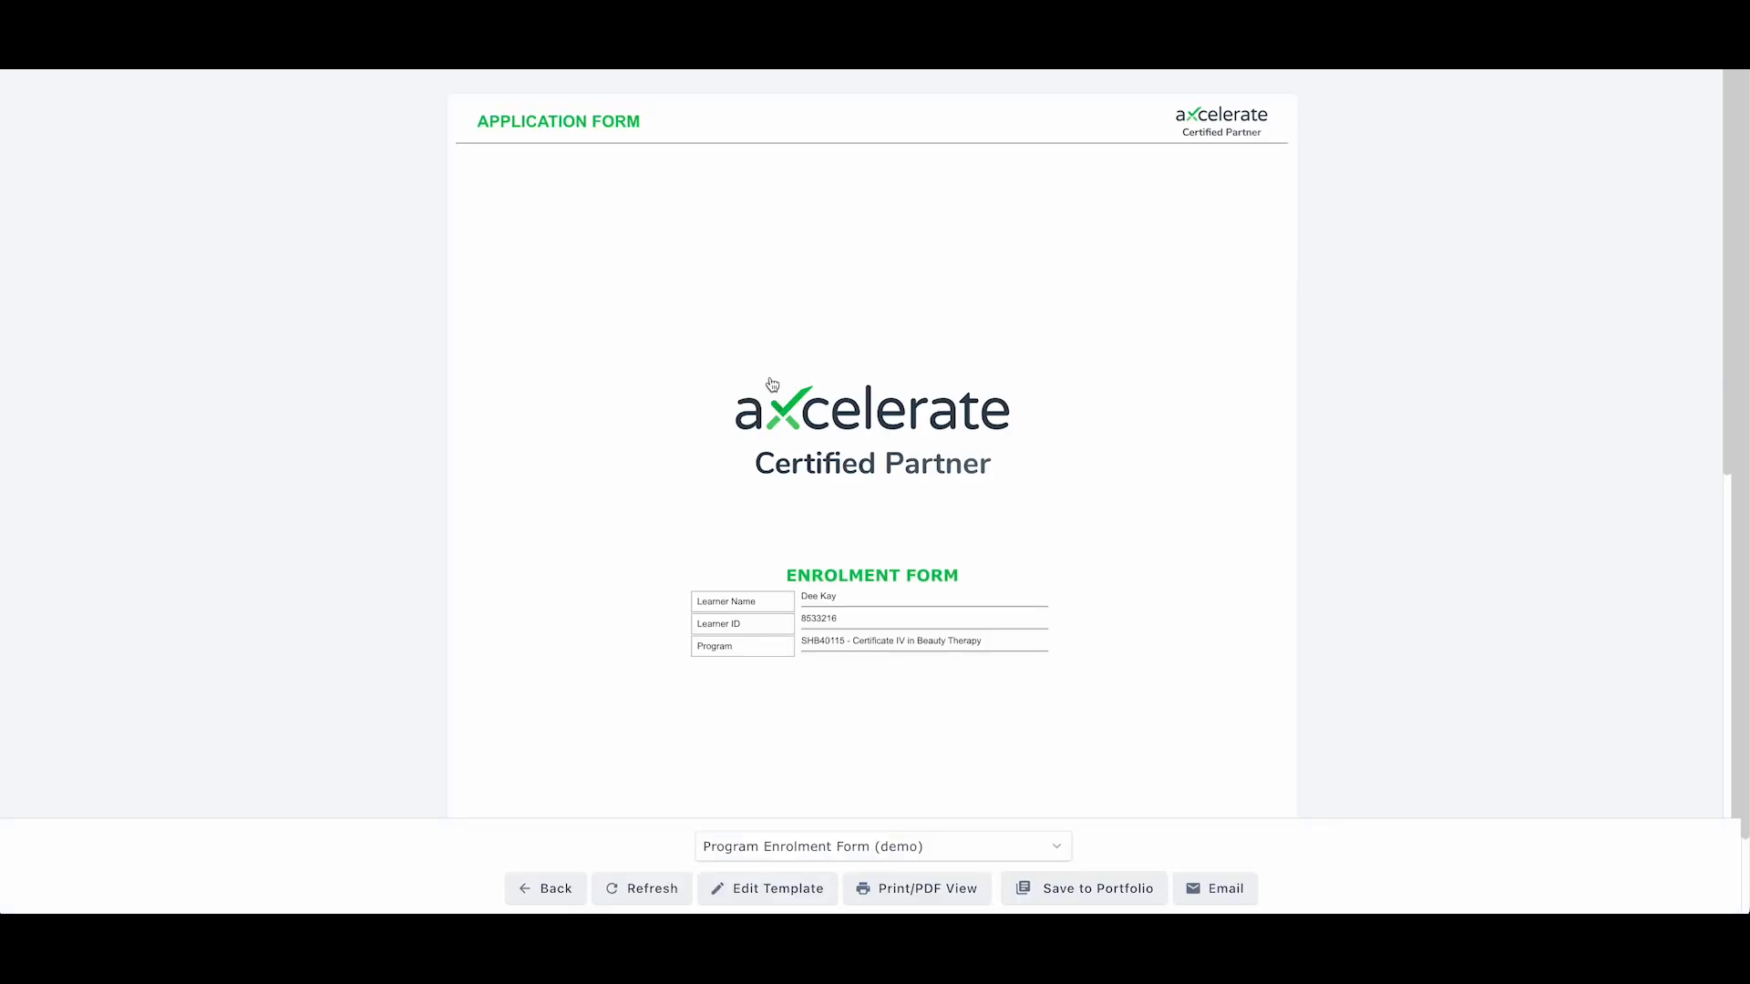
pyautogui.scroll(-10, 822, 559)
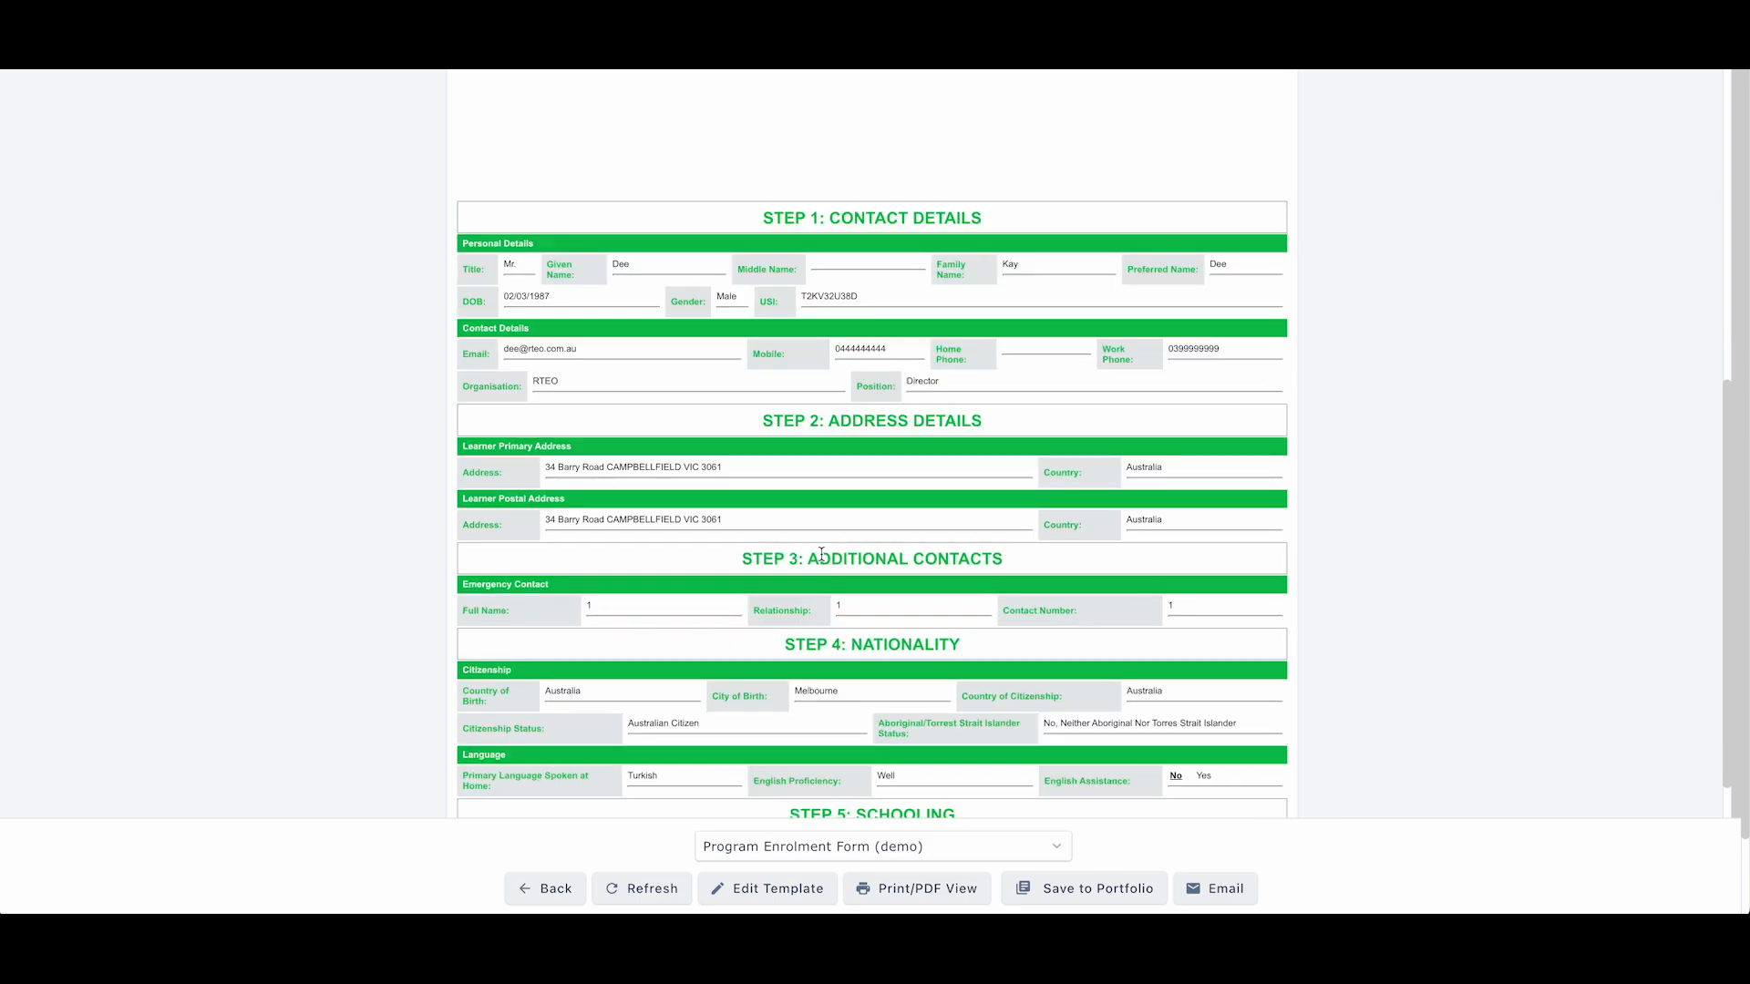
pyautogui.click(920, 875)
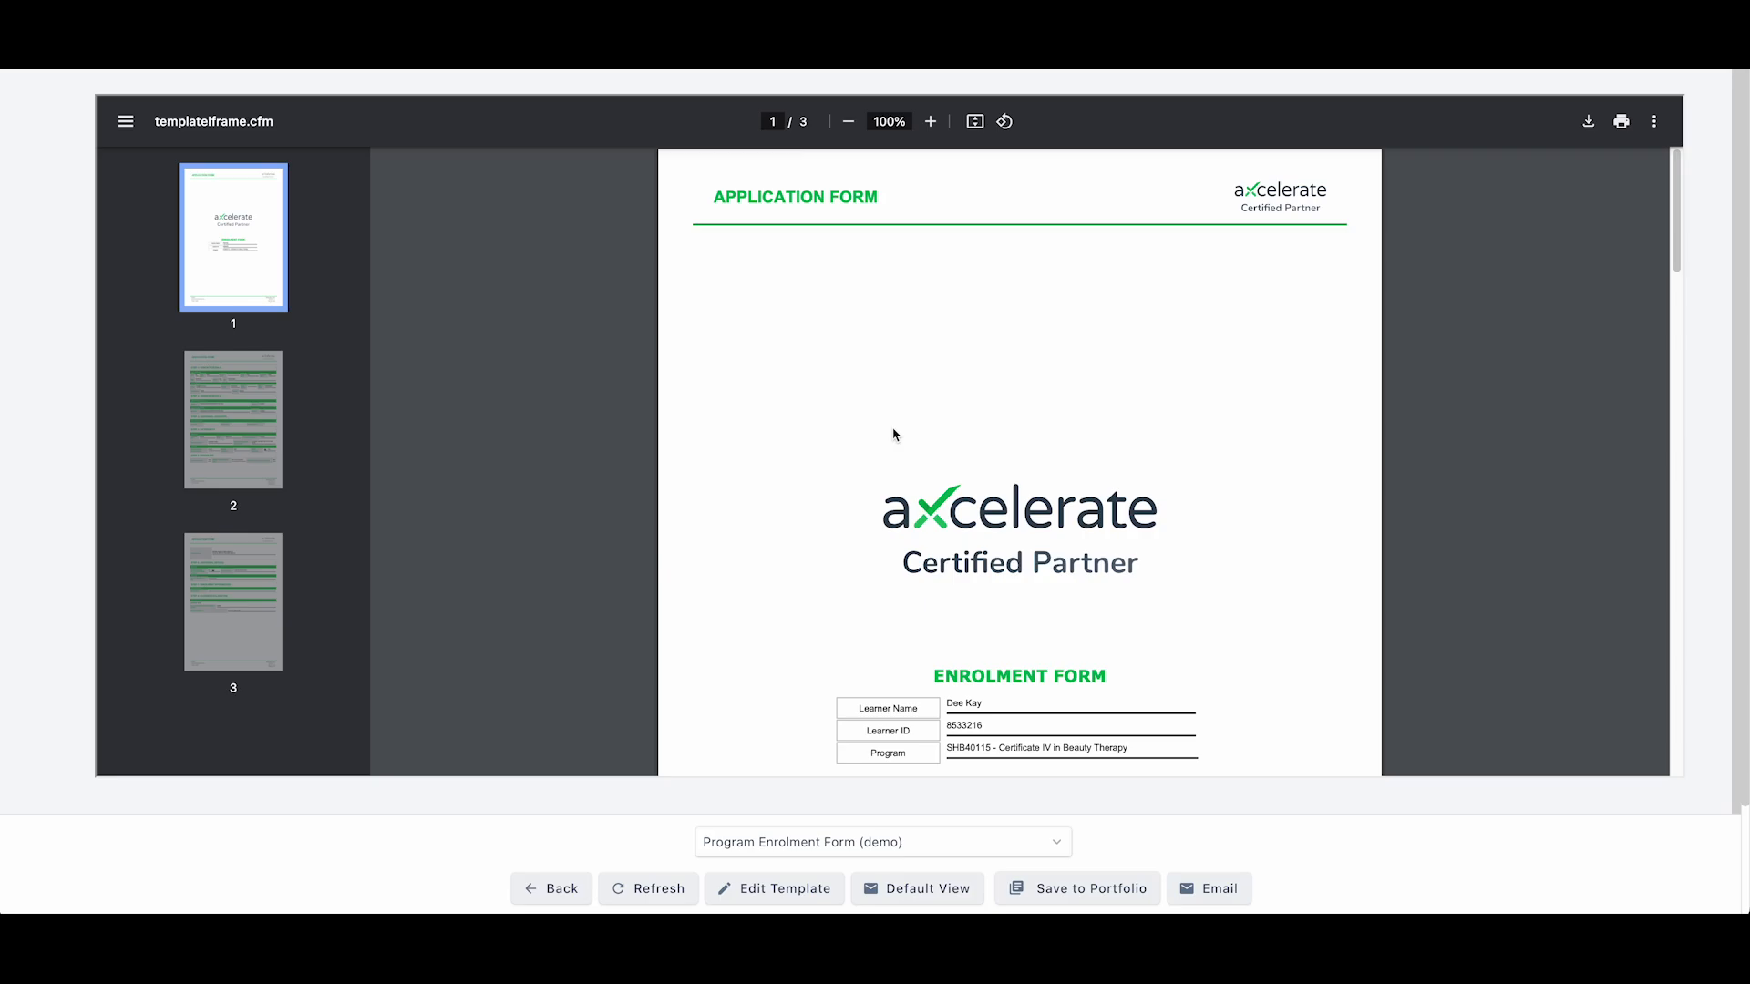
# - Show PDF page 3 and highlight its [Enrolment Terms] and signature placeholders
pyautogui.scroll(-3, 893, 434)
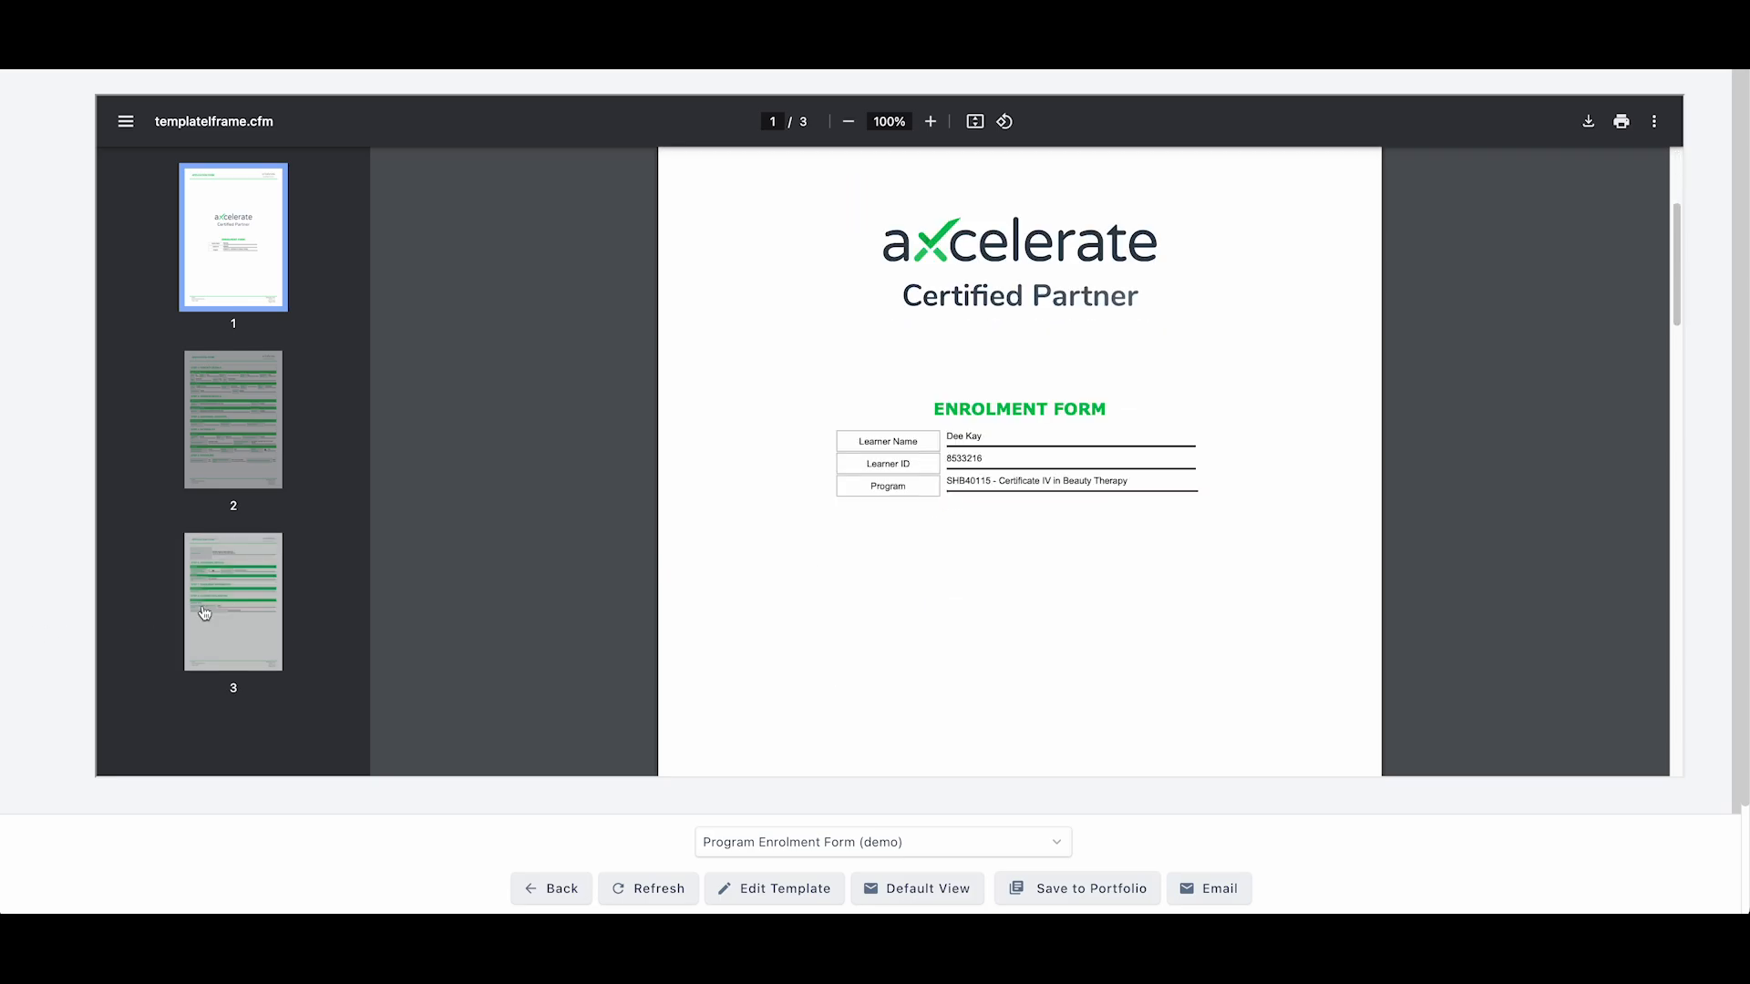
pyautogui.click(204, 613)
pyautogui.scroll(-3, 1200, 593)
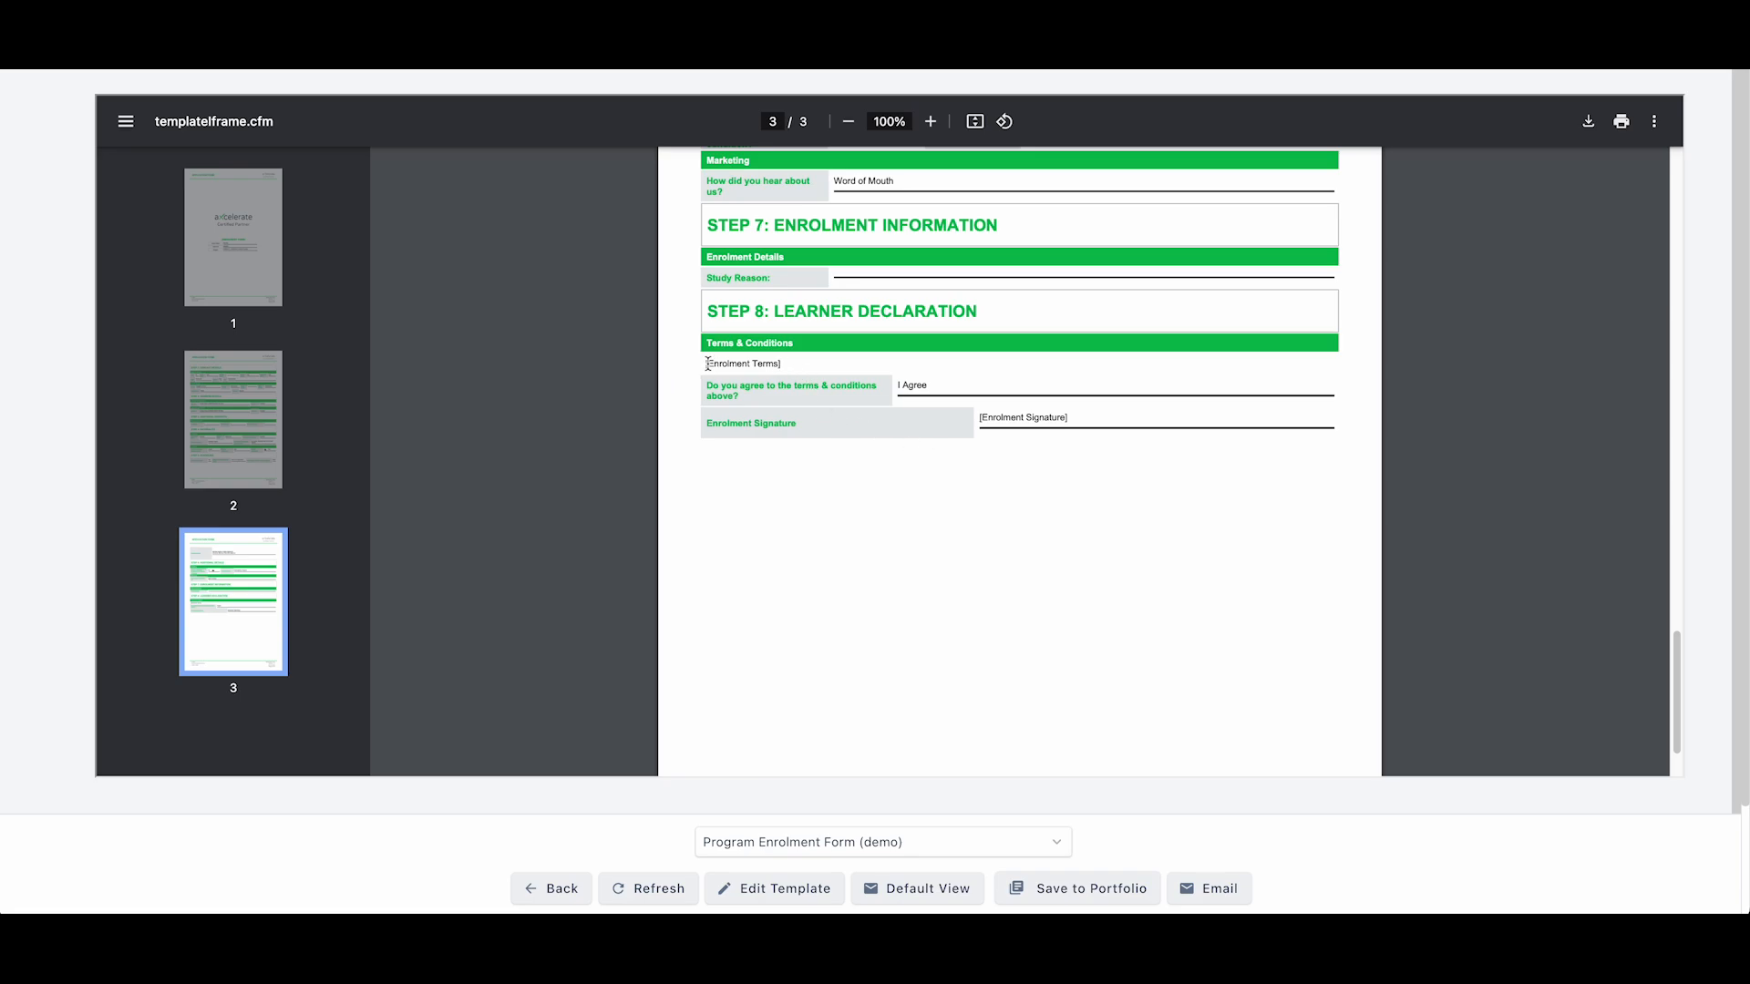
pyautogui.moveTo(707, 364); pyautogui.dragTo(802, 363)
pyautogui.moveTo(1070, 418); pyautogui.dragTo(976, 415)
# - Highlight the I Agree answer and the [Enrolment Signature] placeholder on page 3
pyautogui.click(789, 364)
pyautogui.moveTo(921, 384); pyautogui.dragTo(895, 384)
pyautogui.moveTo(1066, 417); pyautogui.dragTo(955, 413)
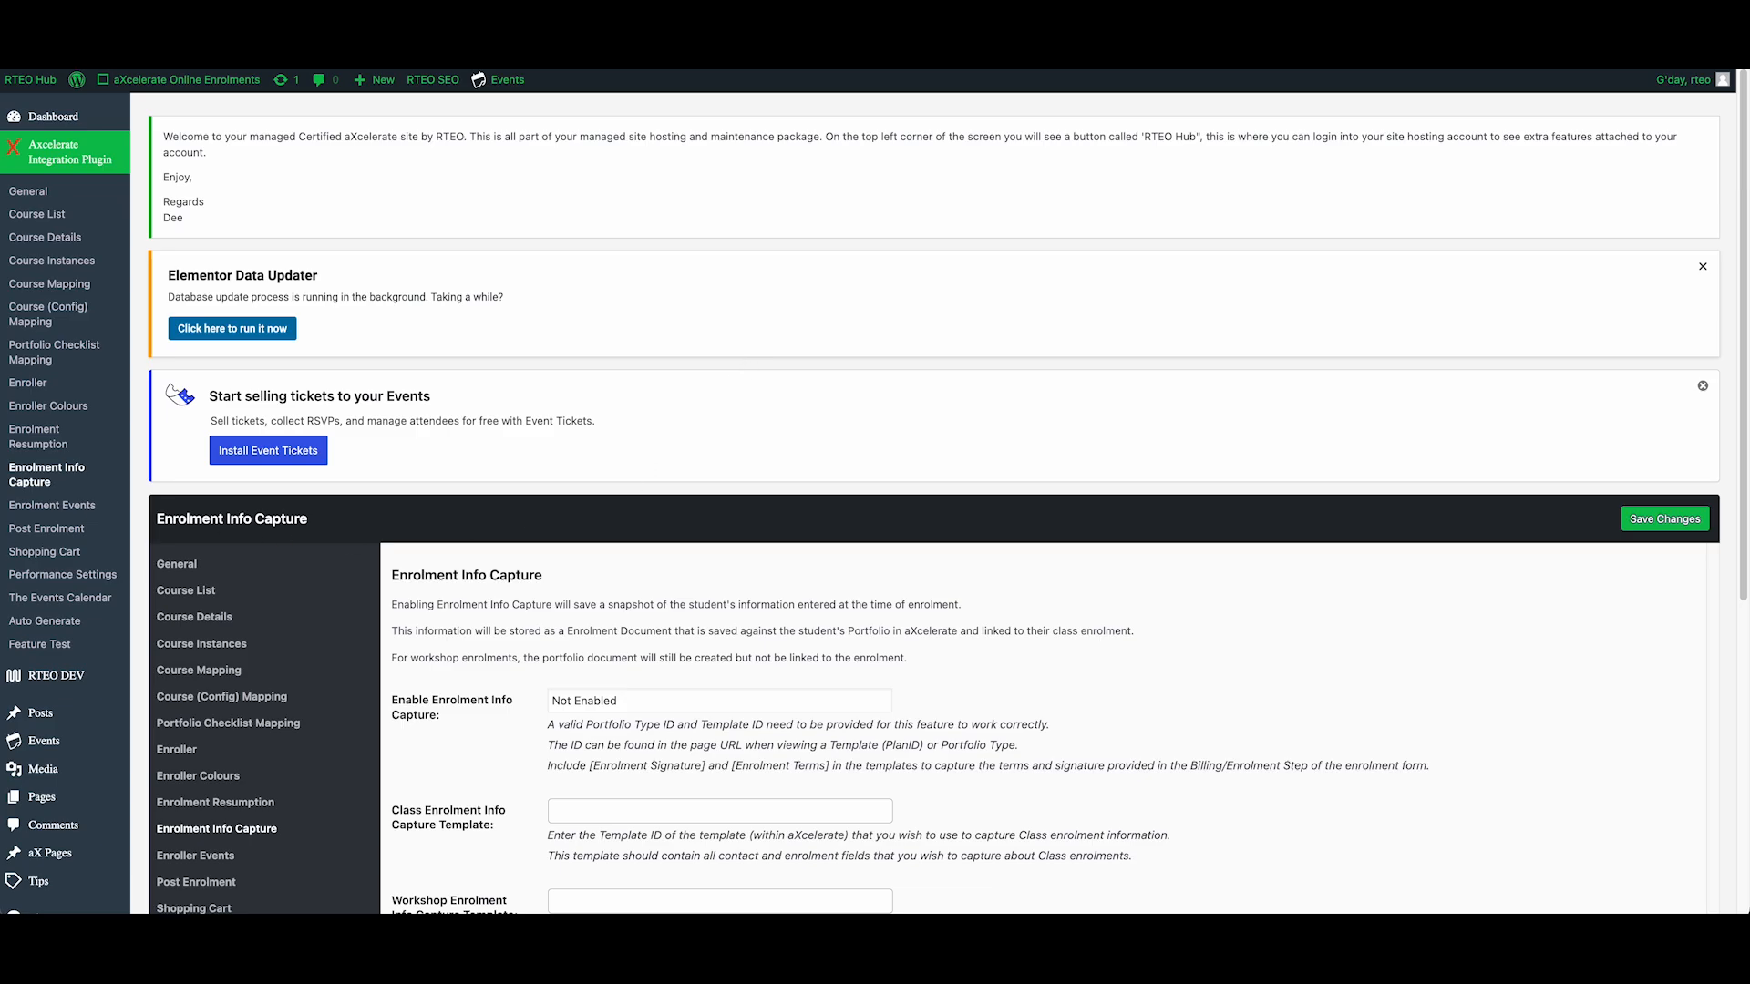
# - Enable Enrolment Info Capture and point out the Class Enrolment Info Capture Template setting
pyautogui.click(72, 488)
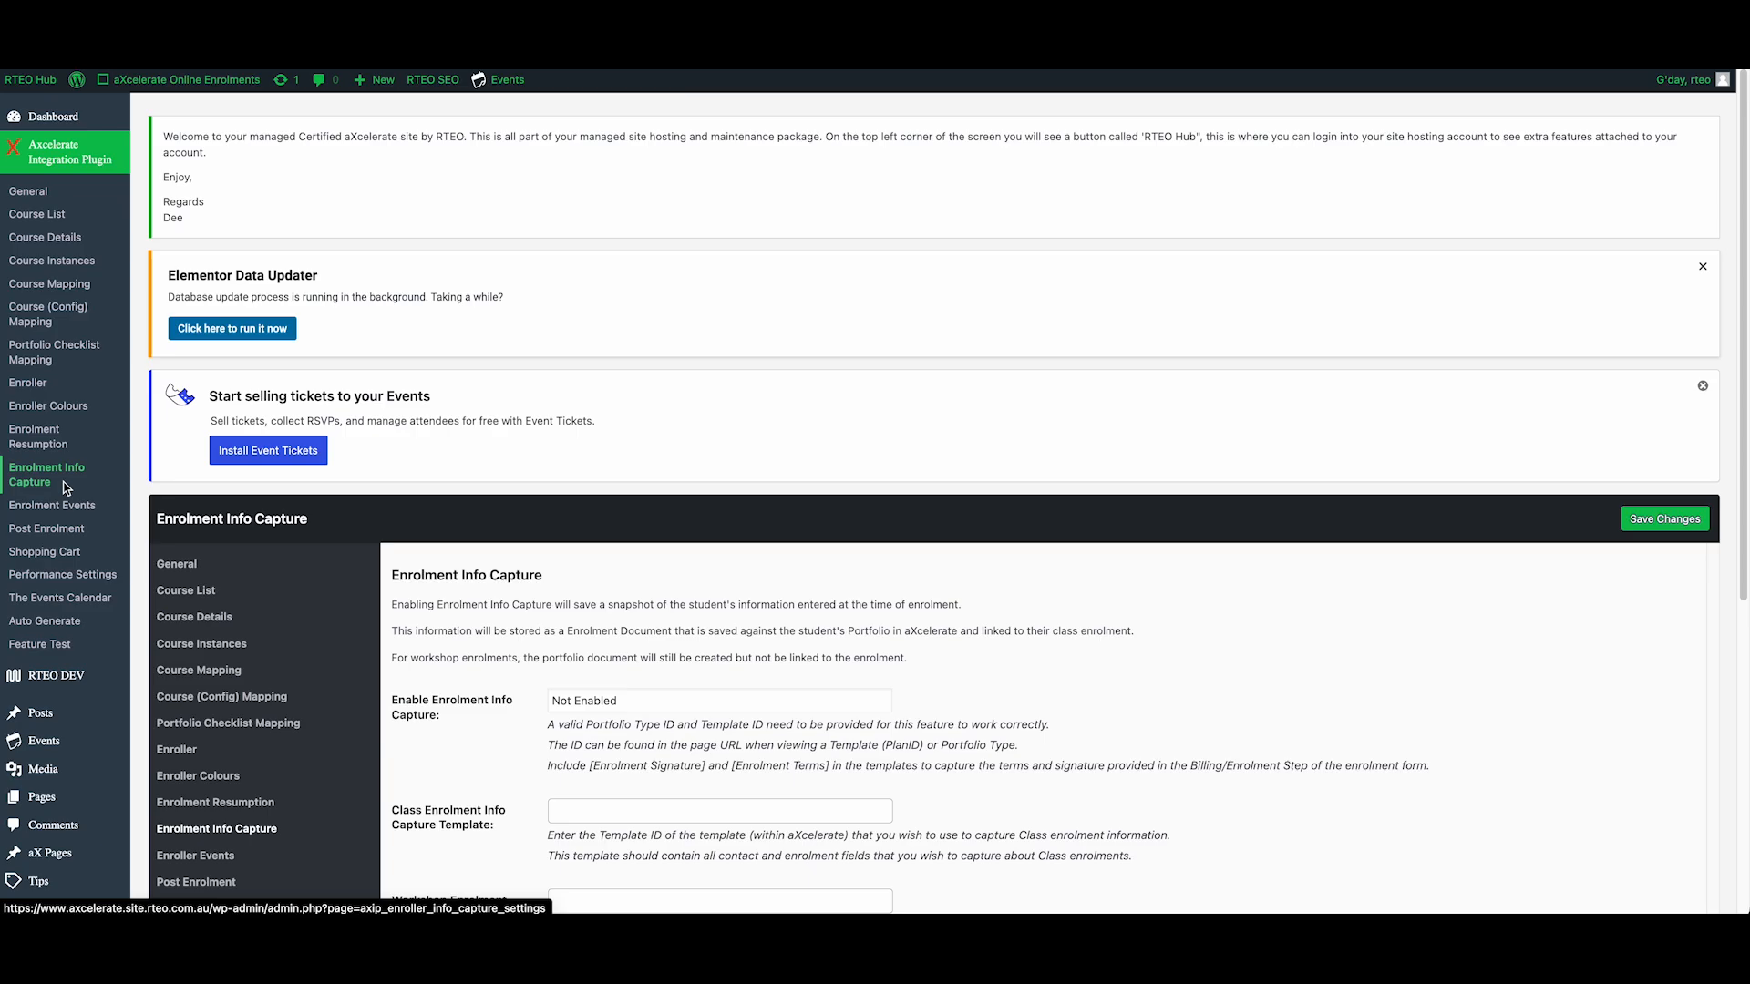
pyautogui.scroll(-3, 609, 777)
pyautogui.scroll(-1, 609, 778)
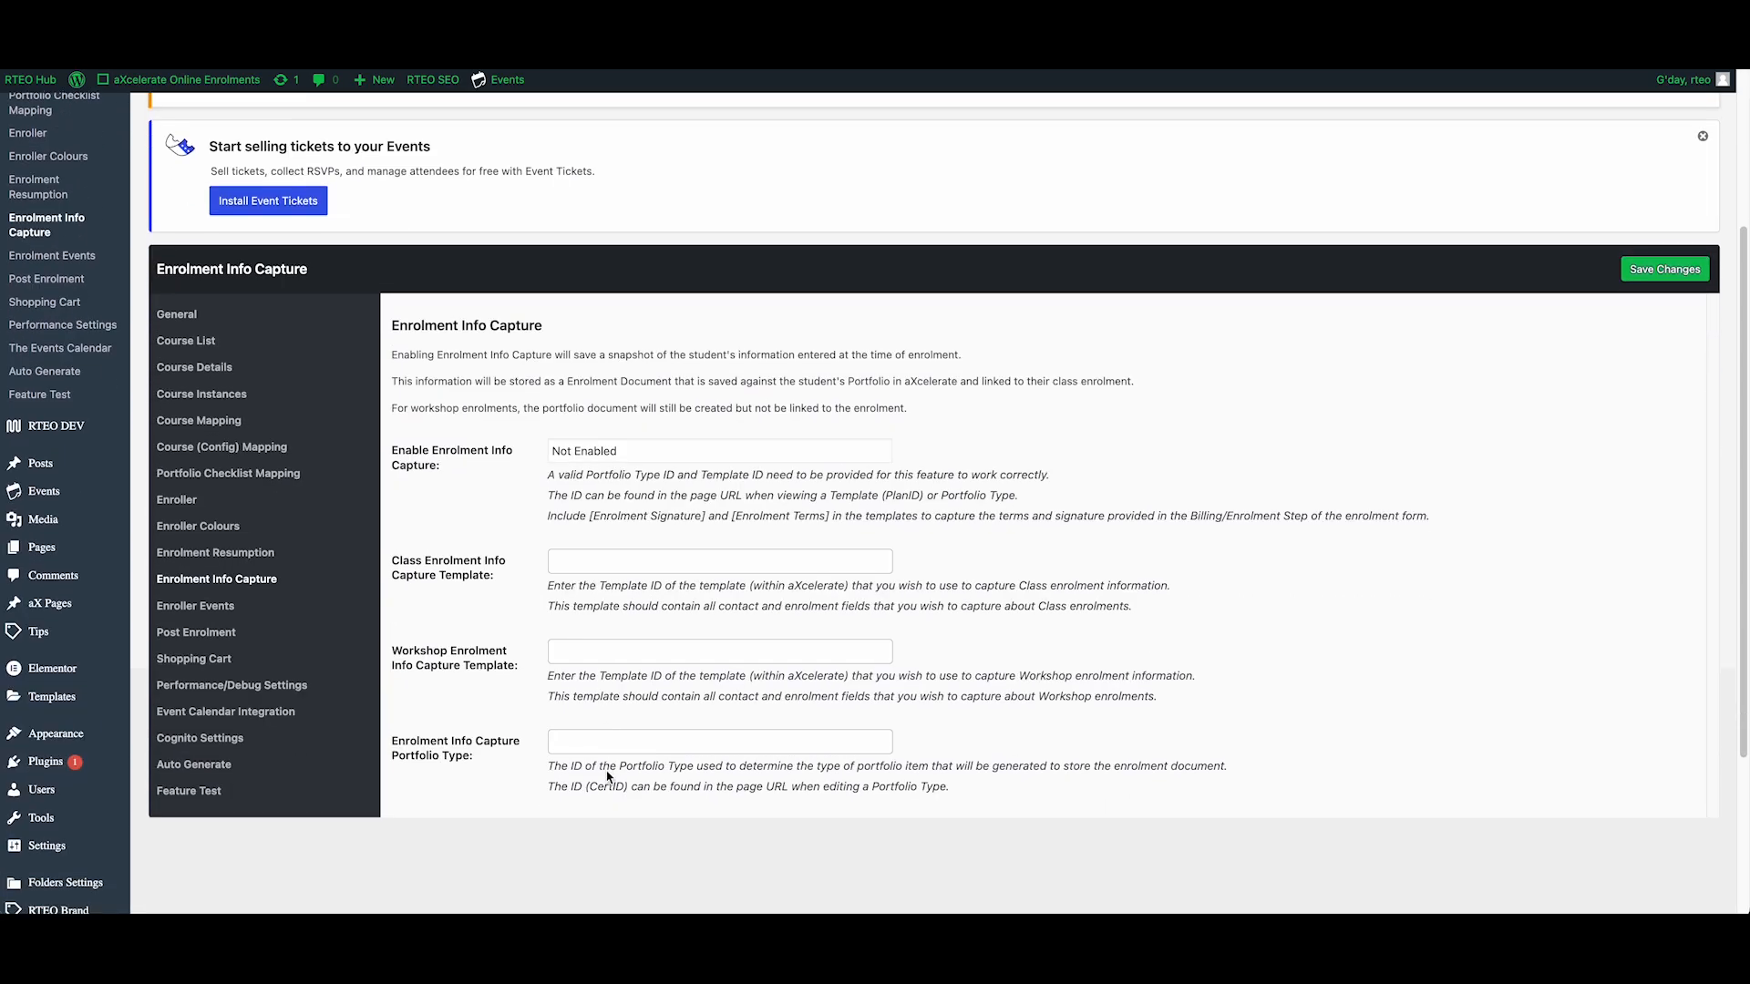
pyautogui.click(593, 455)
pyautogui.click(572, 525)
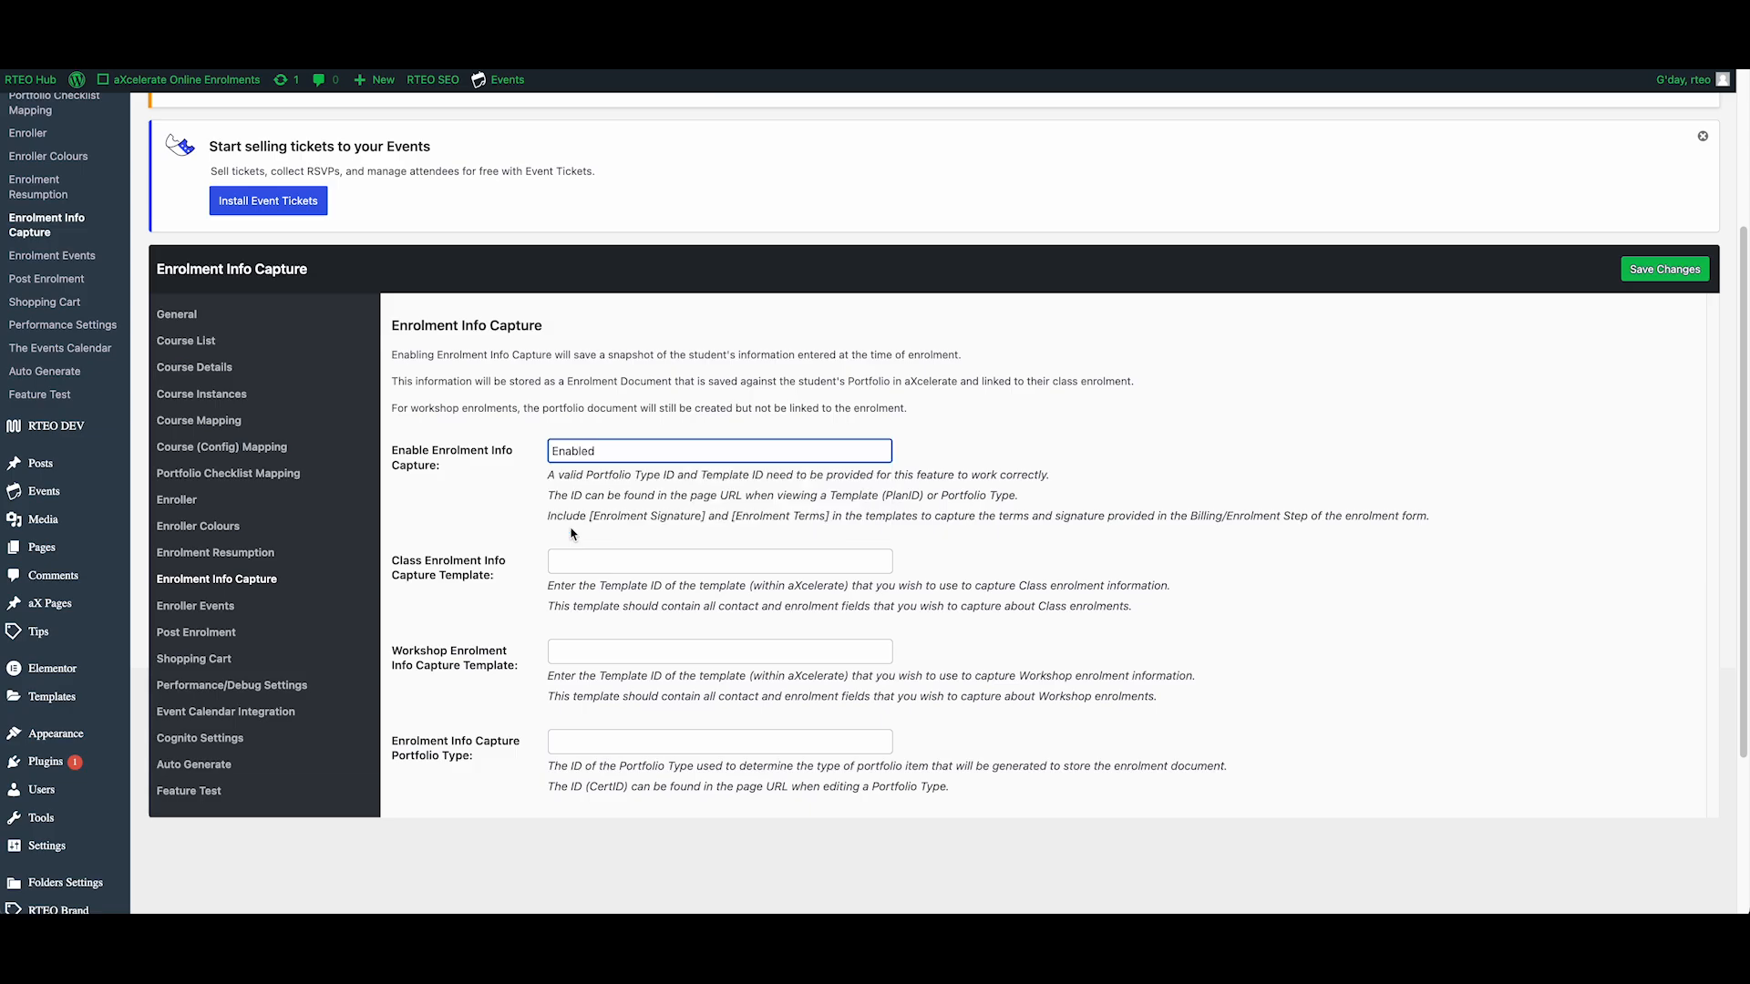
pyautogui.click(394, 562)
pyautogui.moveTo(492, 575); pyautogui.dragTo(393, 562)
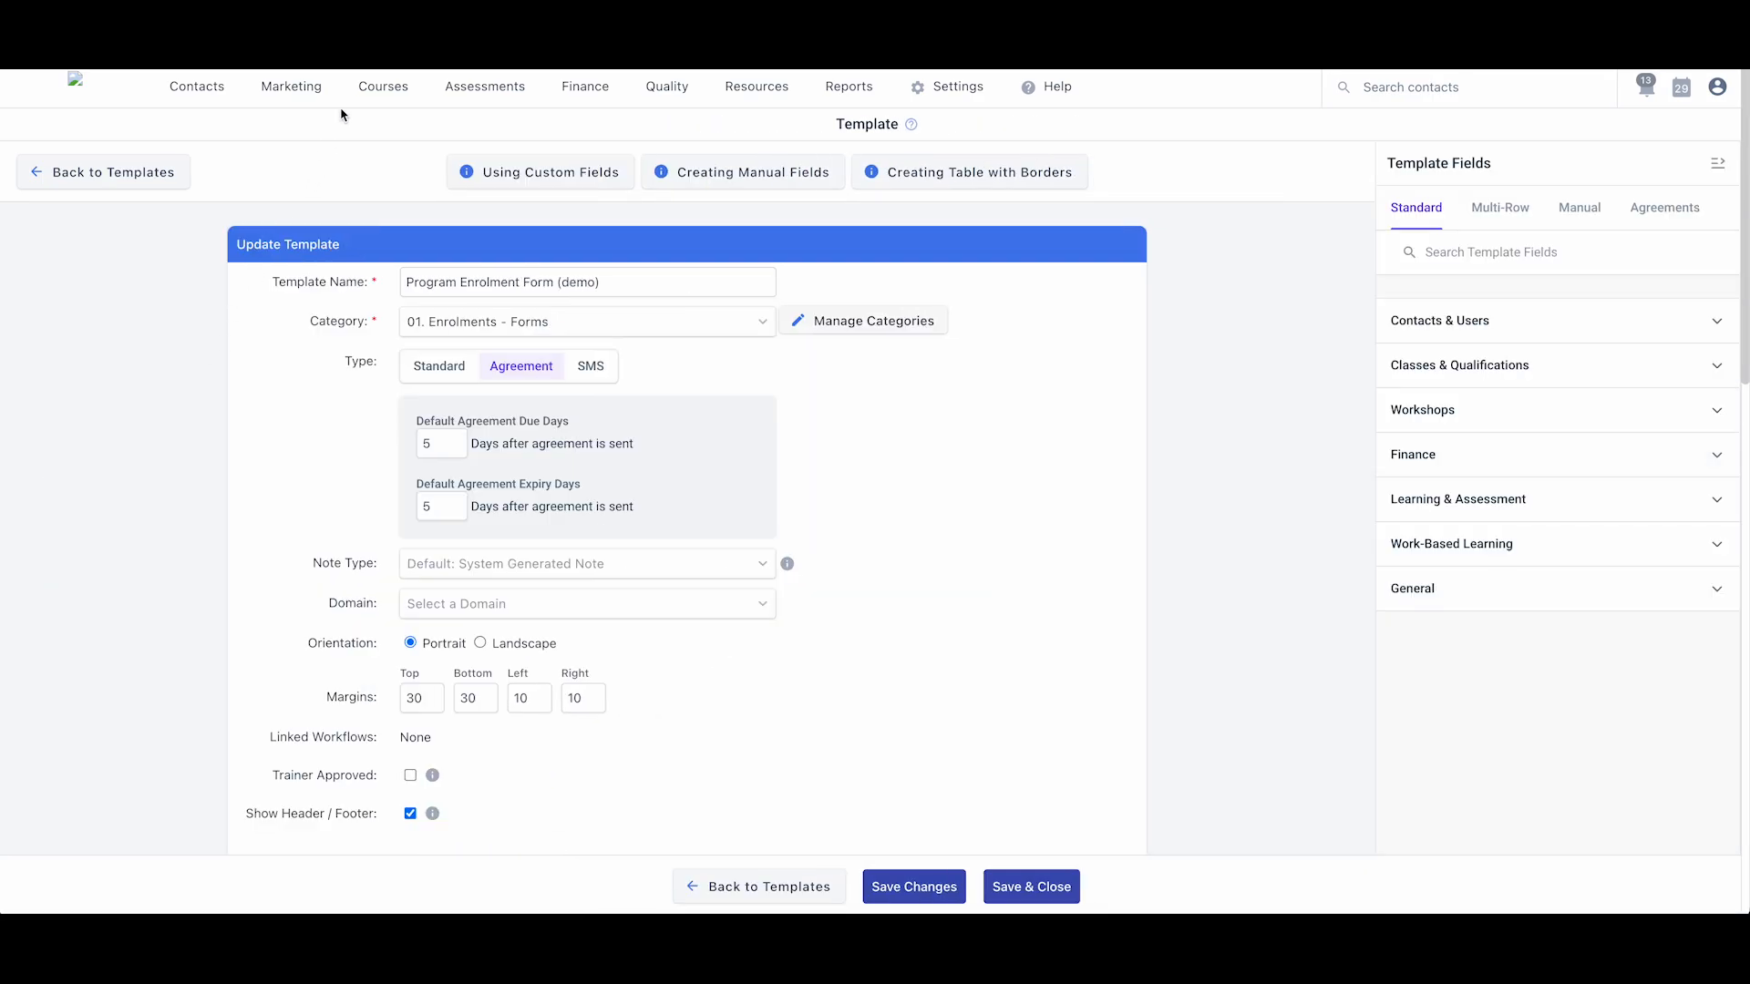
# - Find the Program Enrolment Form (demo) template under Courses > Templates with a 'demo' search
pyautogui.moveTo(371, 88)
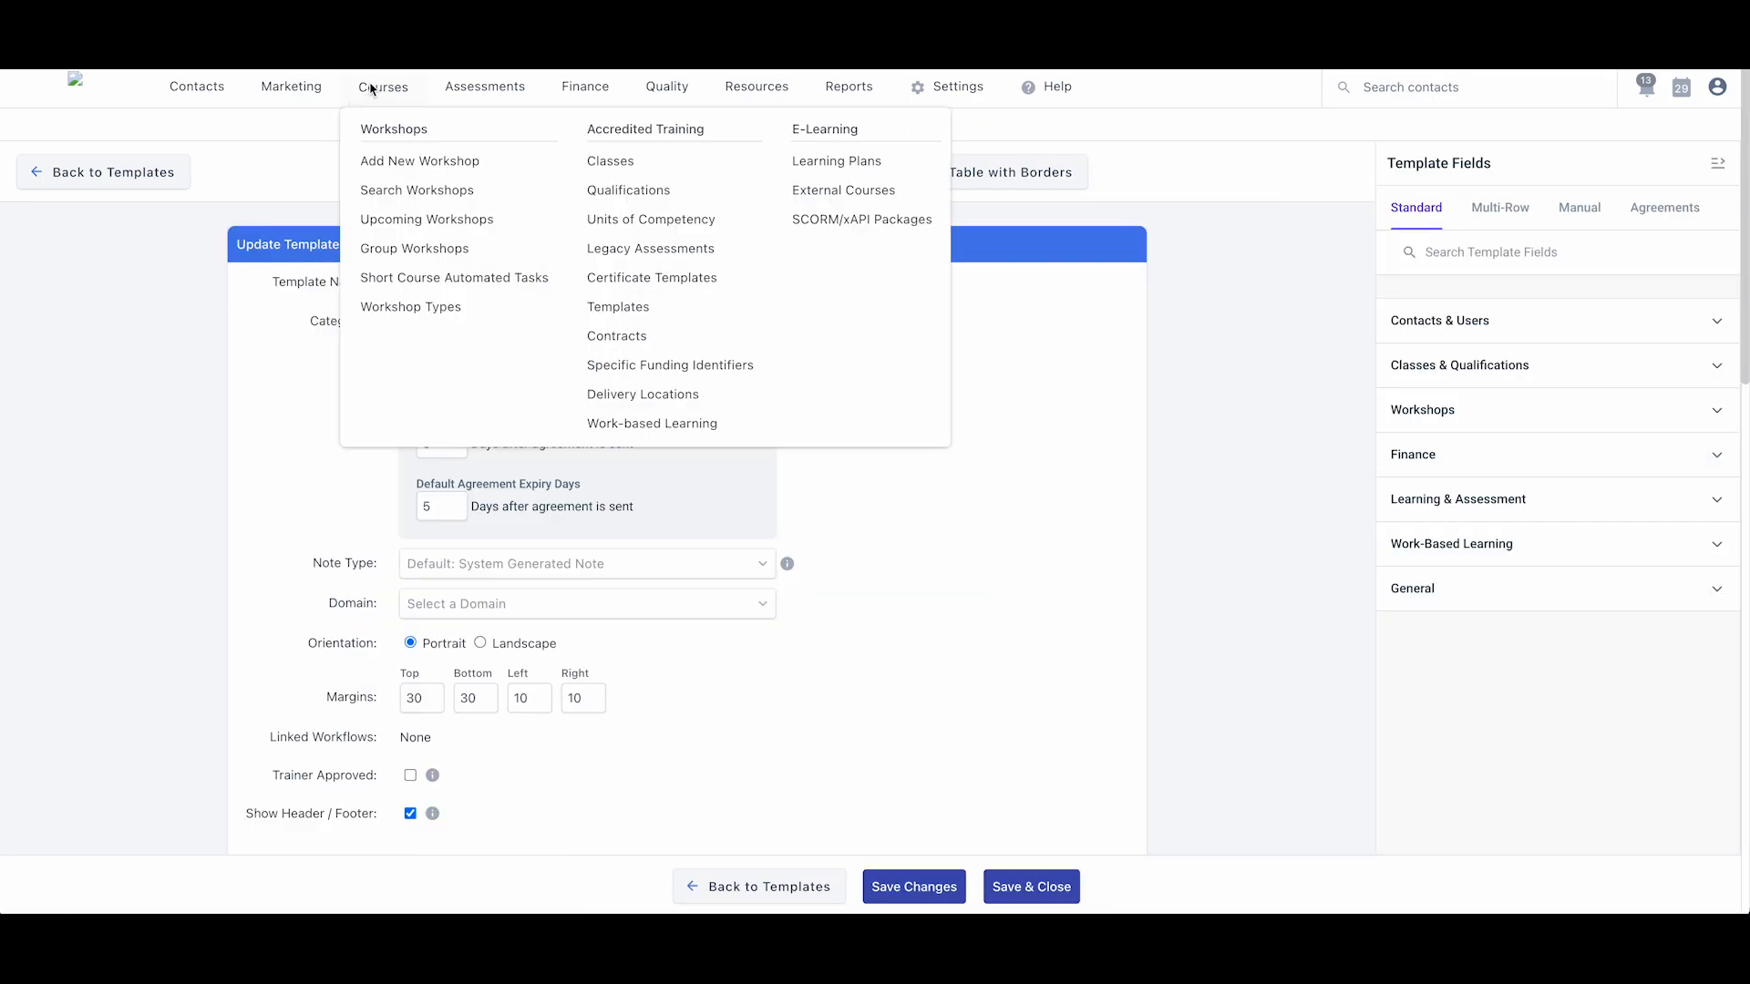
pyautogui.click(629, 306)
pyautogui.click(1630, 239)
pyautogui.write('demo')
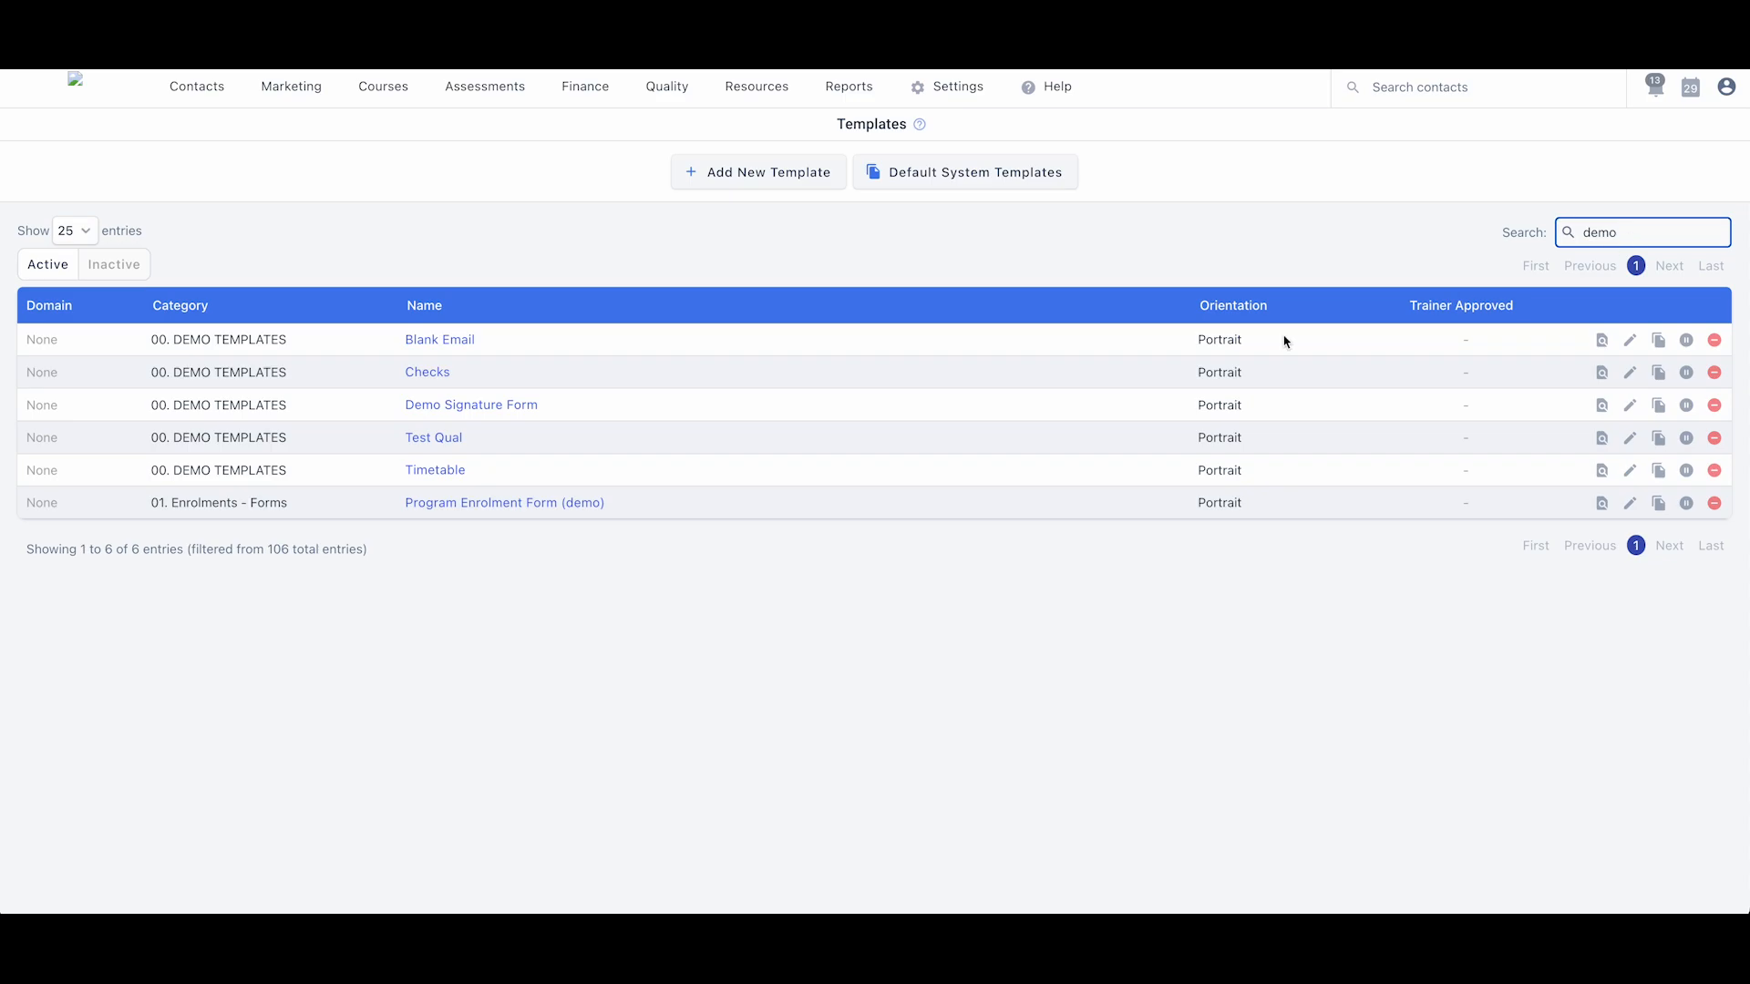
pyautogui.click(430, 503)
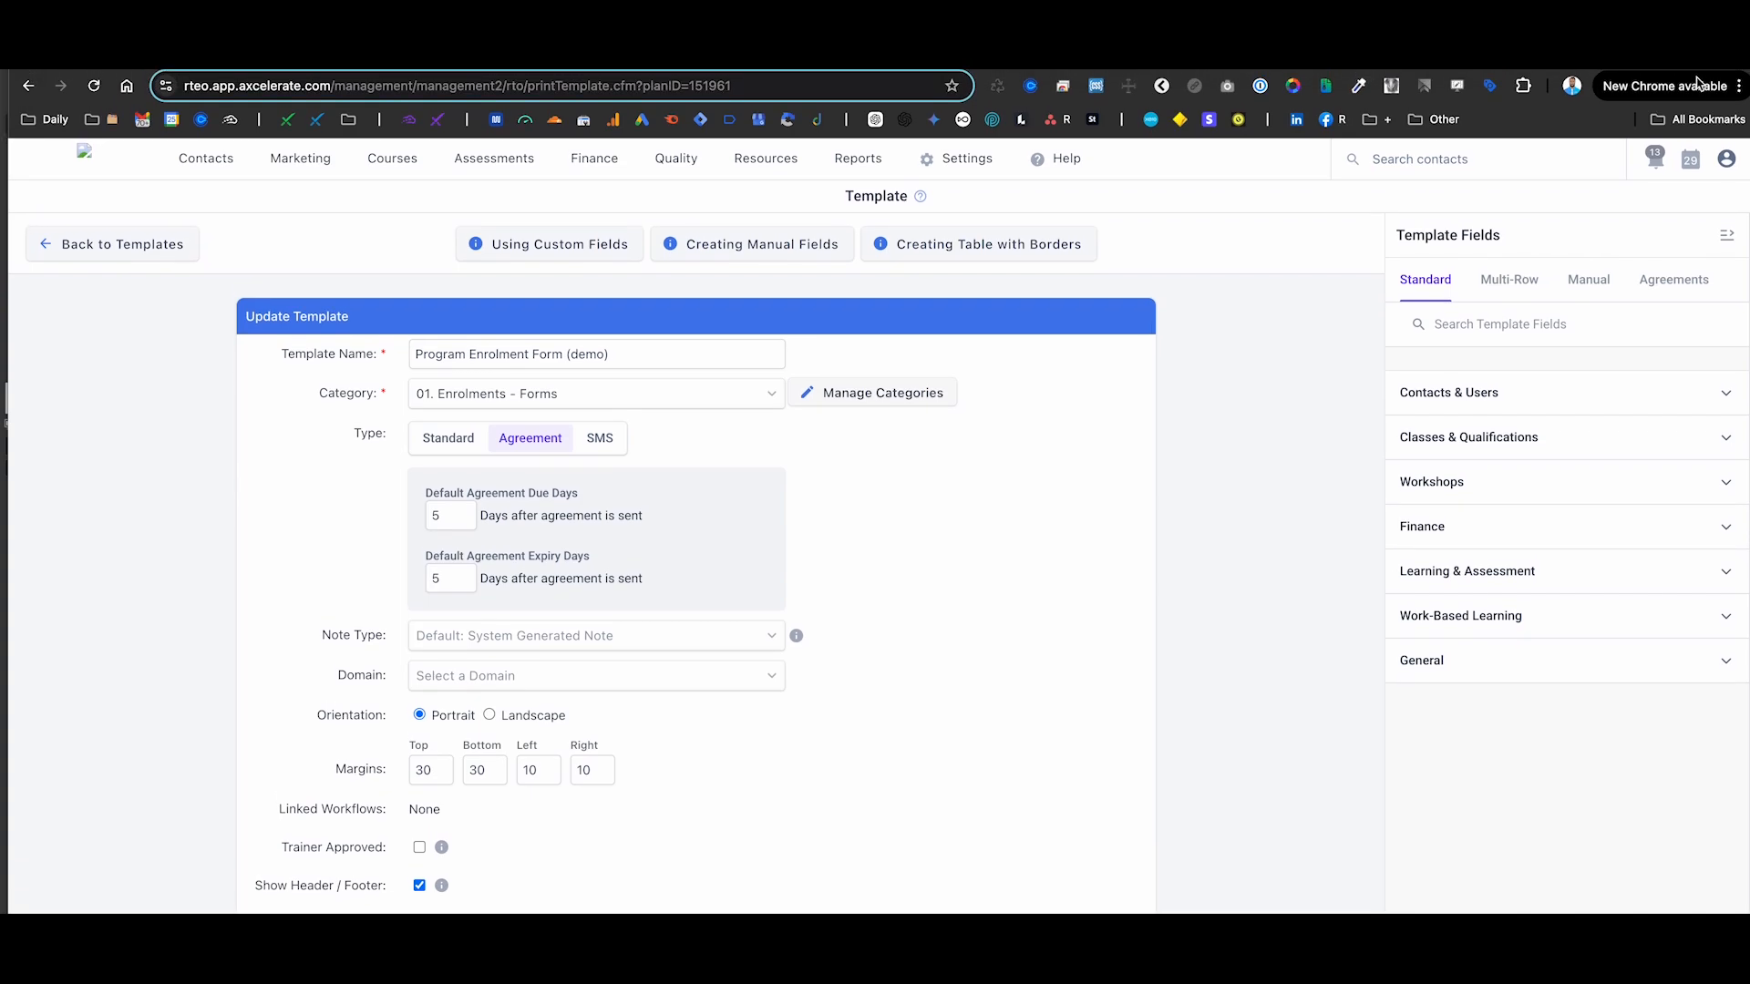
# - Paste template ID 151961 from its address into WordPress's Class Enrolment Info Capture Template field
pyautogui.moveTo(723, 87); pyautogui.dragTo(681, 87)
pyautogui.hotkey('ctrl', 'c')
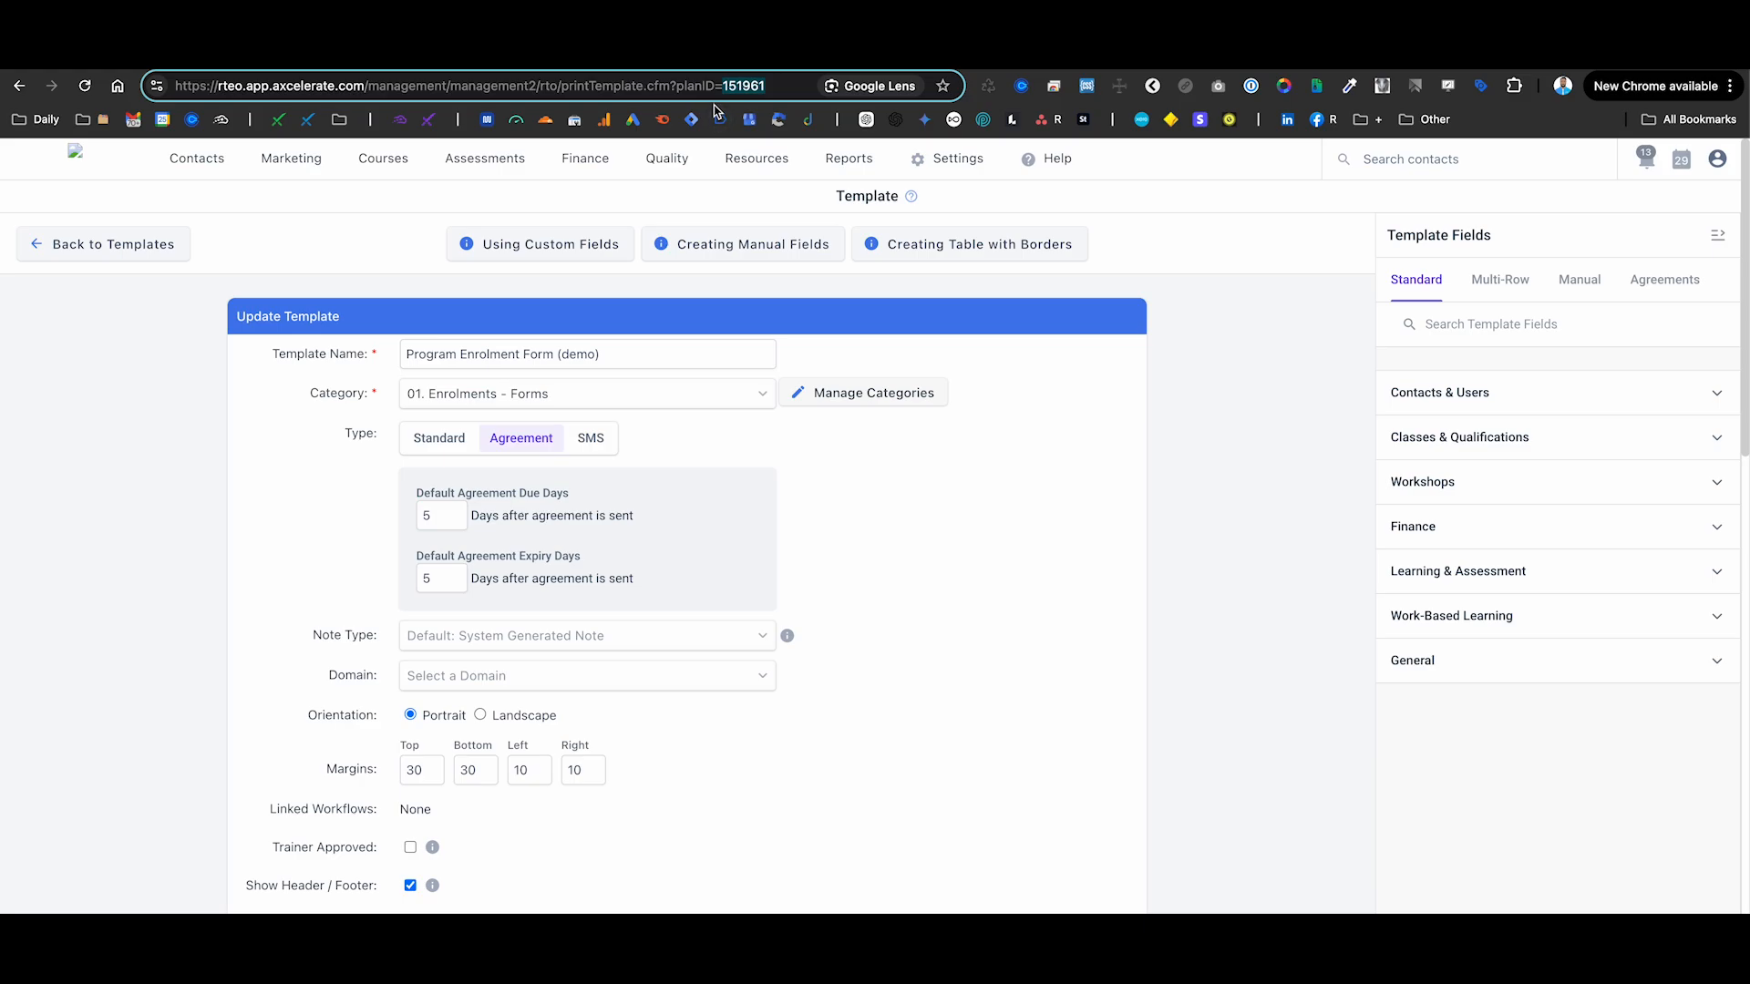
pyautogui.hotkey('ctrl', 'Tab')
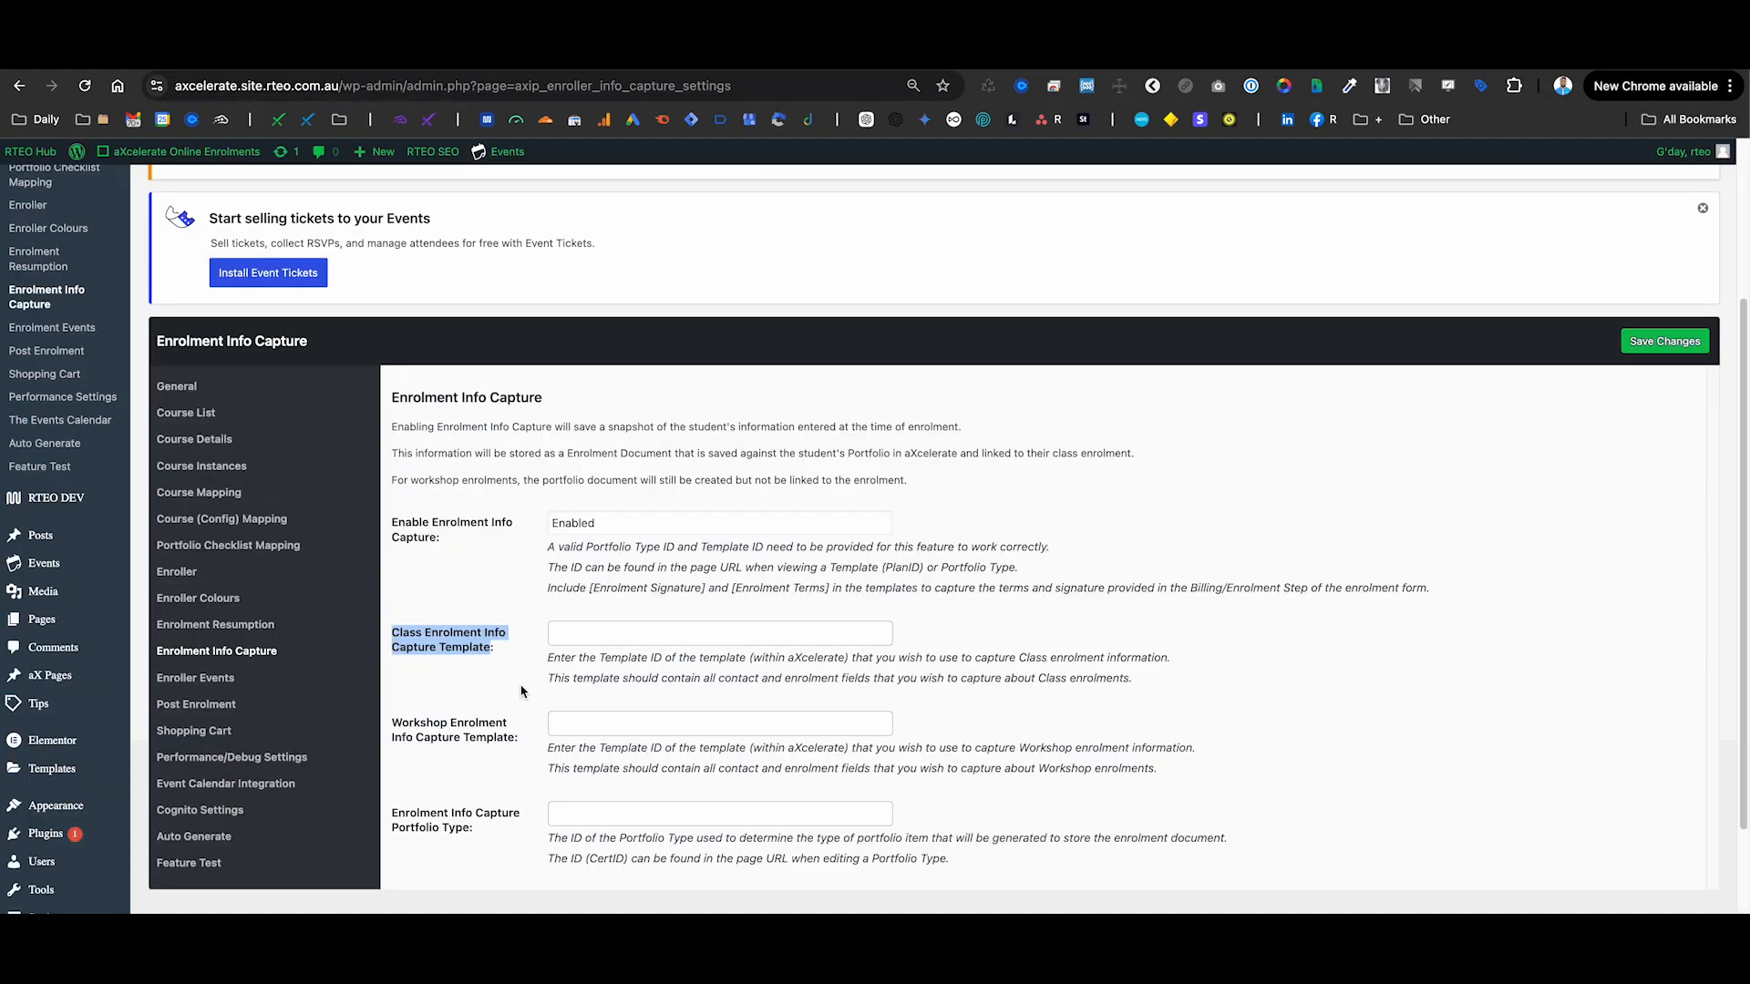
pyautogui.click(584, 637)
pyautogui.hotkey('ctrl', 'v')
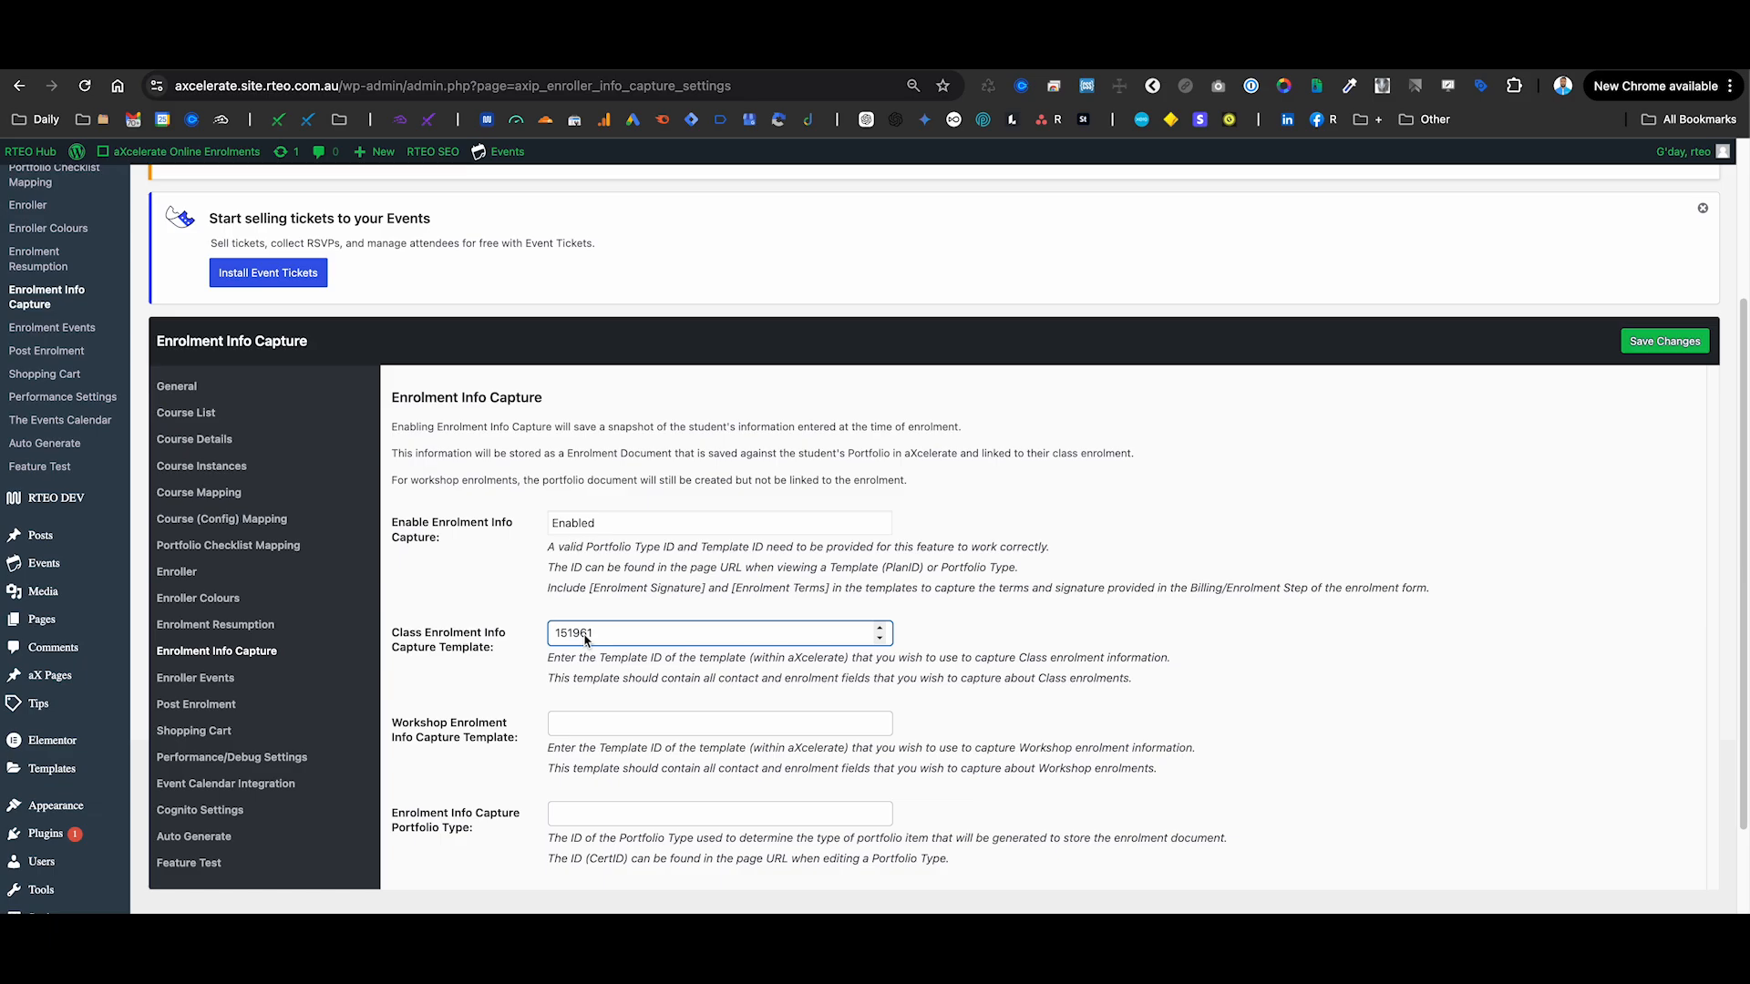
# - Create a contact portfolio type 'Application Online Form' classified as Other
pyautogui.click(1052, 57)
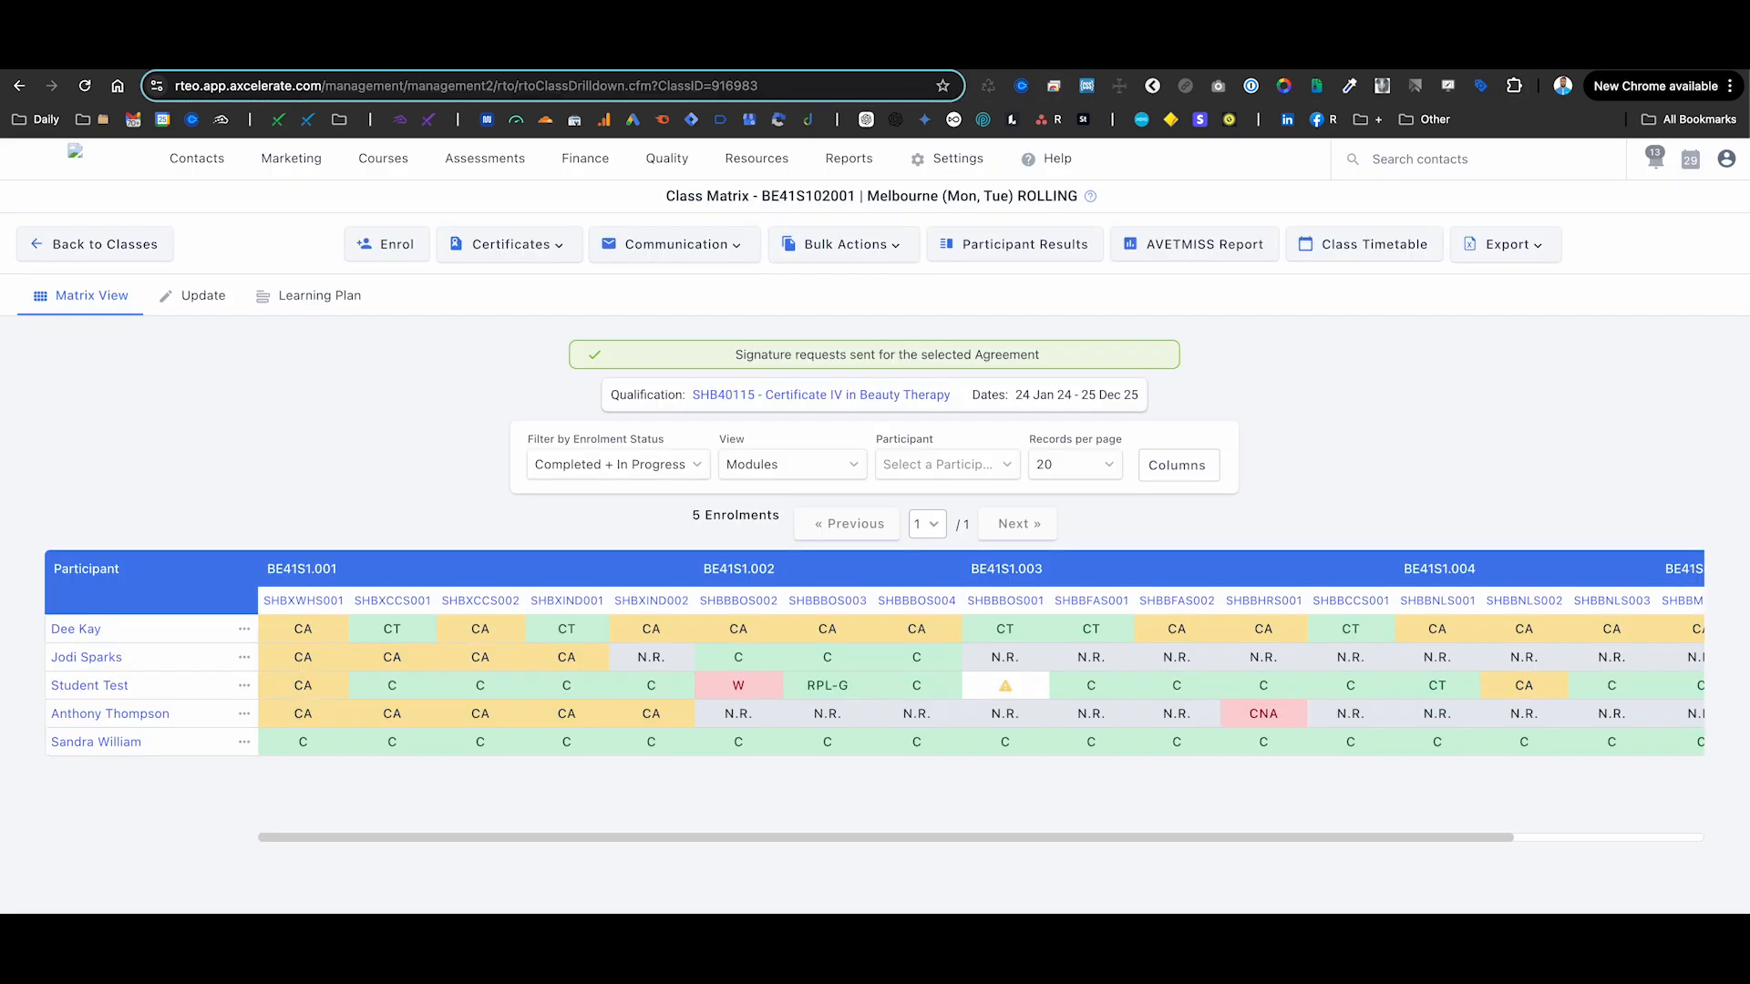
pyautogui.click(953, 160)
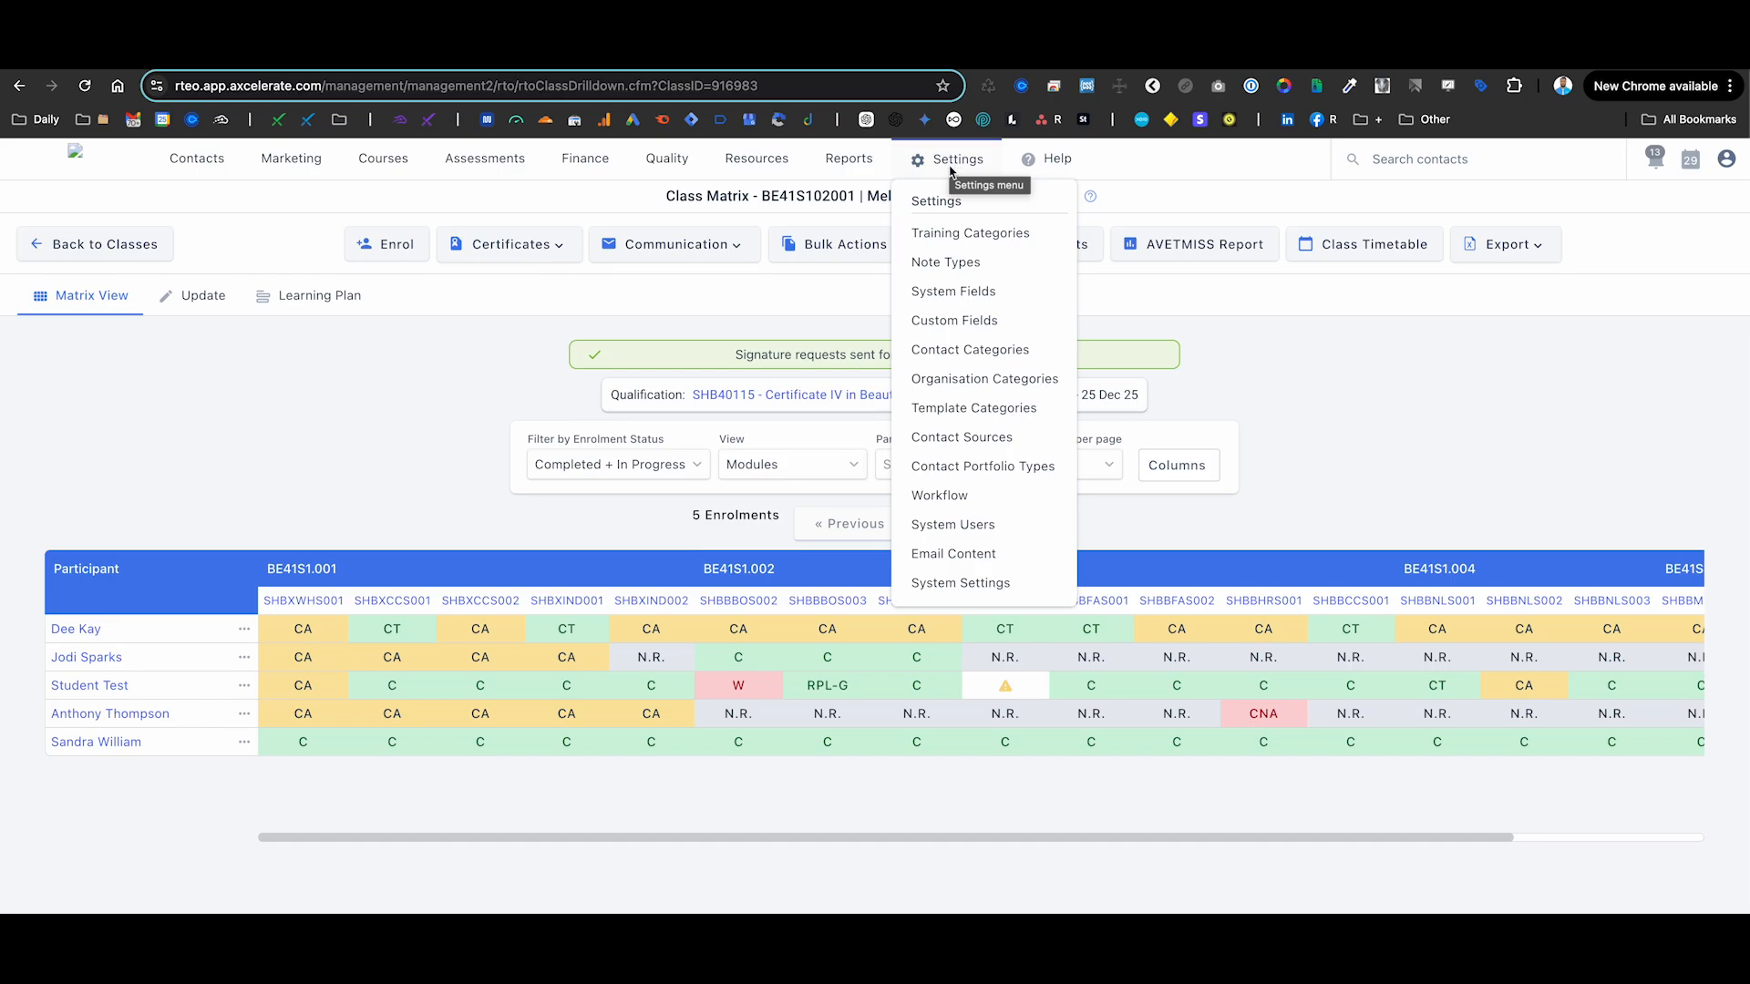
pyautogui.click(946, 466)
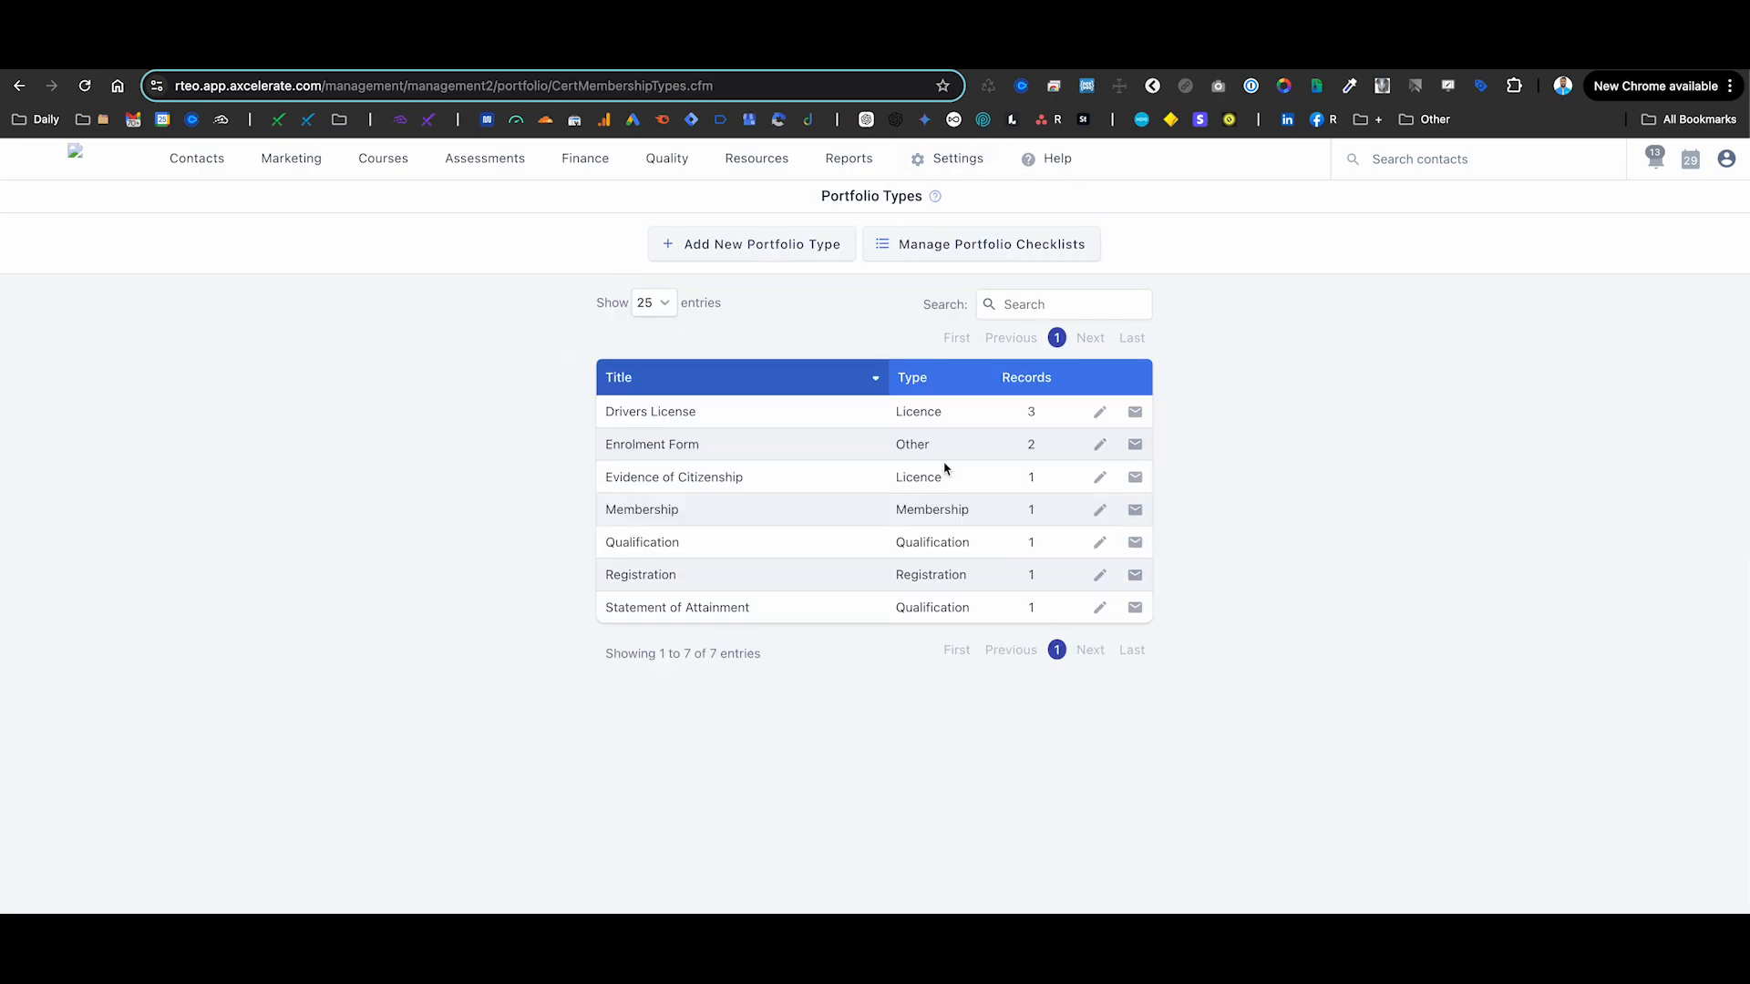
pyautogui.click(794, 248)
pyautogui.click(871, 351)
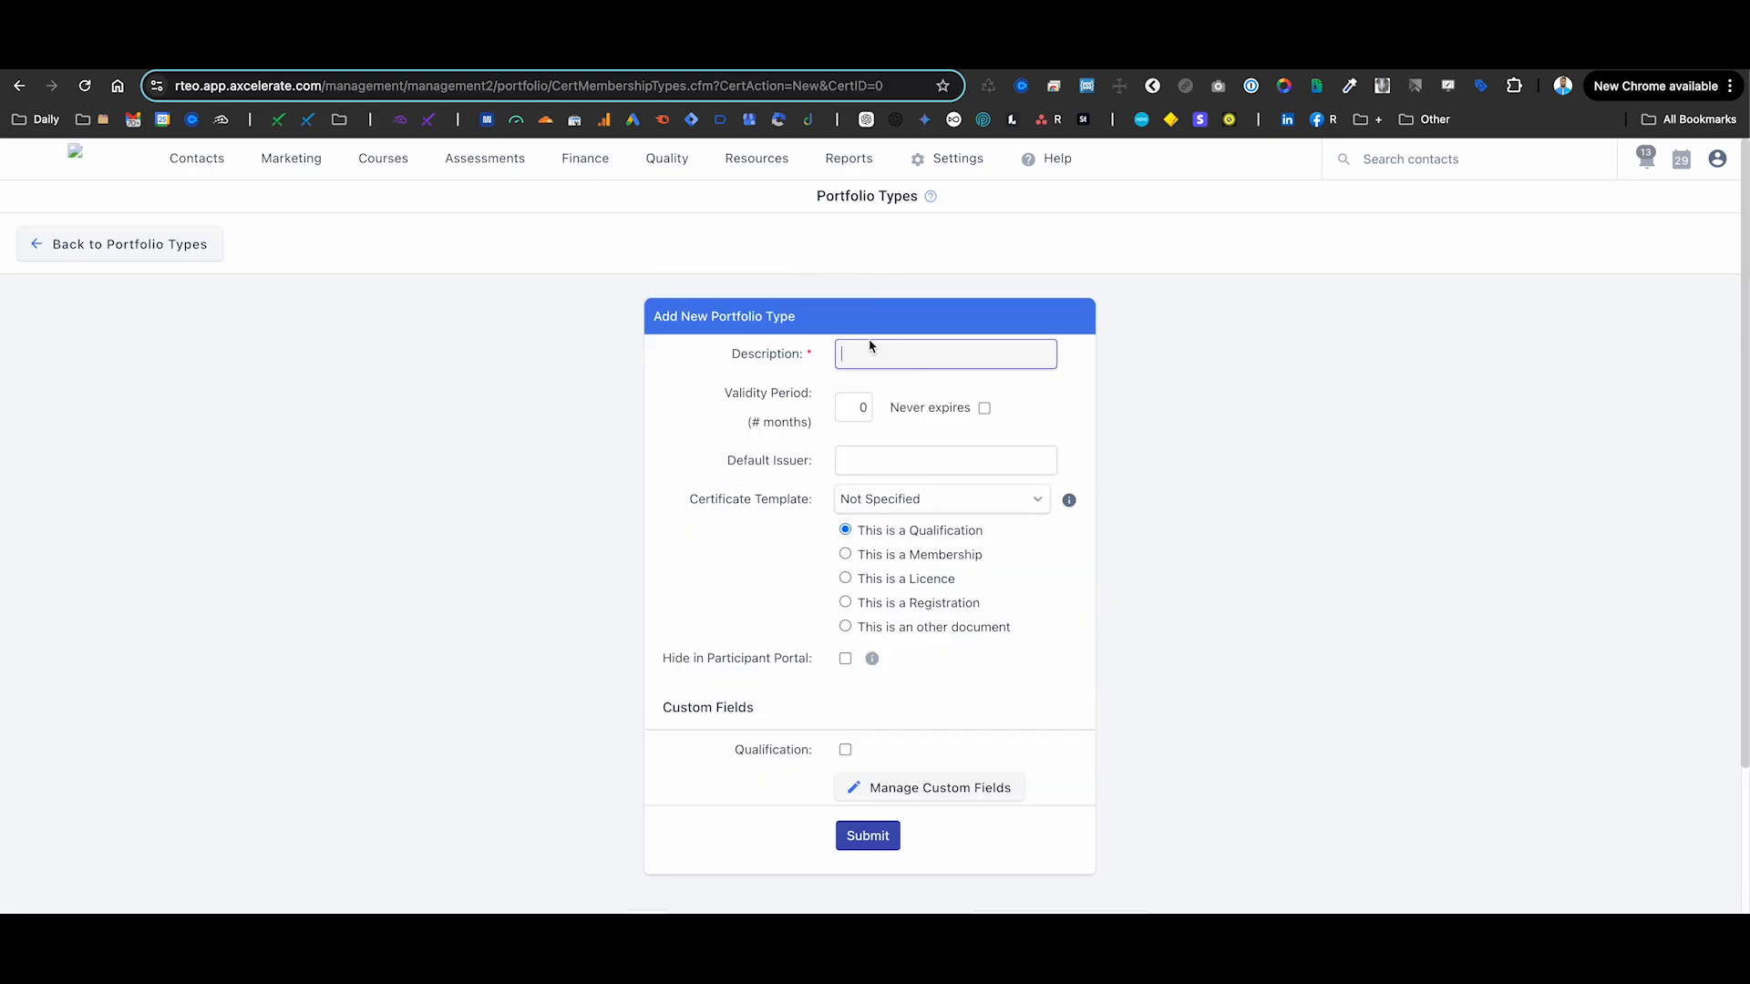
pyautogui.write('Application Online Form')
pyautogui.click(847, 628)
pyautogui.click(870, 845)
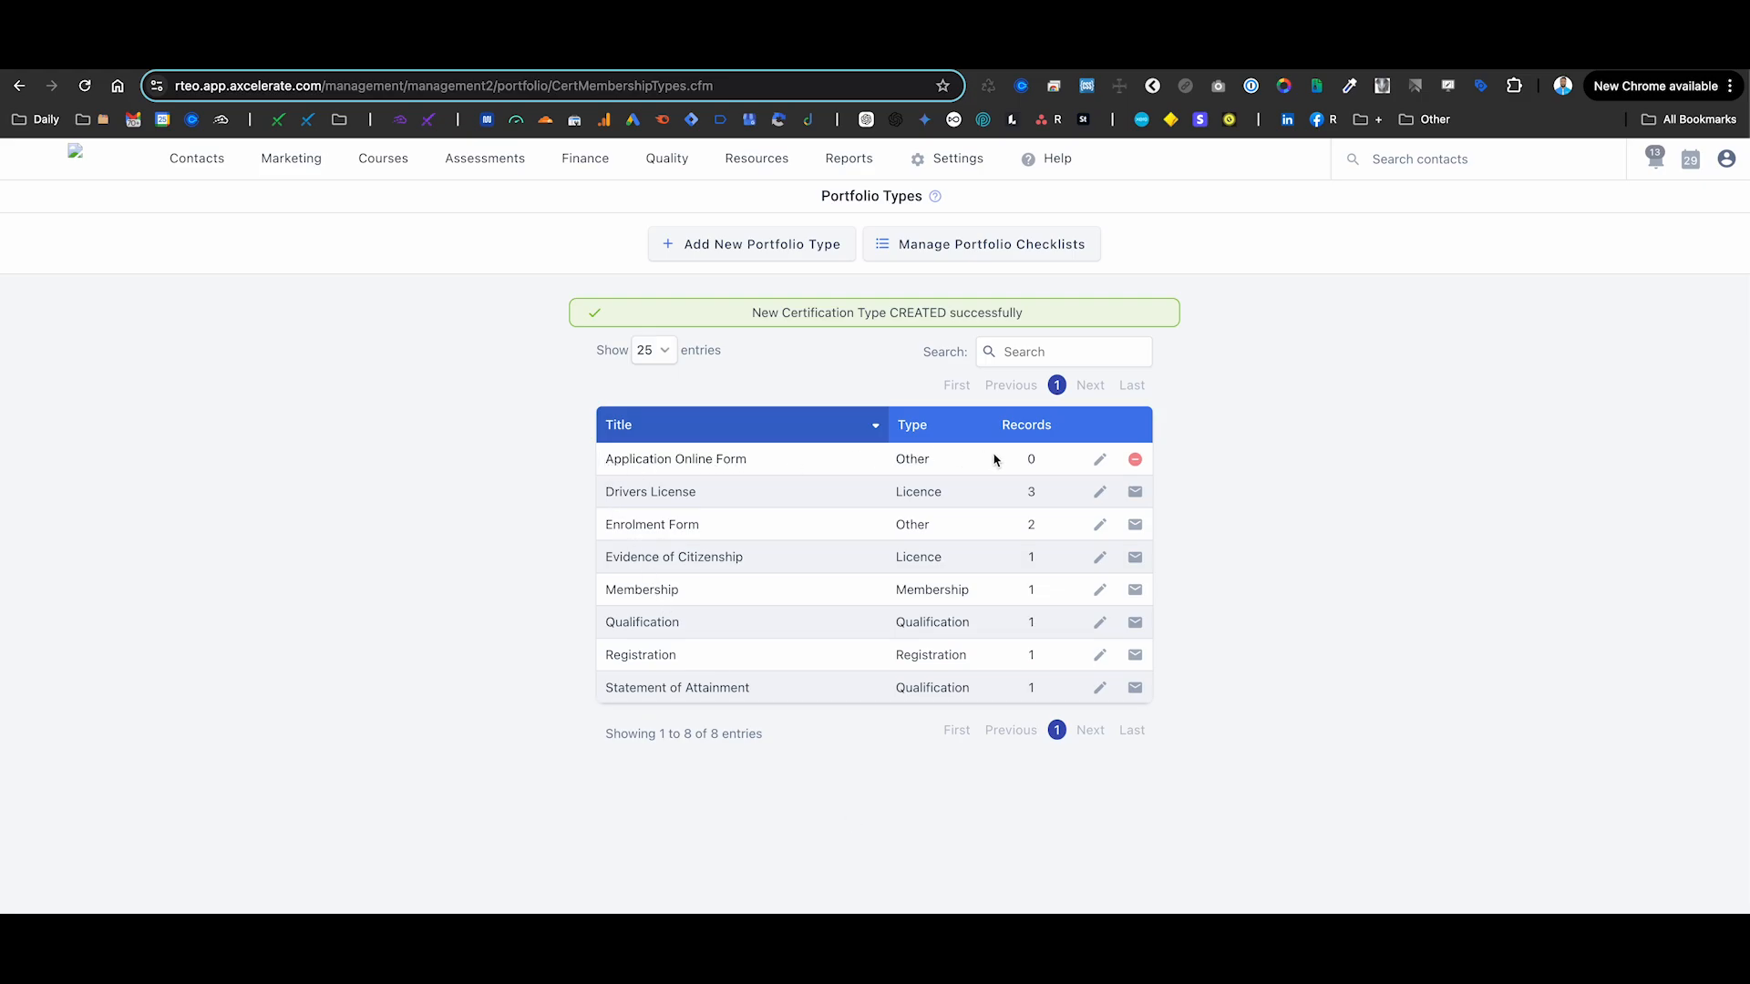
# - Copy the Application Online Form type's CertID 50790 from its edit address
pyautogui.click(1100, 459)
pyautogui.click(836, 86)
pyautogui.moveTo(834, 87); pyautogui.dragTo(978, 92)
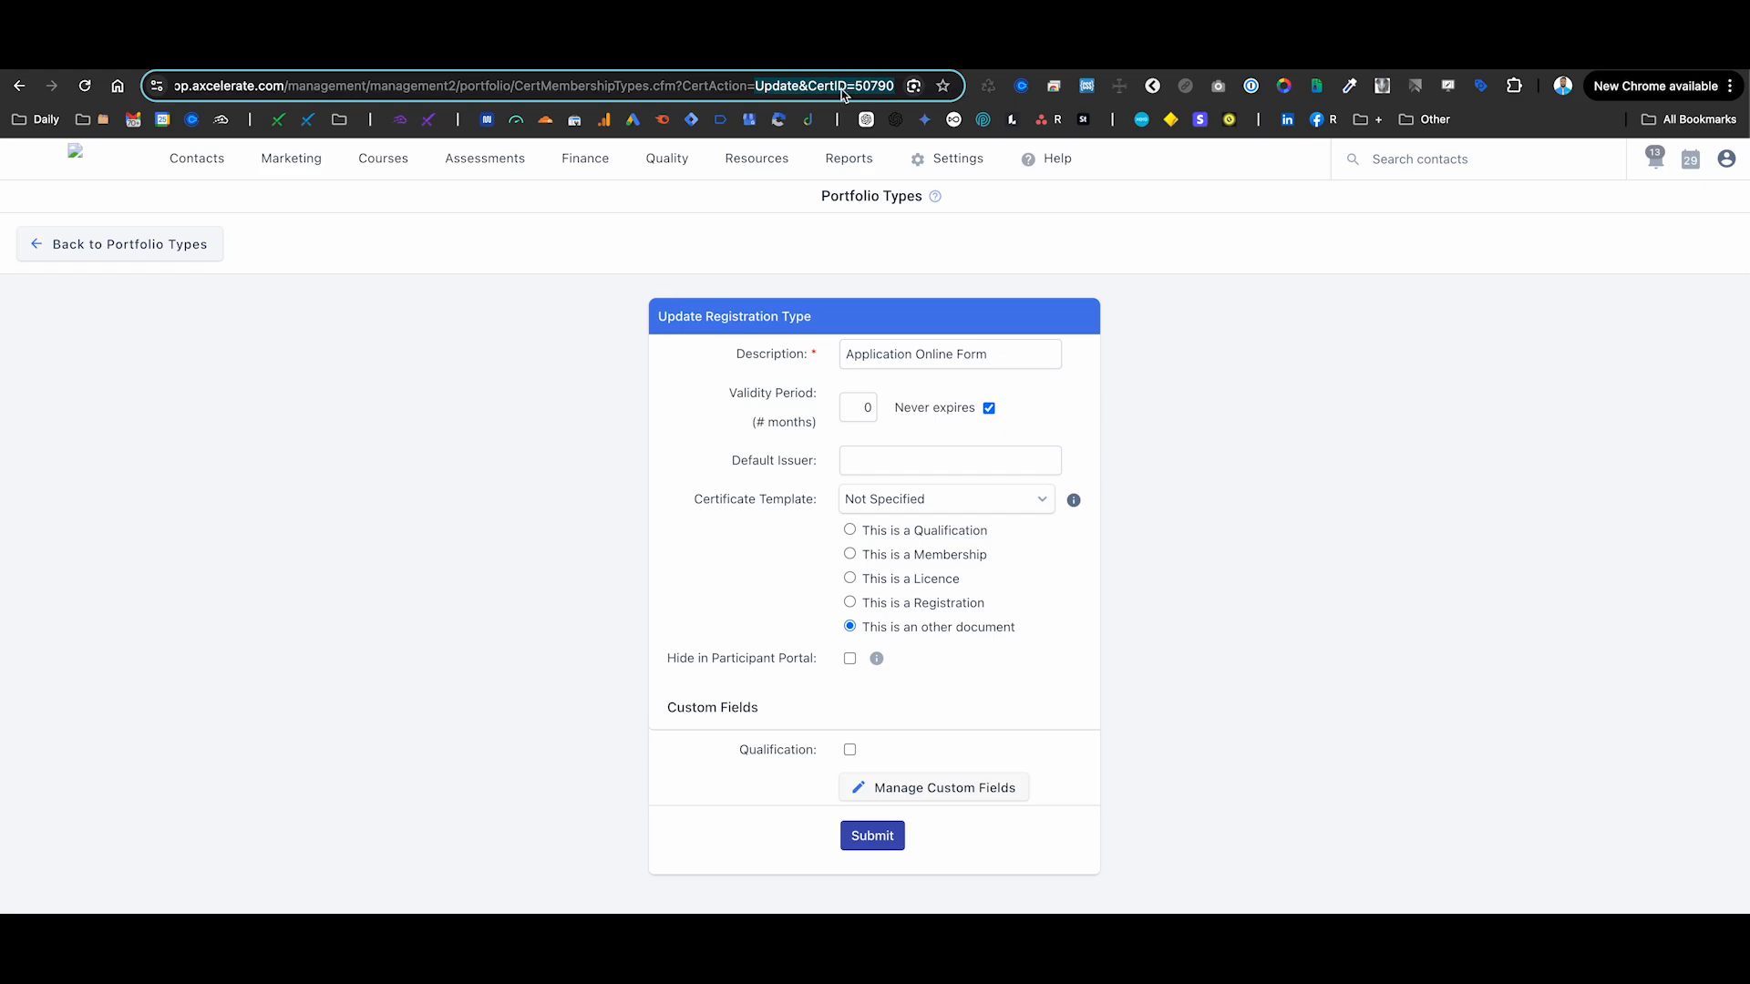
pyautogui.click(842, 91)
pyautogui.doubleClick(854, 89)
pyautogui.press('super+c')
pyautogui.hotkey('ctrl', 'Tab')
# - Paste 50790 into the Enrolment Info Capture Portfolio Type field and highlight the related settings
pyautogui.scroll(-1, 1210, 462)
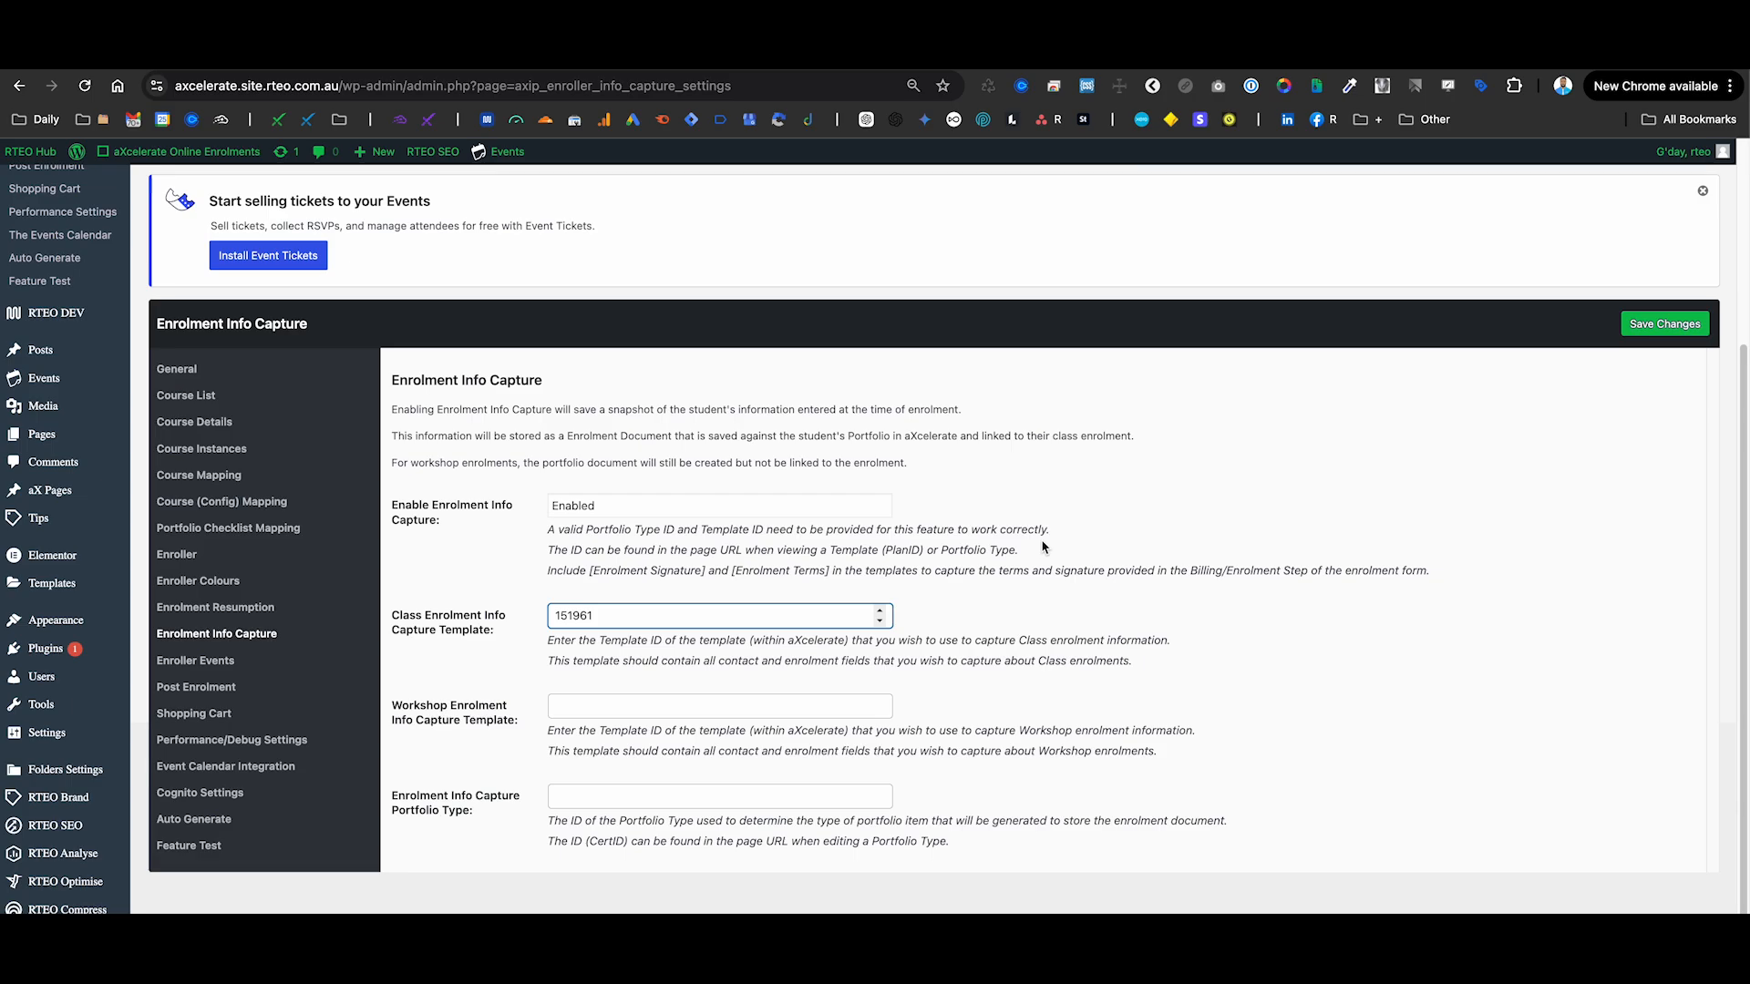
pyautogui.click(572, 800)
pyautogui.press('super+v')
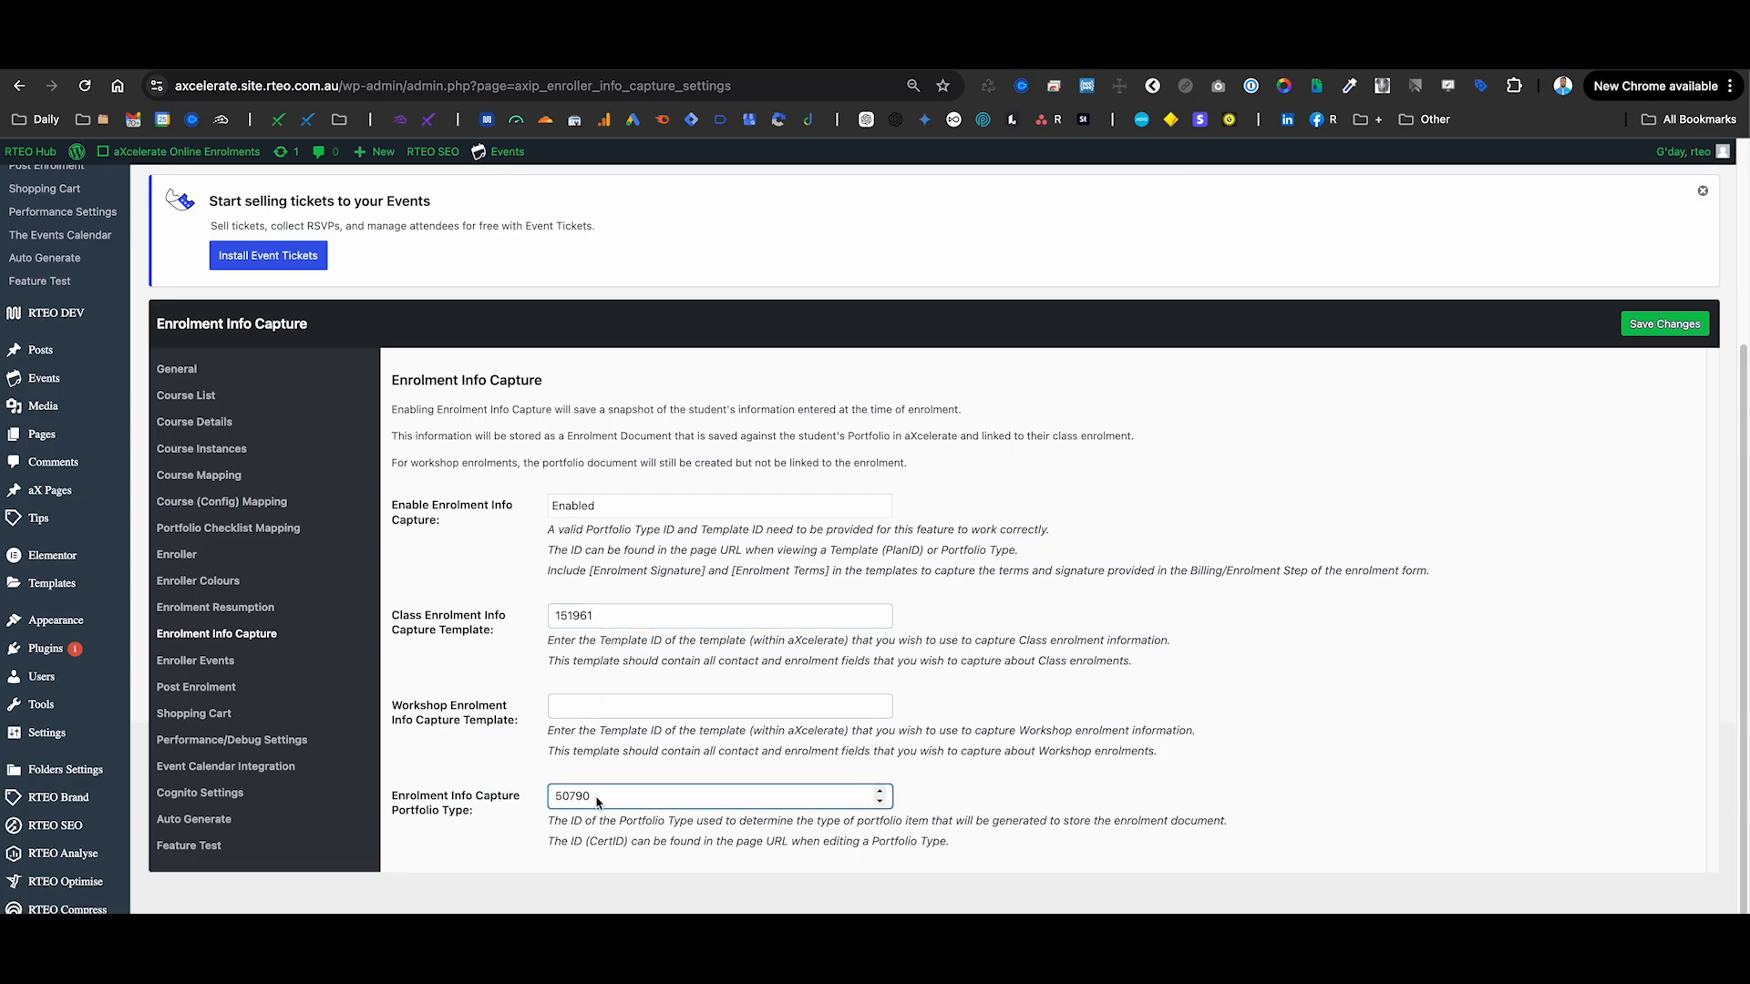
pyautogui.moveTo(594, 616); pyautogui.dragTo(539, 617)
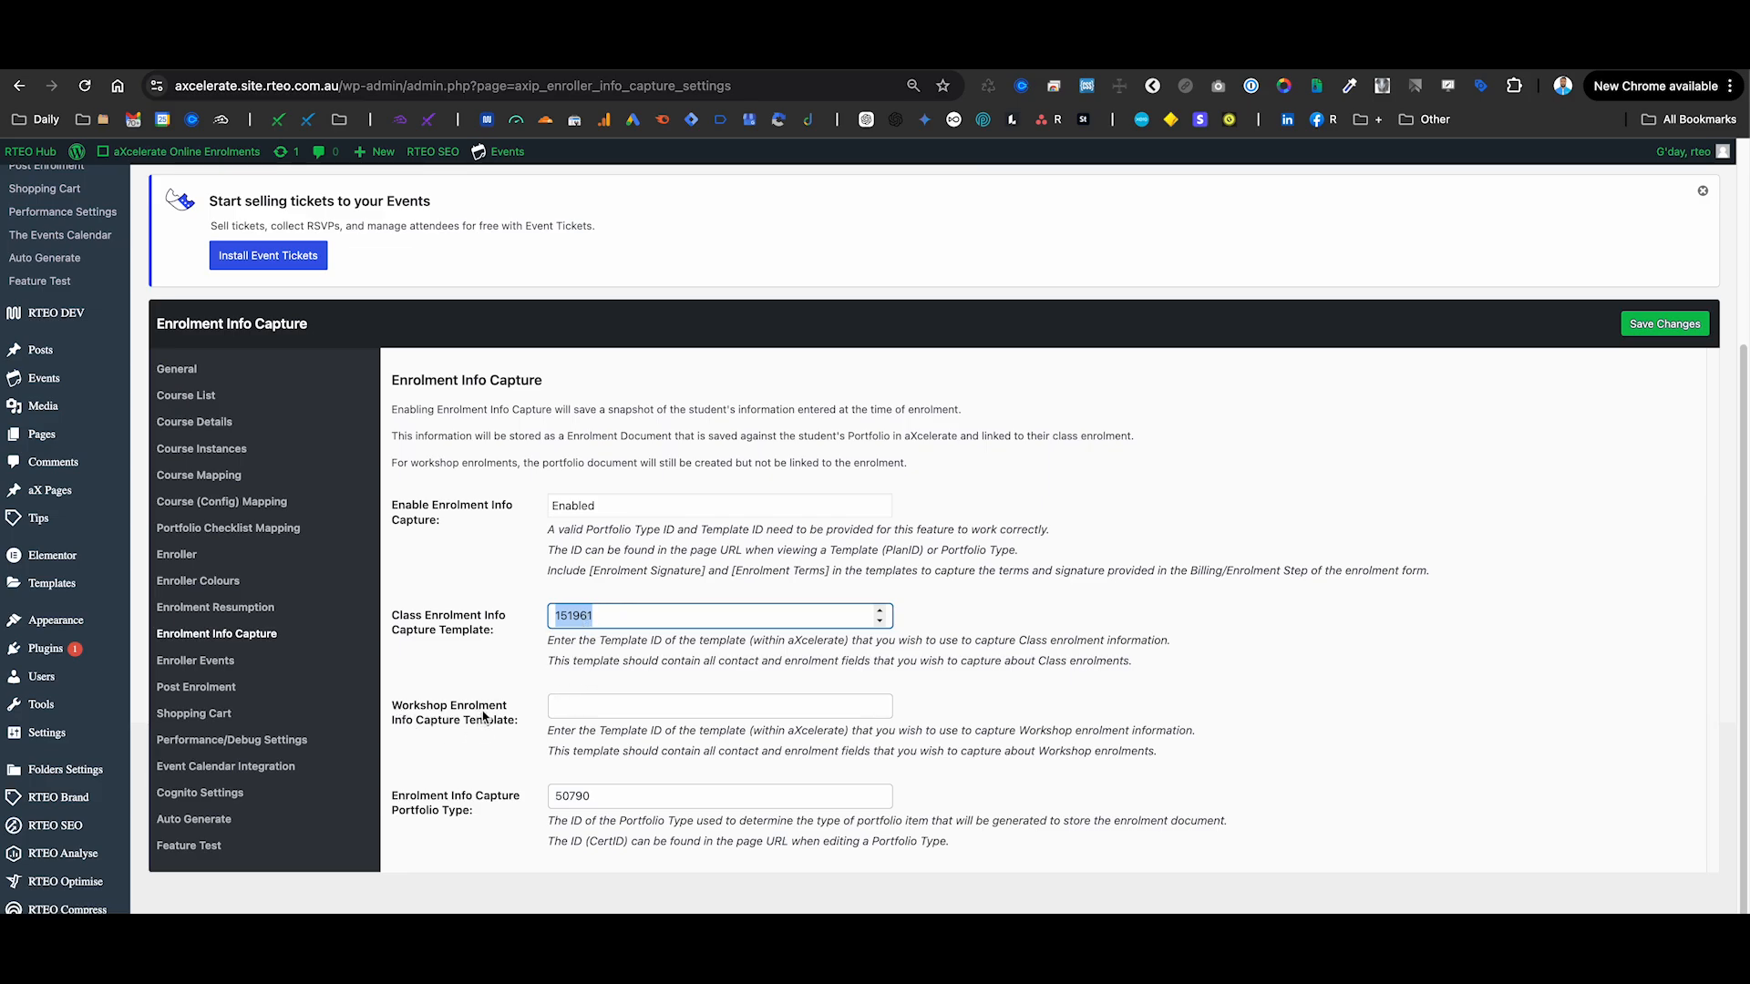
pyautogui.moveTo(526, 719); pyautogui.dragTo(394, 712)
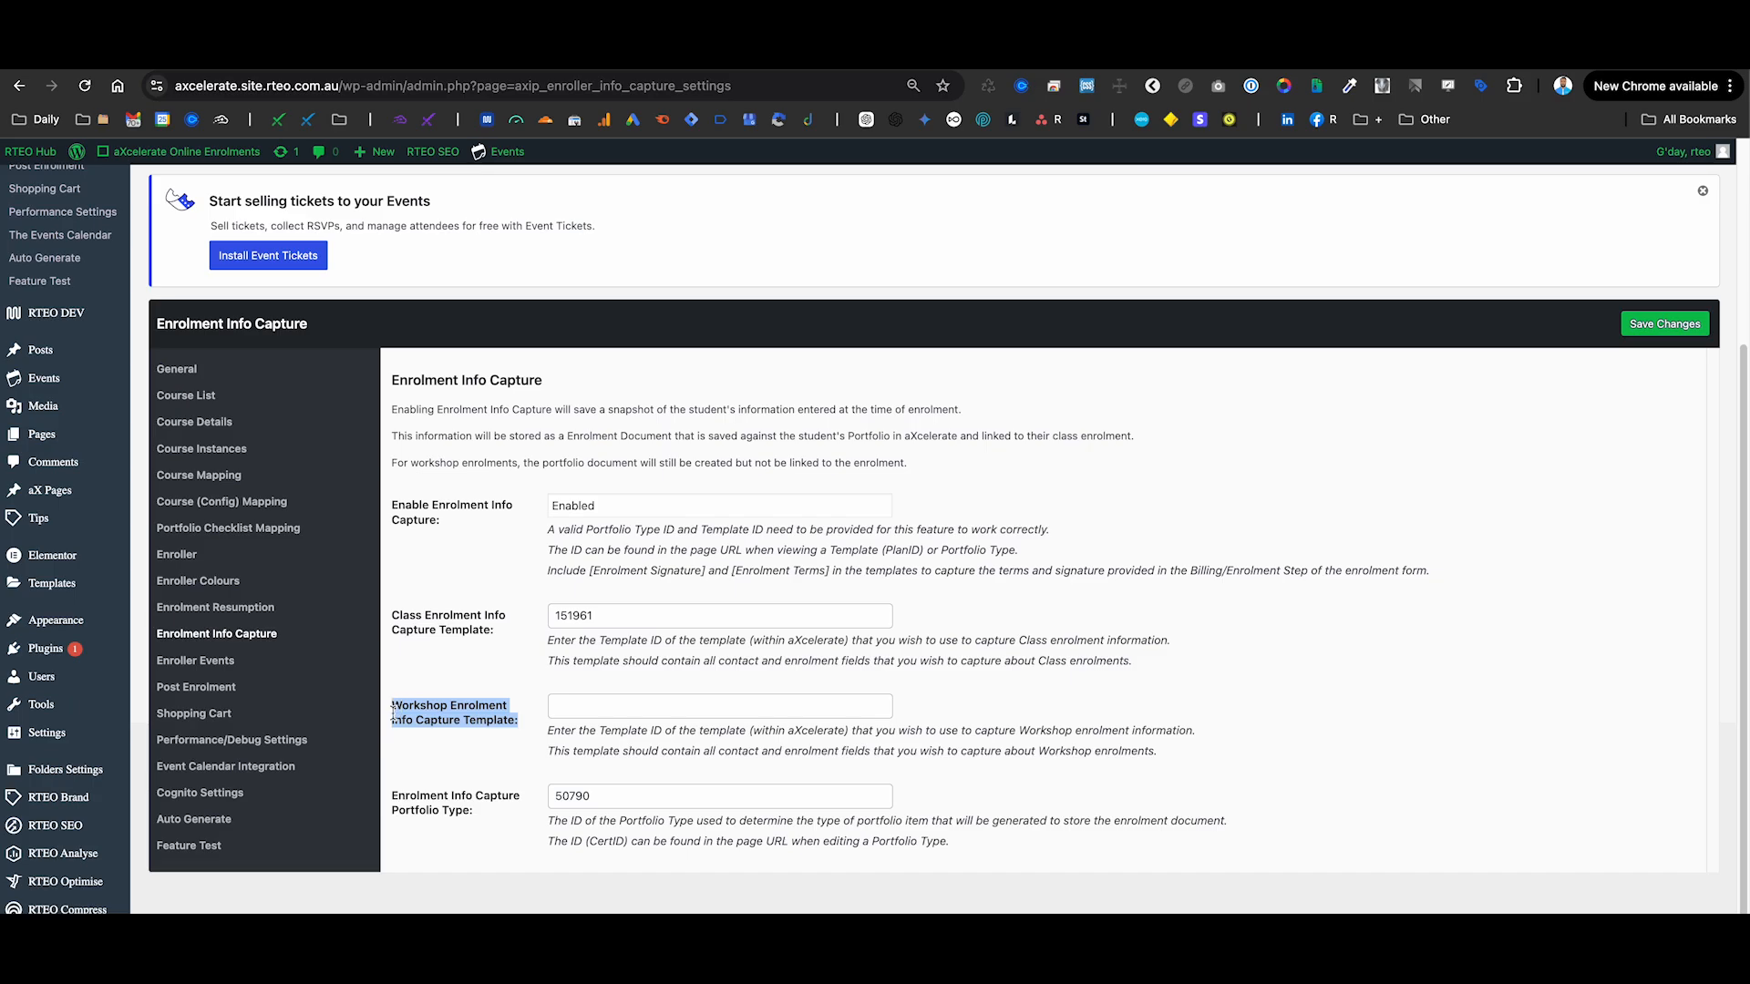
pyautogui.moveTo(501, 640); pyautogui.dragTo(402, 613)
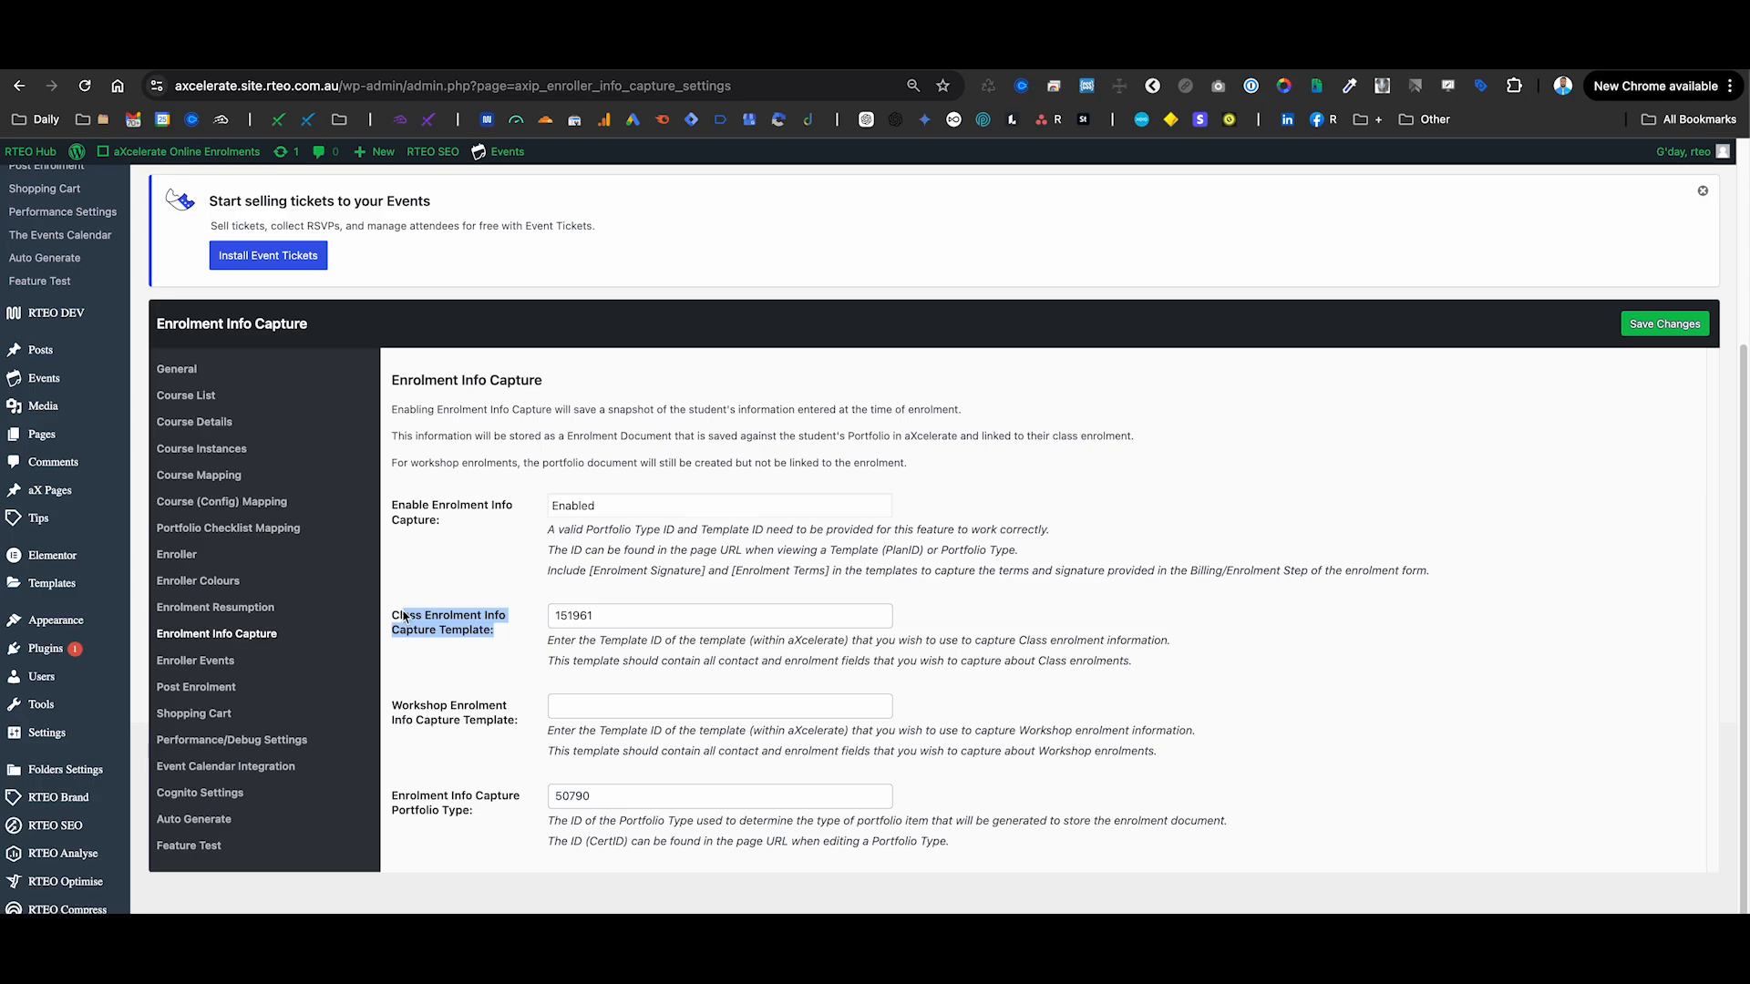
pyautogui.click(399, 627)
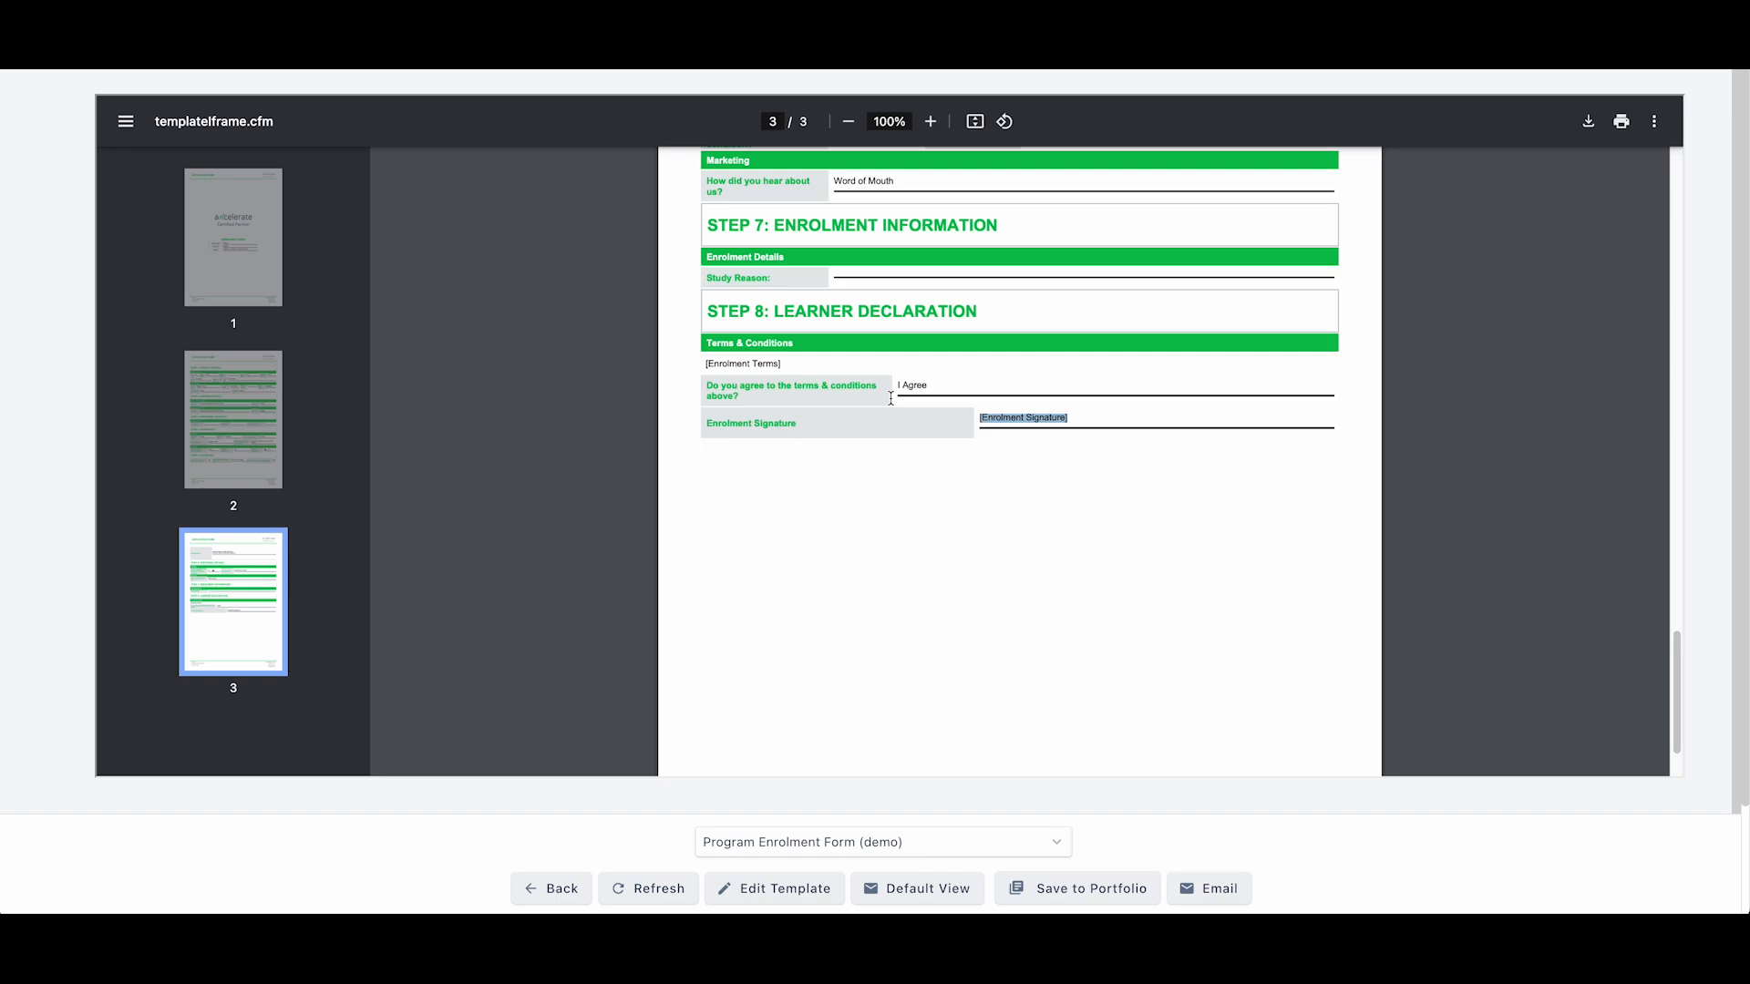
# - Return the template preview to its Default View
pyautogui.click(9, 62)
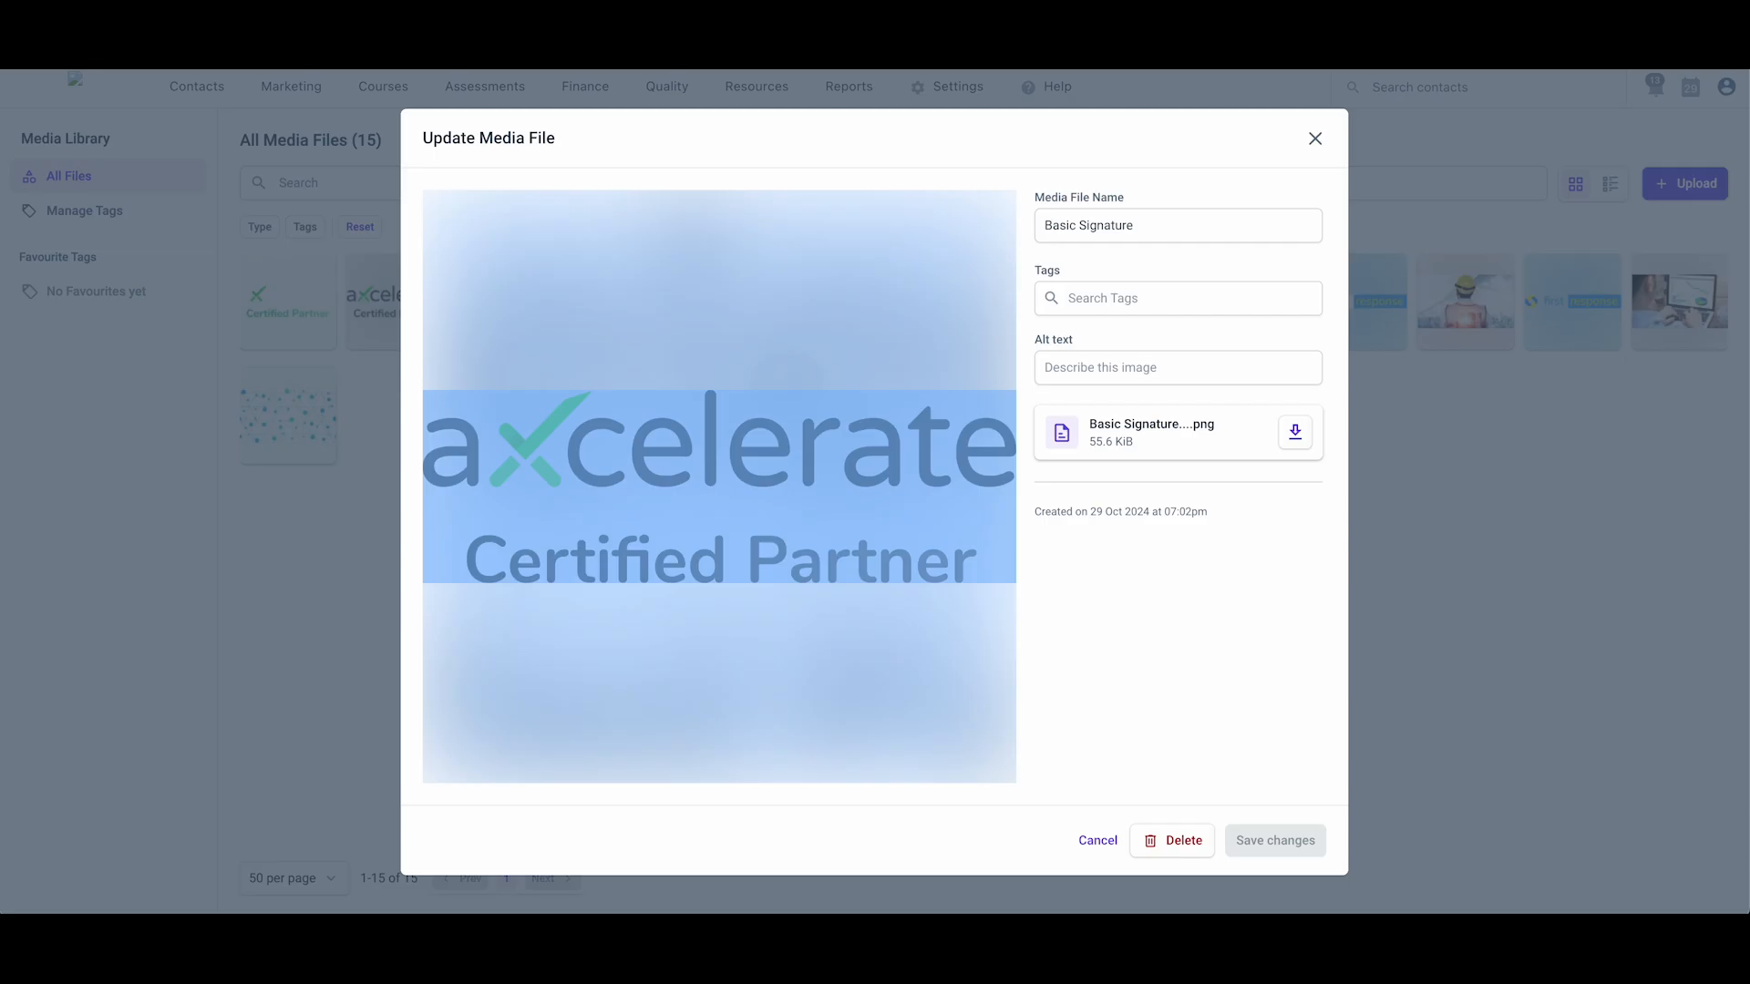
# - Open the Program Enrolment Form (demo) template from a 'demo' search in the templates list
pyautogui.click(224, 520)
pyautogui.moveTo(394, 91)
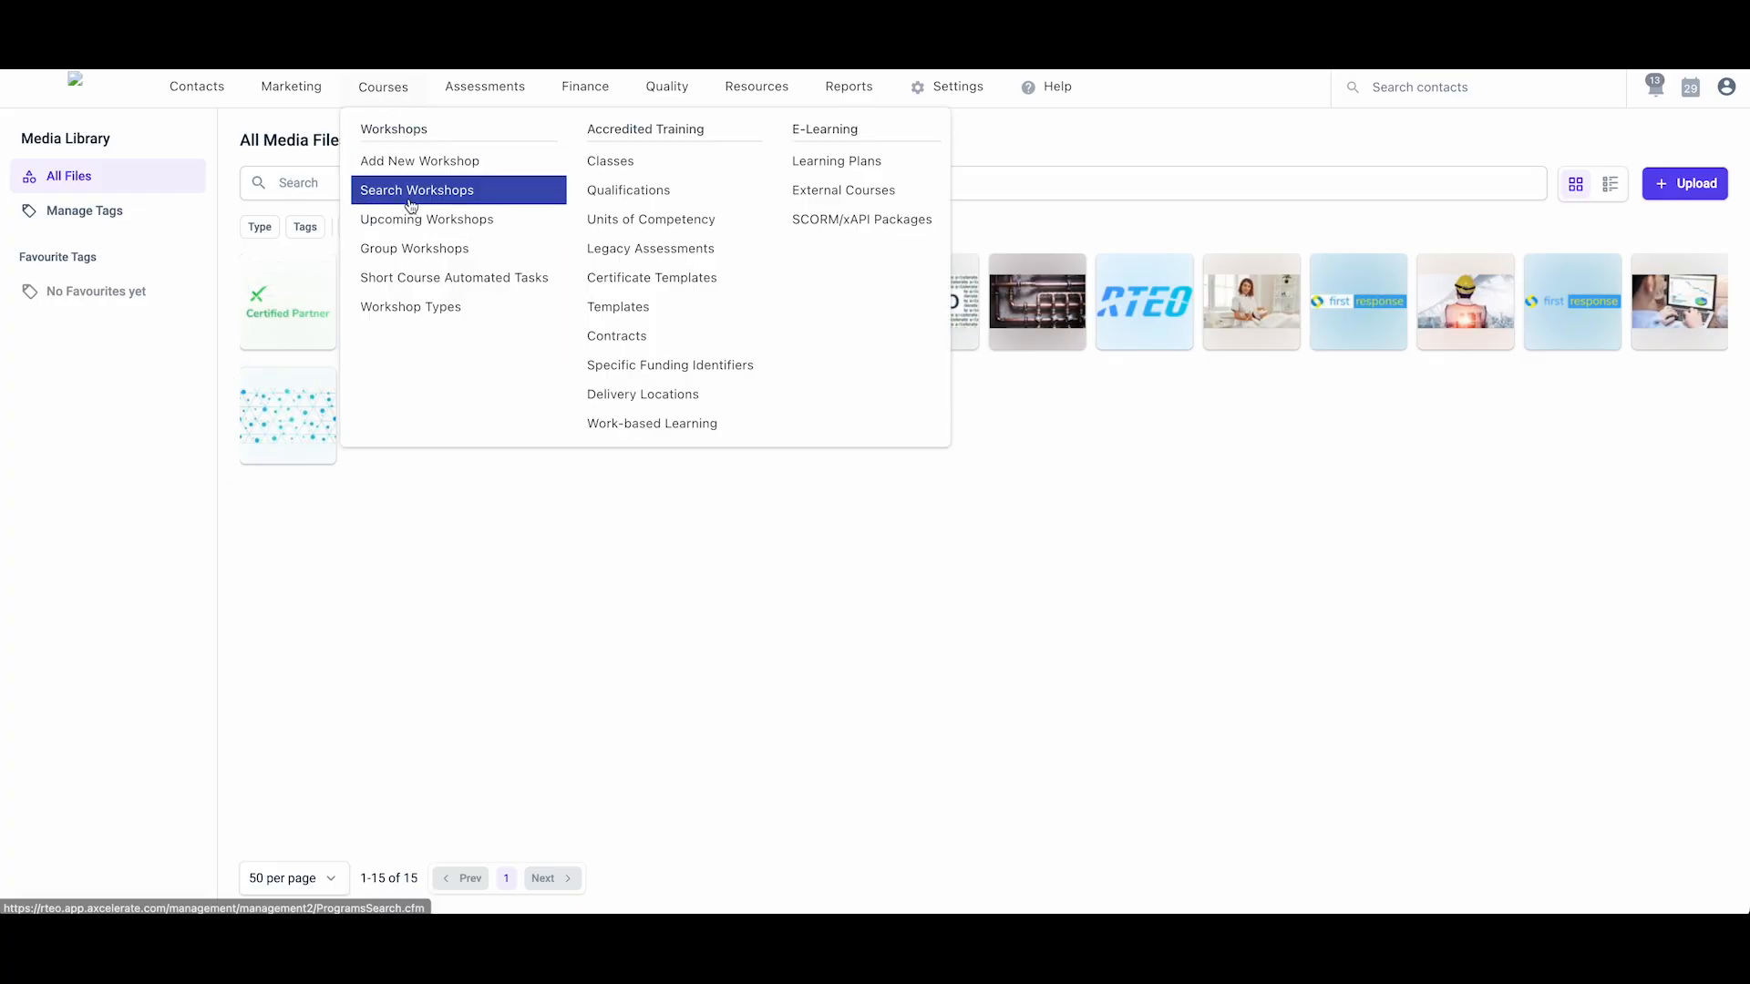
pyautogui.click(624, 308)
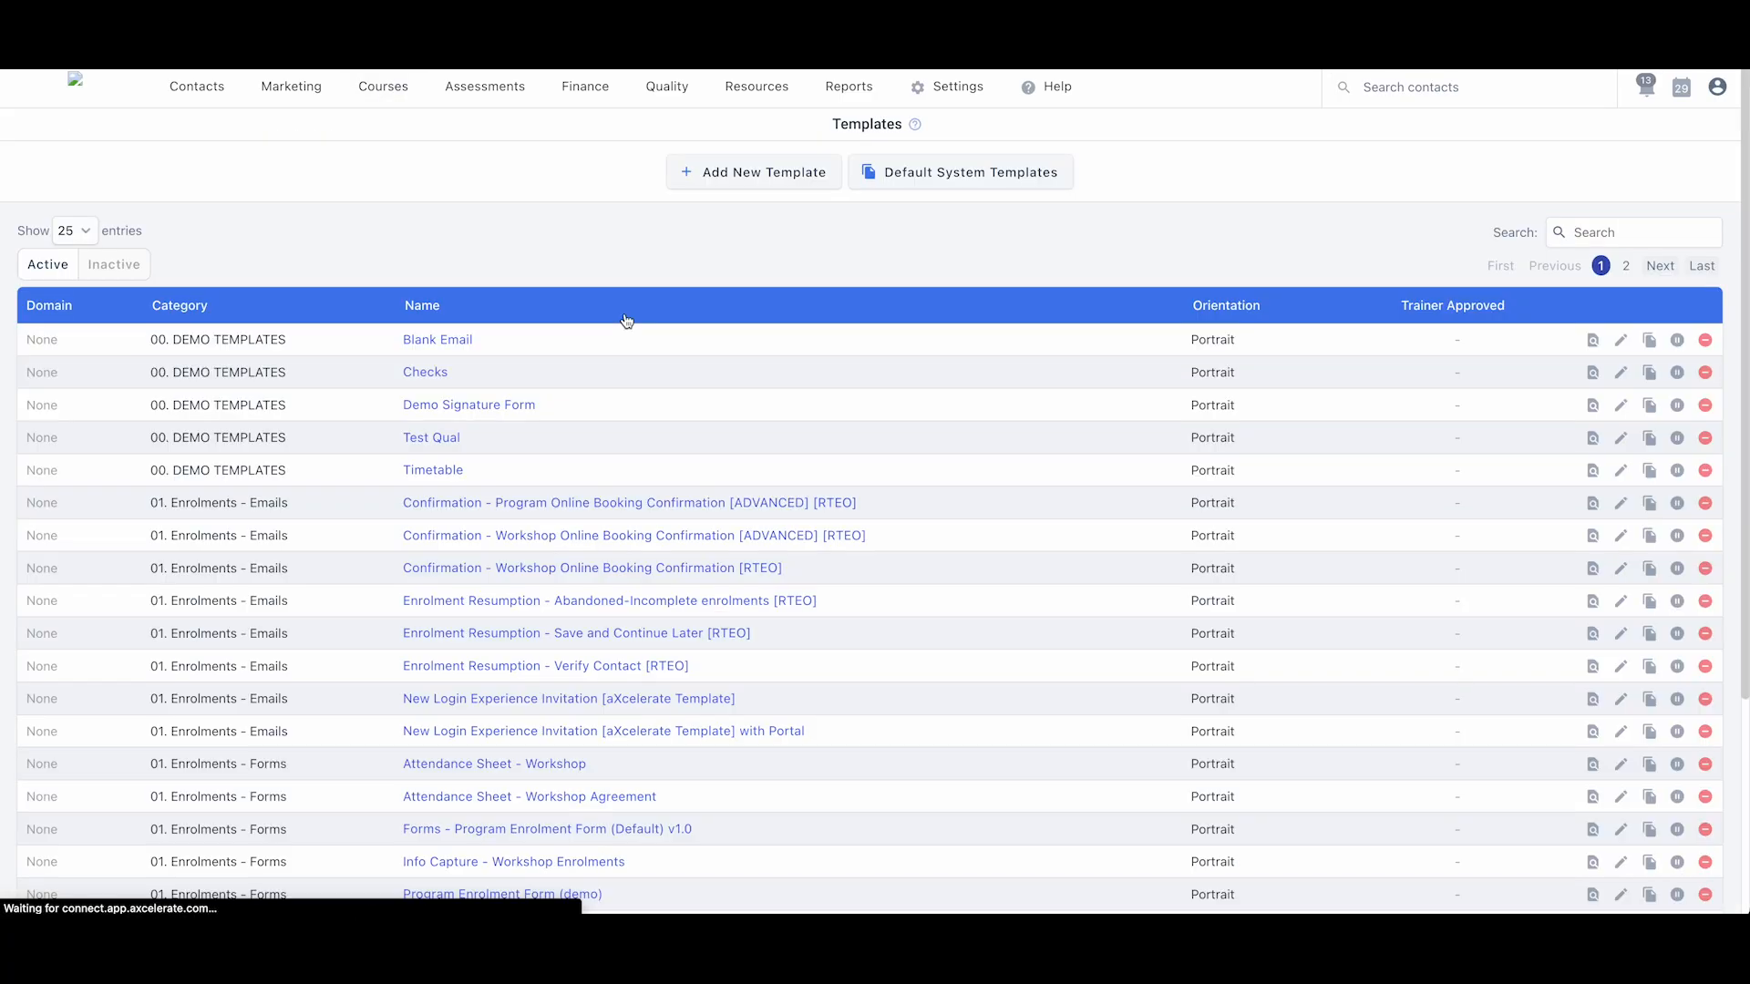
pyautogui.click(1556, 234)
pyautogui.write('demo')
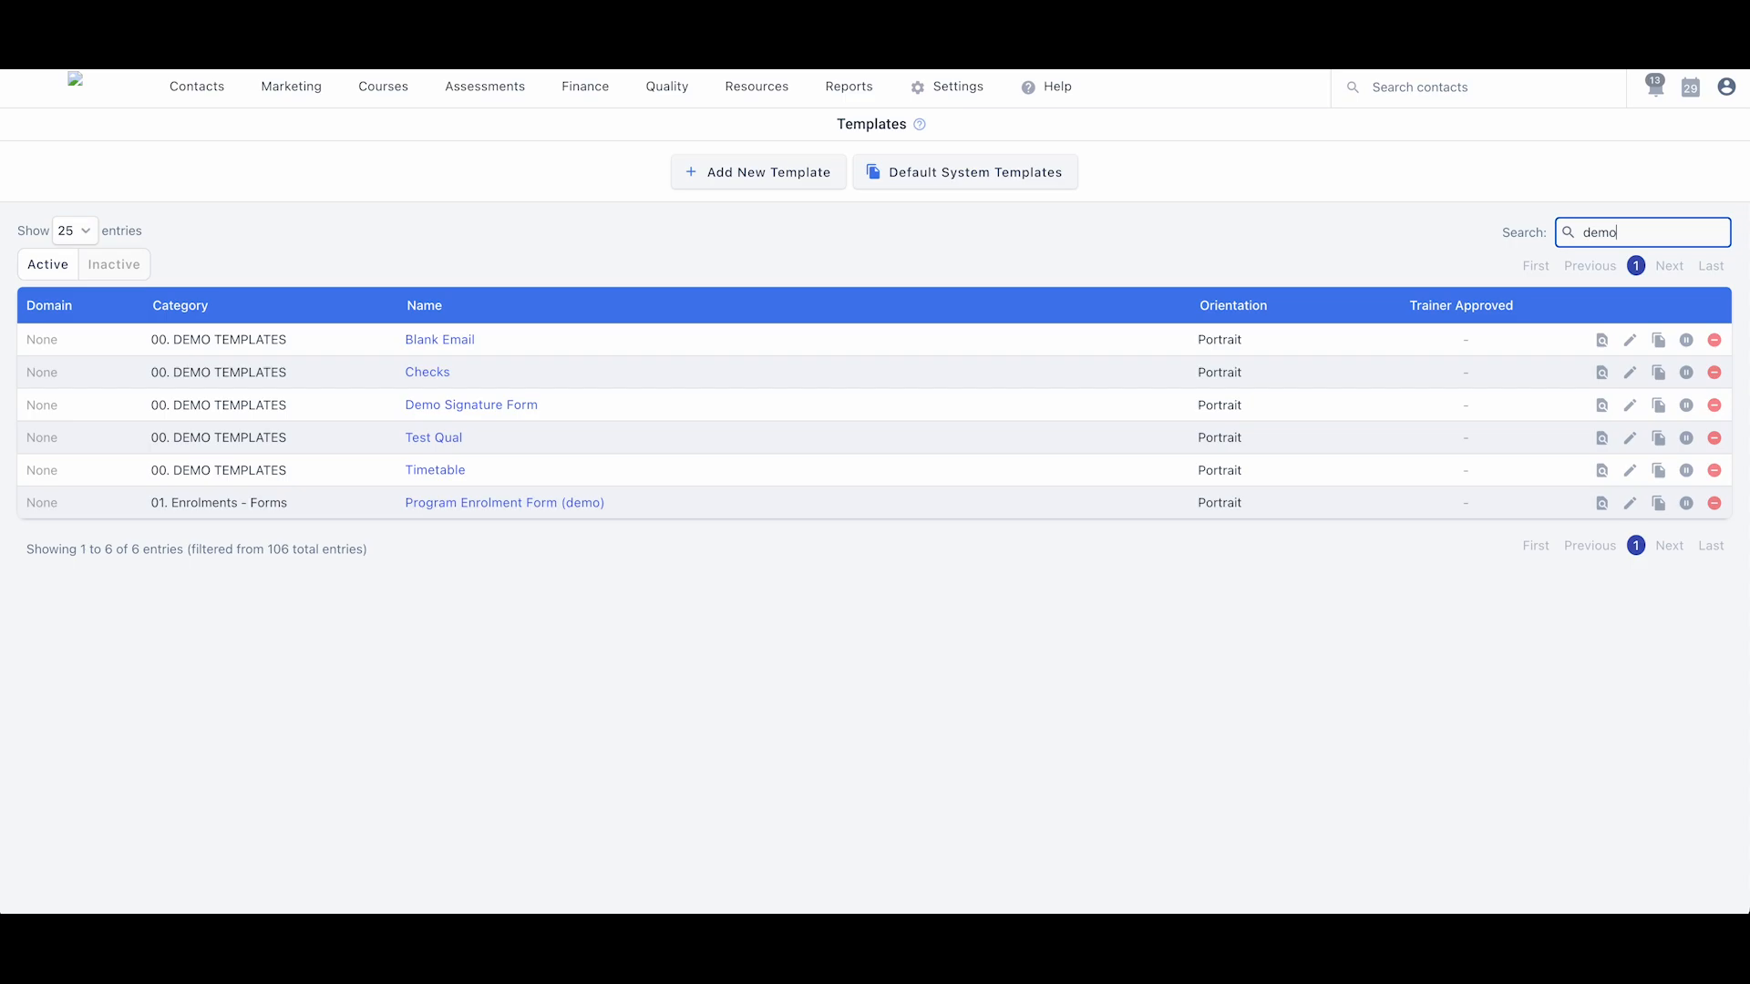
pyautogui.click(486, 504)
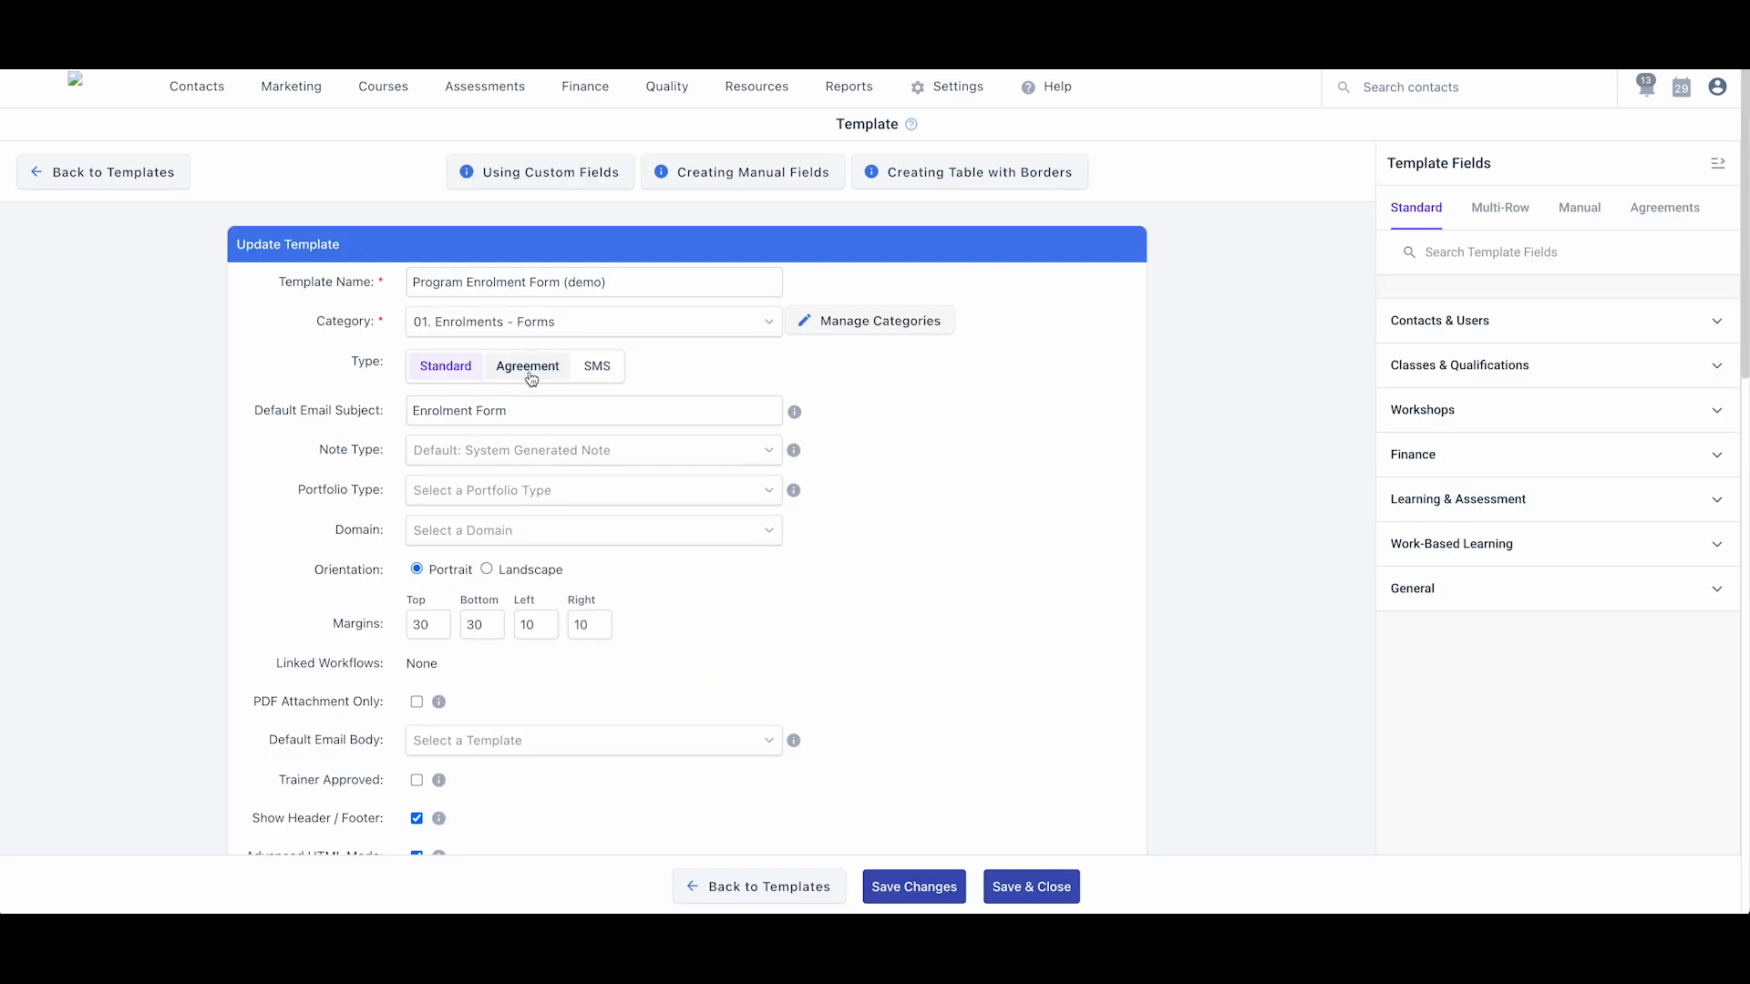
# - Set the template Type to Agreement with Due Days 5 and Expiry Days 5
pyautogui.click(533, 375)
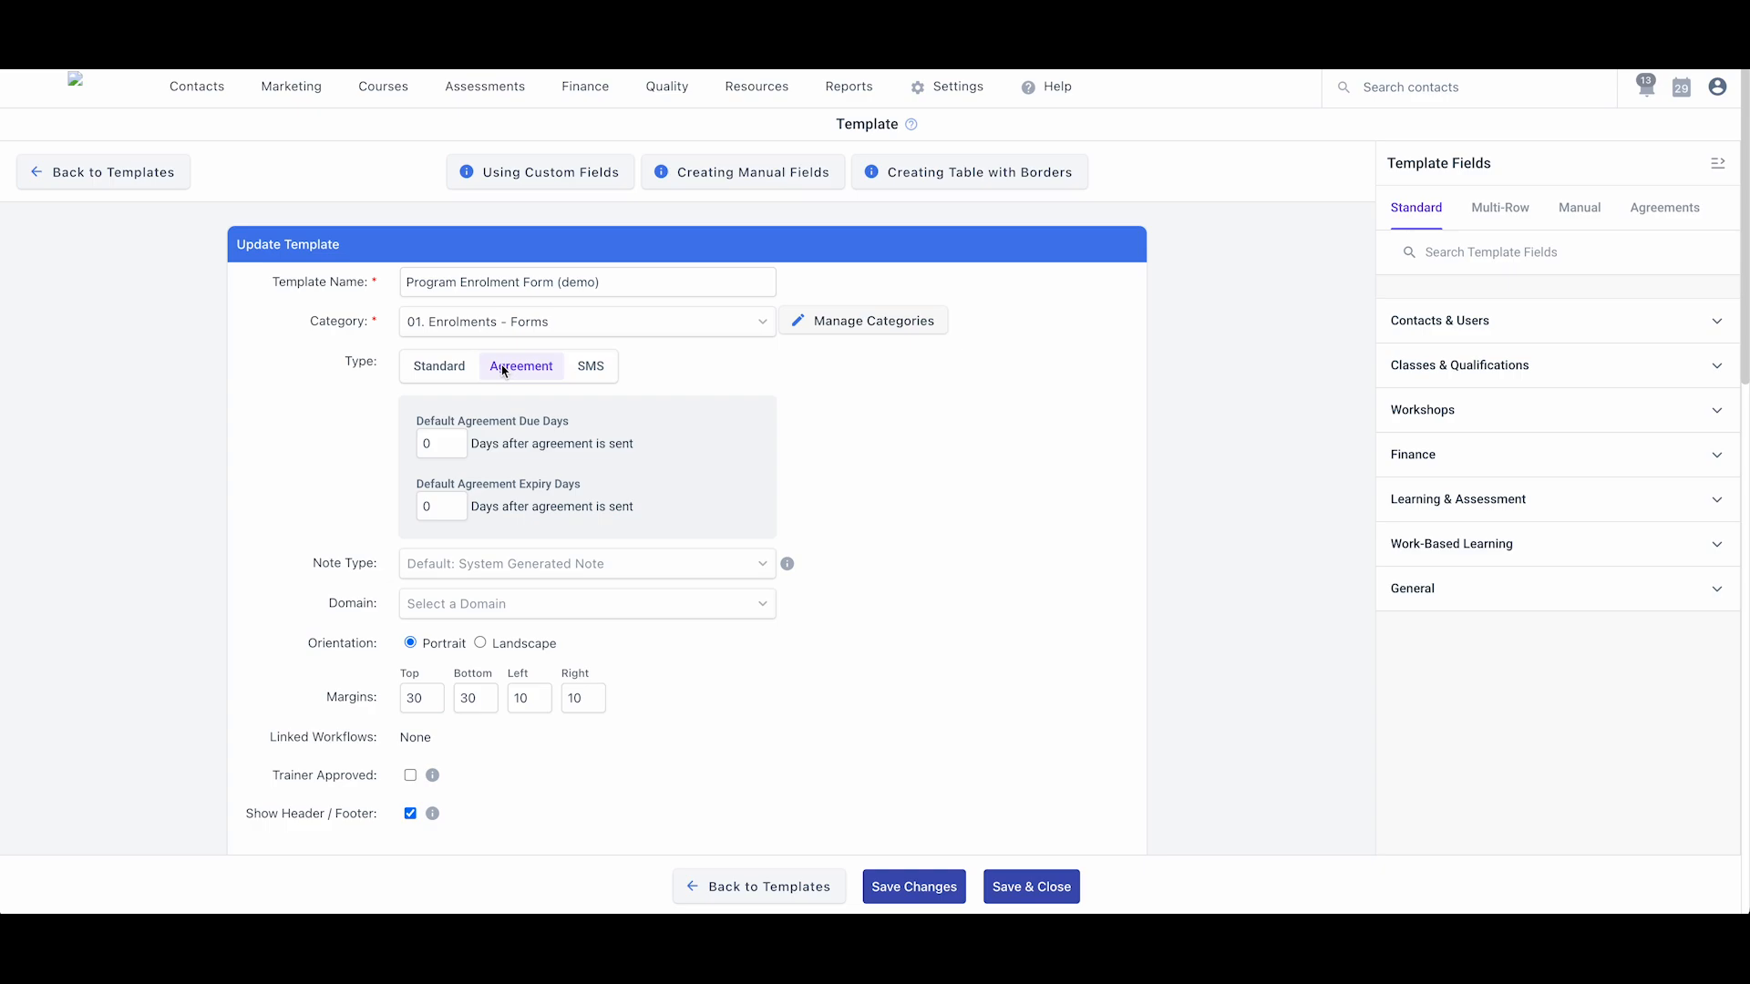
pyautogui.doubleClick(443, 441)
pyautogui.write('5')
pyautogui.doubleClick(435, 503)
pyautogui.write('5')
pyautogui.scroll(-1, 215, 647)
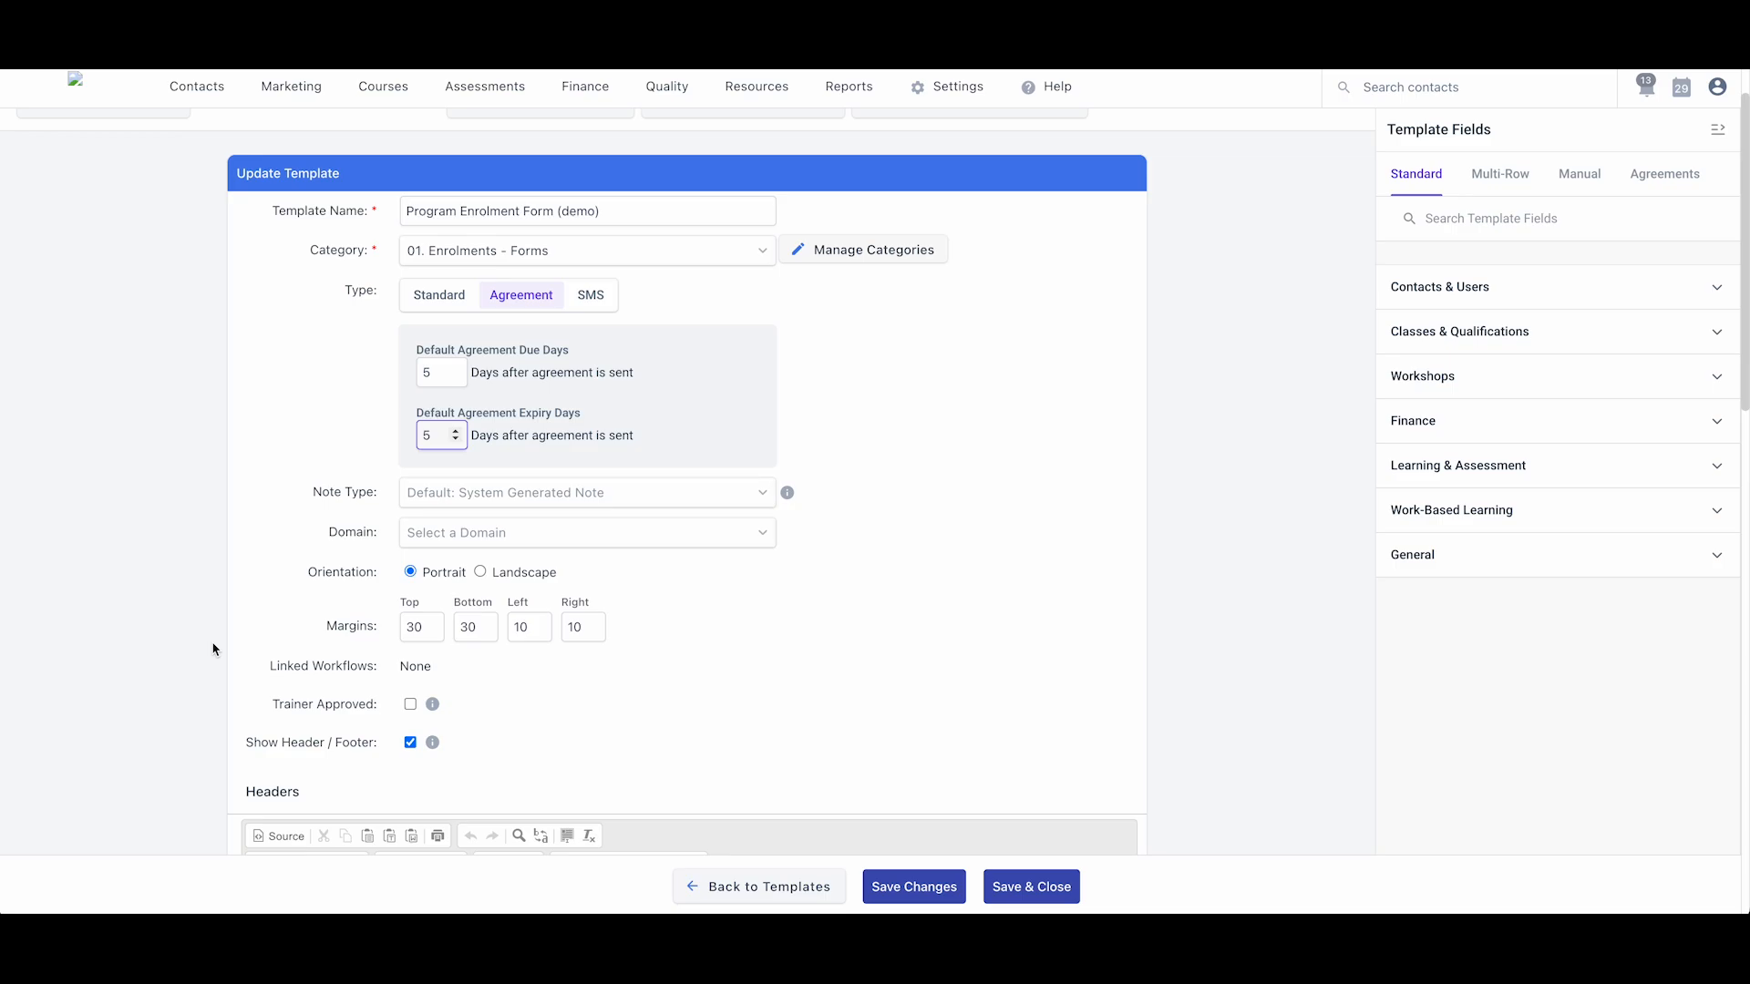
# - Replace the [Enrolment Terms] placeholder with 'The terms of this enrolment are the following'
pyautogui.scroll(-8, 201, 653)
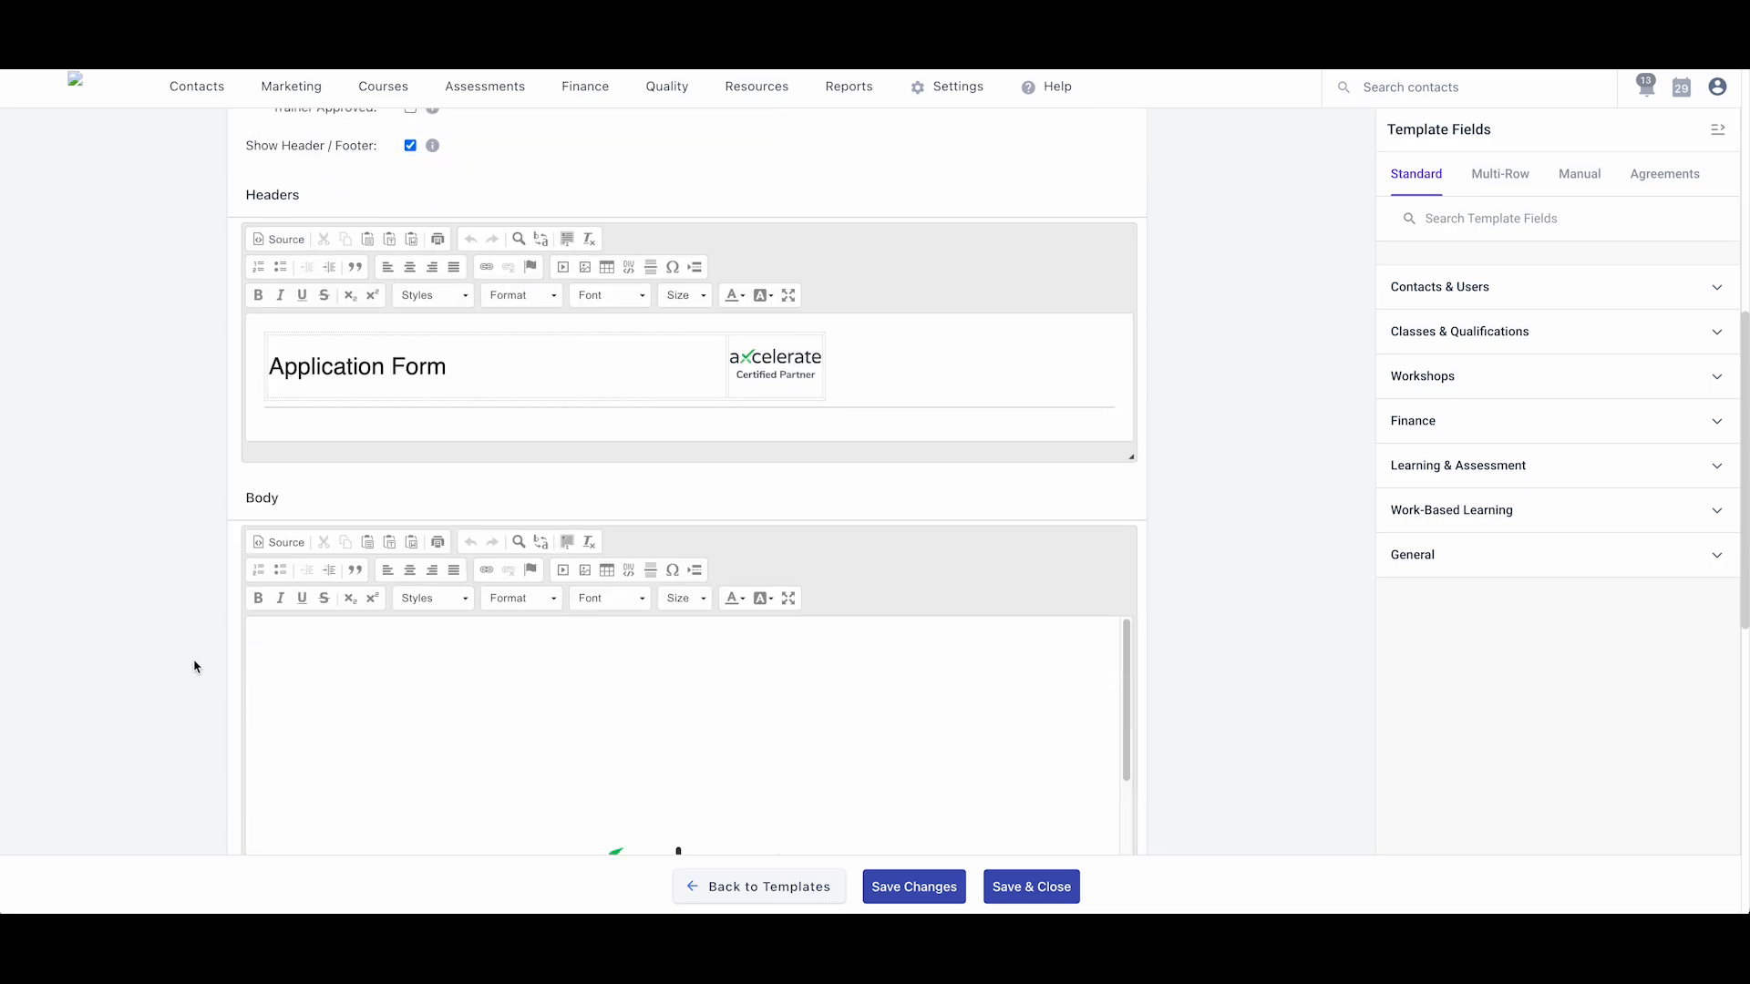
pyautogui.scroll(-6, 205, 645)
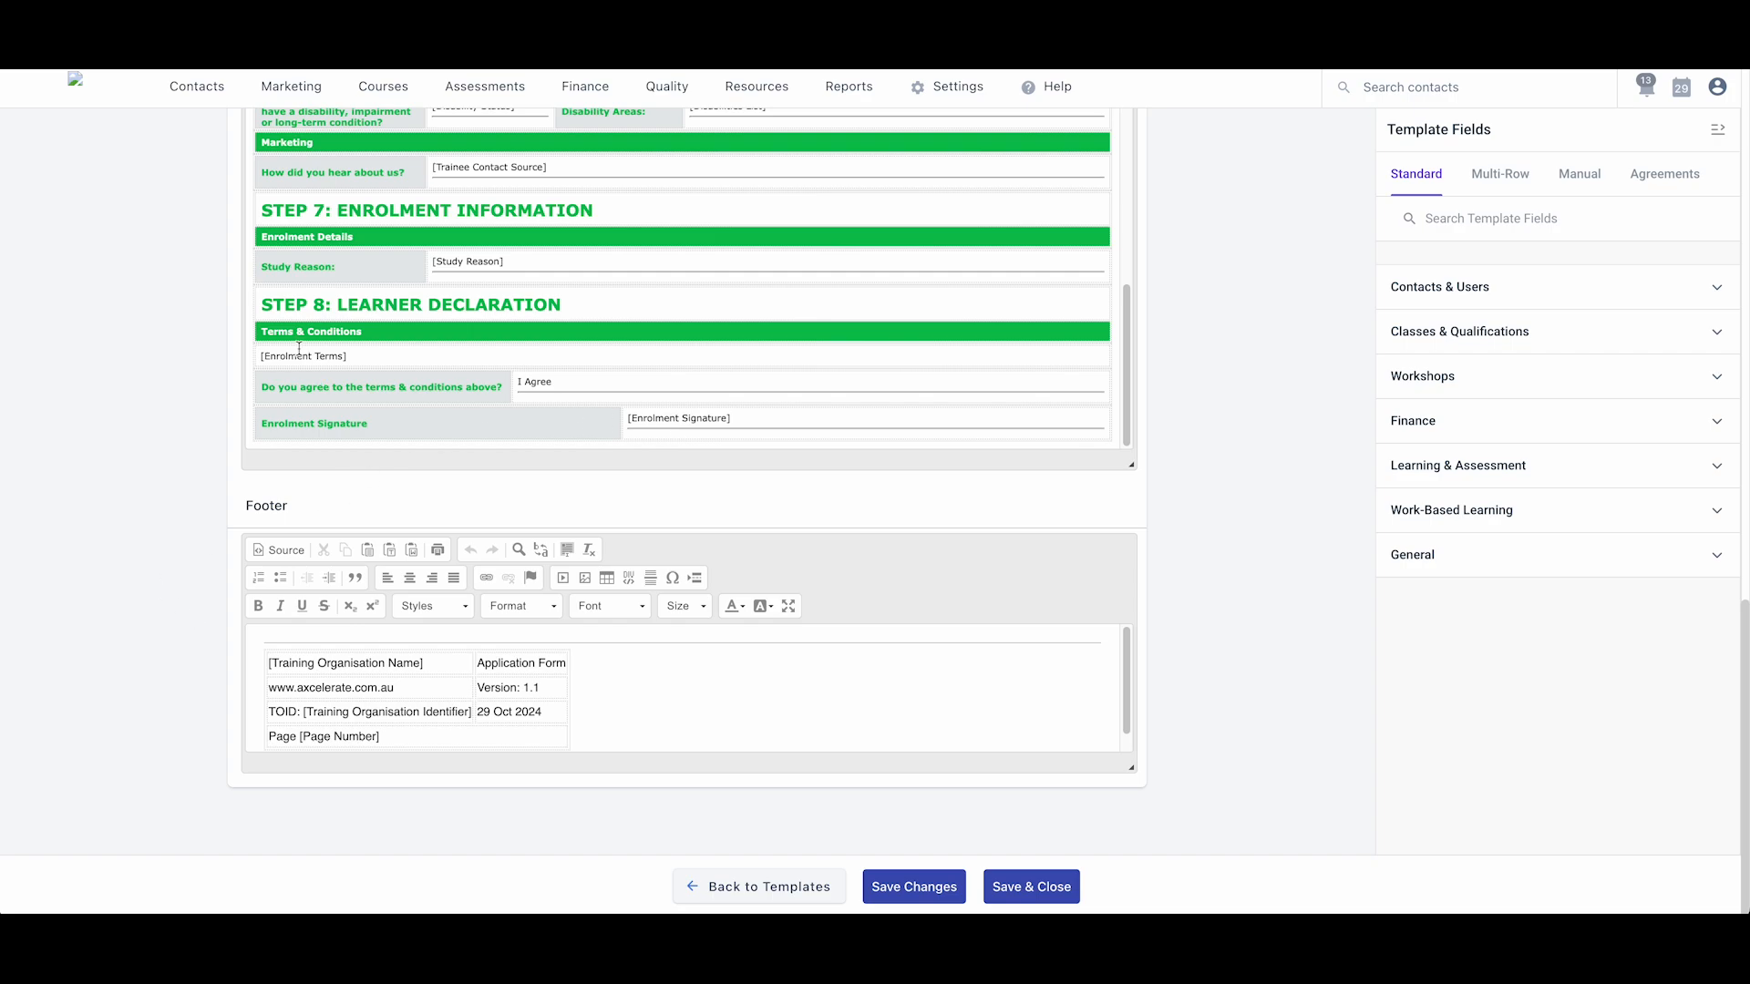
pyautogui.moveTo(346, 357); pyautogui.dragTo(274, 362)
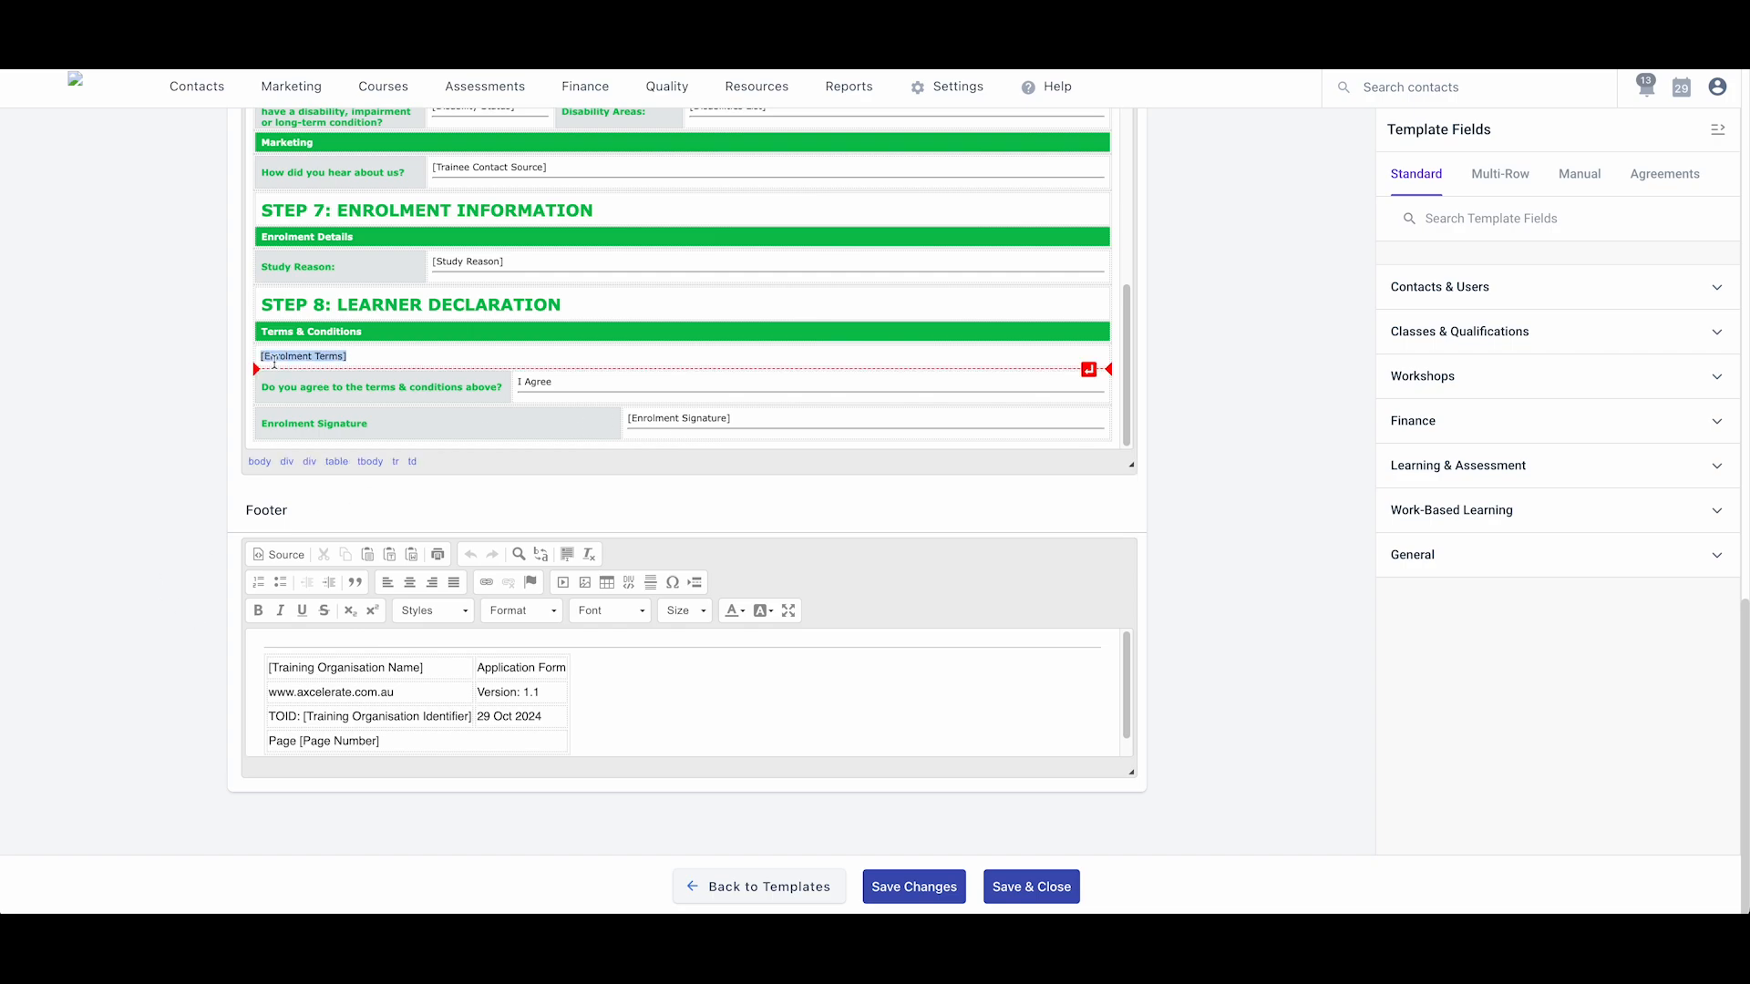
pyautogui.write('The ter')
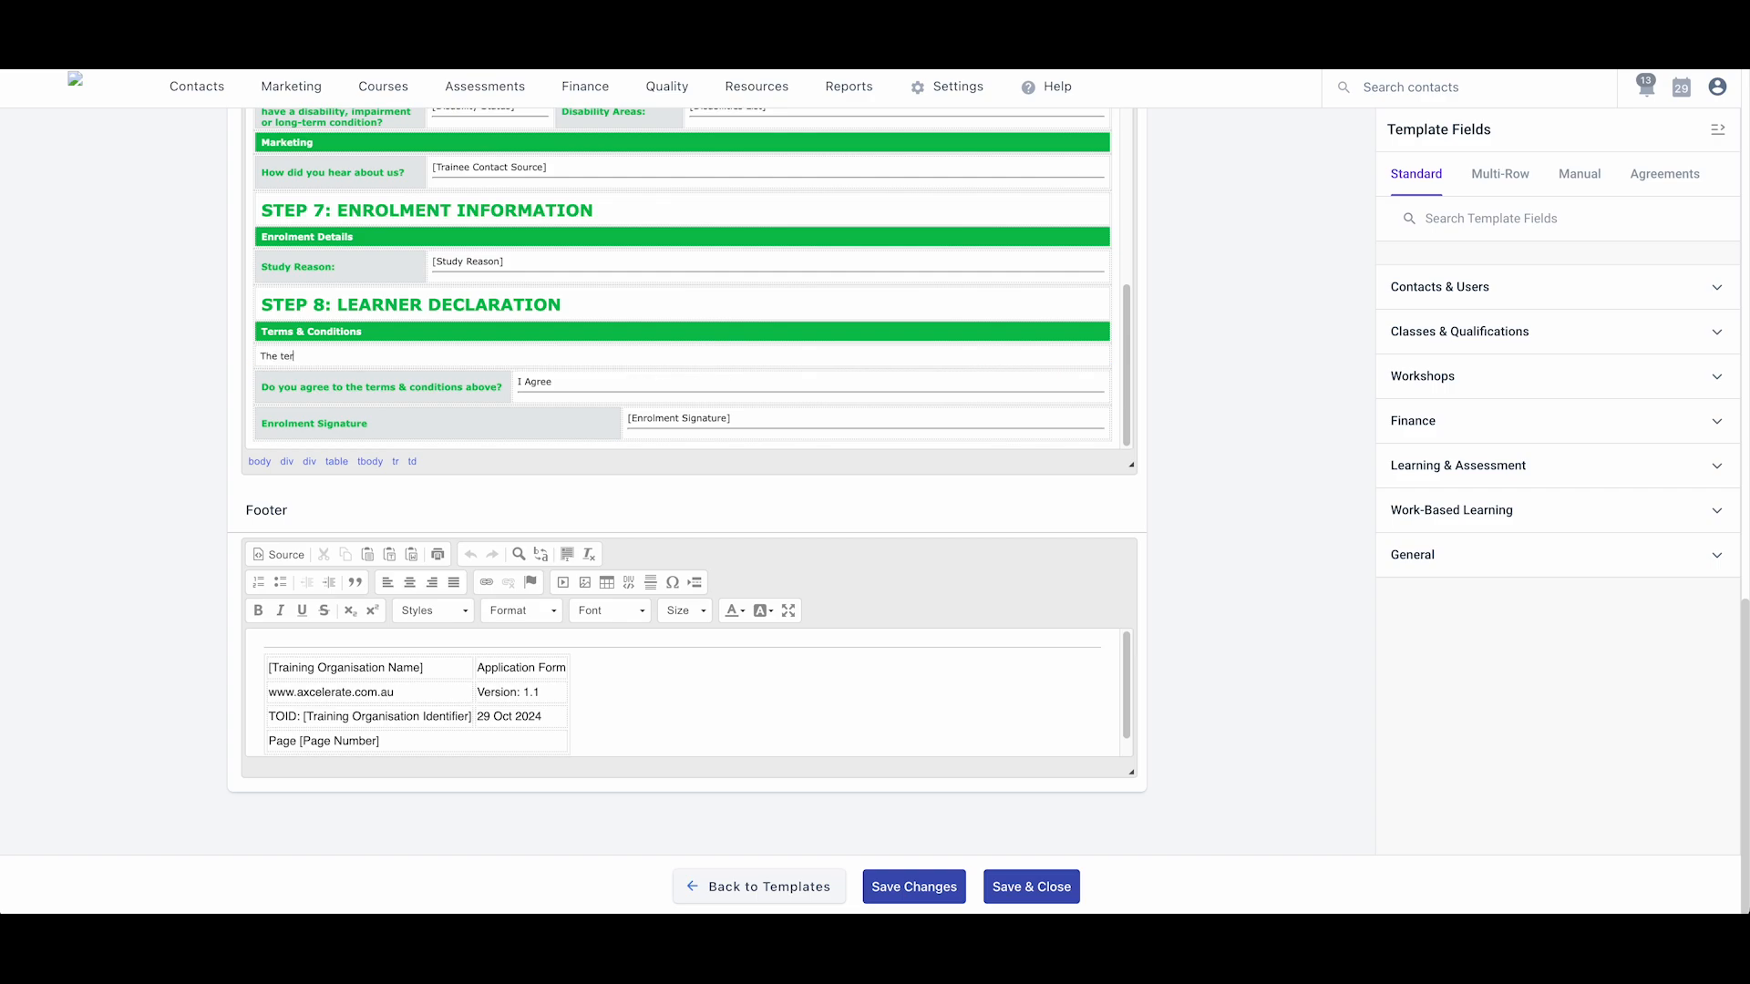
pyautogui.write('ms of this enrolment are the following')
pyautogui.press('Return')
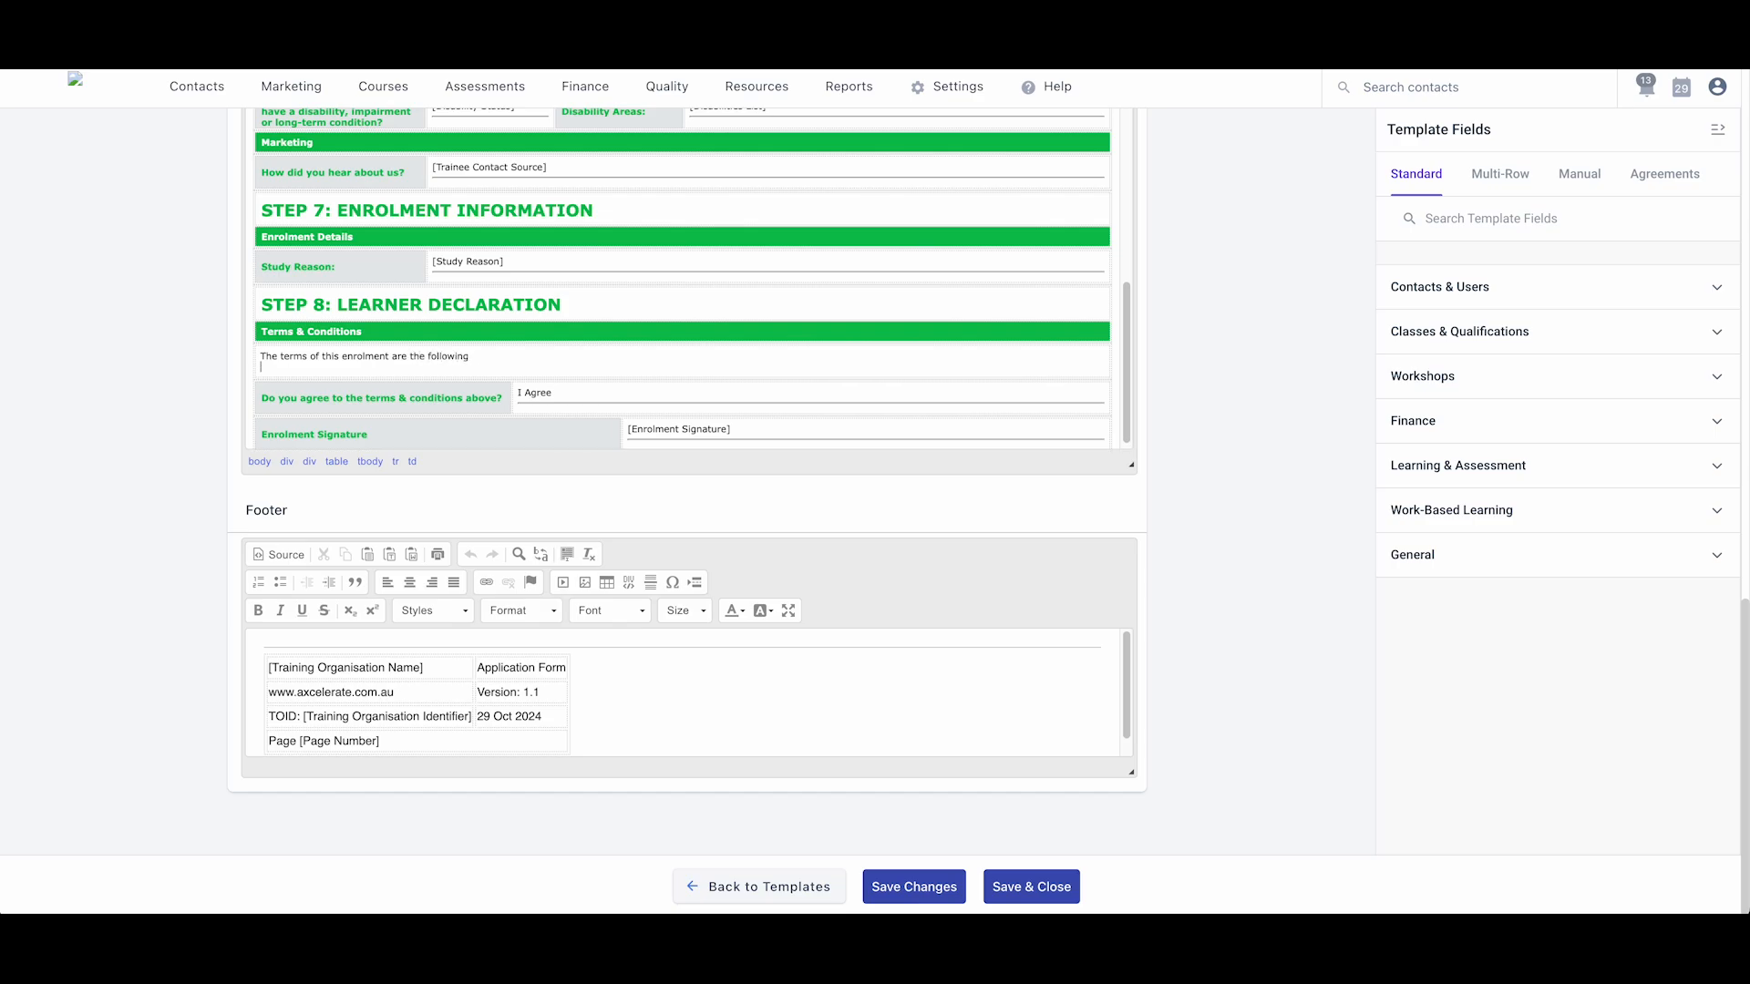
pyautogui.scroll(1, 289, 486)
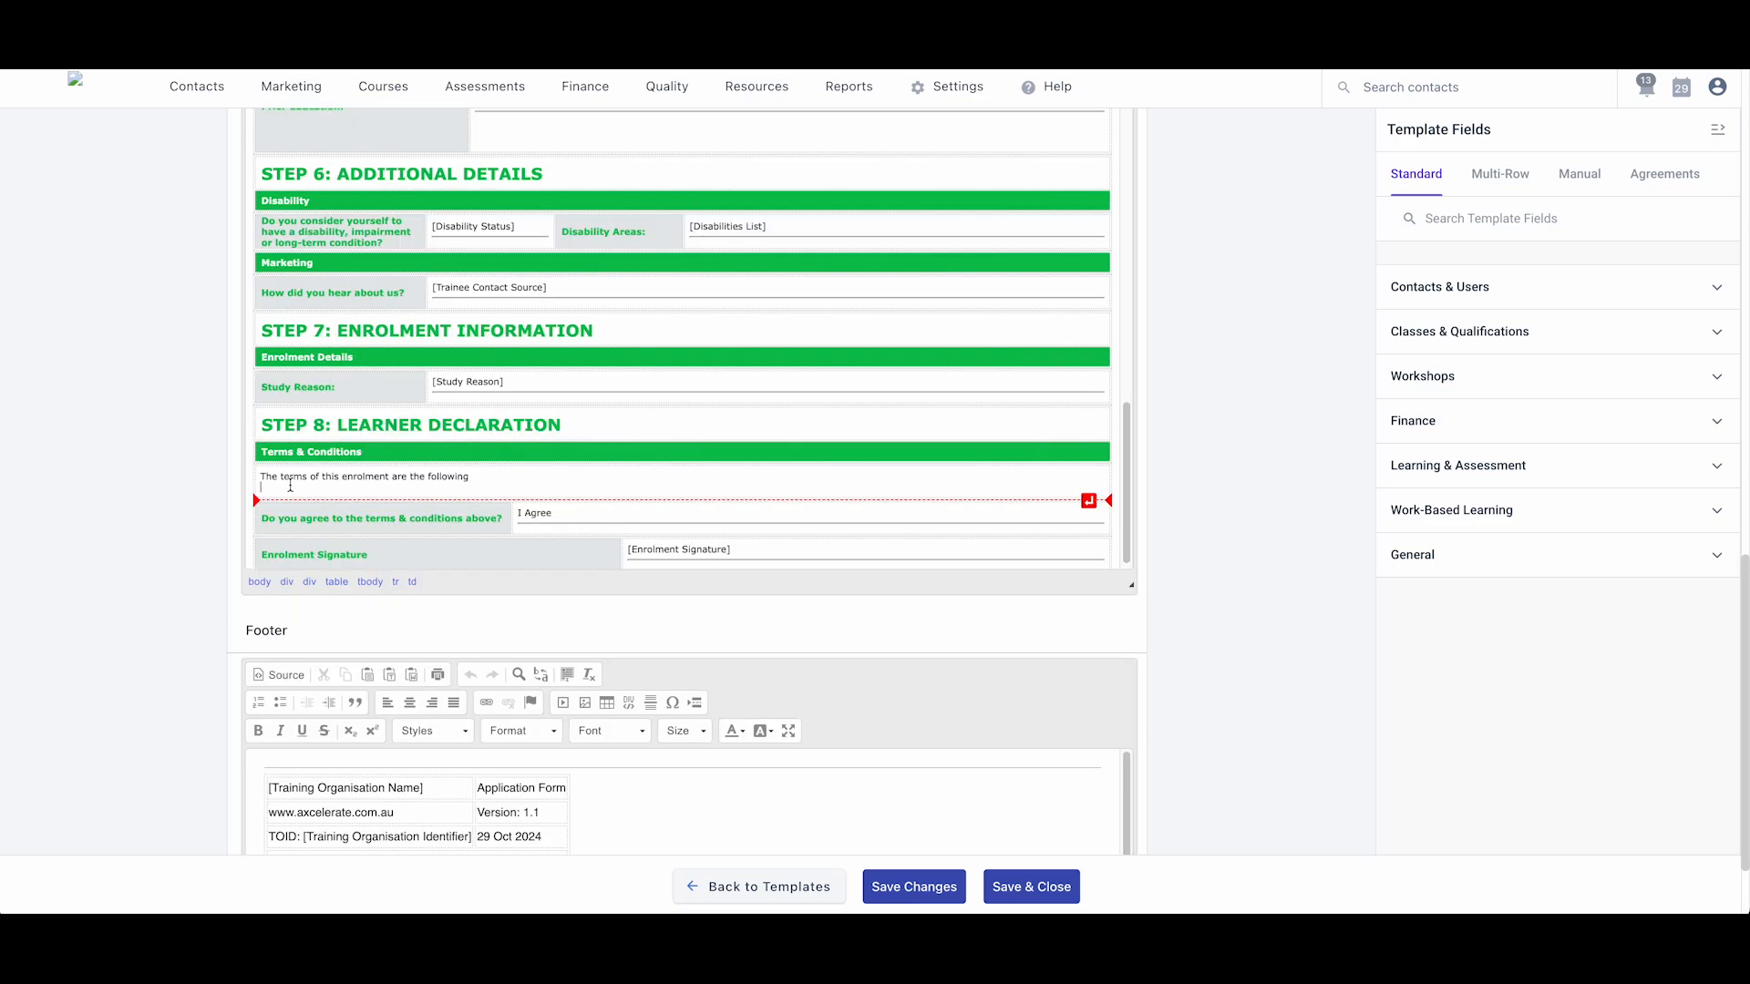
# - Add Term lines below the intro and format them as a bulleted list
pyautogui.write('Term 1')
pyautogui.press('Return')
pyautogui.write('Term')
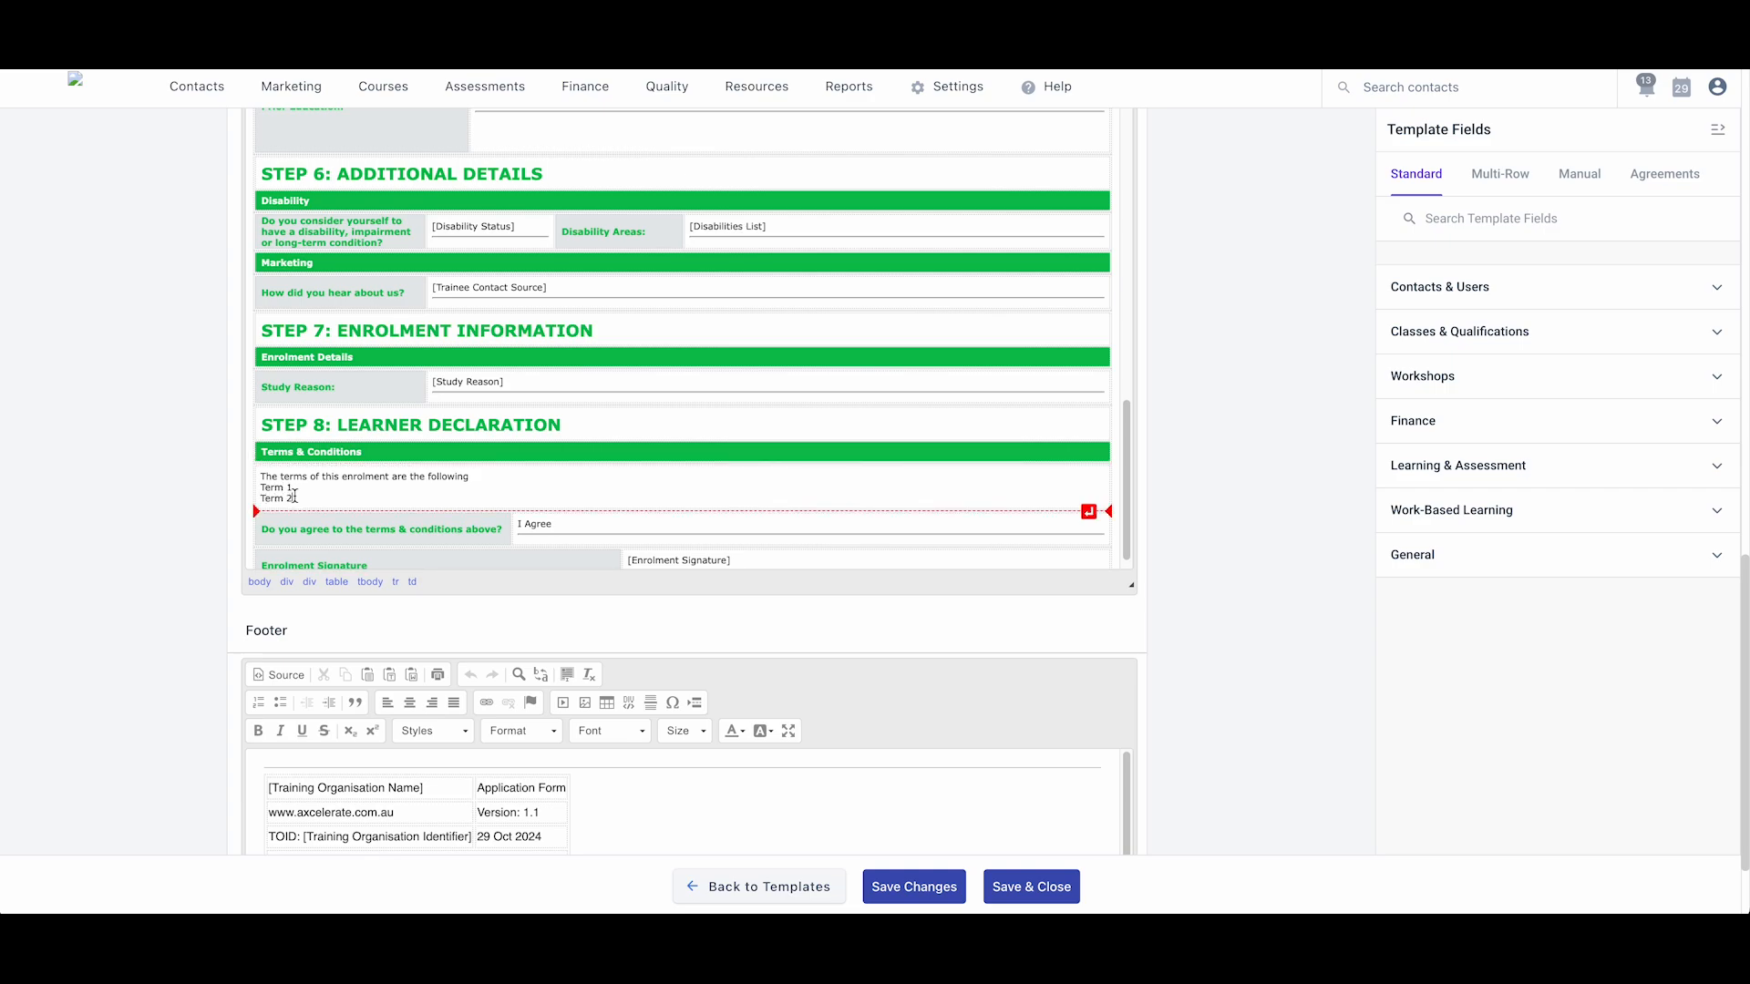
pyautogui.moveTo(294, 496); pyautogui.dragTo(256, 490)
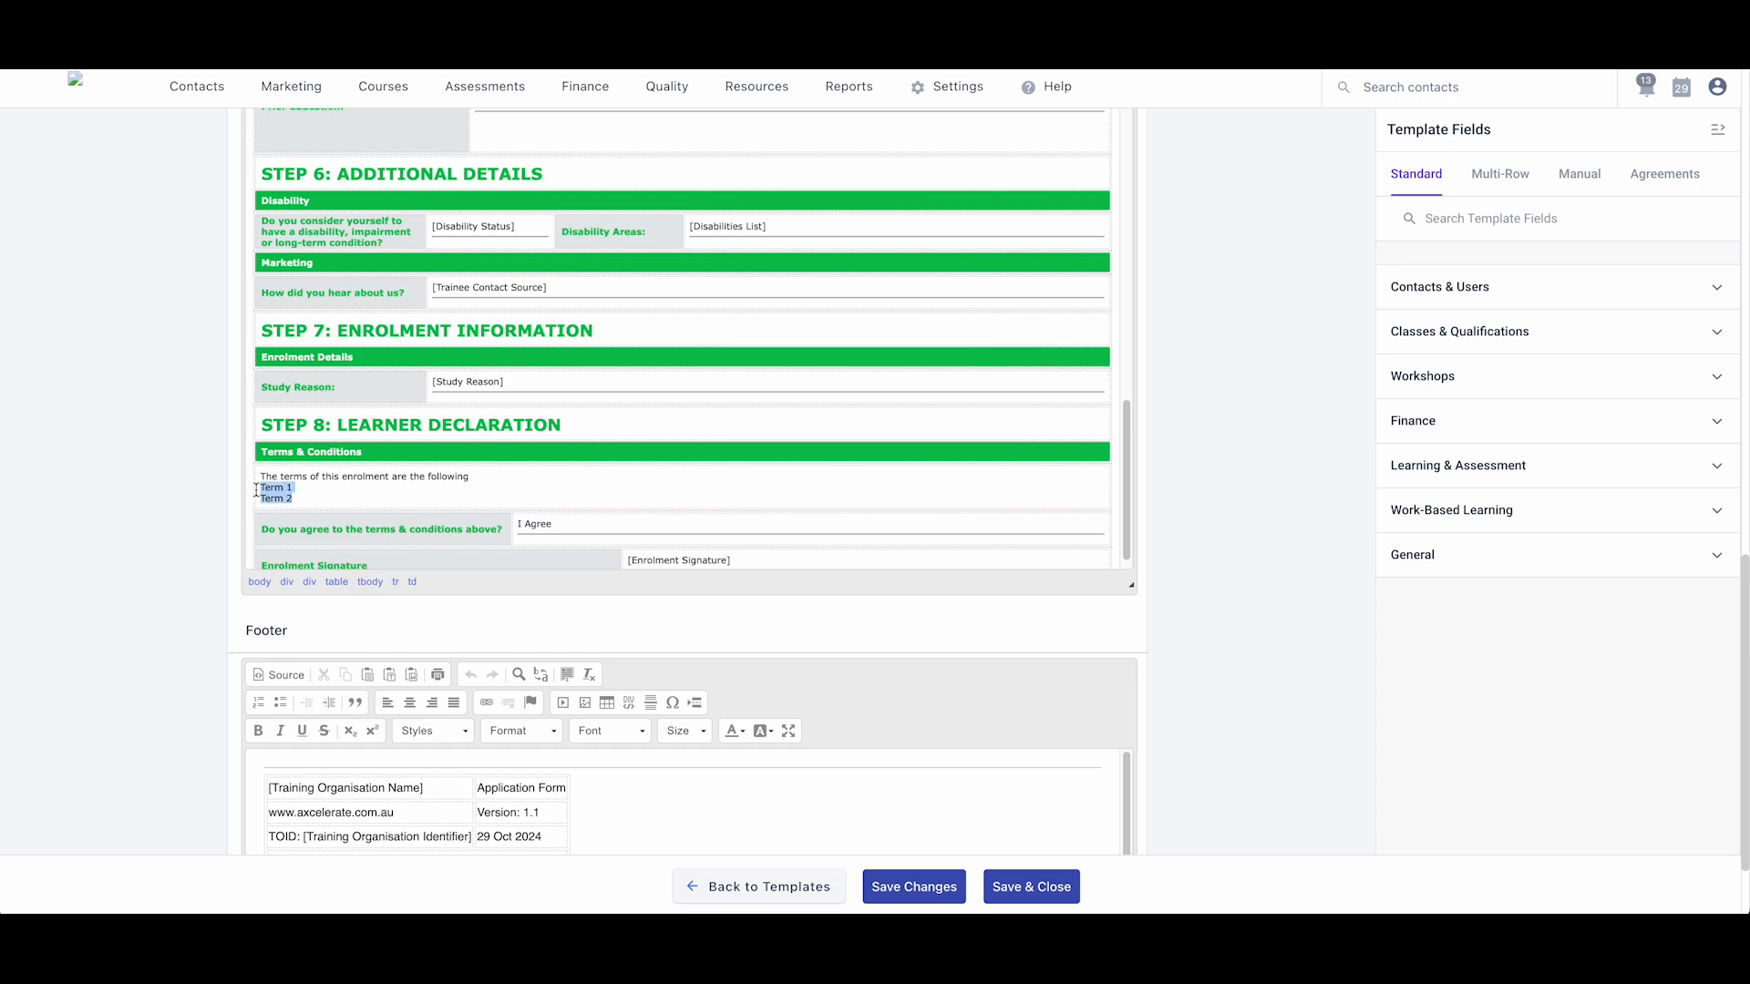
pyautogui.scroll(4, 178, 451)
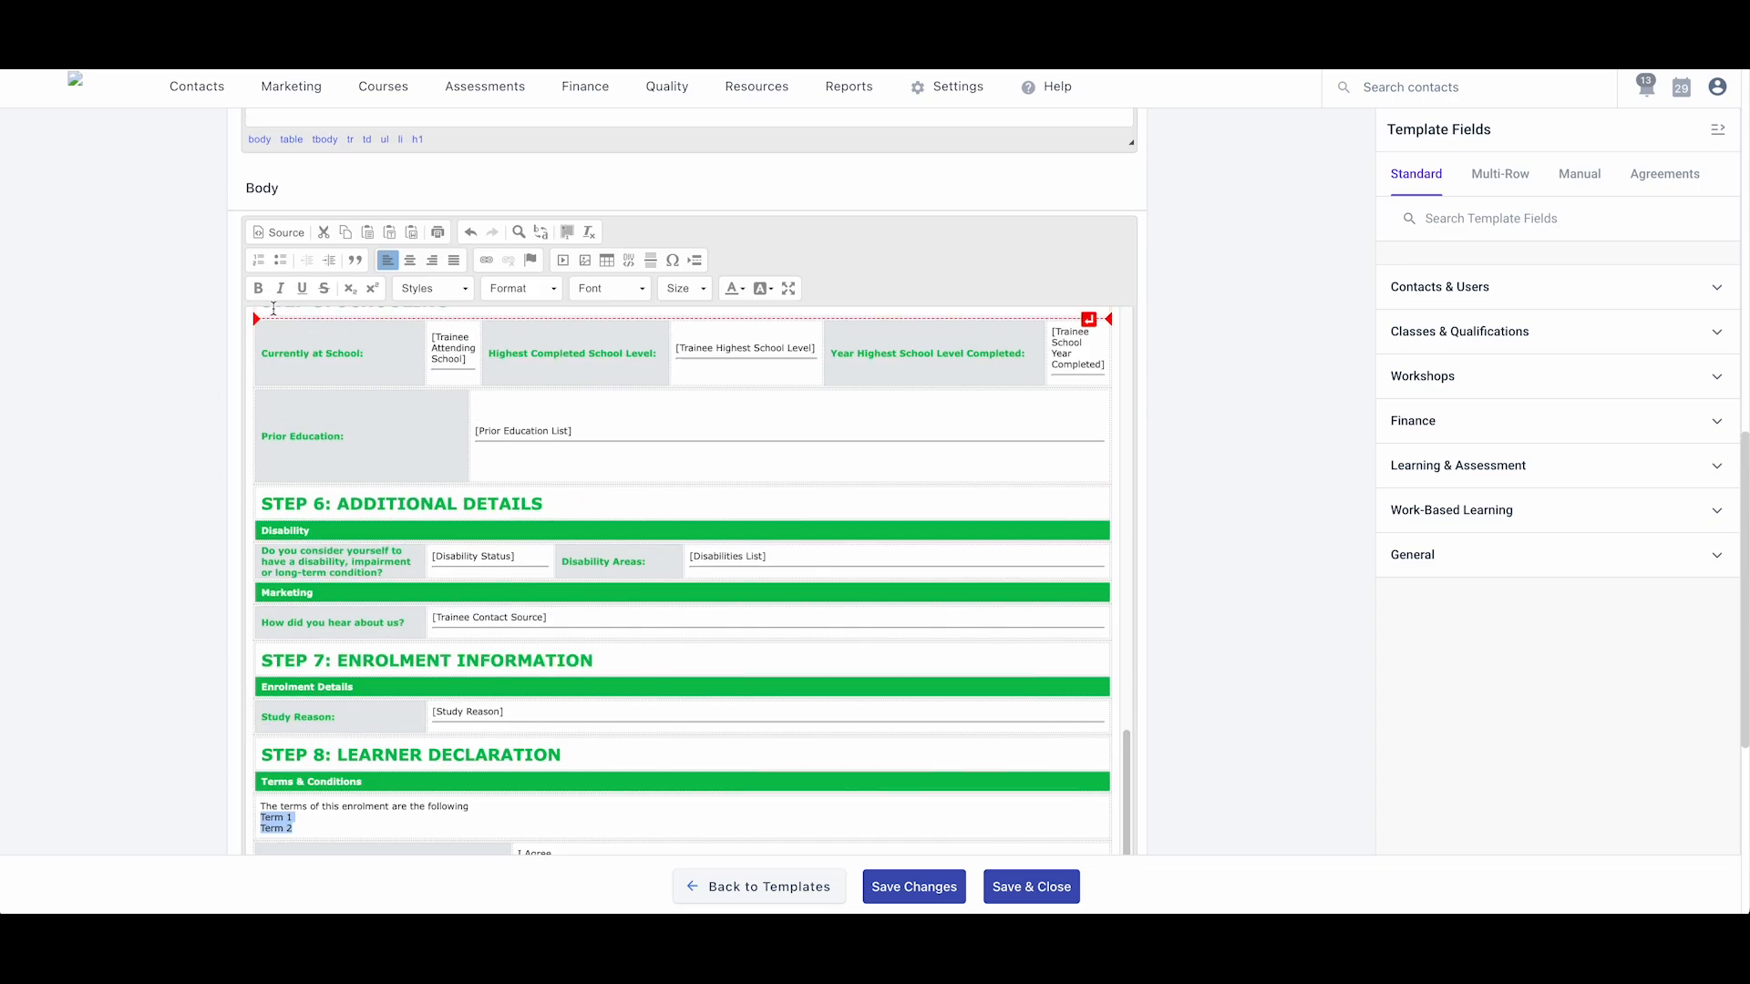
pyautogui.click(280, 260)
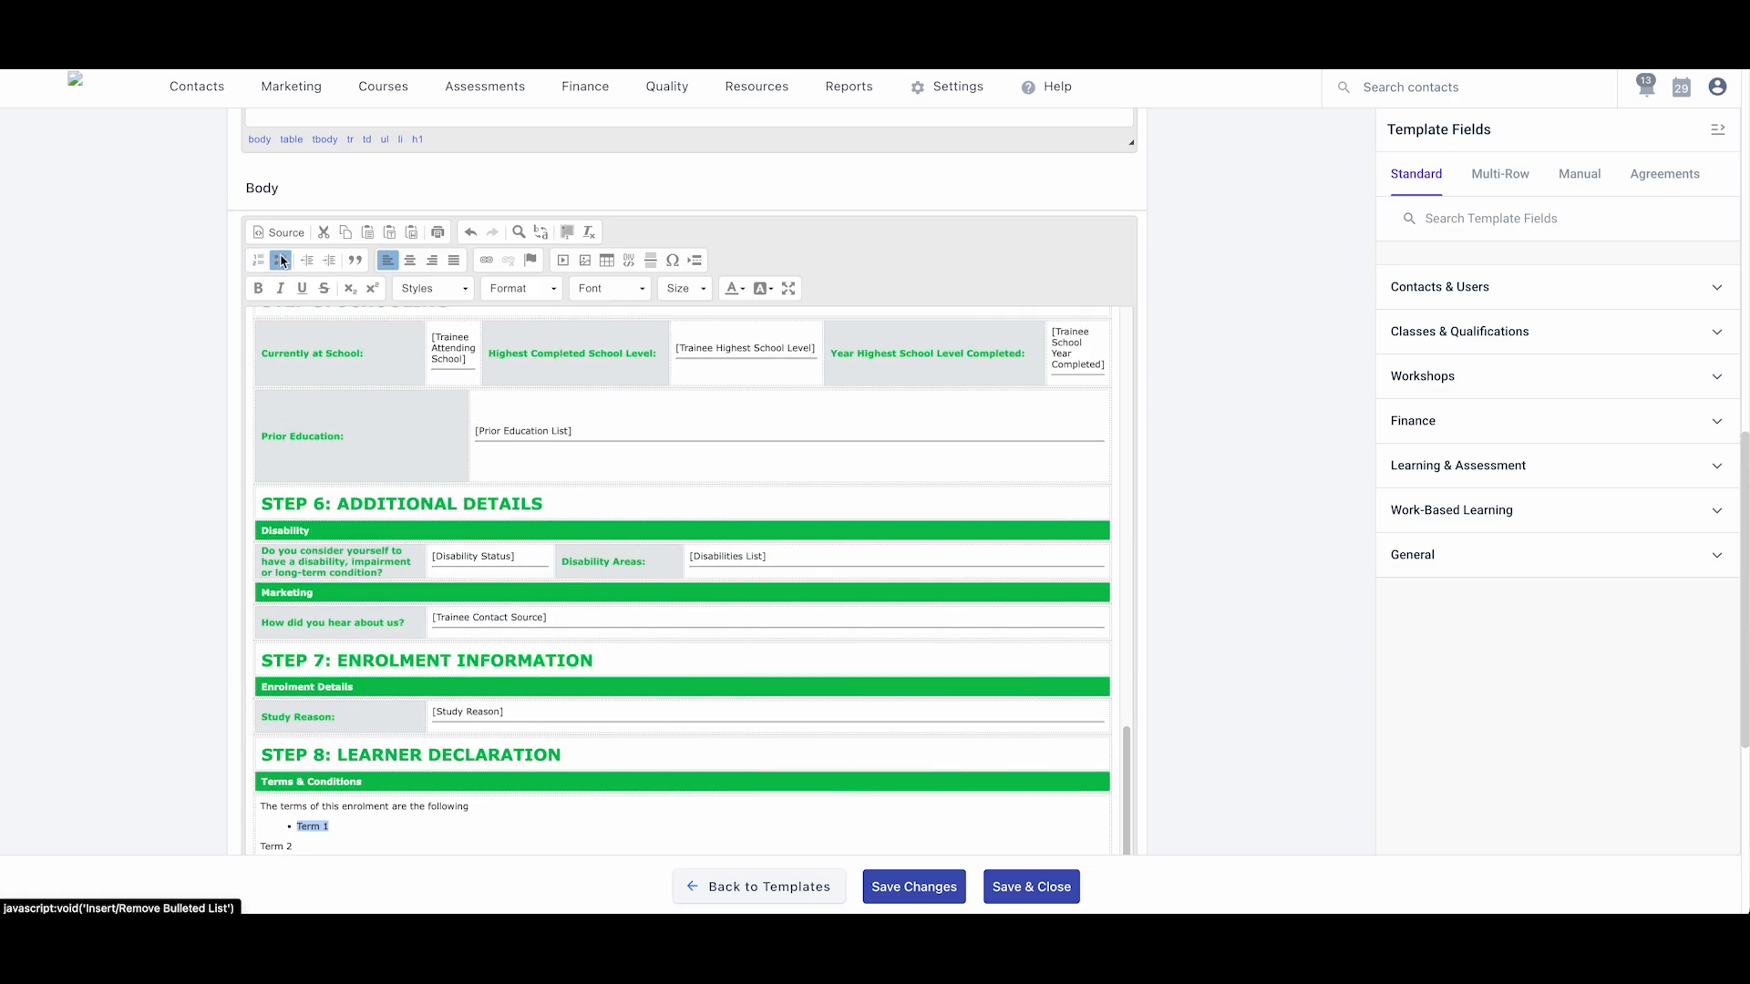
# - Rework the bullets to read Term 1, Terms 2, Terms 3 and Terms 4
pyautogui.scroll(-2, 137, 601)
pyautogui.click(285, 723)
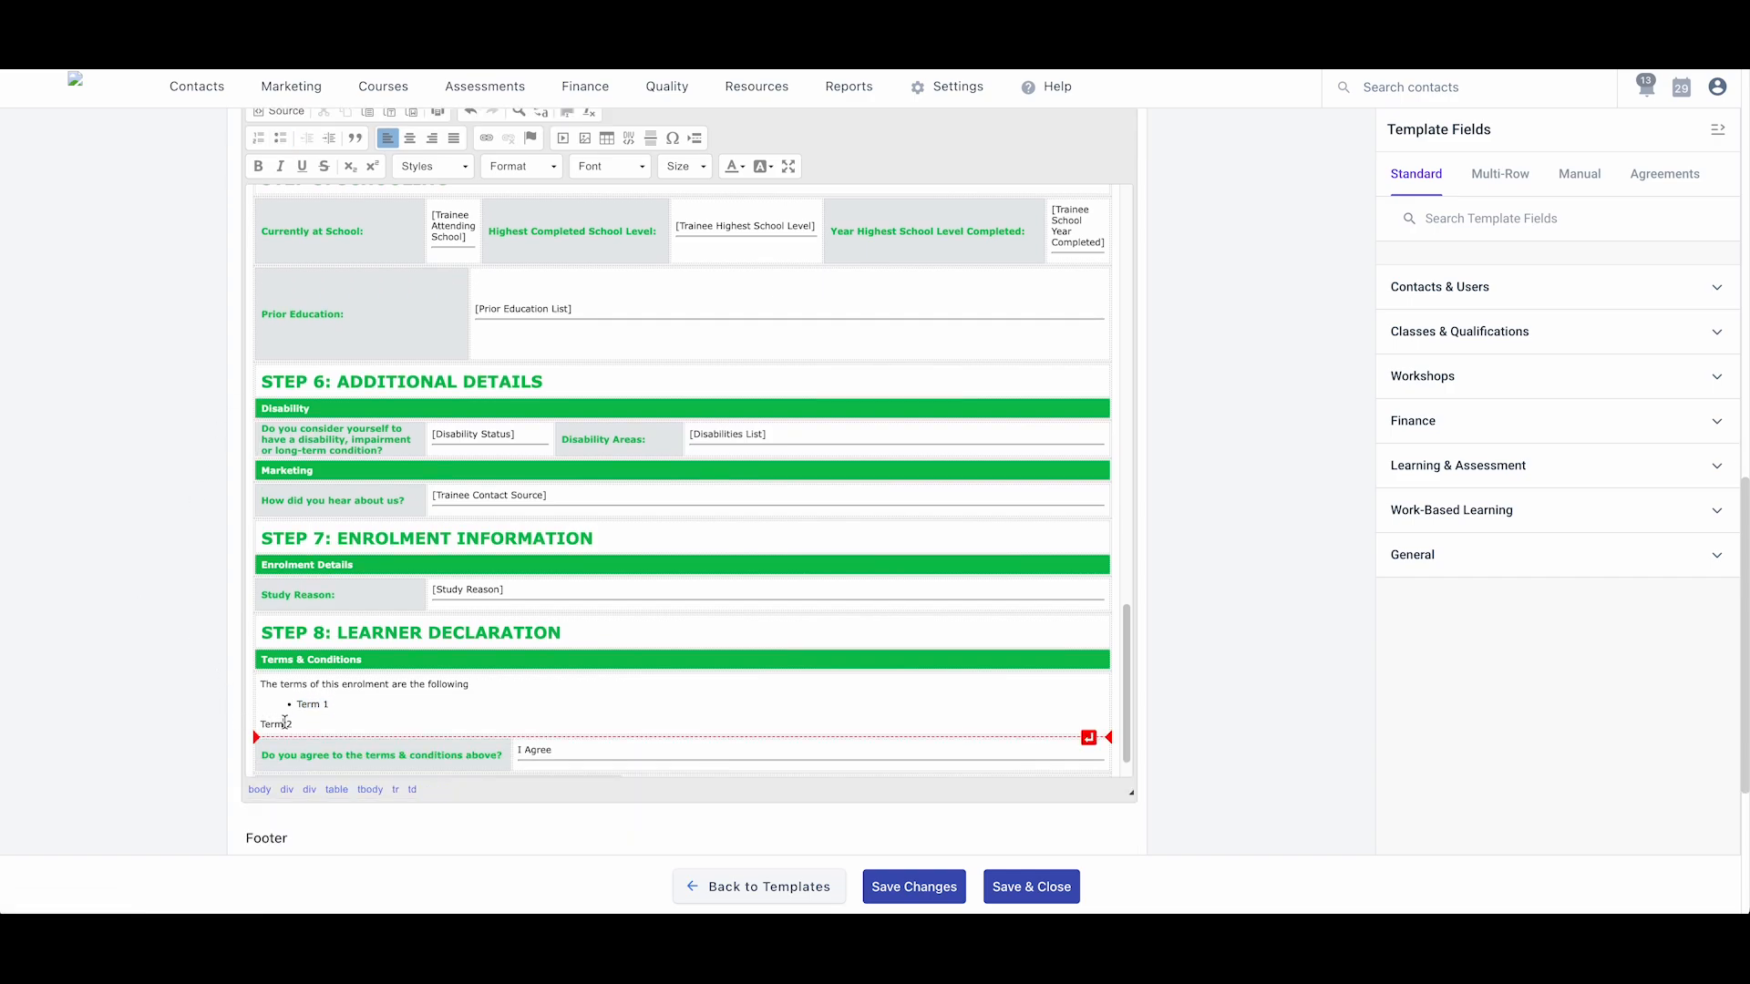
pyautogui.moveTo(293, 723); pyautogui.dragTo(258, 725)
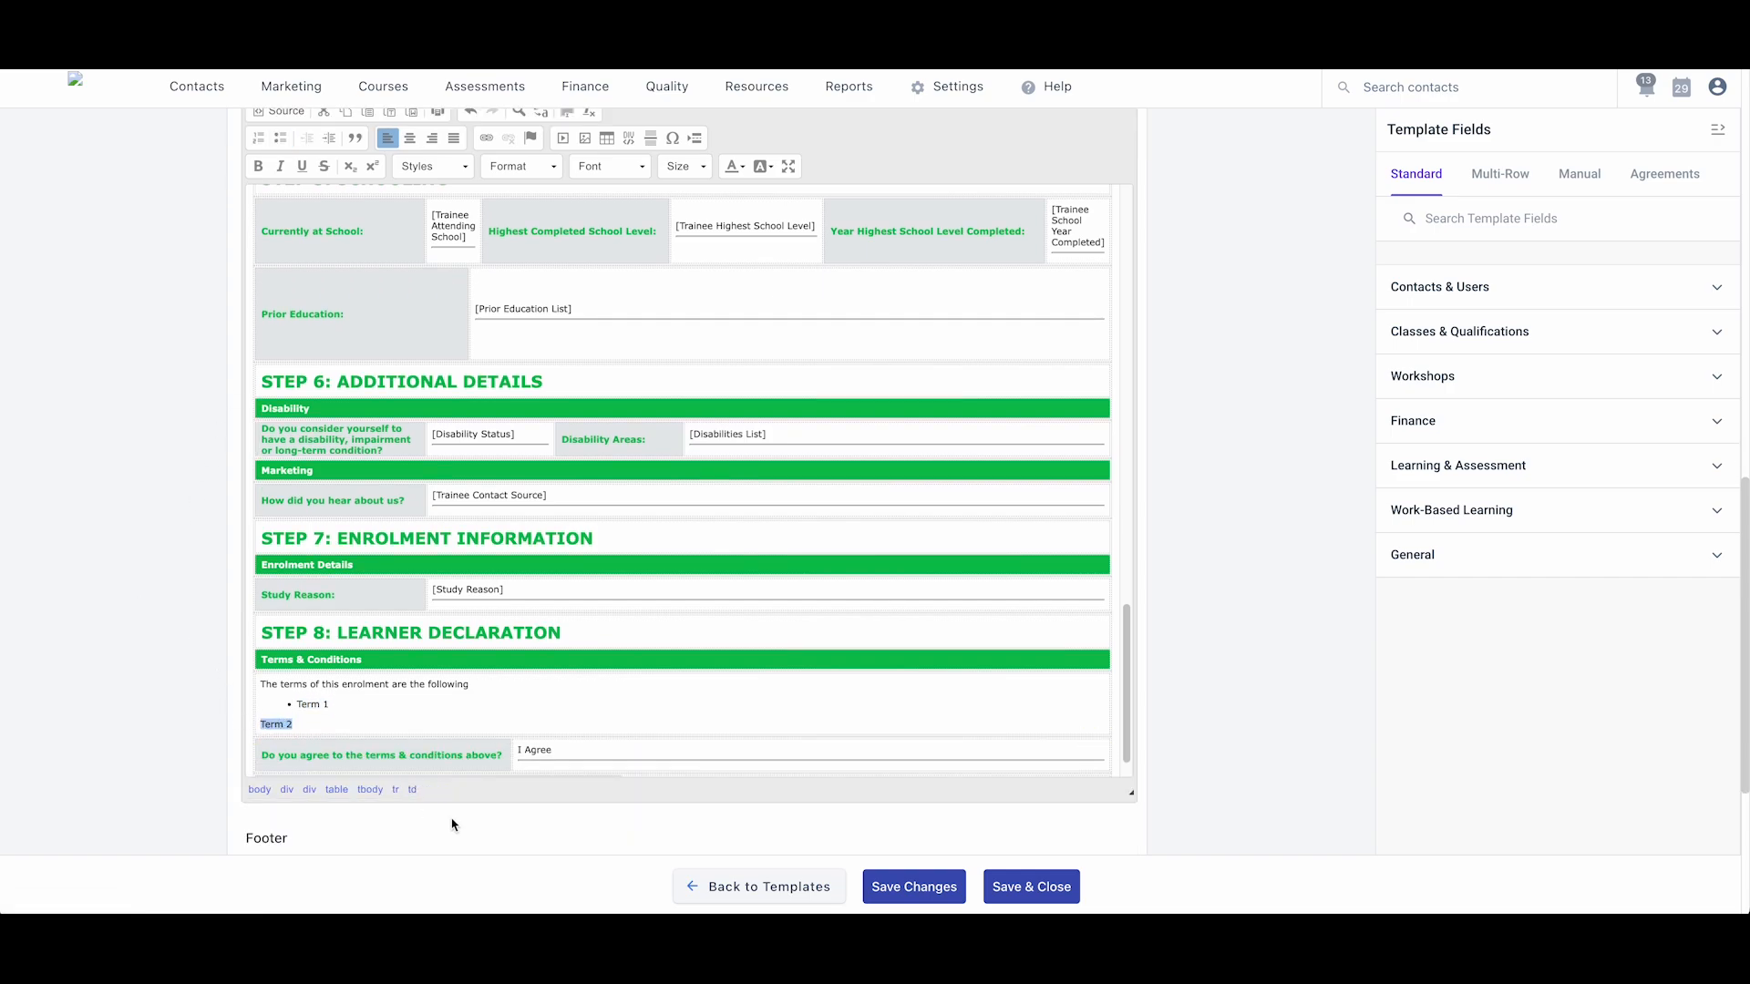
pyautogui.press('BackSpace')
pyautogui.press('BackSpace')
pyautogui.press('Return')
pyautogui.write('Terms 2')
pyautogui.press('Return')
pyautogui.write('Terms 3')
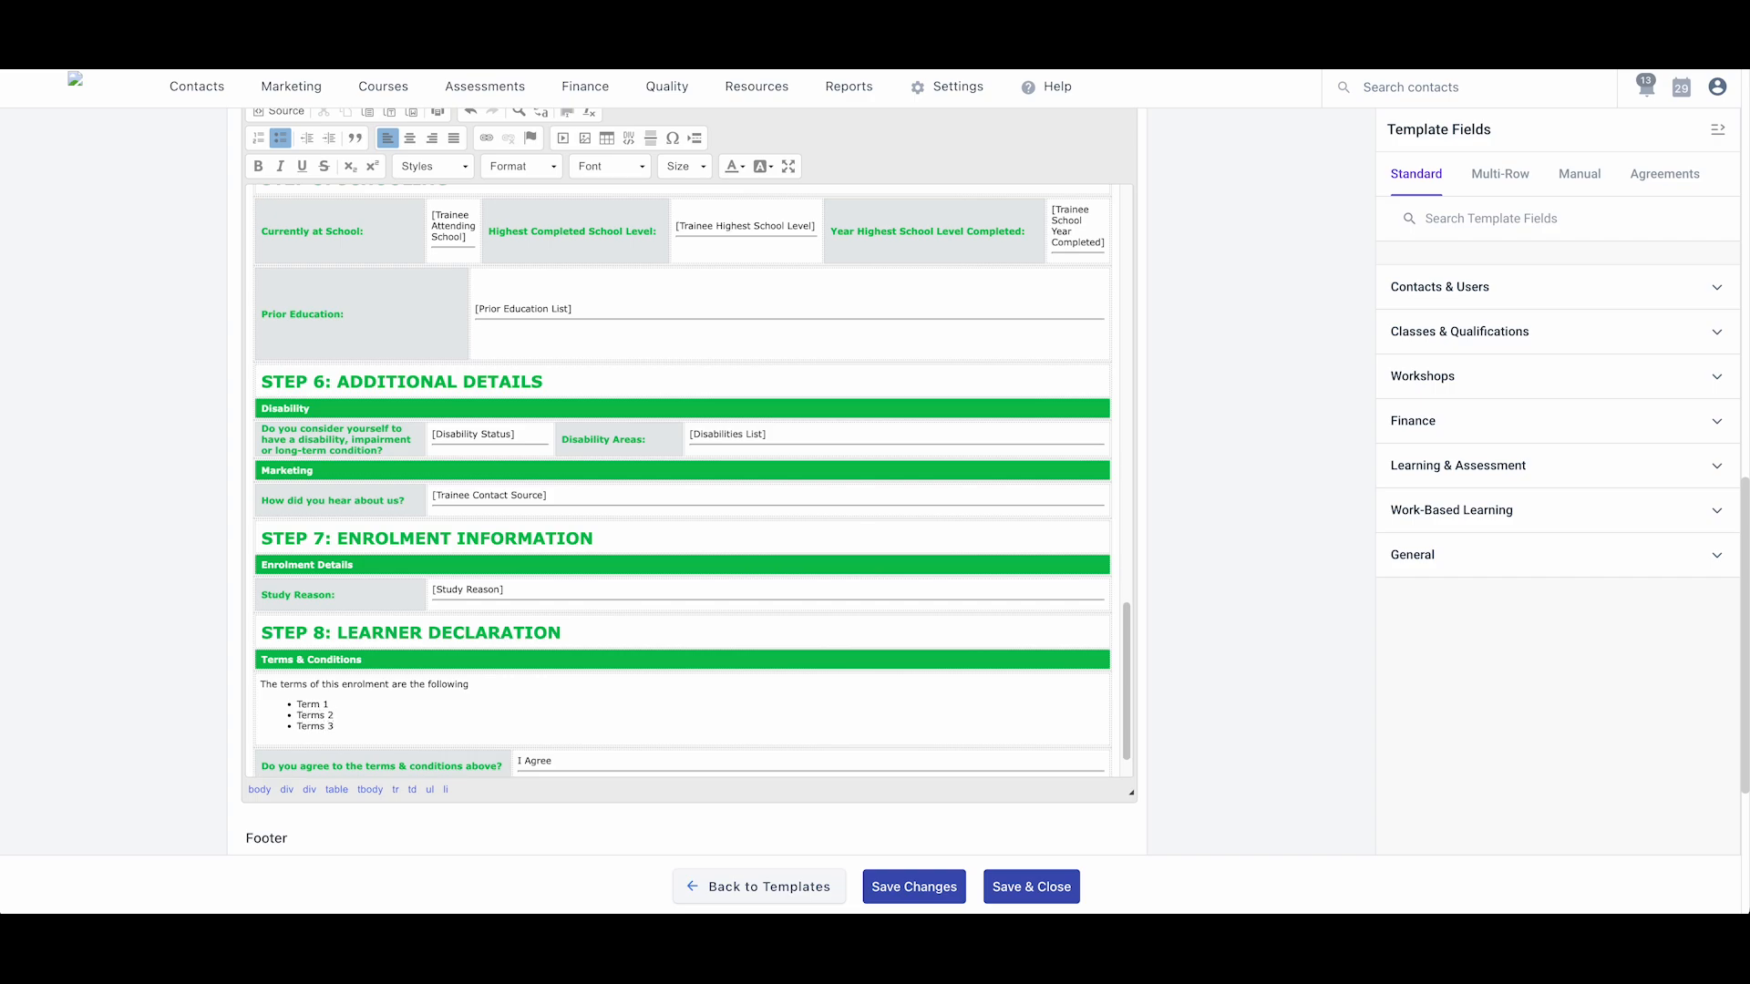
pyautogui.press('Return')
pyautogui.write('Terms')
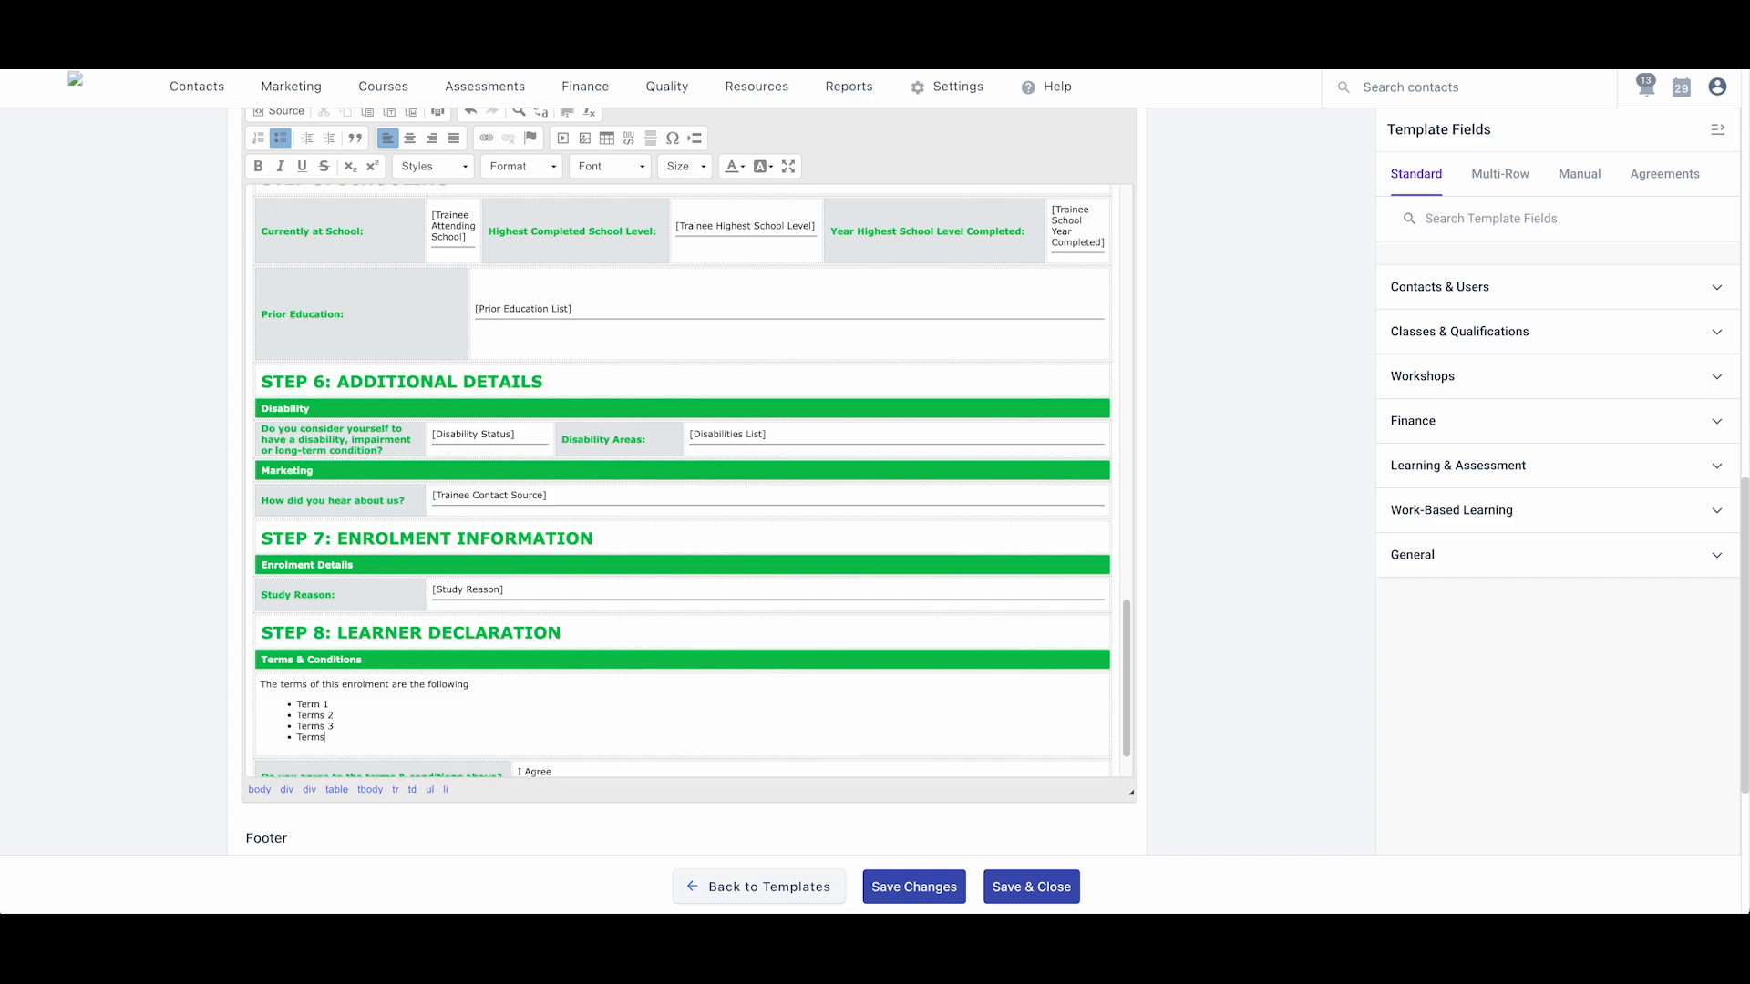
pyautogui.write(' 4')
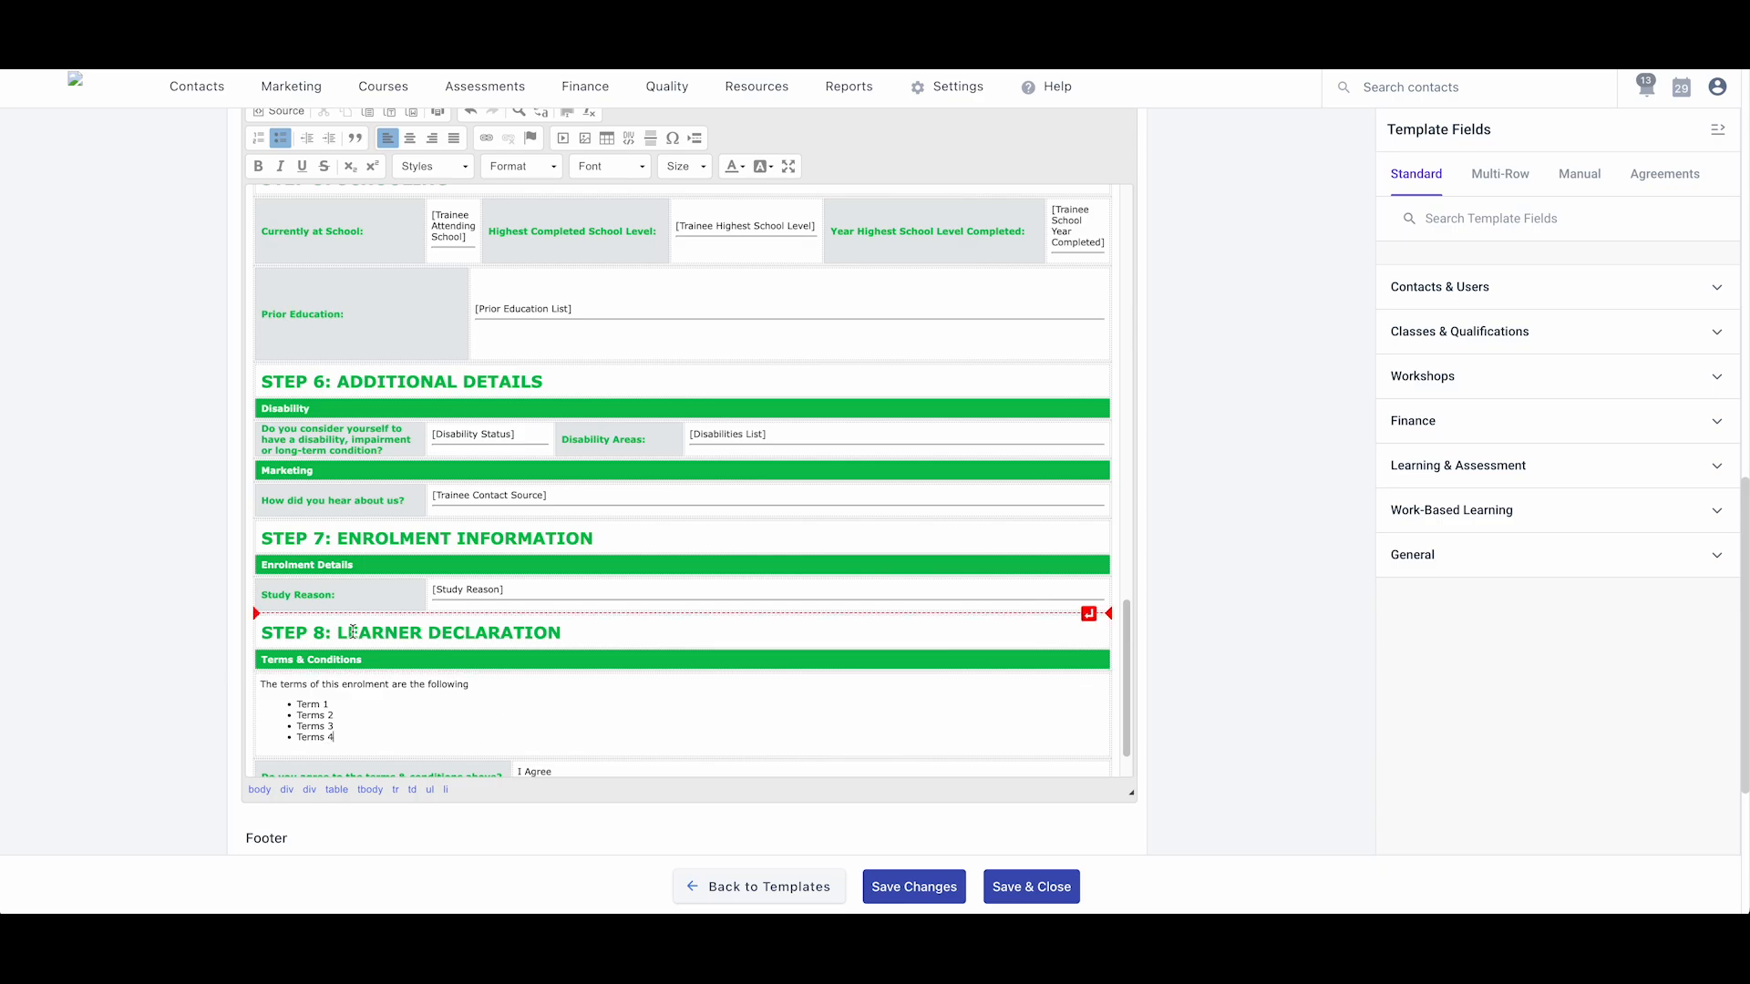
# - Select the I Agree text in the agree-to-terms question row
pyautogui.scroll(-3, 638, 611)
pyautogui.scroll(-3, 195, 610)
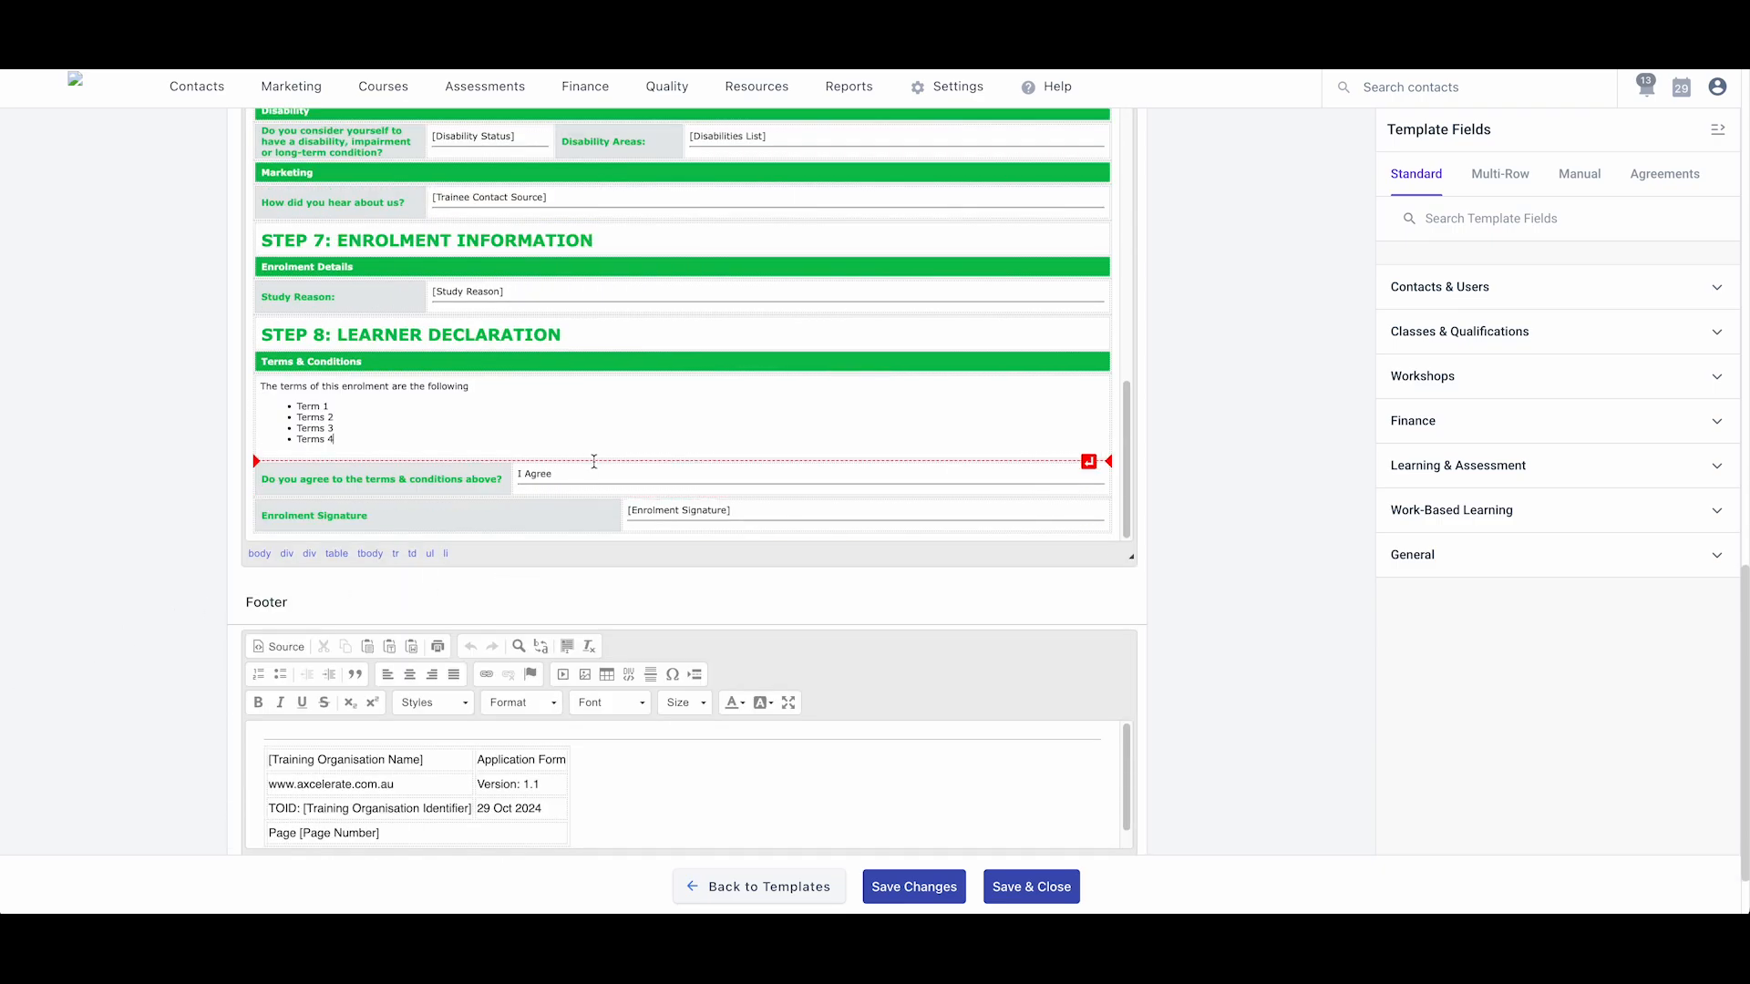
pyautogui.moveTo(552, 474); pyautogui.dragTo(514, 479)
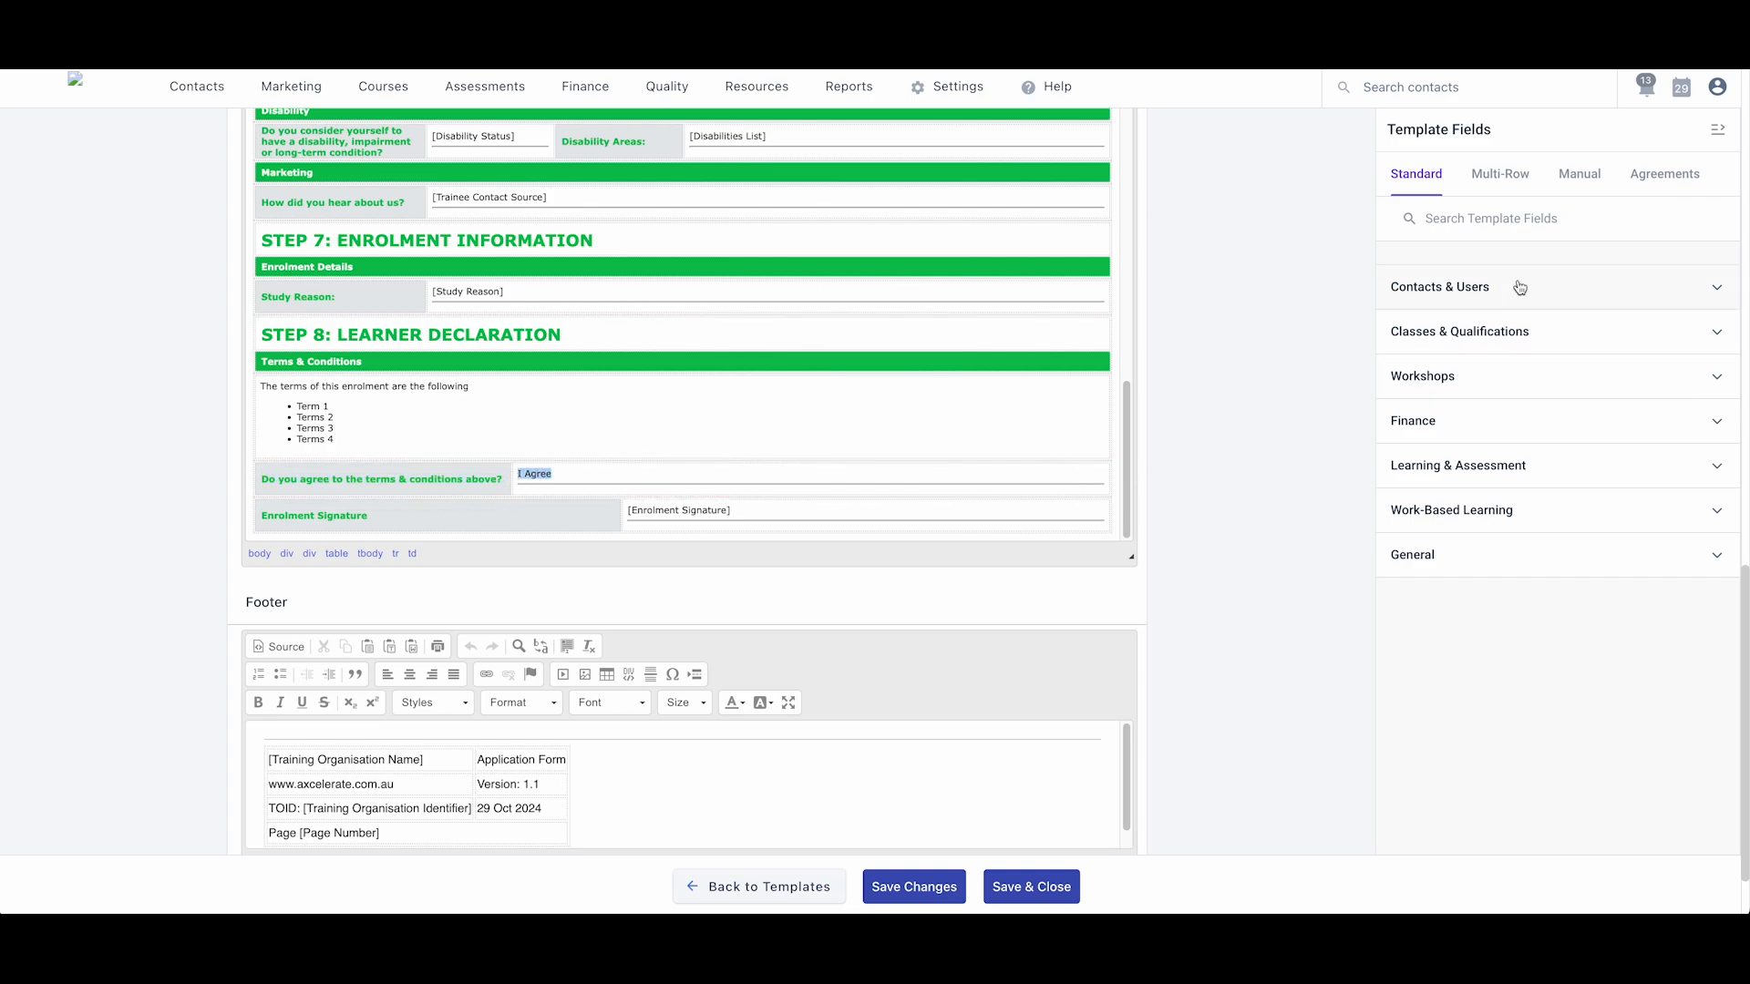
# - Build a Participant recipient input of type Checkbox named 'Agree'
pyautogui.click(1679, 183)
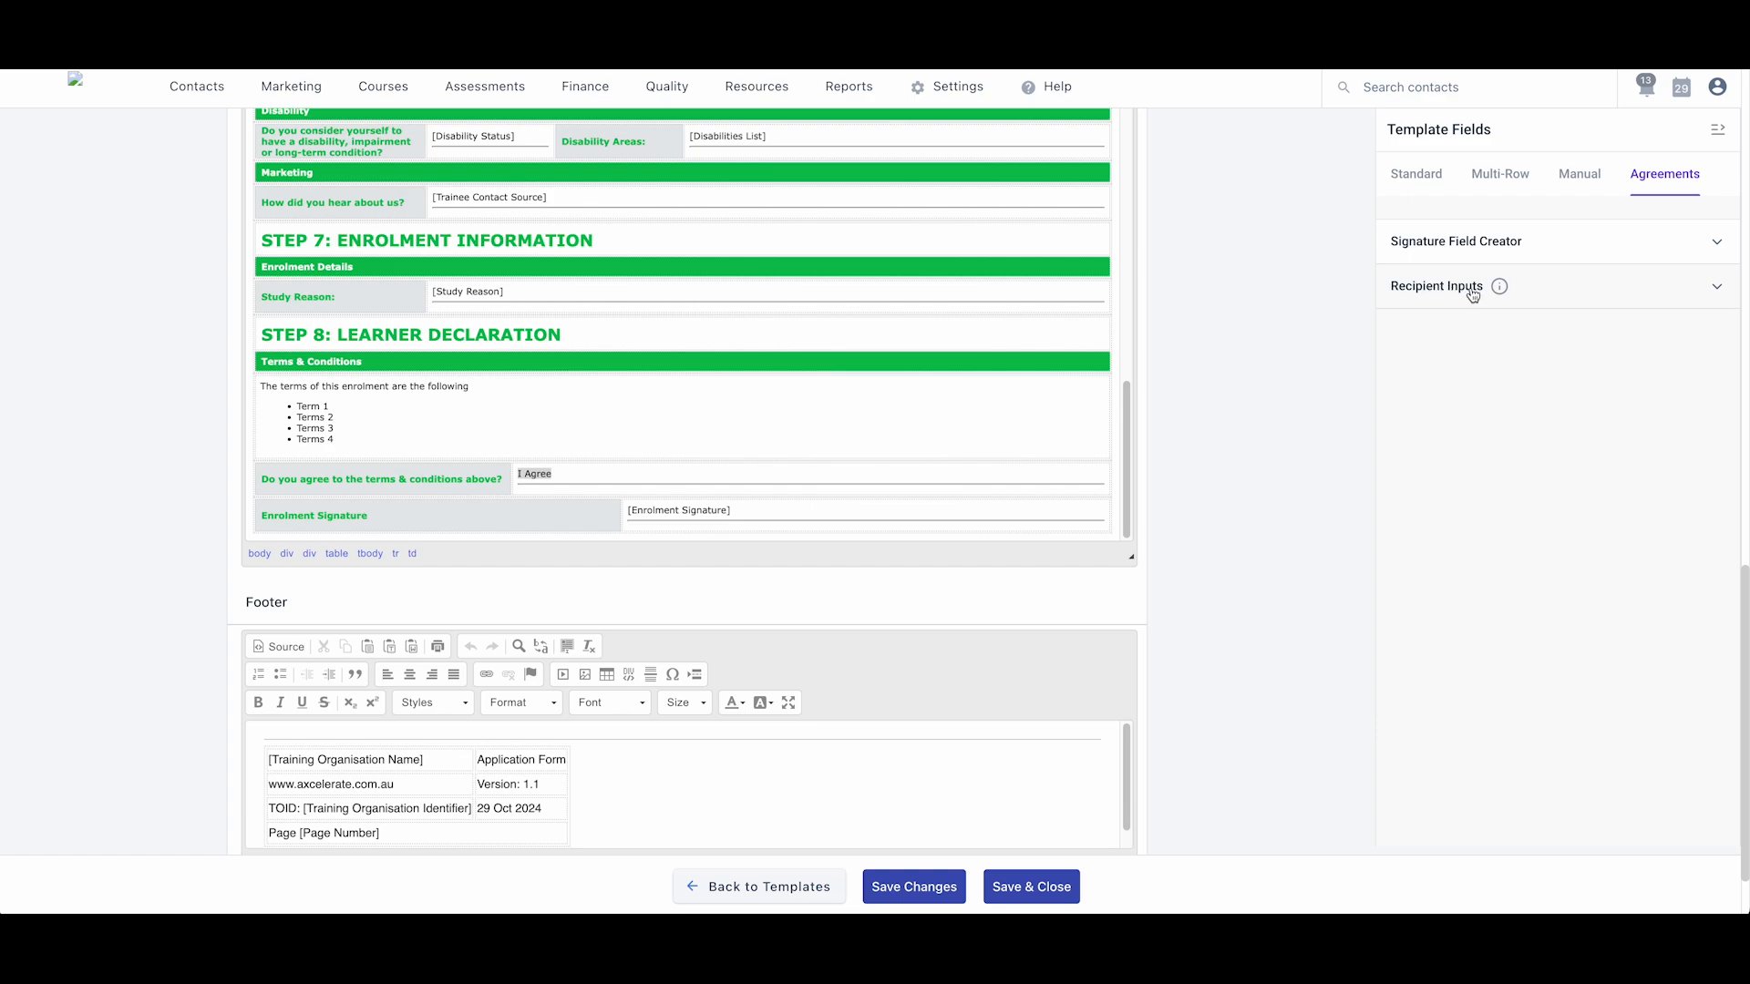
pyautogui.click(1473, 294)
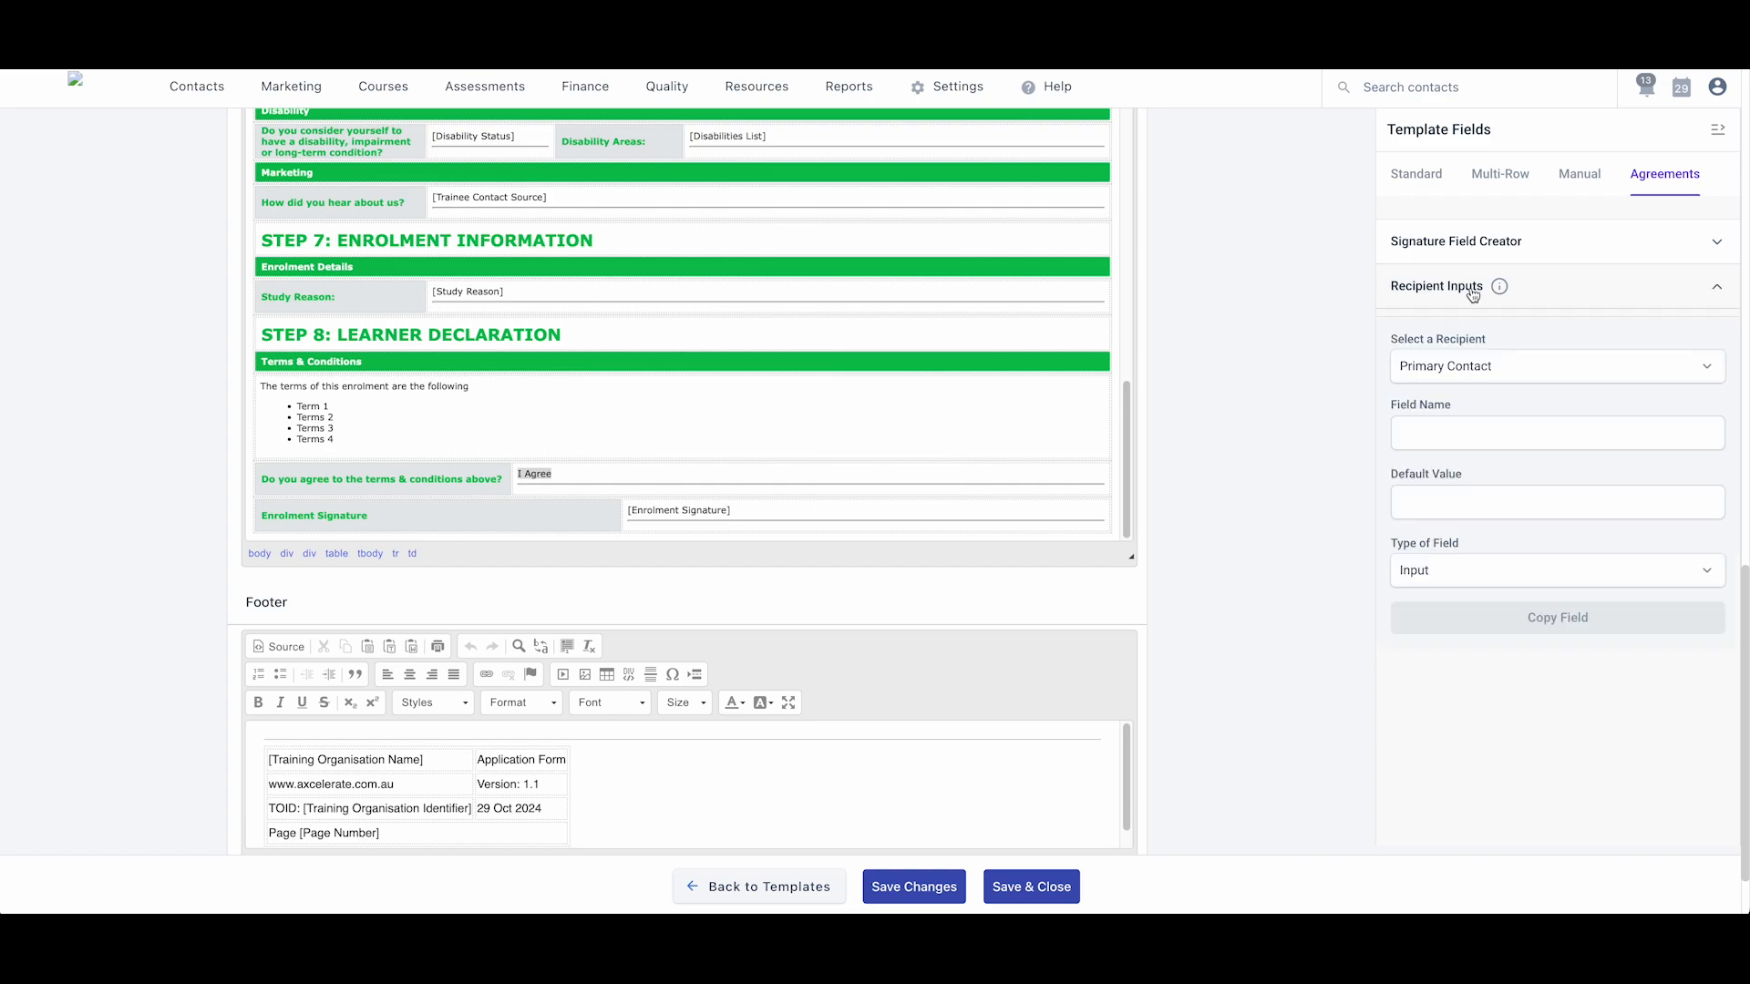
pyautogui.click(1432, 371)
pyautogui.click(1435, 433)
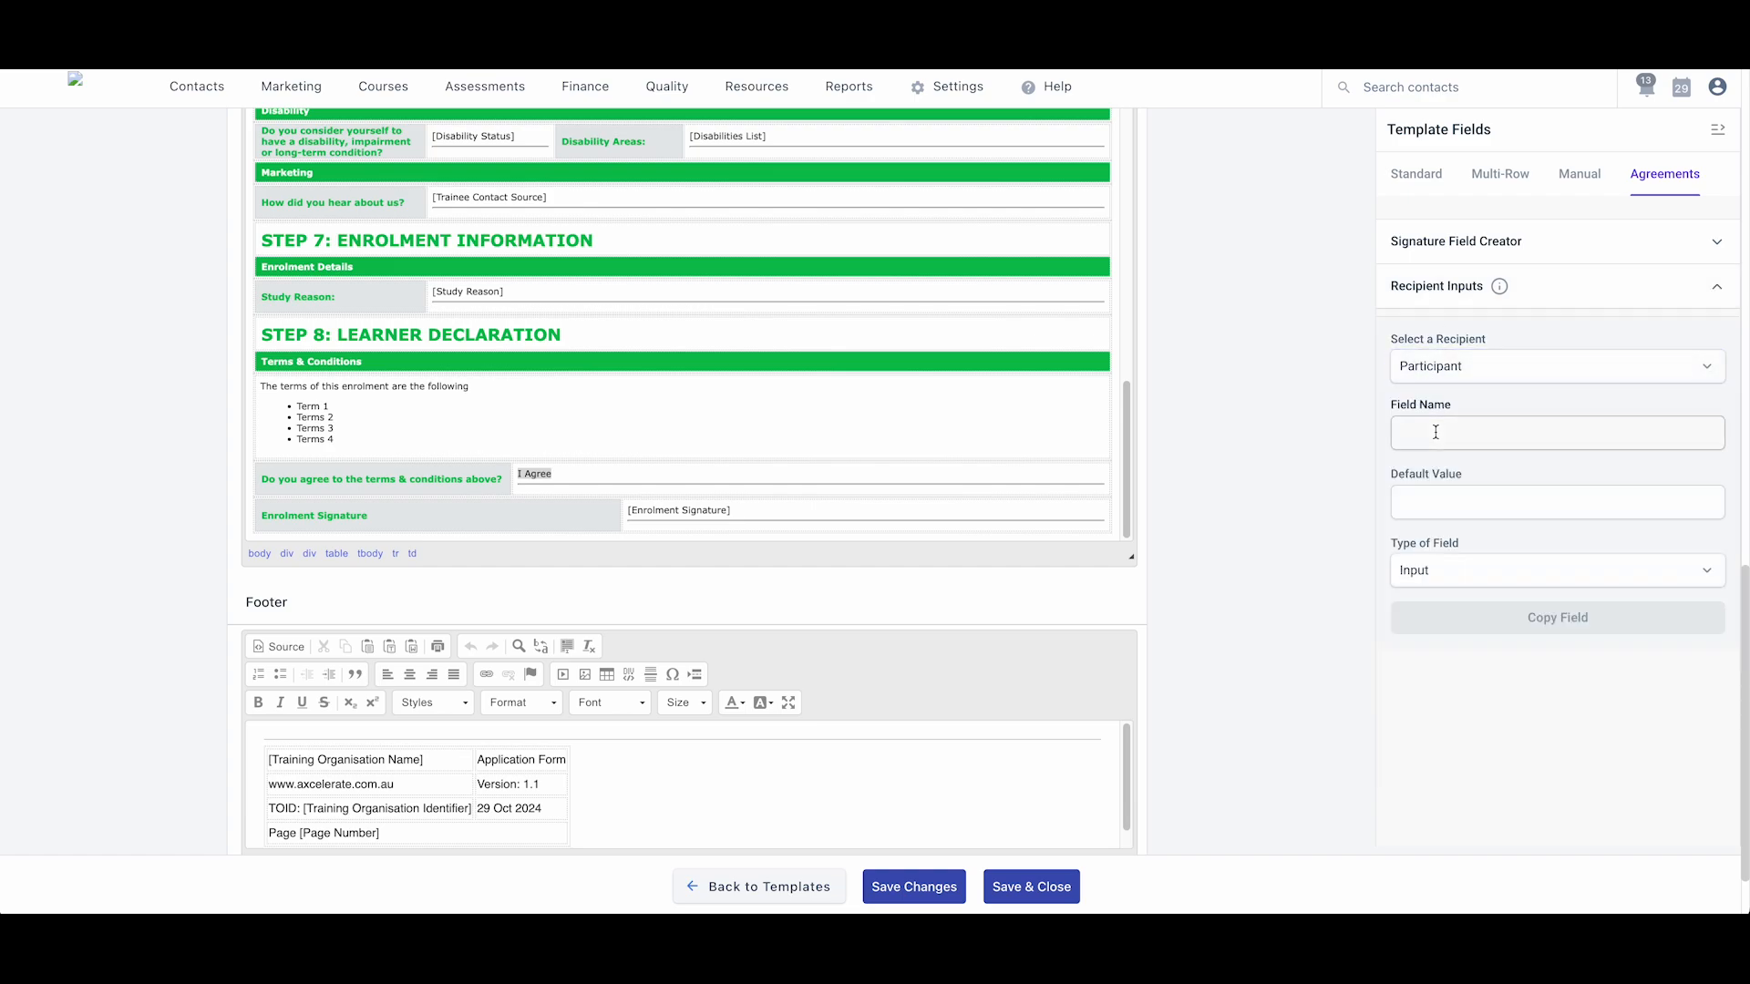
pyautogui.click(1440, 572)
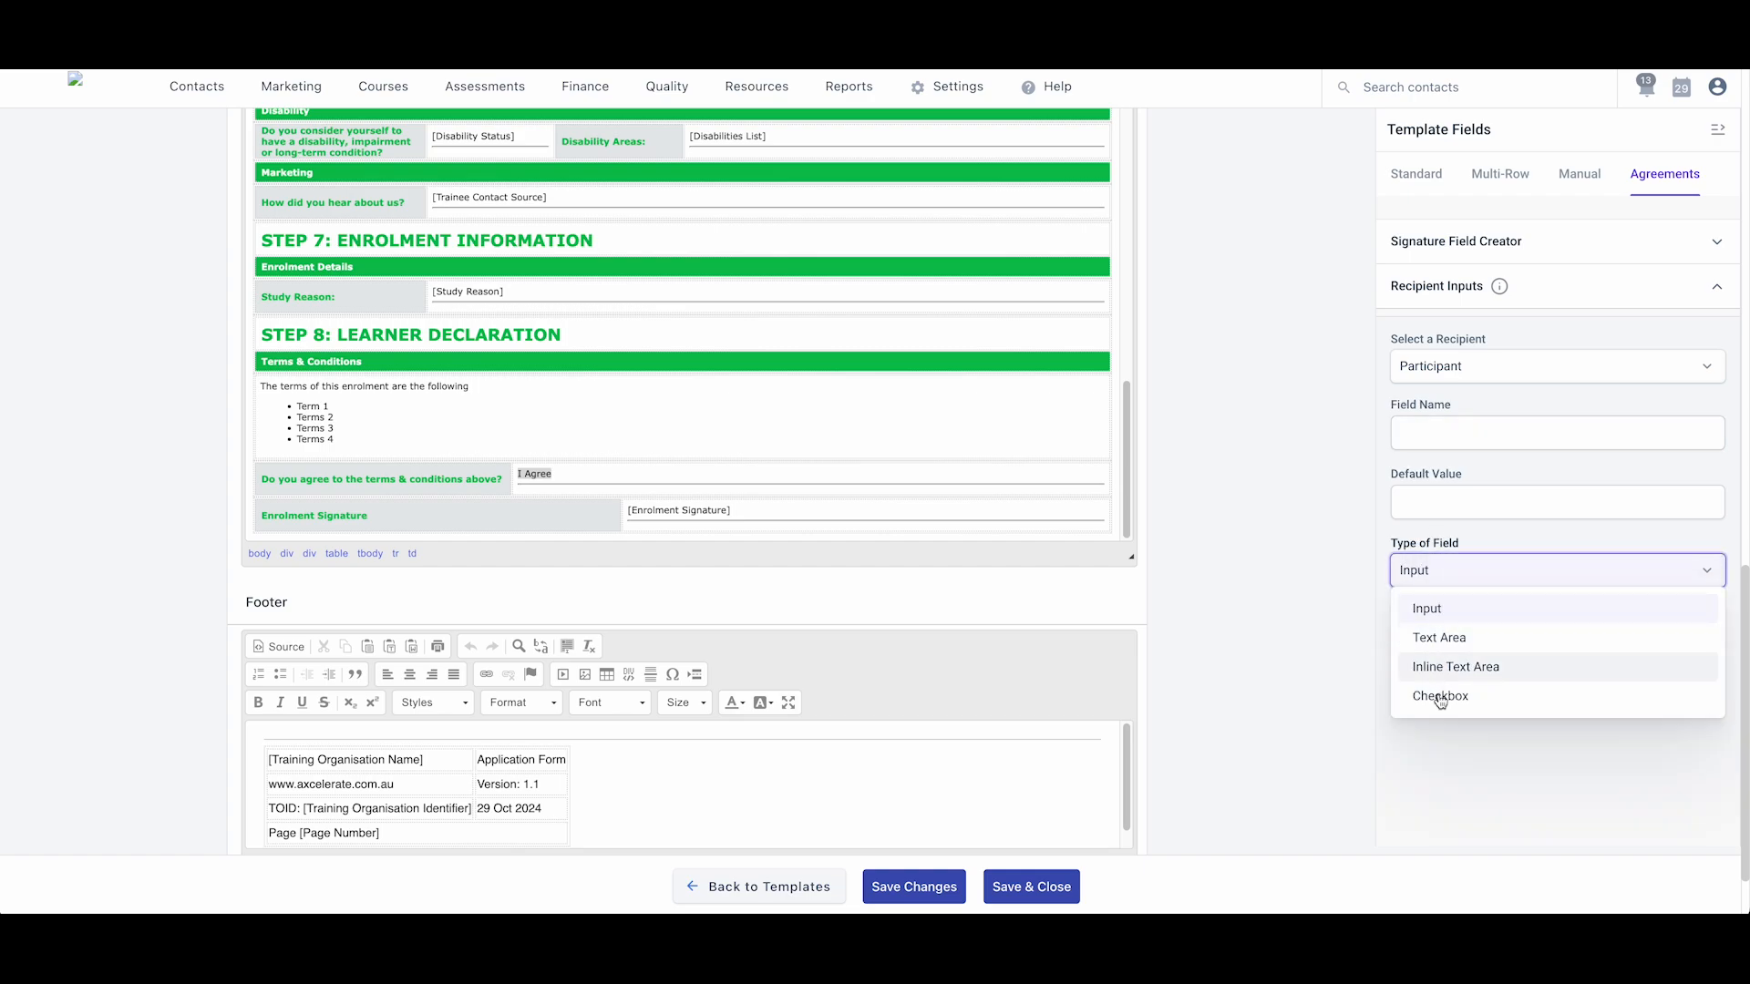
pyautogui.click(1440, 697)
pyautogui.click(1422, 435)
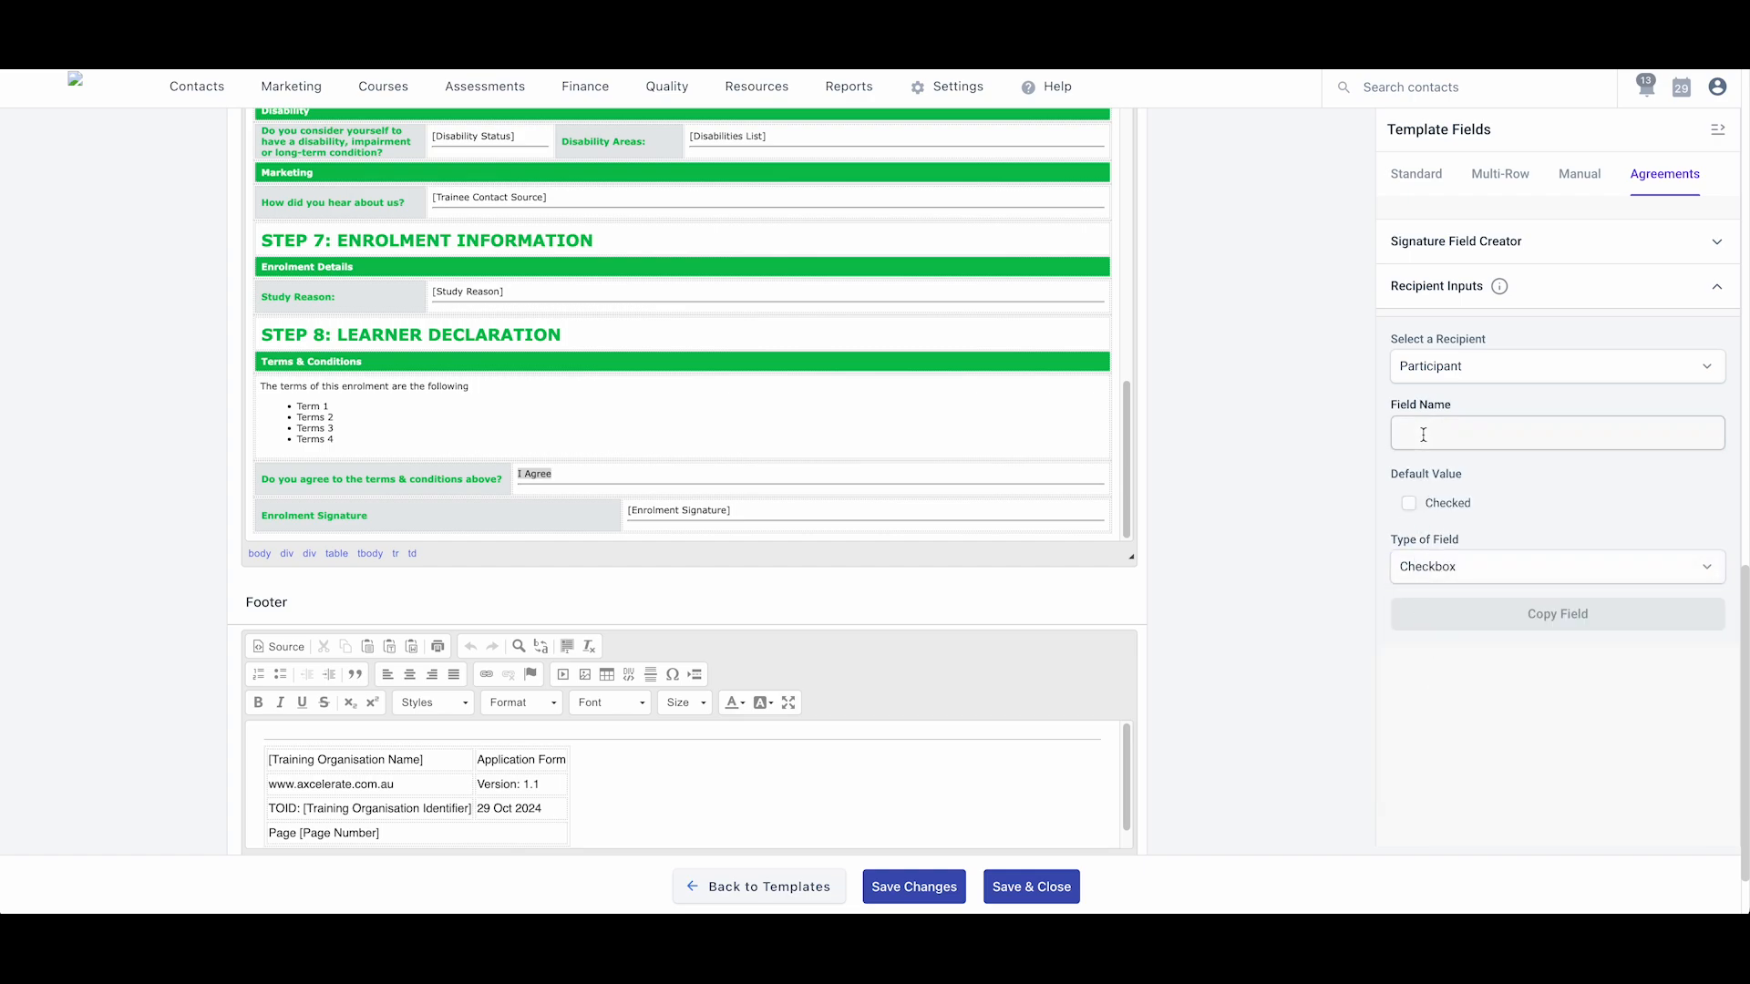
pyautogui.write('gree')
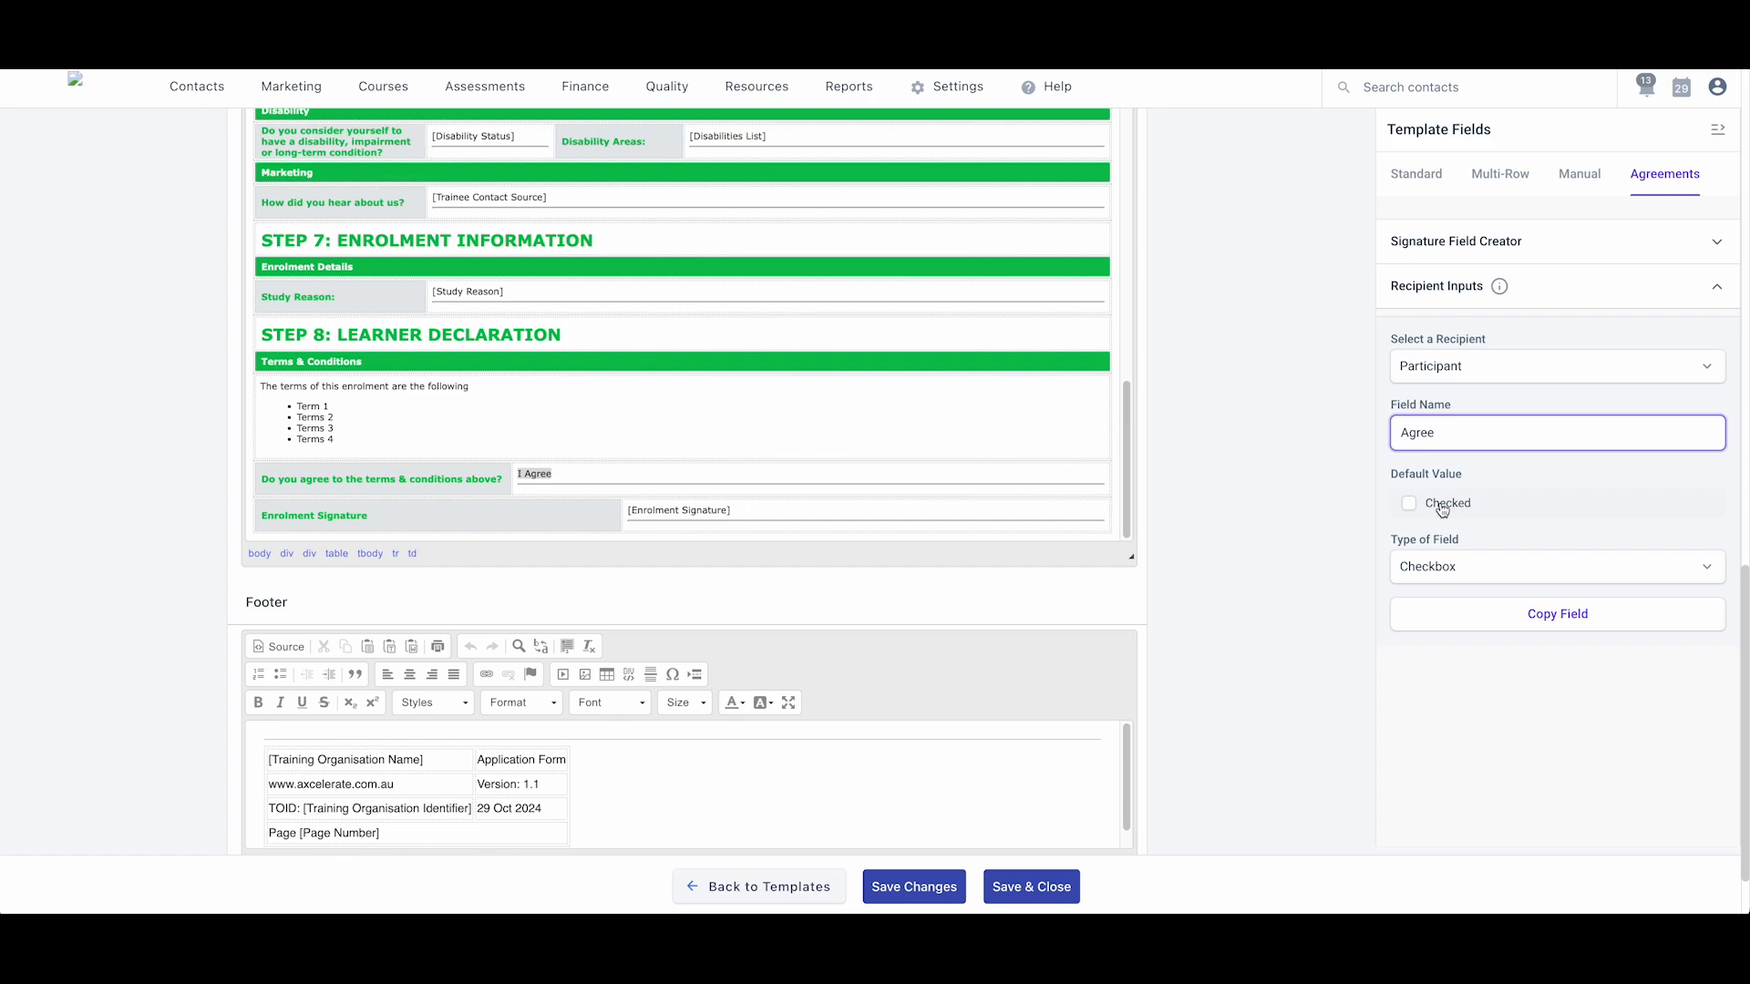
# - Copy the Agree field tag and paste it over the 'I Agree' text
pyautogui.click(1555, 616)
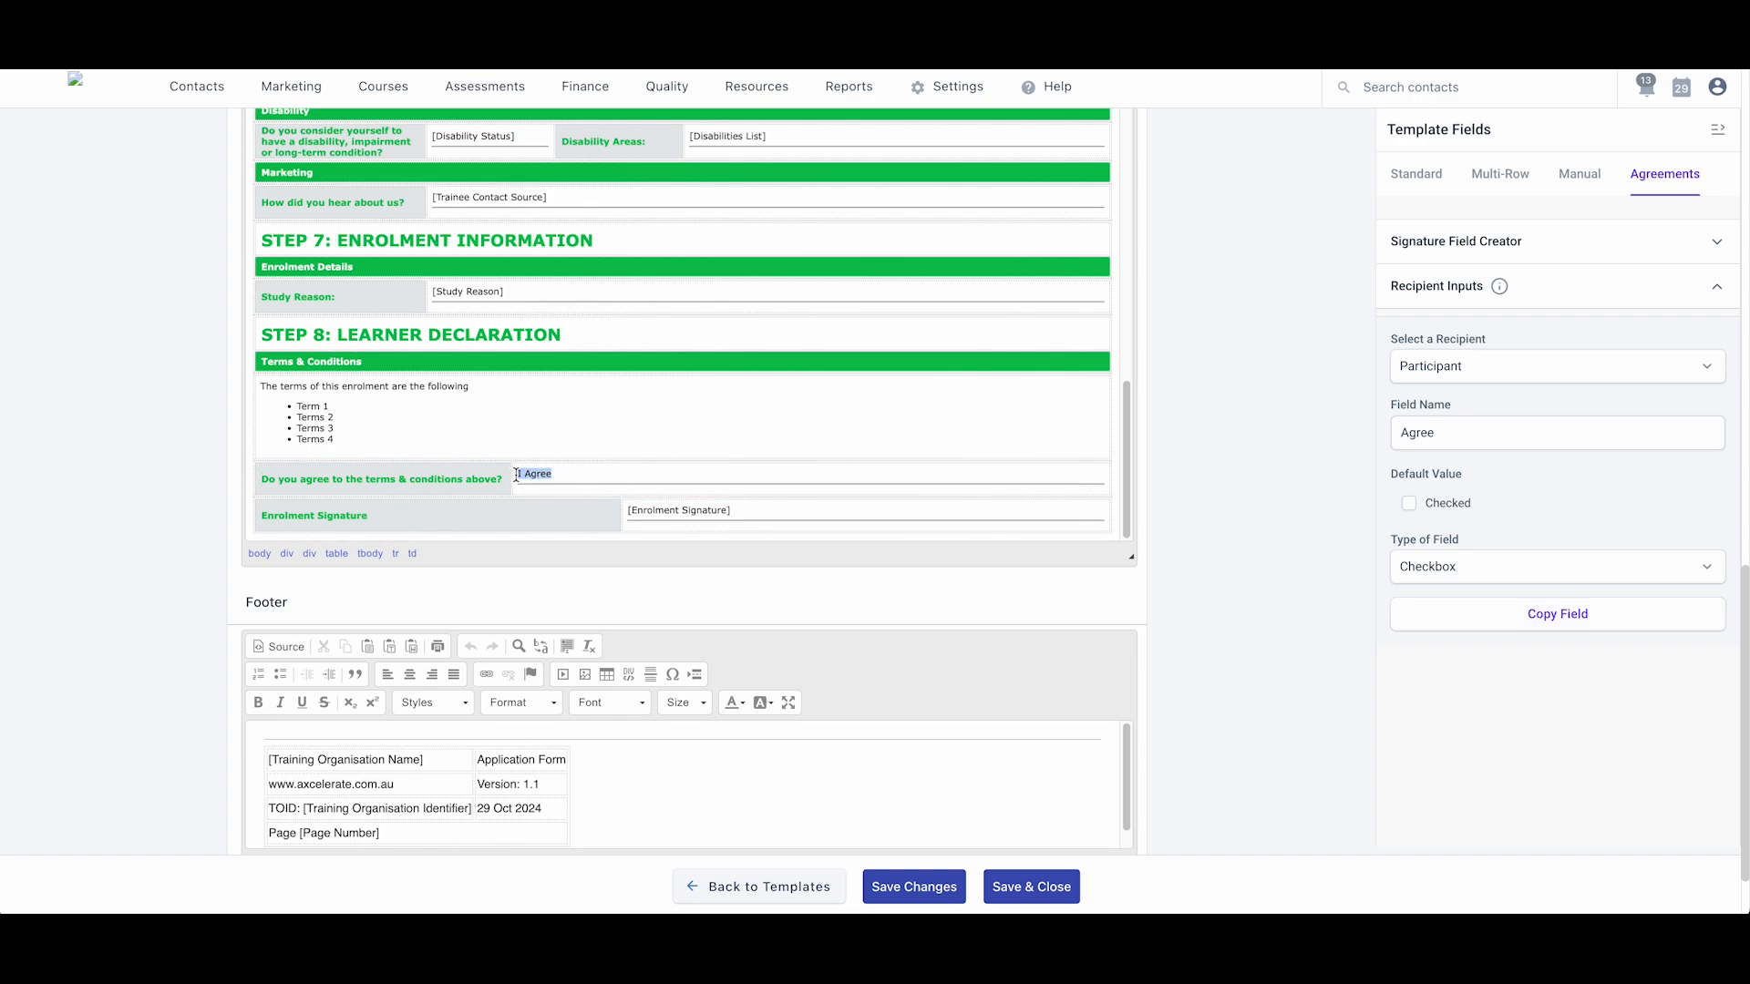
pyautogui.hotkey('ctrl', 'v')
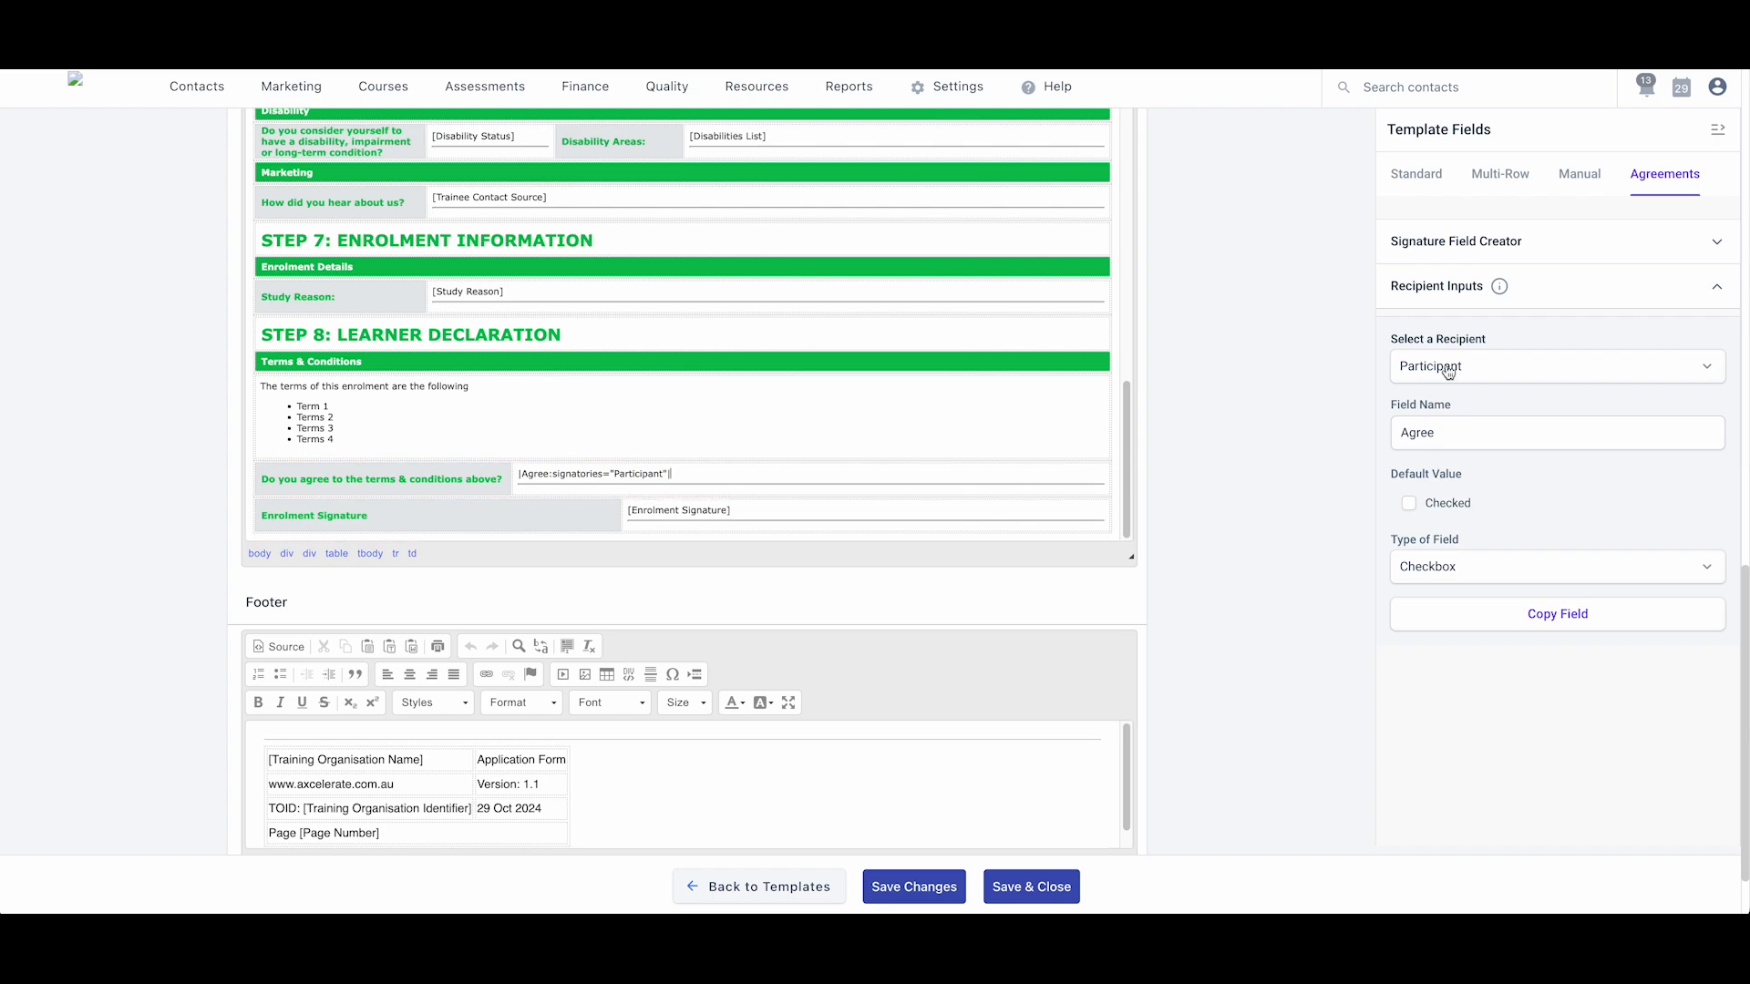
pyautogui.click(1567, 284)
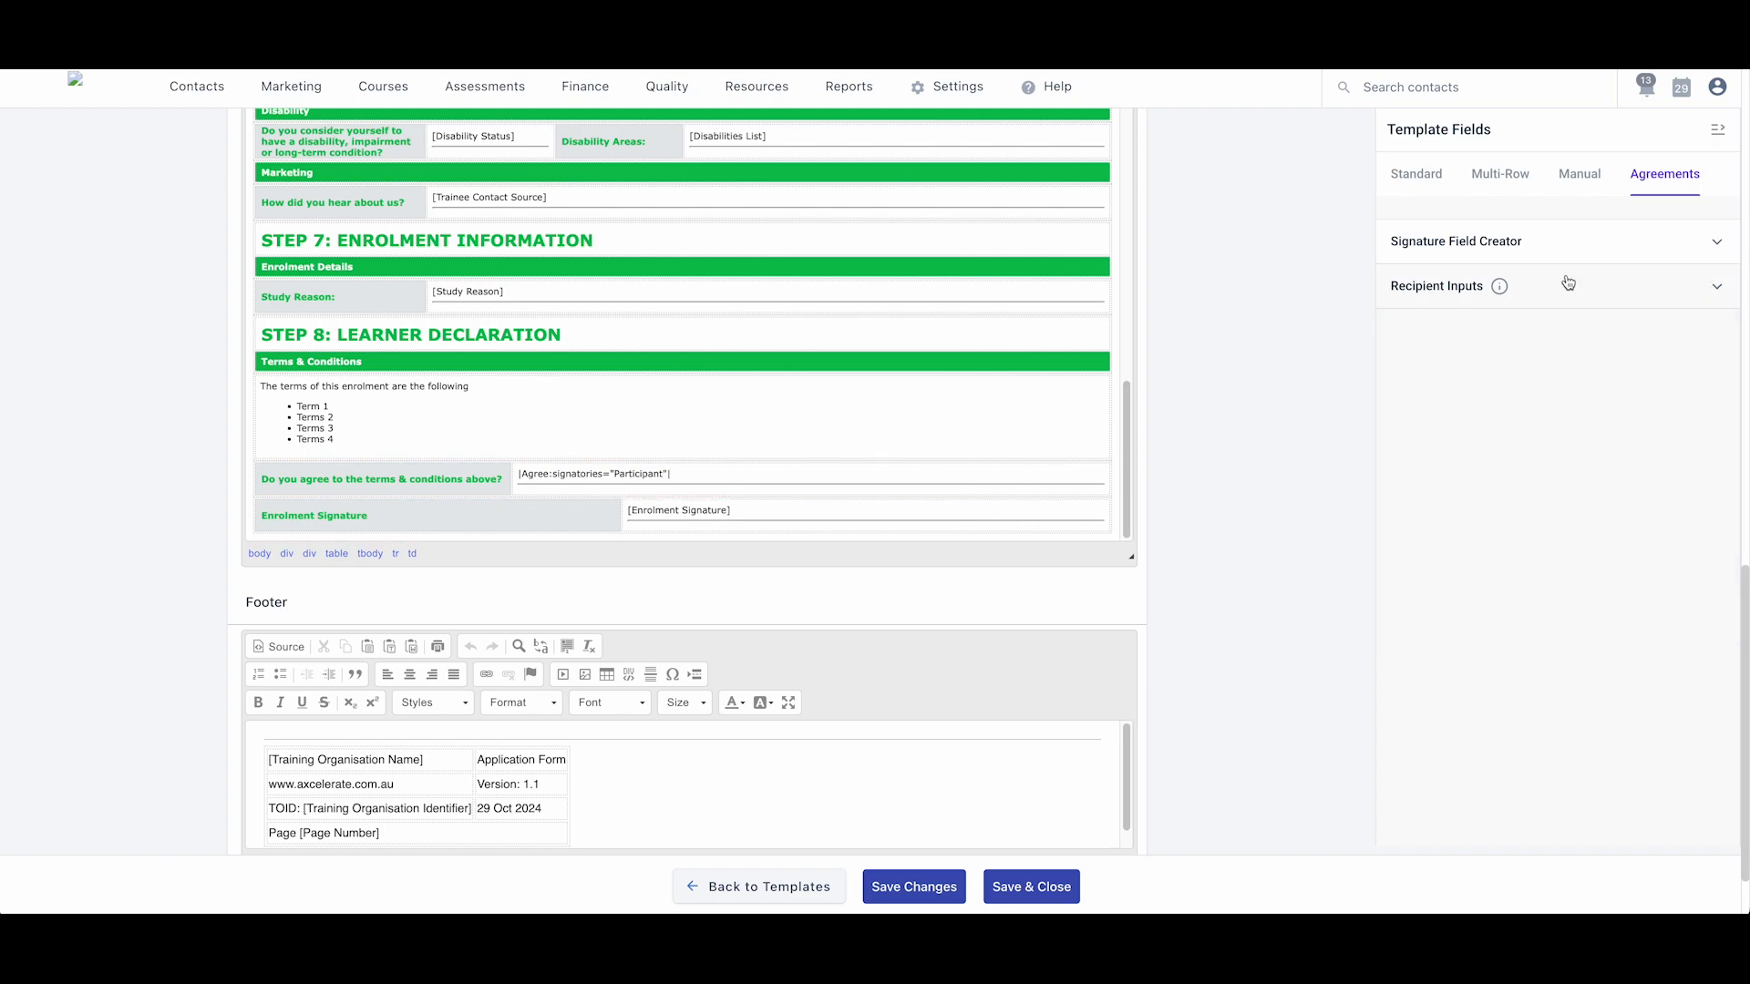
# - Paste a Participant signature field over the [Enrolment Signature] placeholder in the Learner Declaration
pyautogui.click(1487, 250)
pyautogui.click(1463, 335)
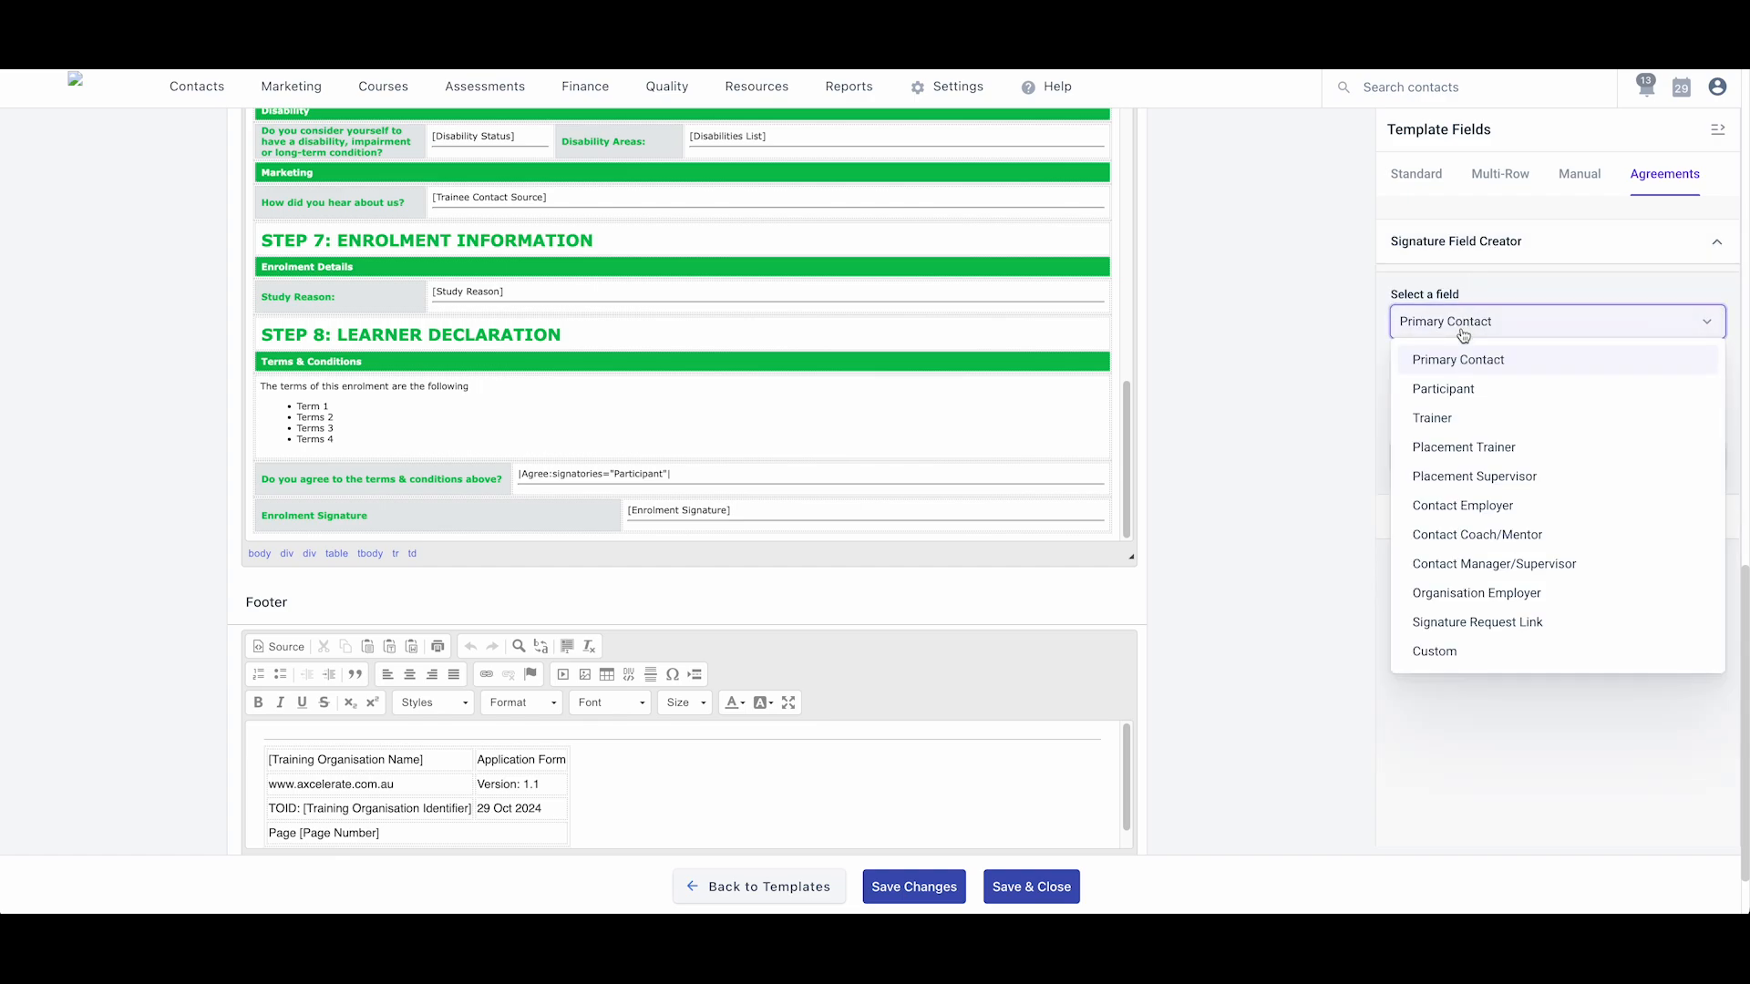
pyautogui.click(1451, 387)
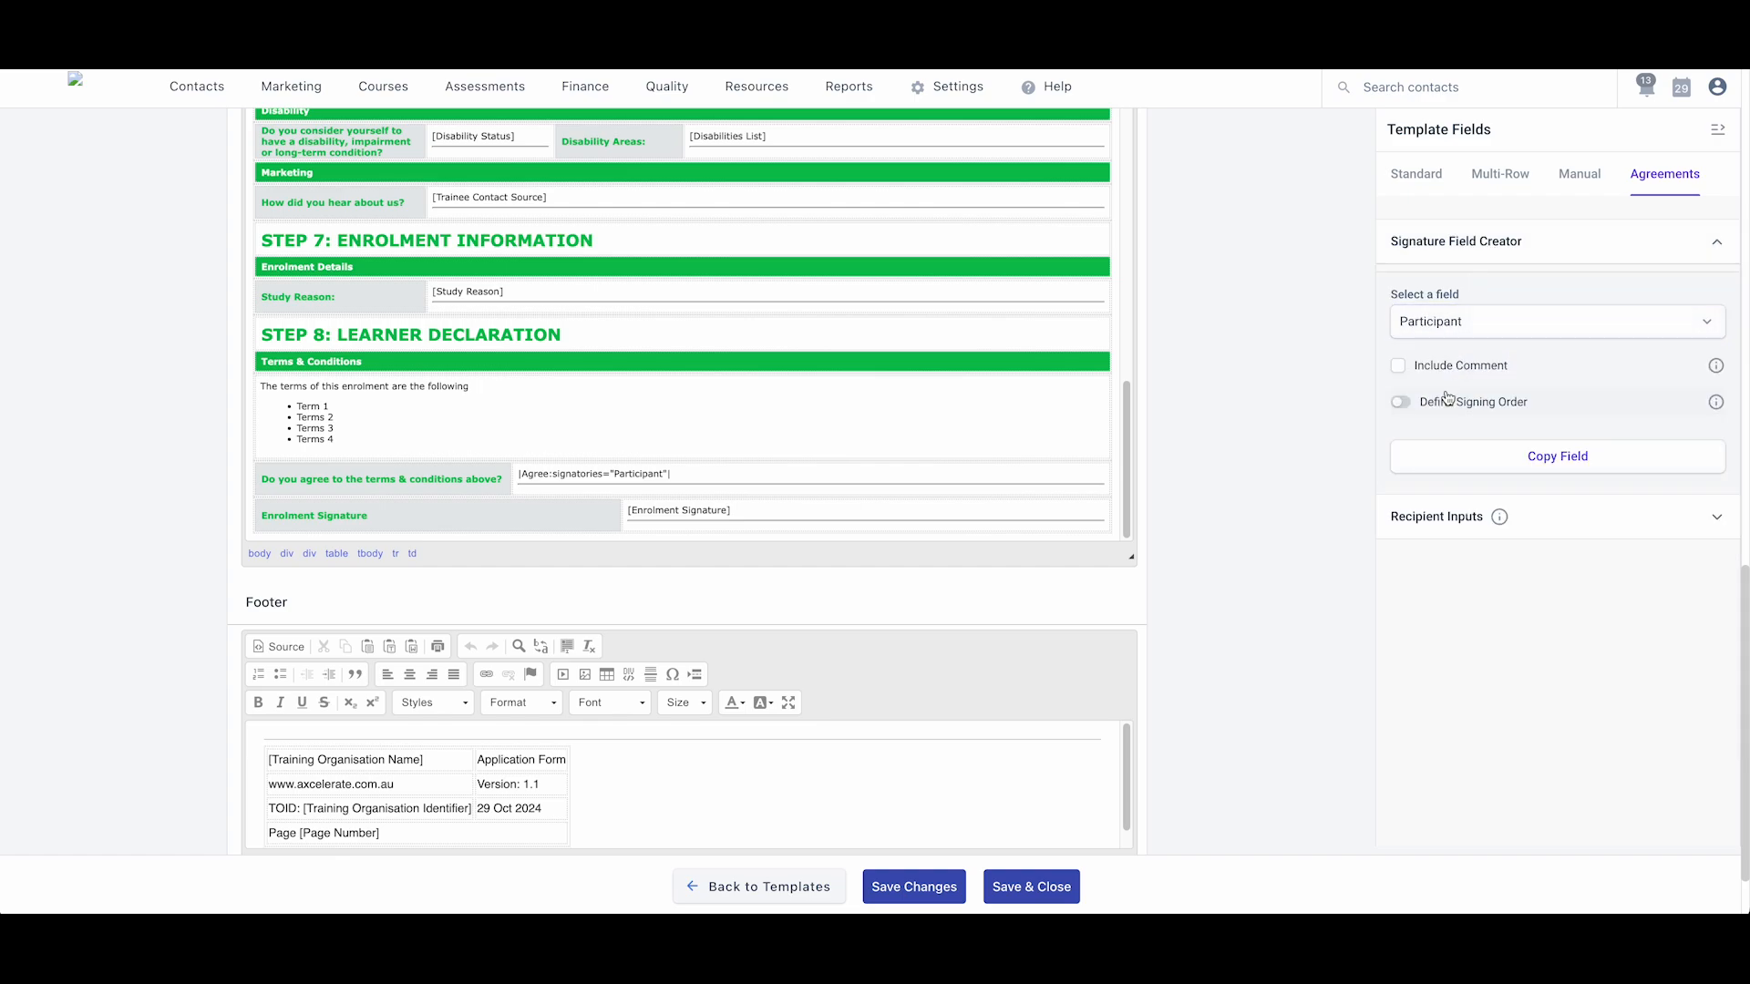
pyautogui.click(1559, 467)
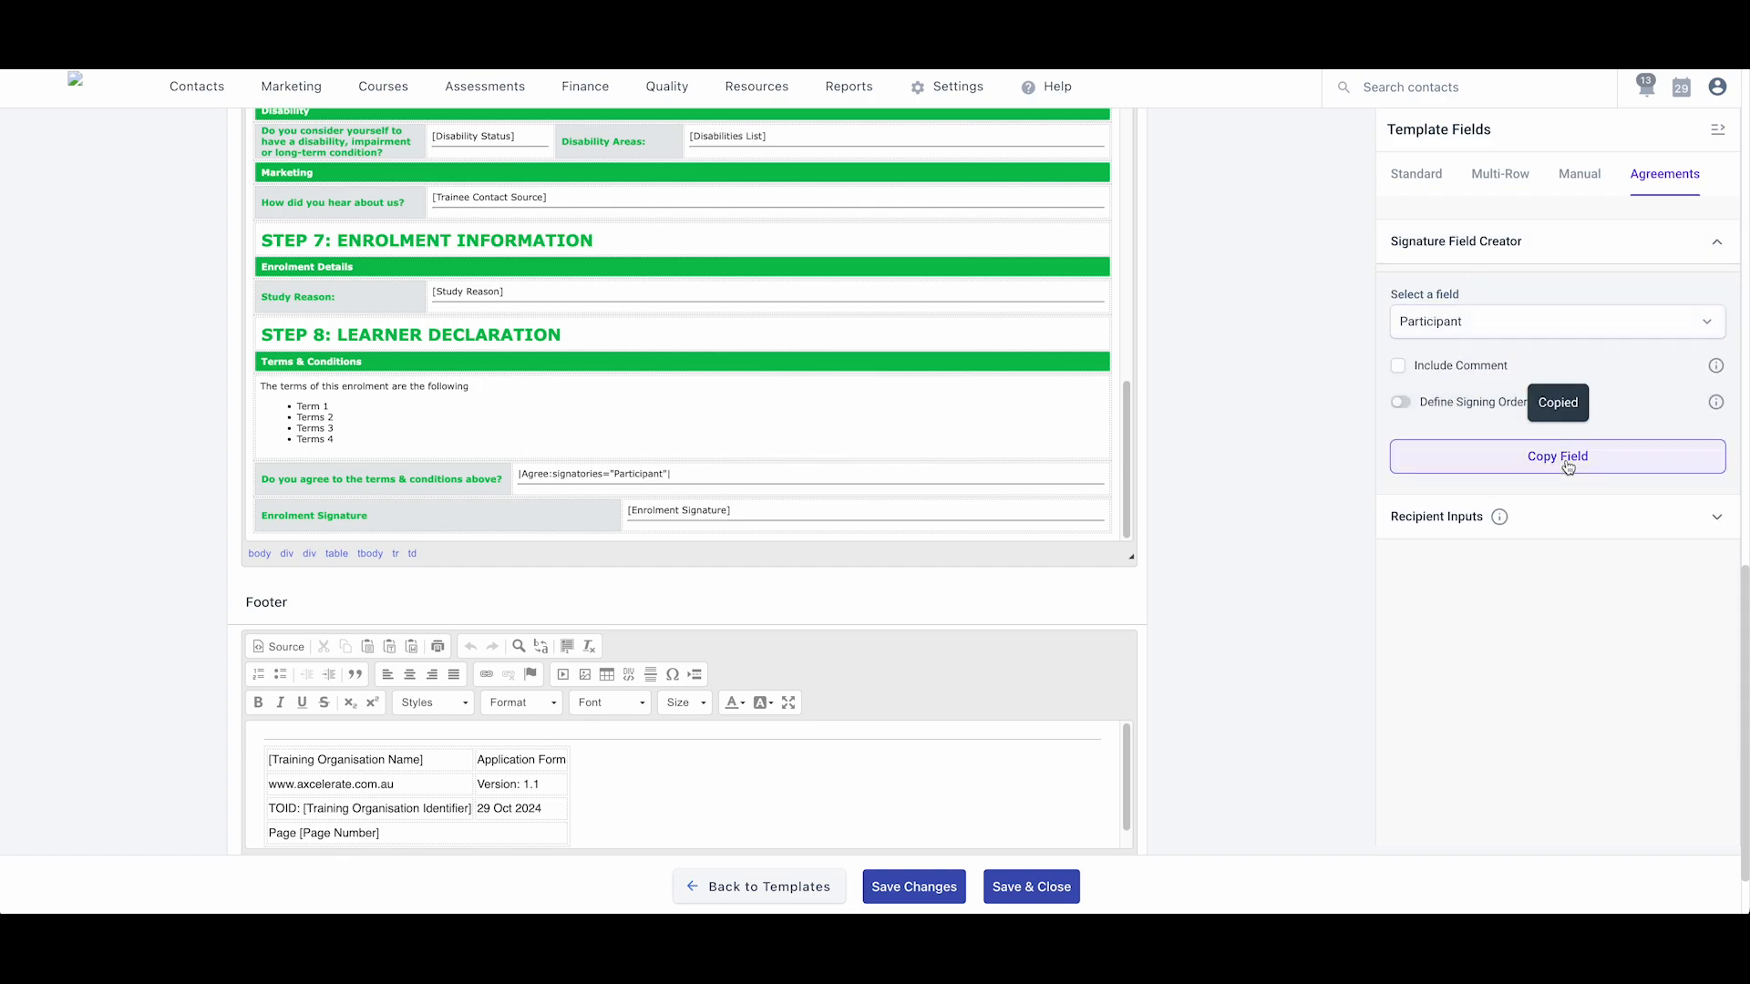
pyautogui.moveTo(737, 511); pyautogui.dragTo(627, 508)
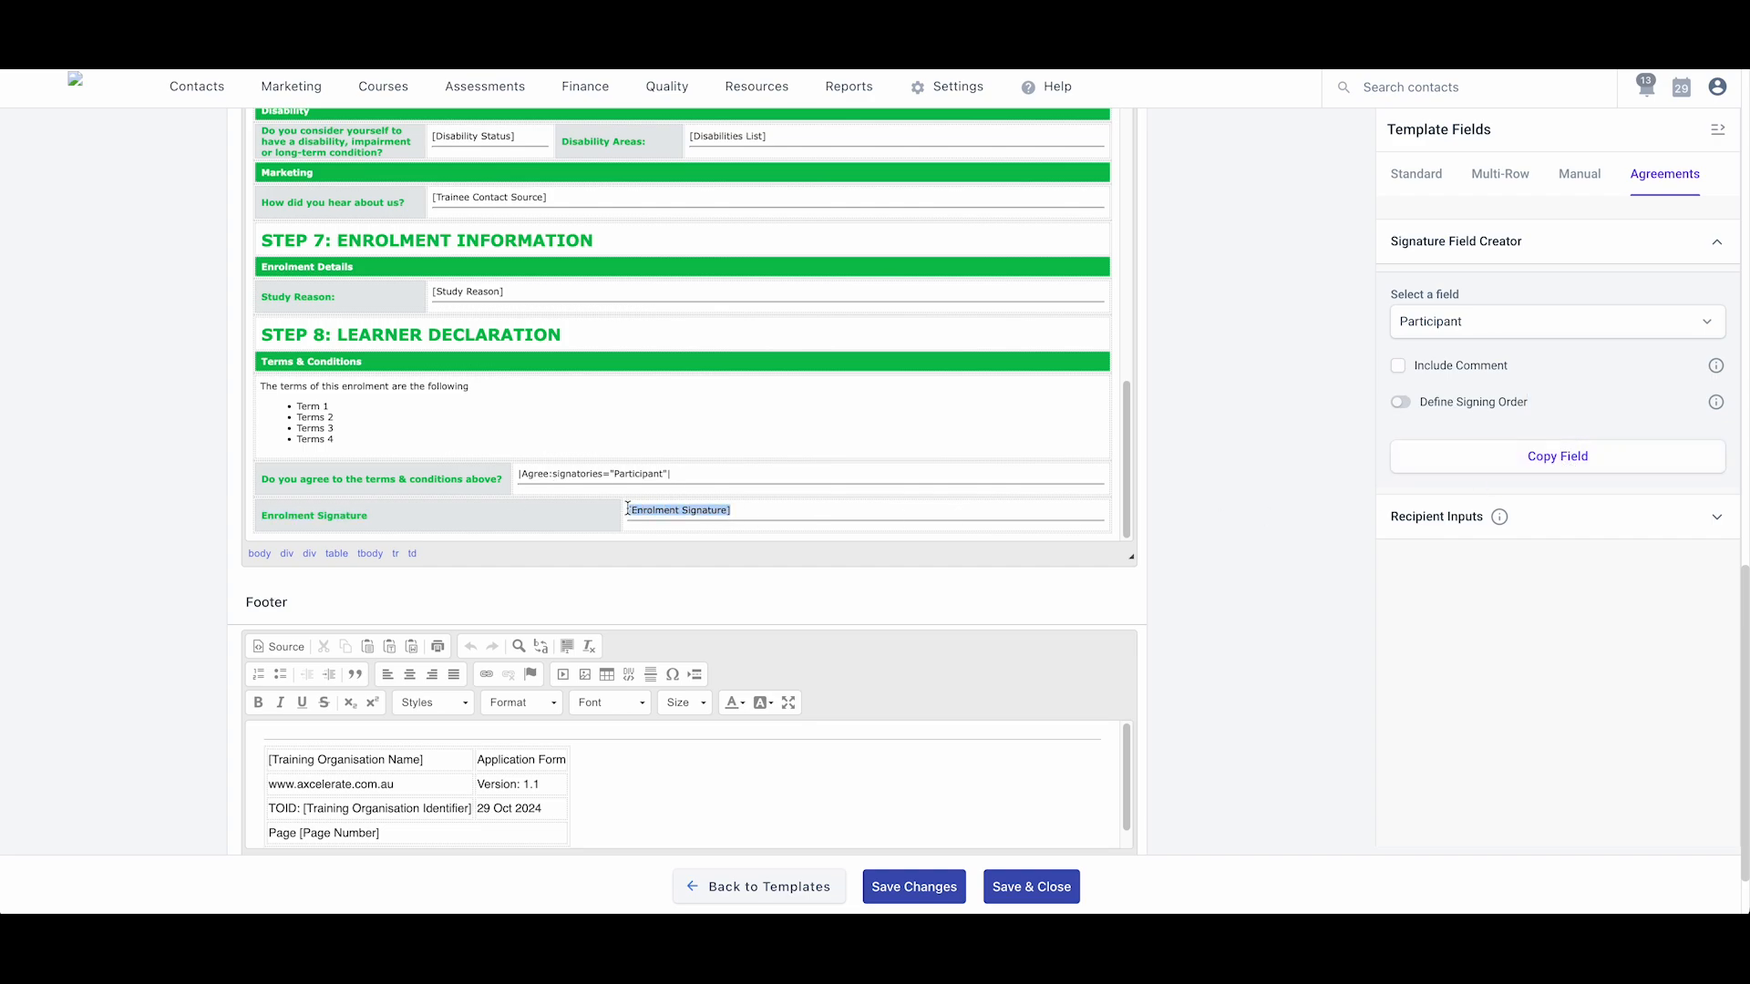
pyautogui.hotkey('ctrl', 'v')
pyautogui.scroll(10, 100, 588)
pyautogui.scroll(4, 100, 585)
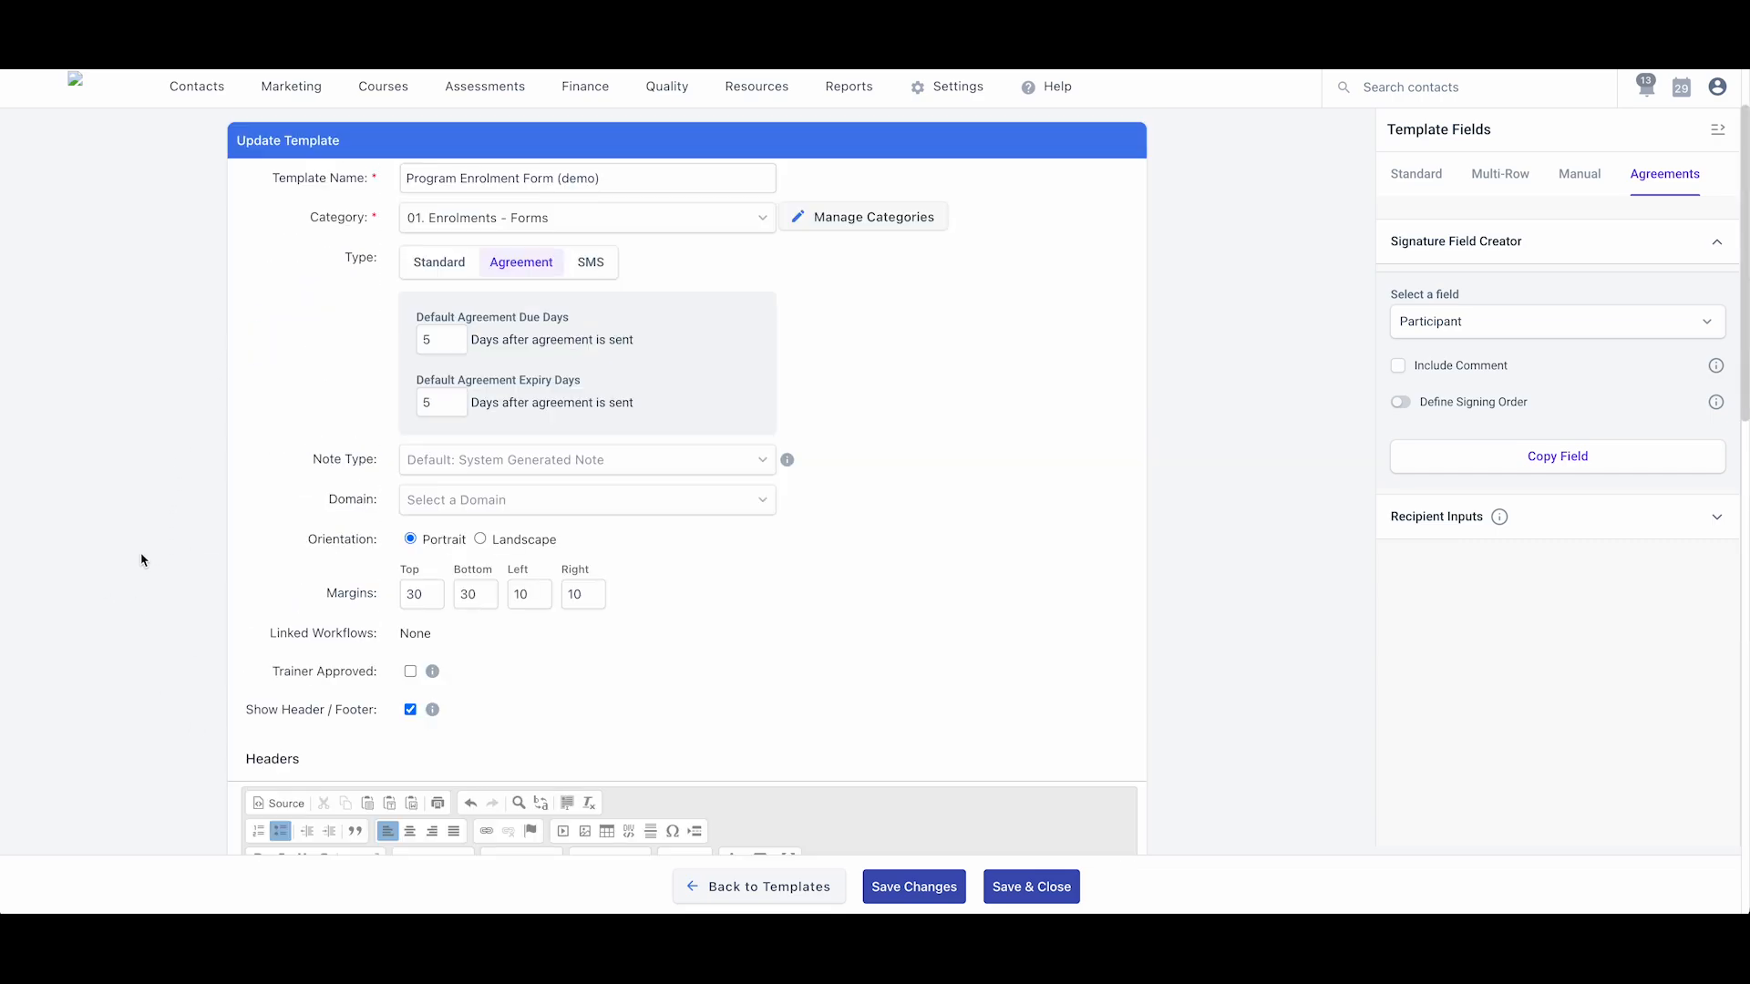
# - Save the template changes and confirm resubmission to reach Manage Signatories
pyautogui.scroll(-3, 732, 686)
pyautogui.click(916, 899)
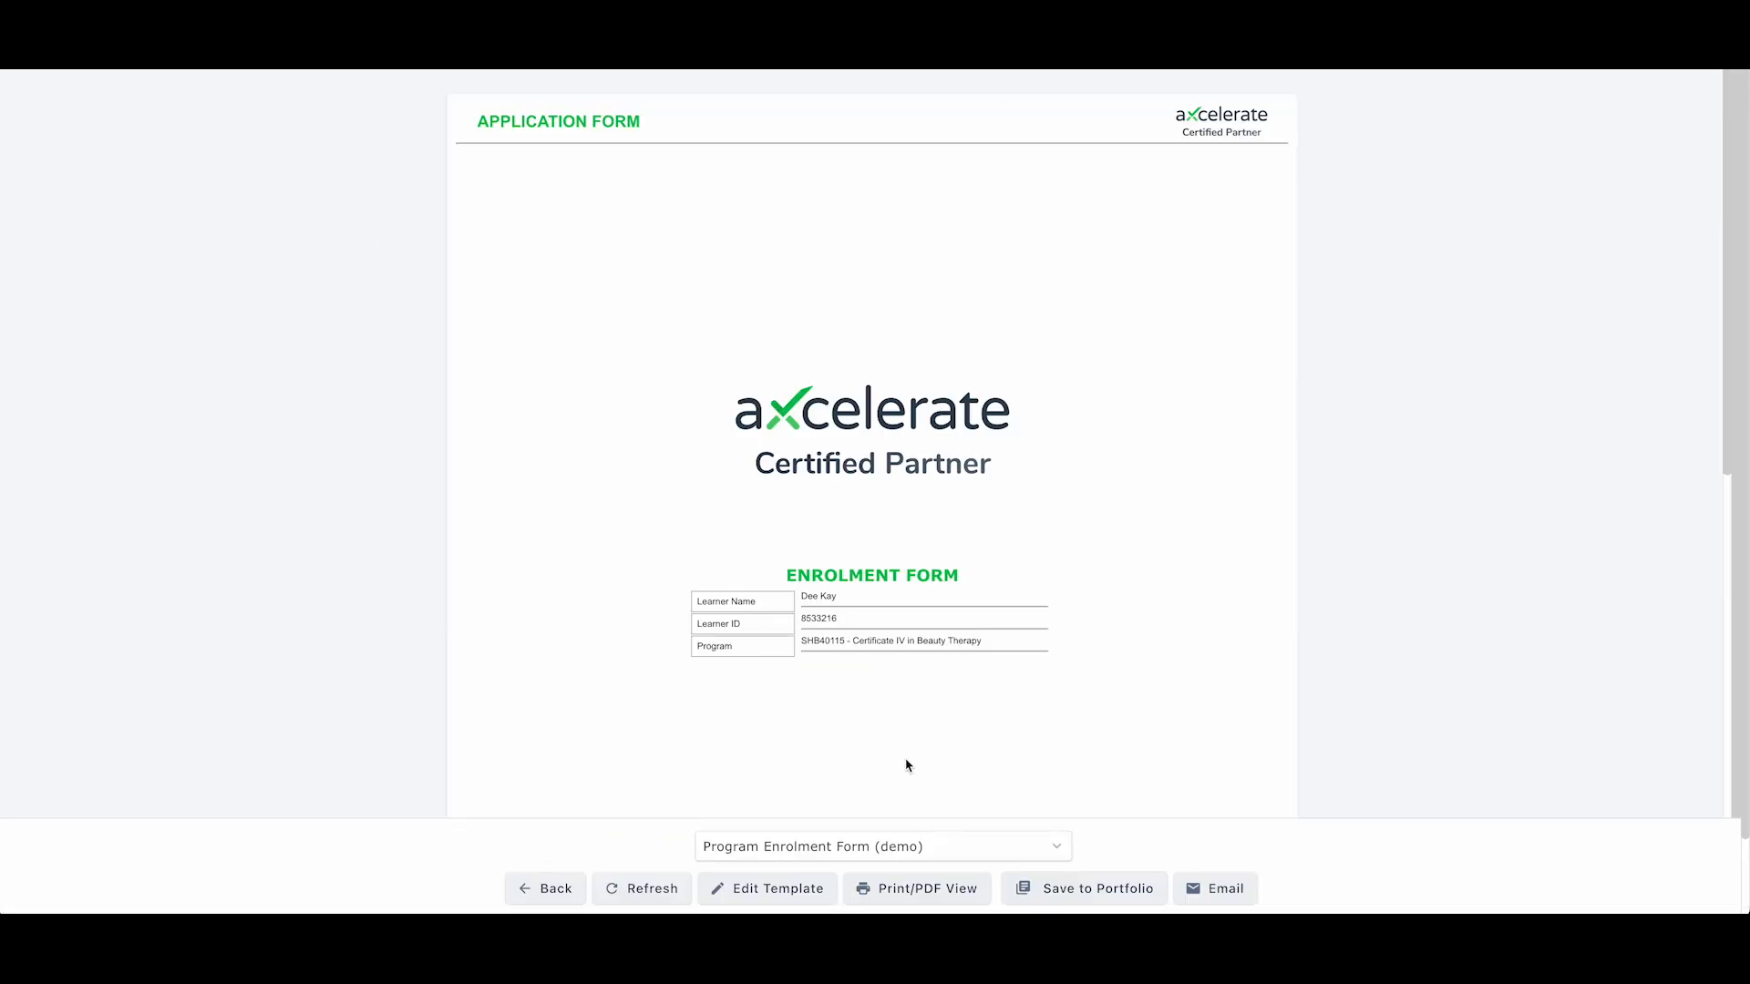
pyautogui.press('super+r')
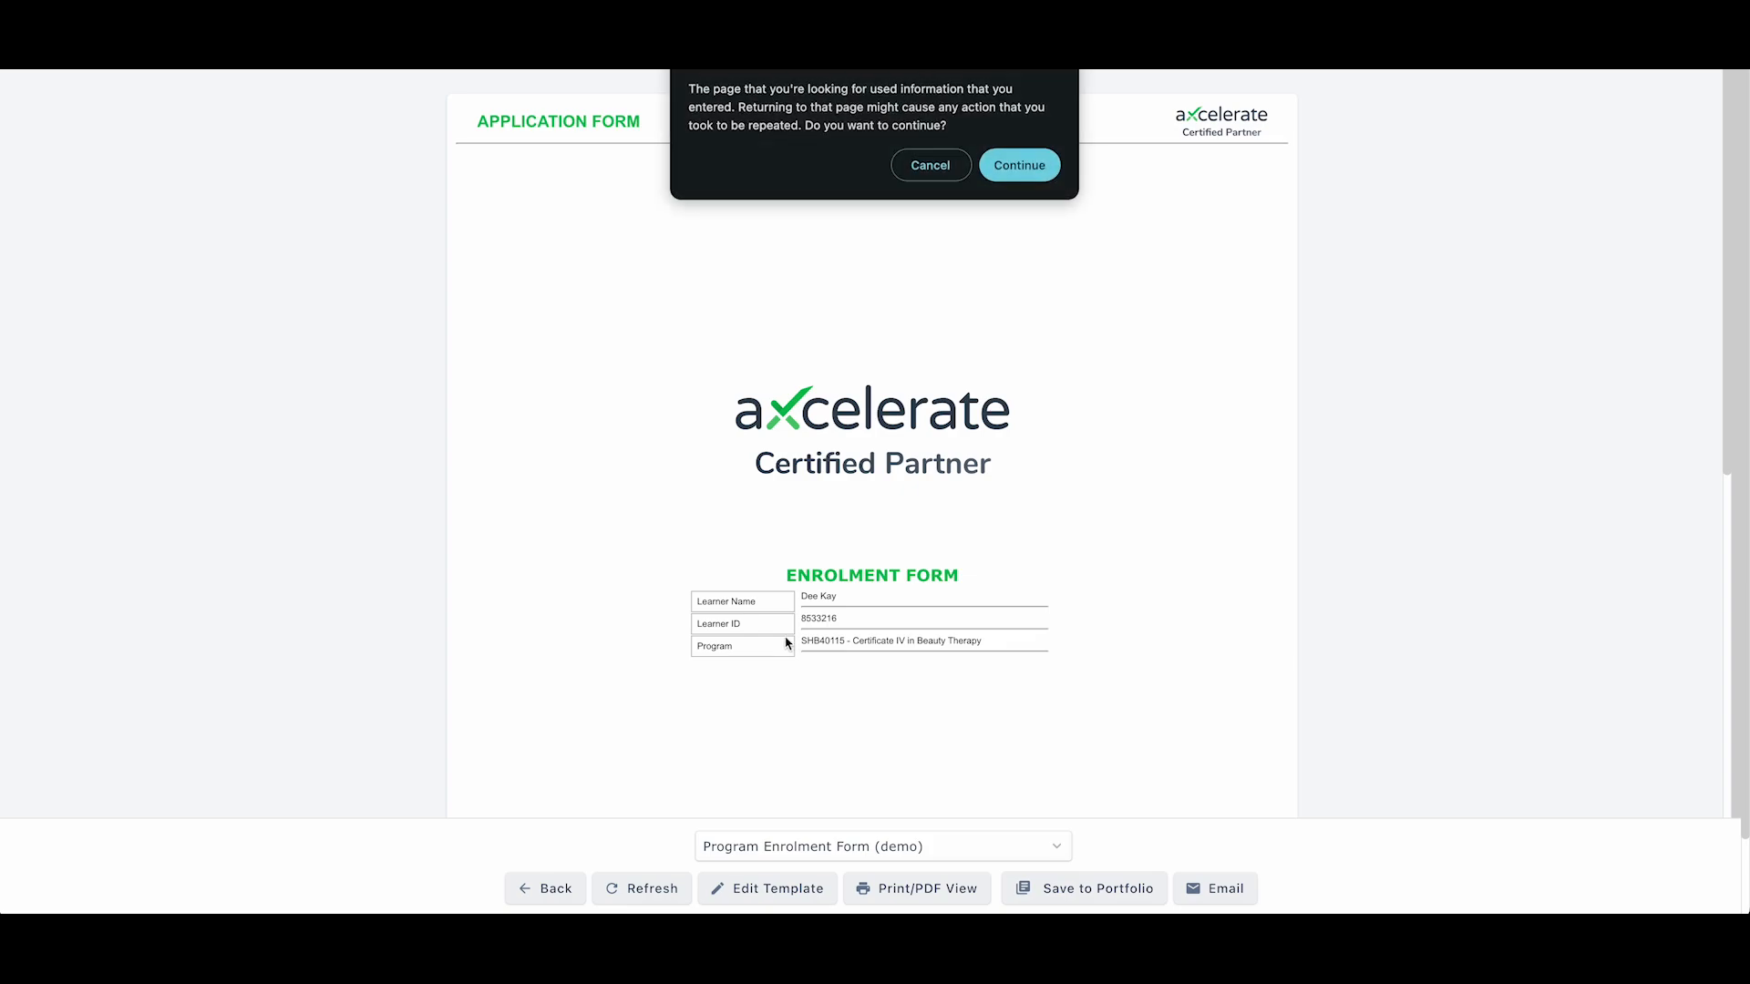
pyautogui.click(1028, 173)
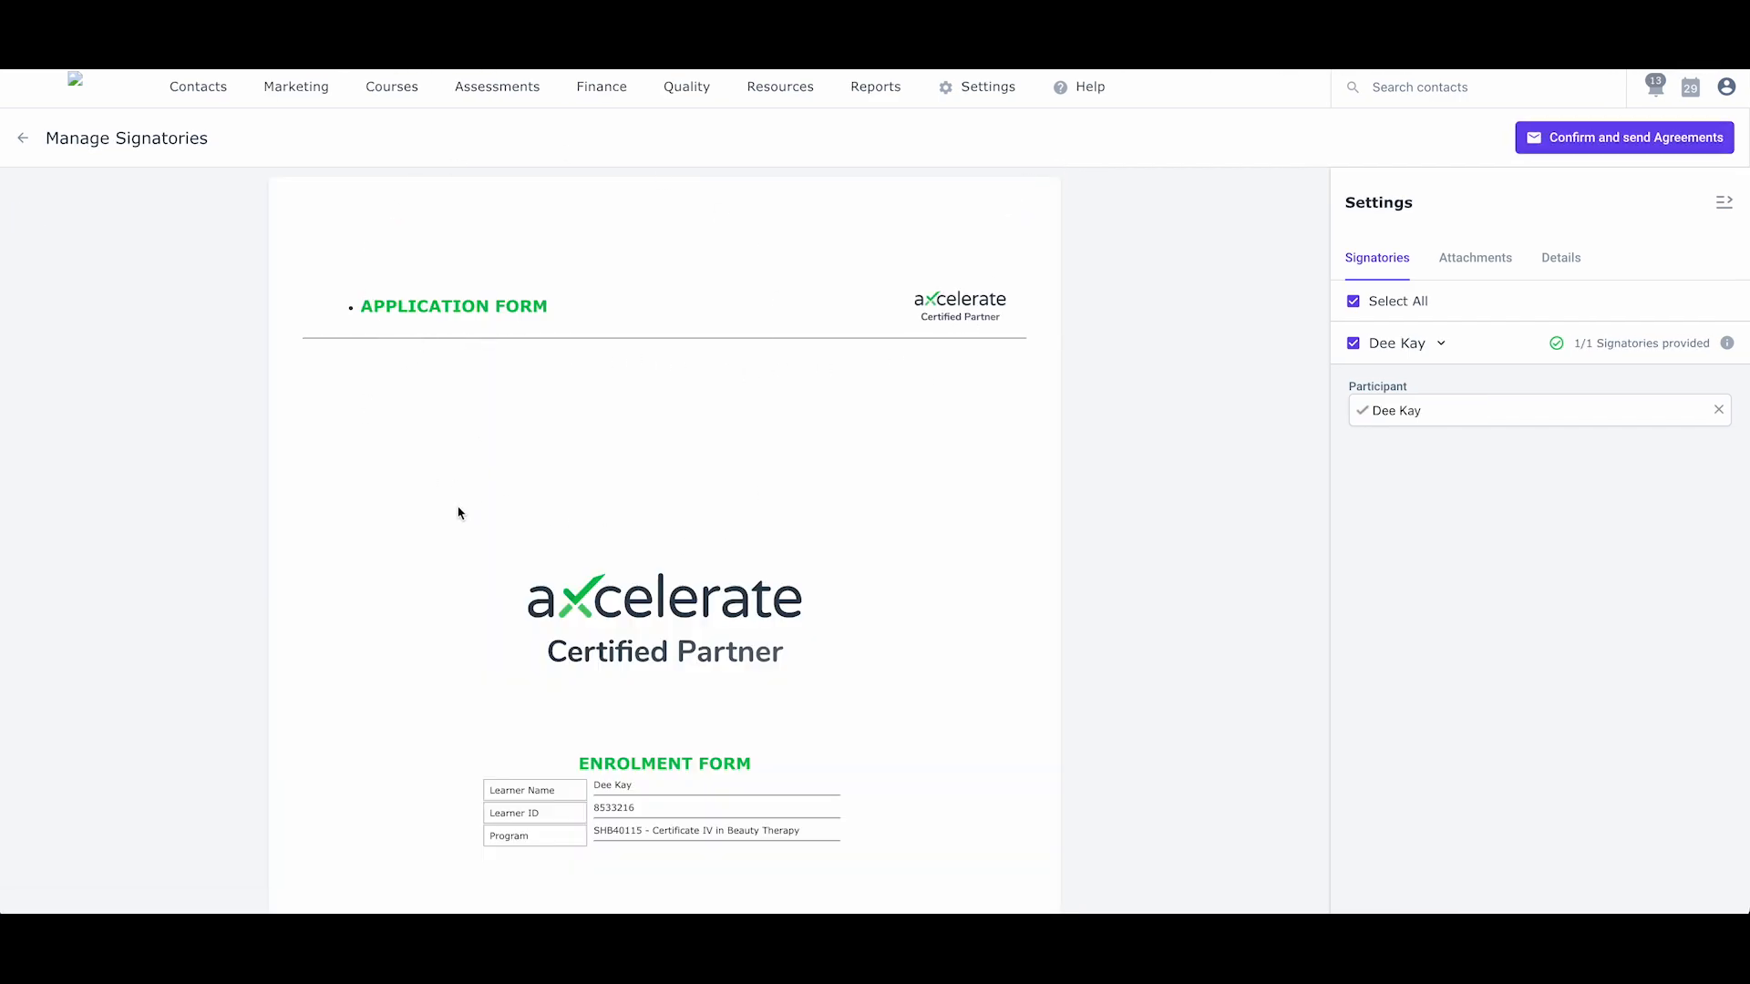
# - Review the agreement down to the signature placeholder and send it for signing
pyautogui.scroll(-1, 460, 514)
pyautogui.scroll(-5, 460, 513)
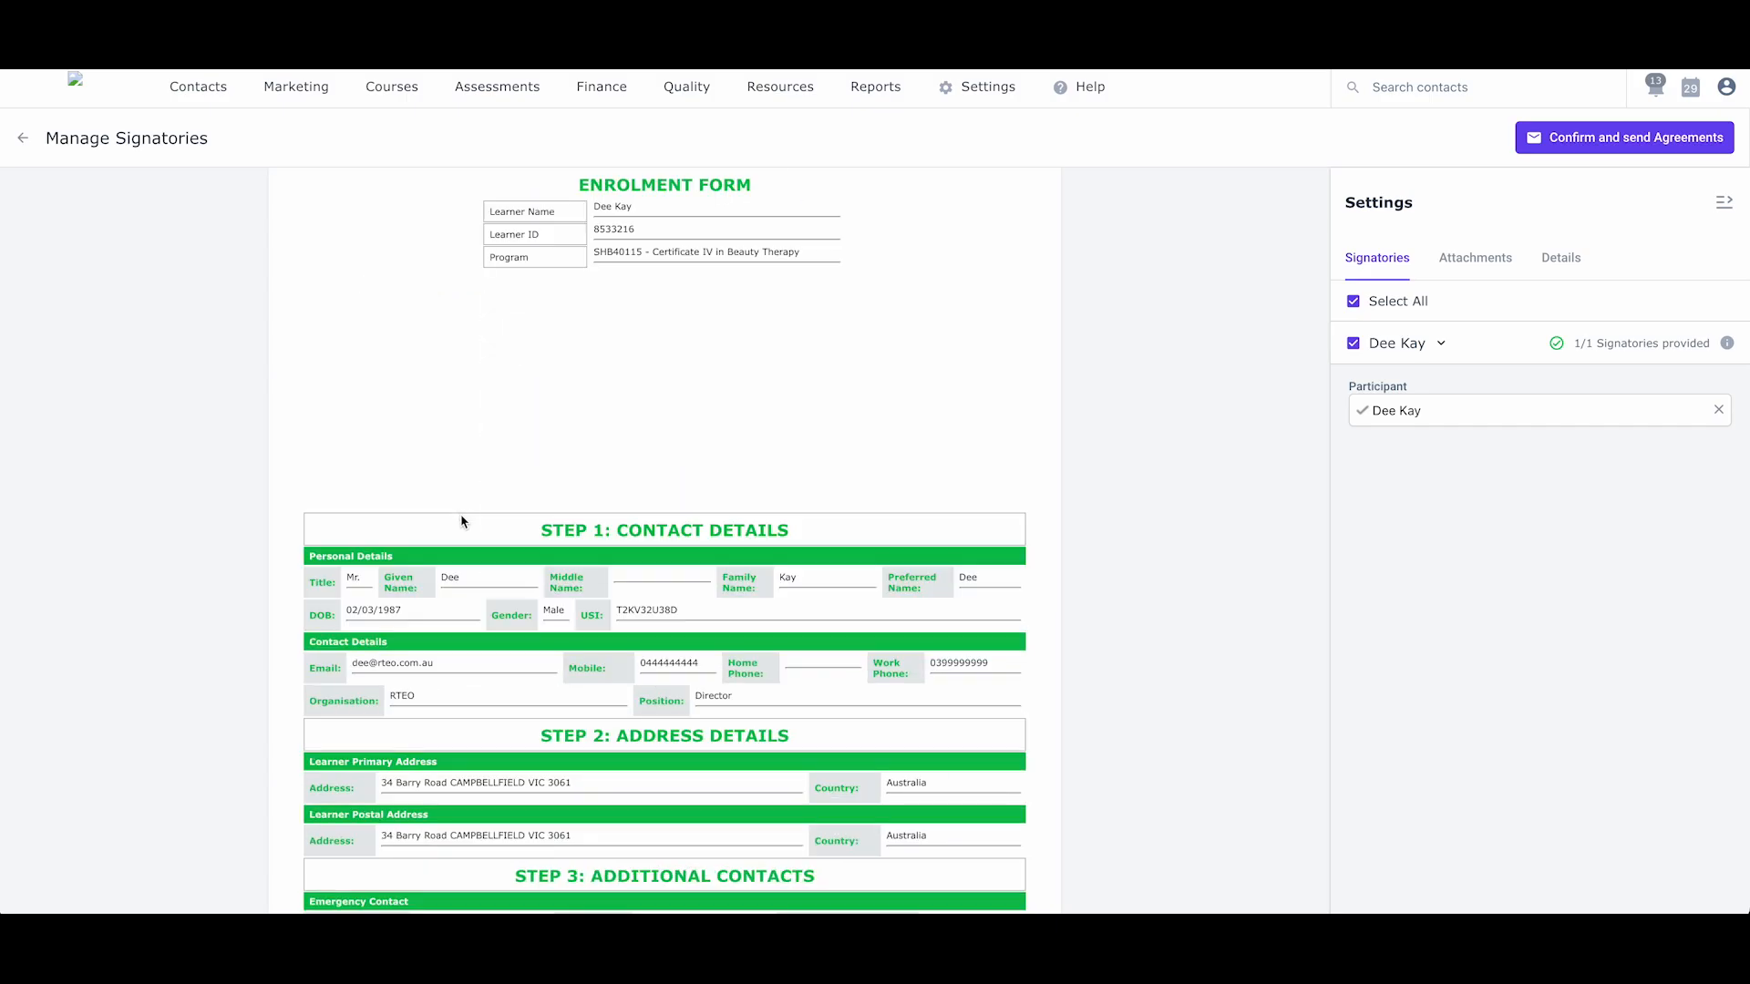
pyautogui.scroll(-9, 461, 522)
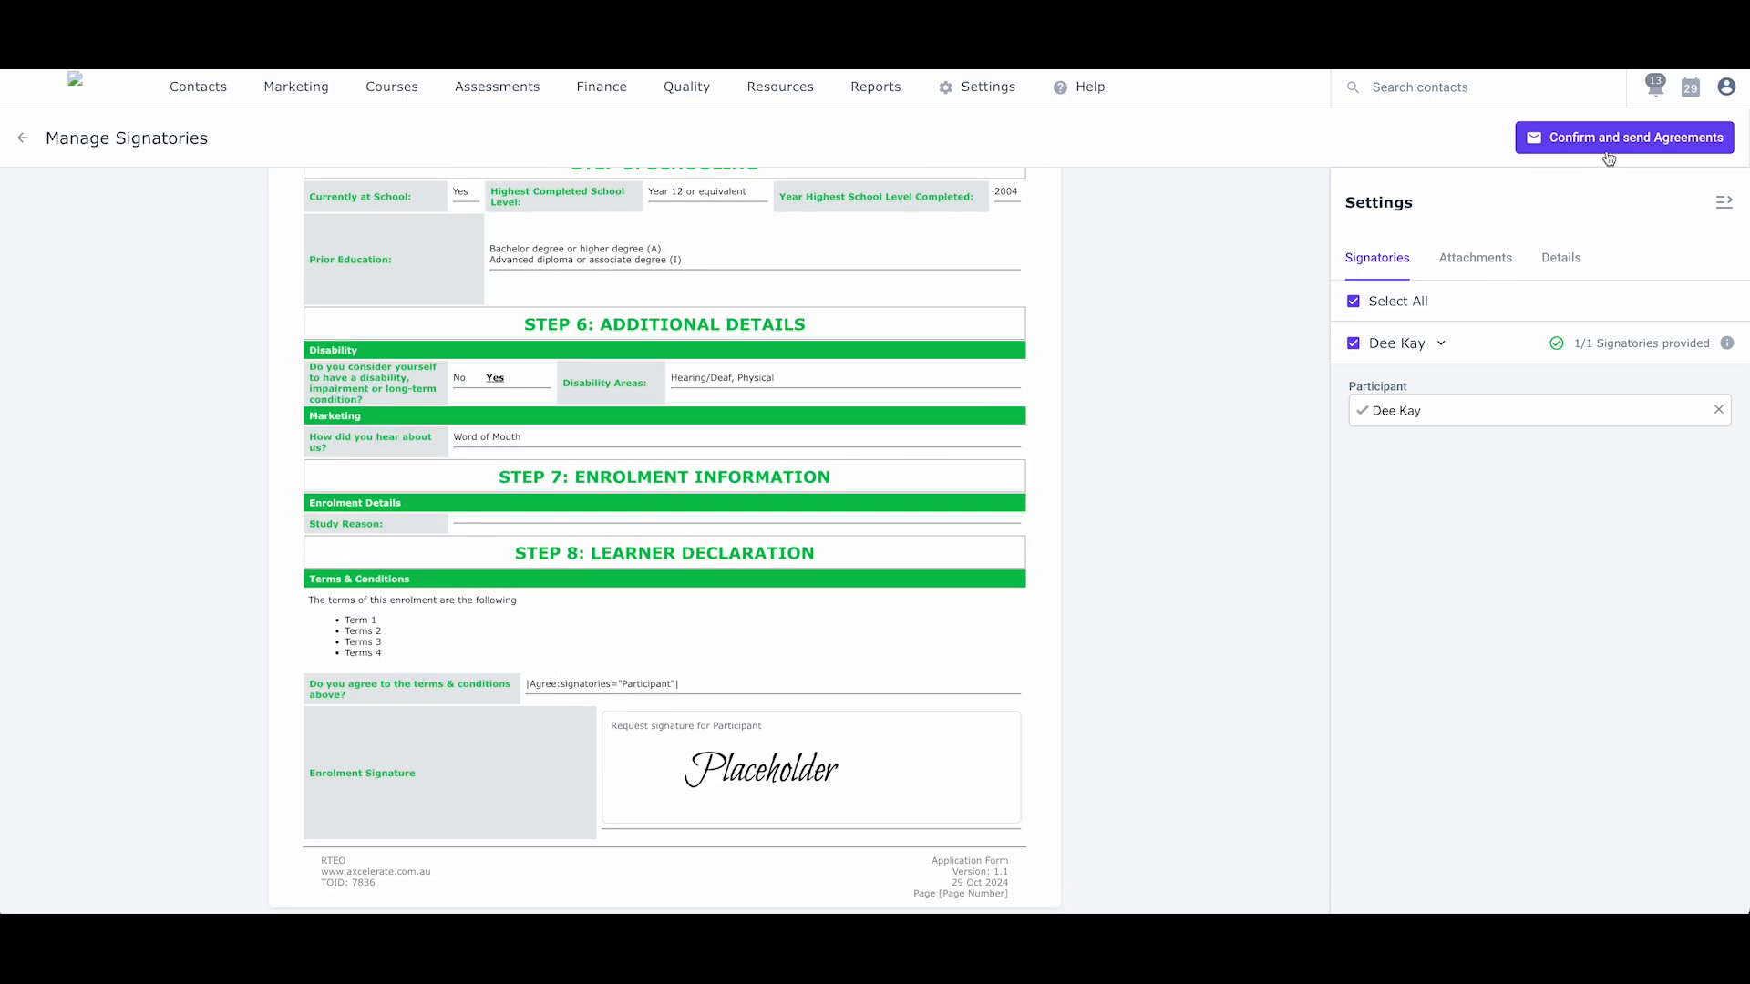
pyautogui.click(1640, 142)
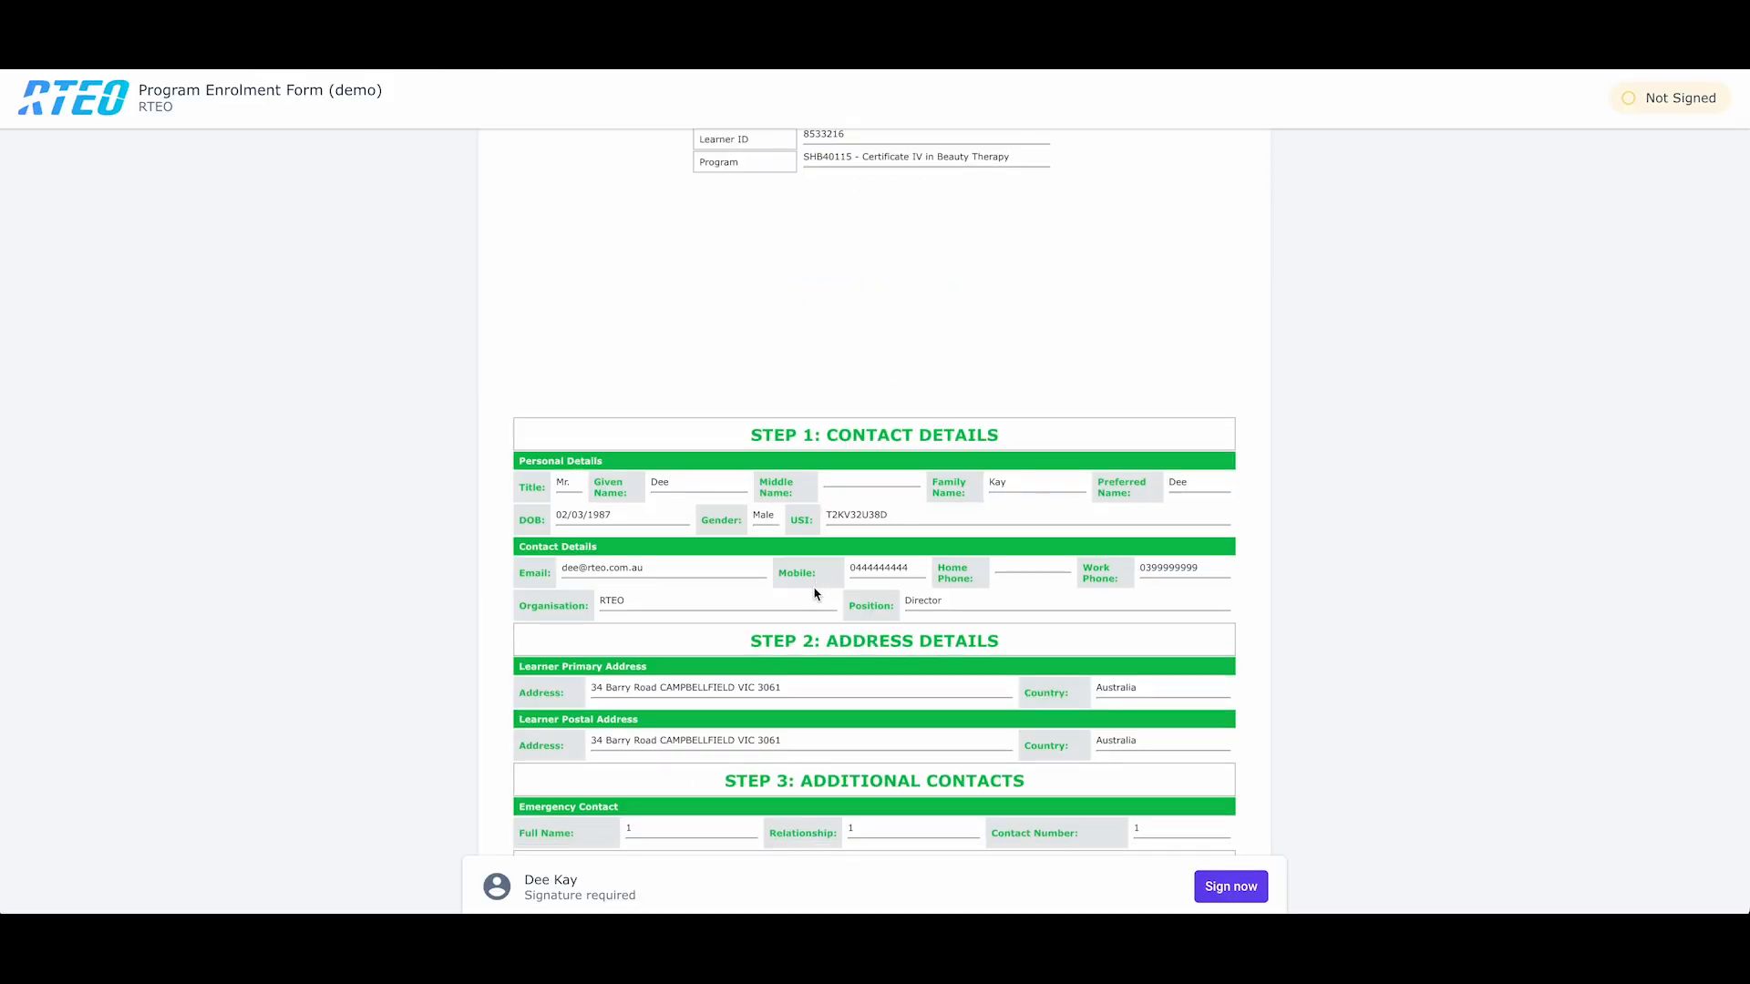
# - Scroll the signing page down to the Step 8 learner declaration
pyautogui.scroll(-10, 814, 547)
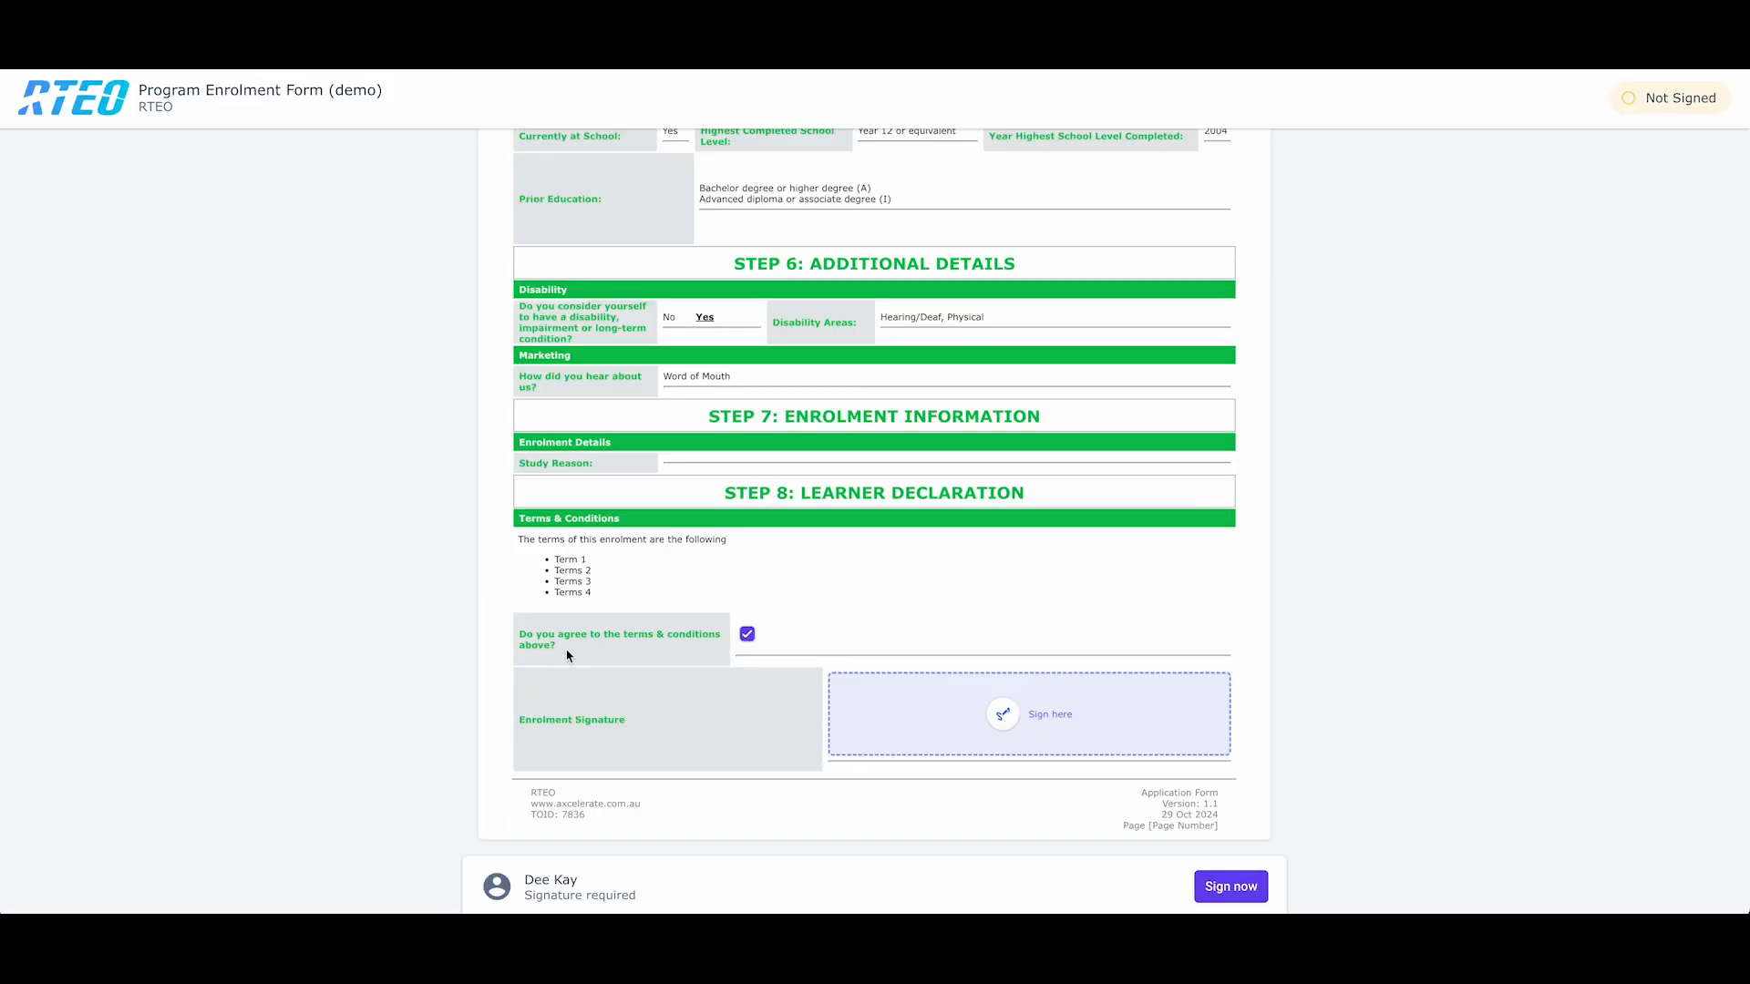
# - Tick the agree-to-terms box and sign with a typed signature of the signer's full name
pyautogui.click(748, 635)
pyautogui.click(749, 638)
pyautogui.click(919, 720)
pyautogui.moveTo(781, 485)
pyautogui.mouseDown()
pyautogui.moveTo(714, 502)
pyautogui.moveTo(953, 475)
pyautogui.mouseUp()
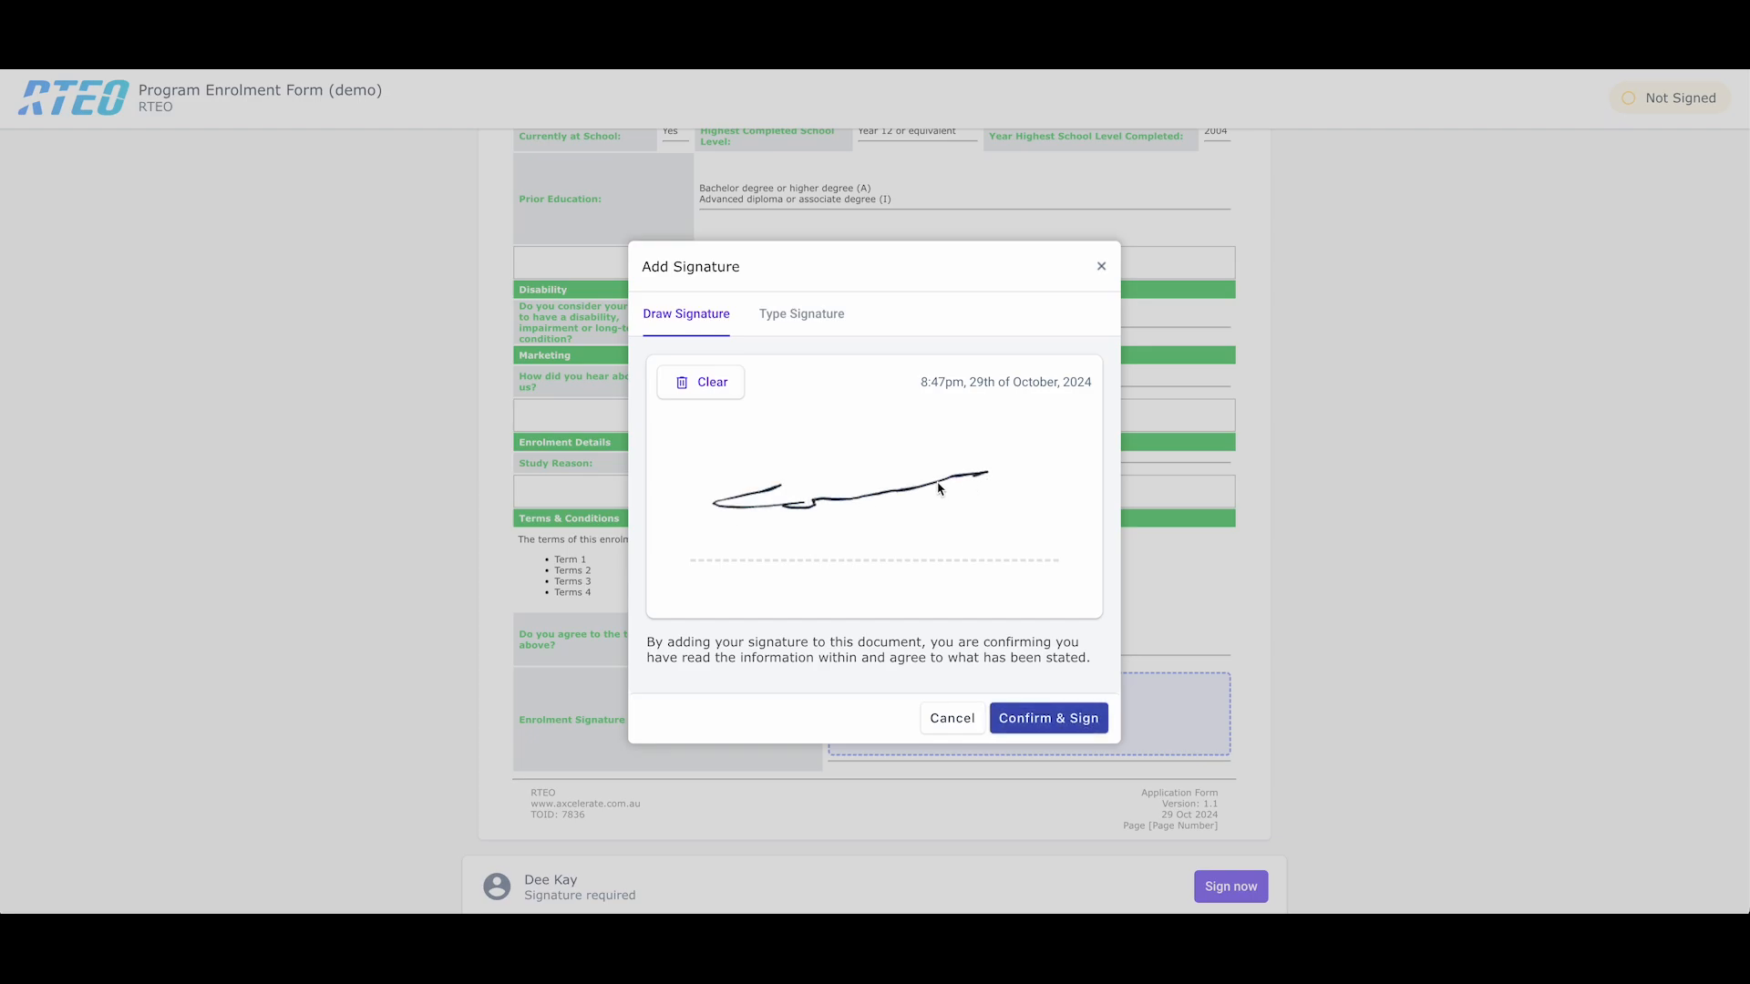
pyautogui.click(804, 321)
pyautogui.click(853, 396)
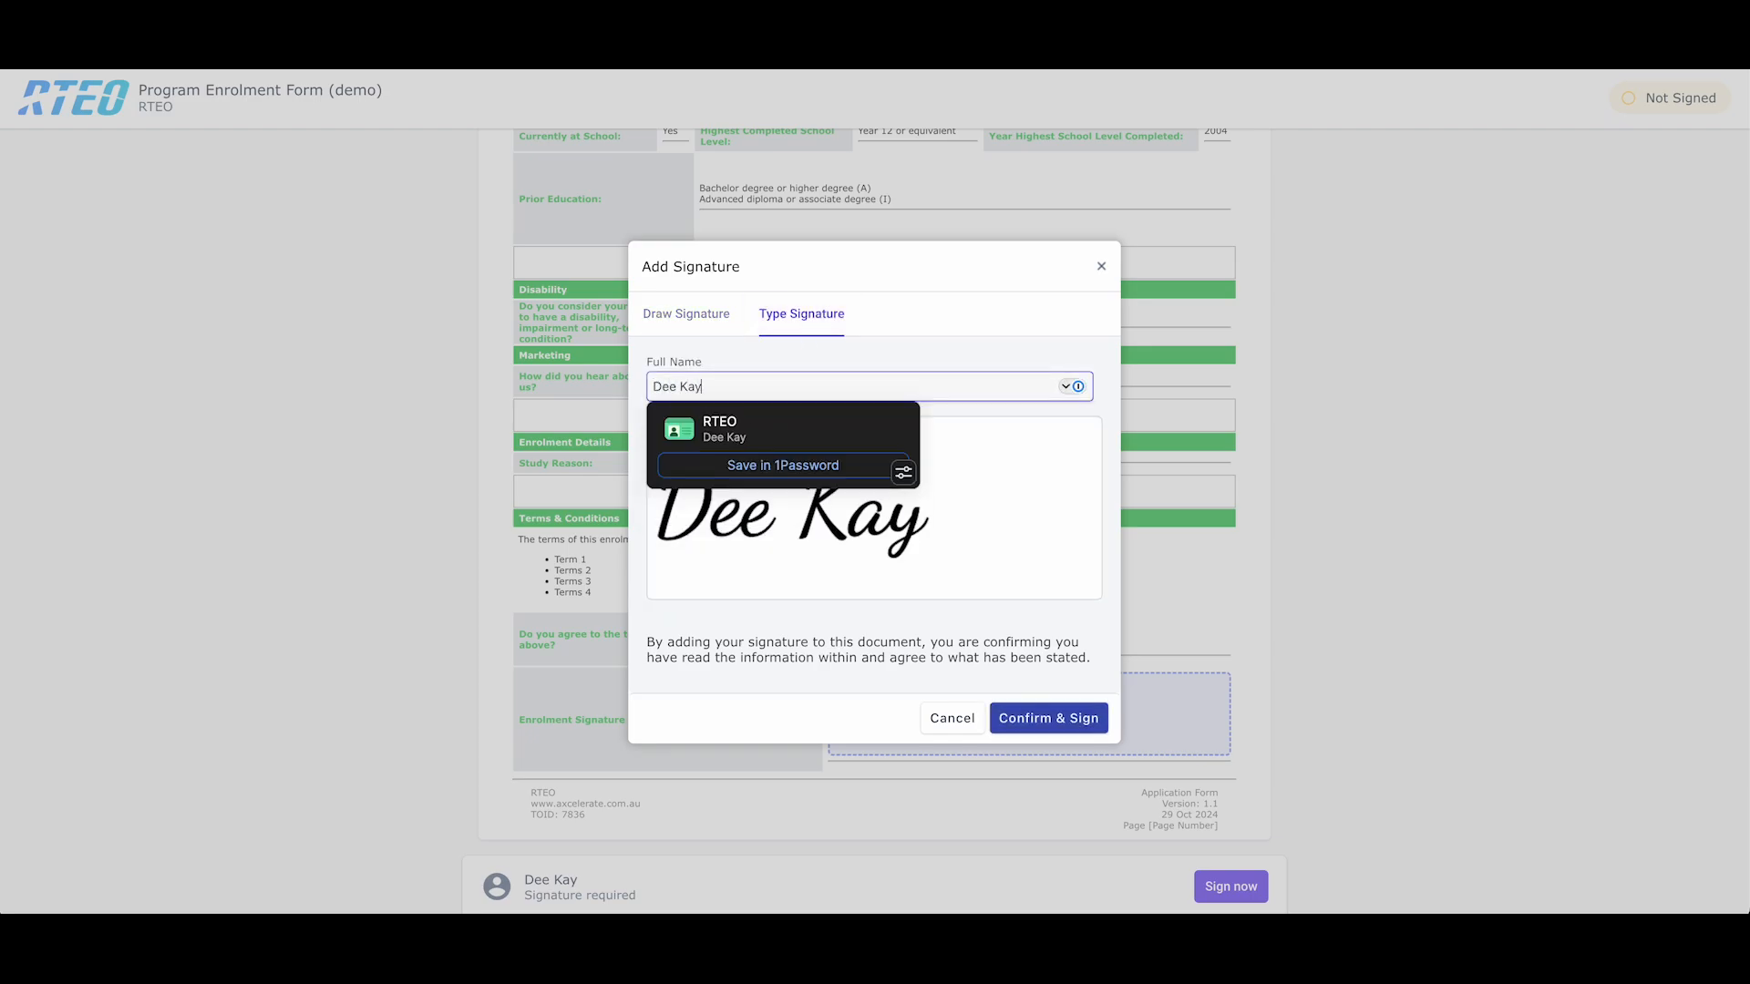
pyautogui.click(904, 545)
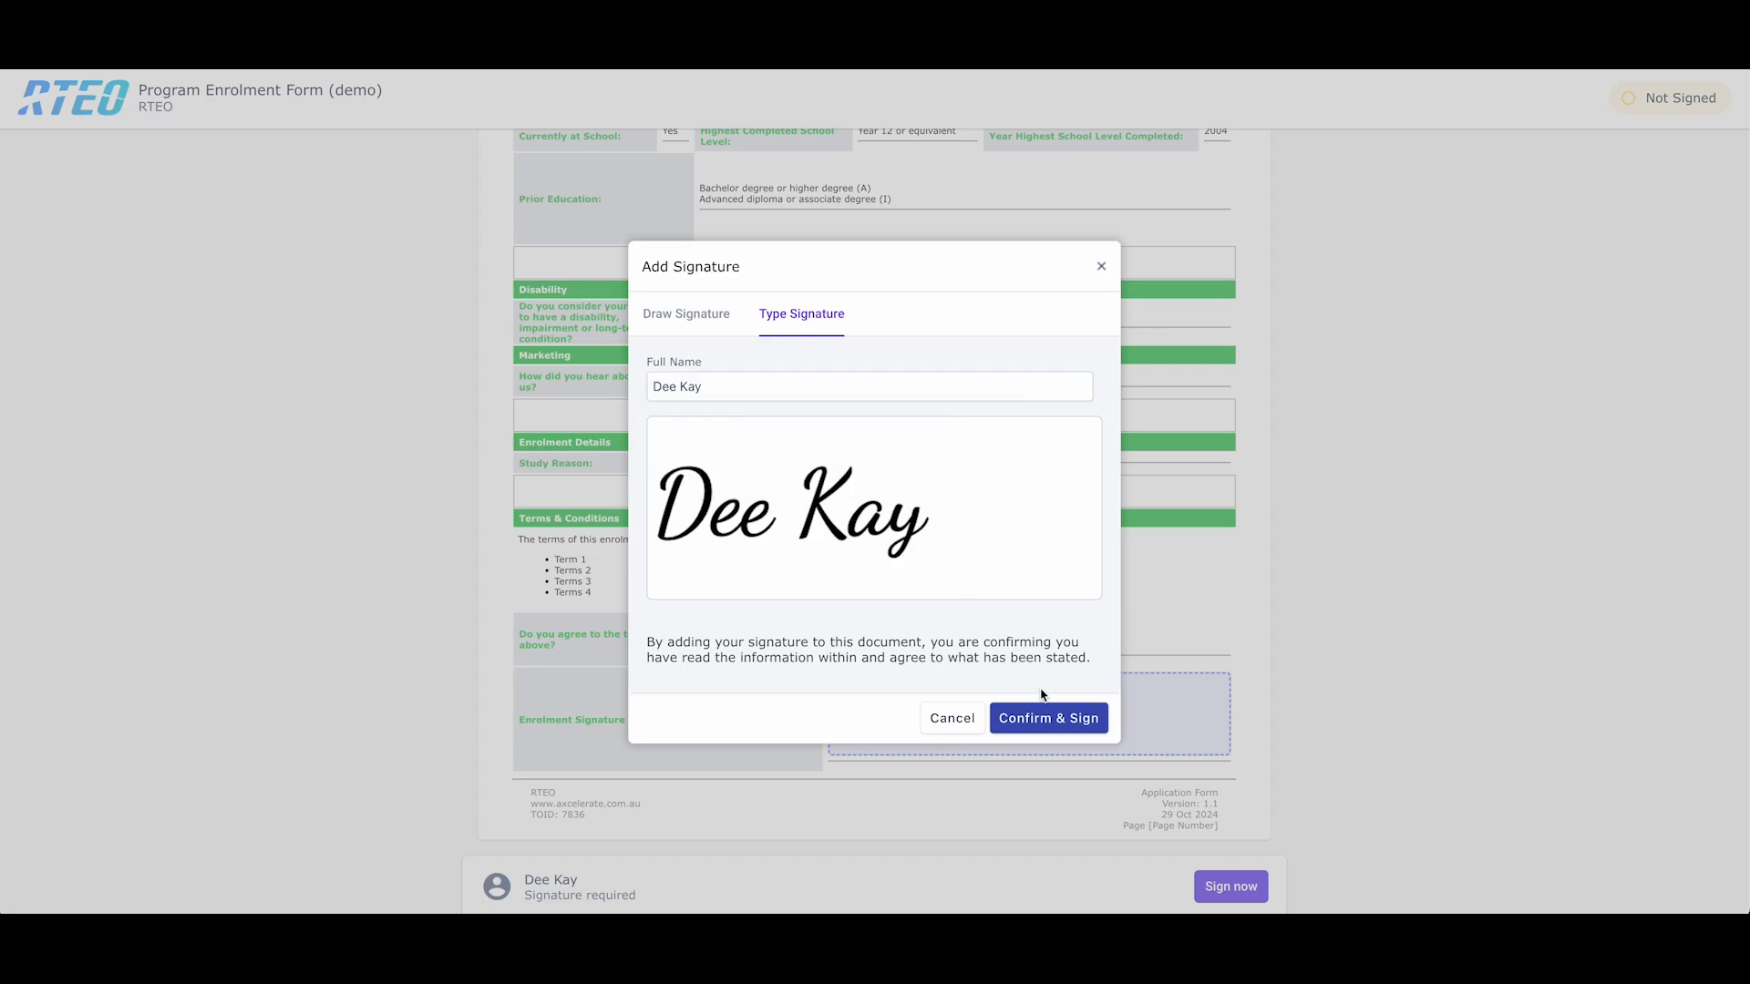
pyautogui.click(1060, 722)
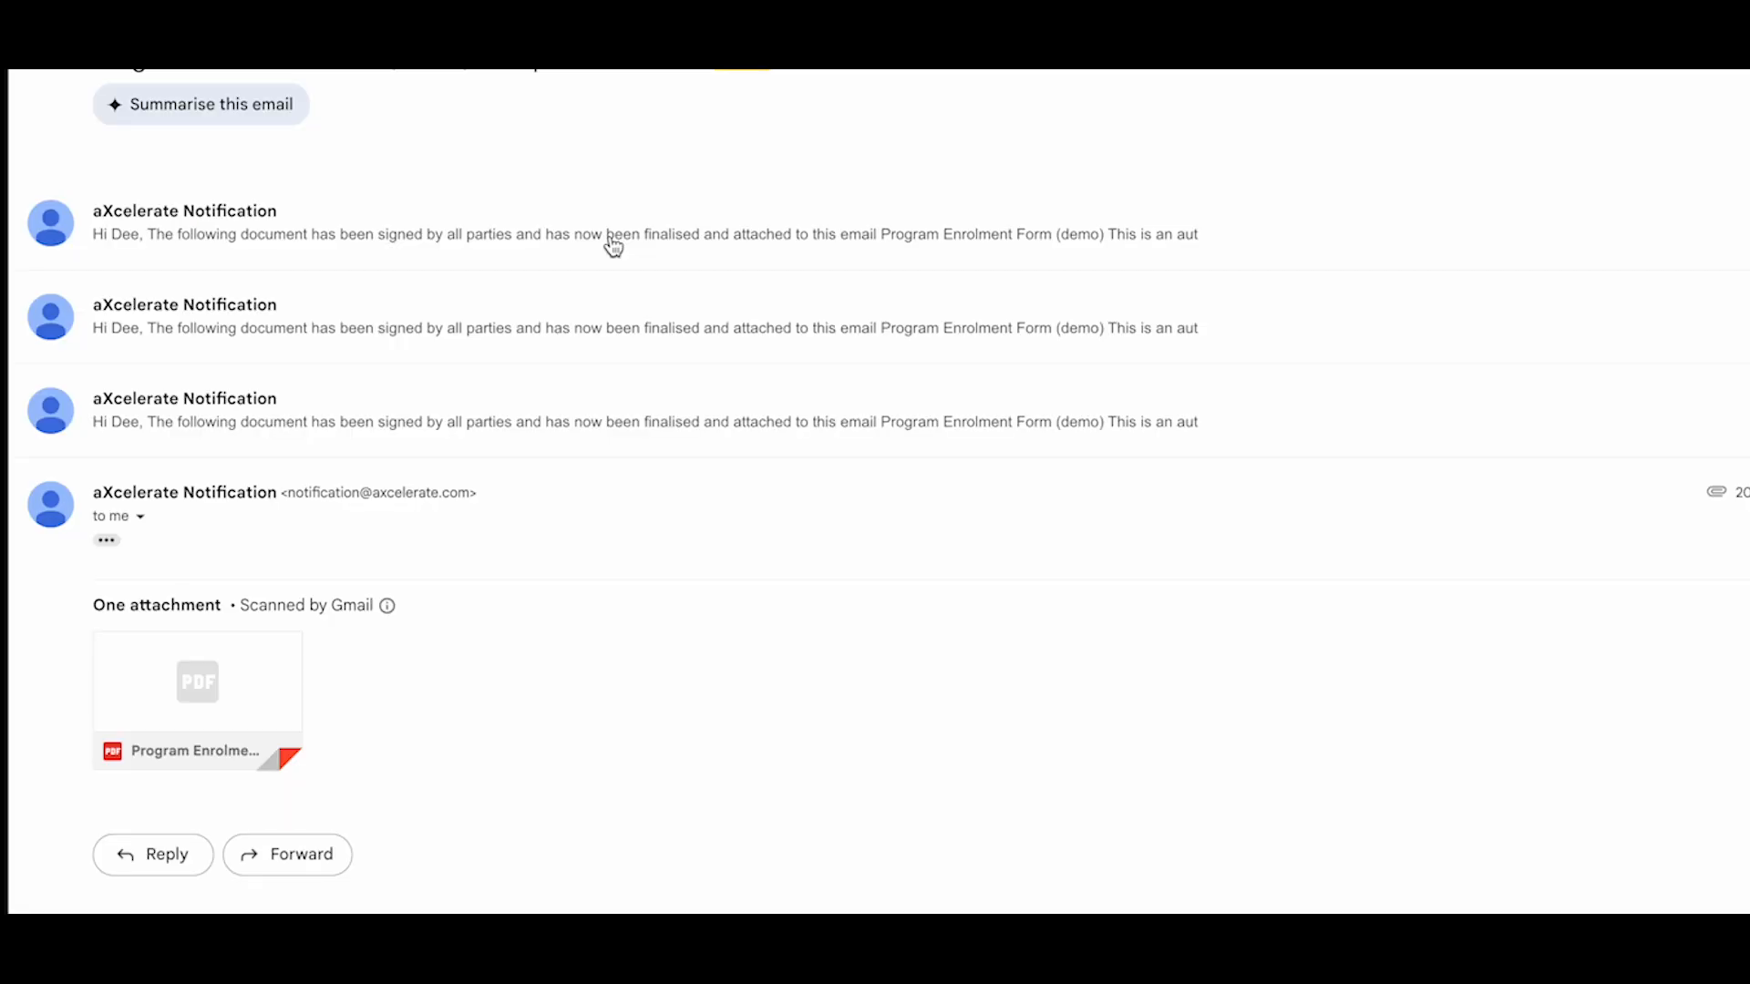
# - Preview the signed Program Enrolment Form PDF and scroll to the ticked box and signature
pyautogui.moveTo(188, 703)
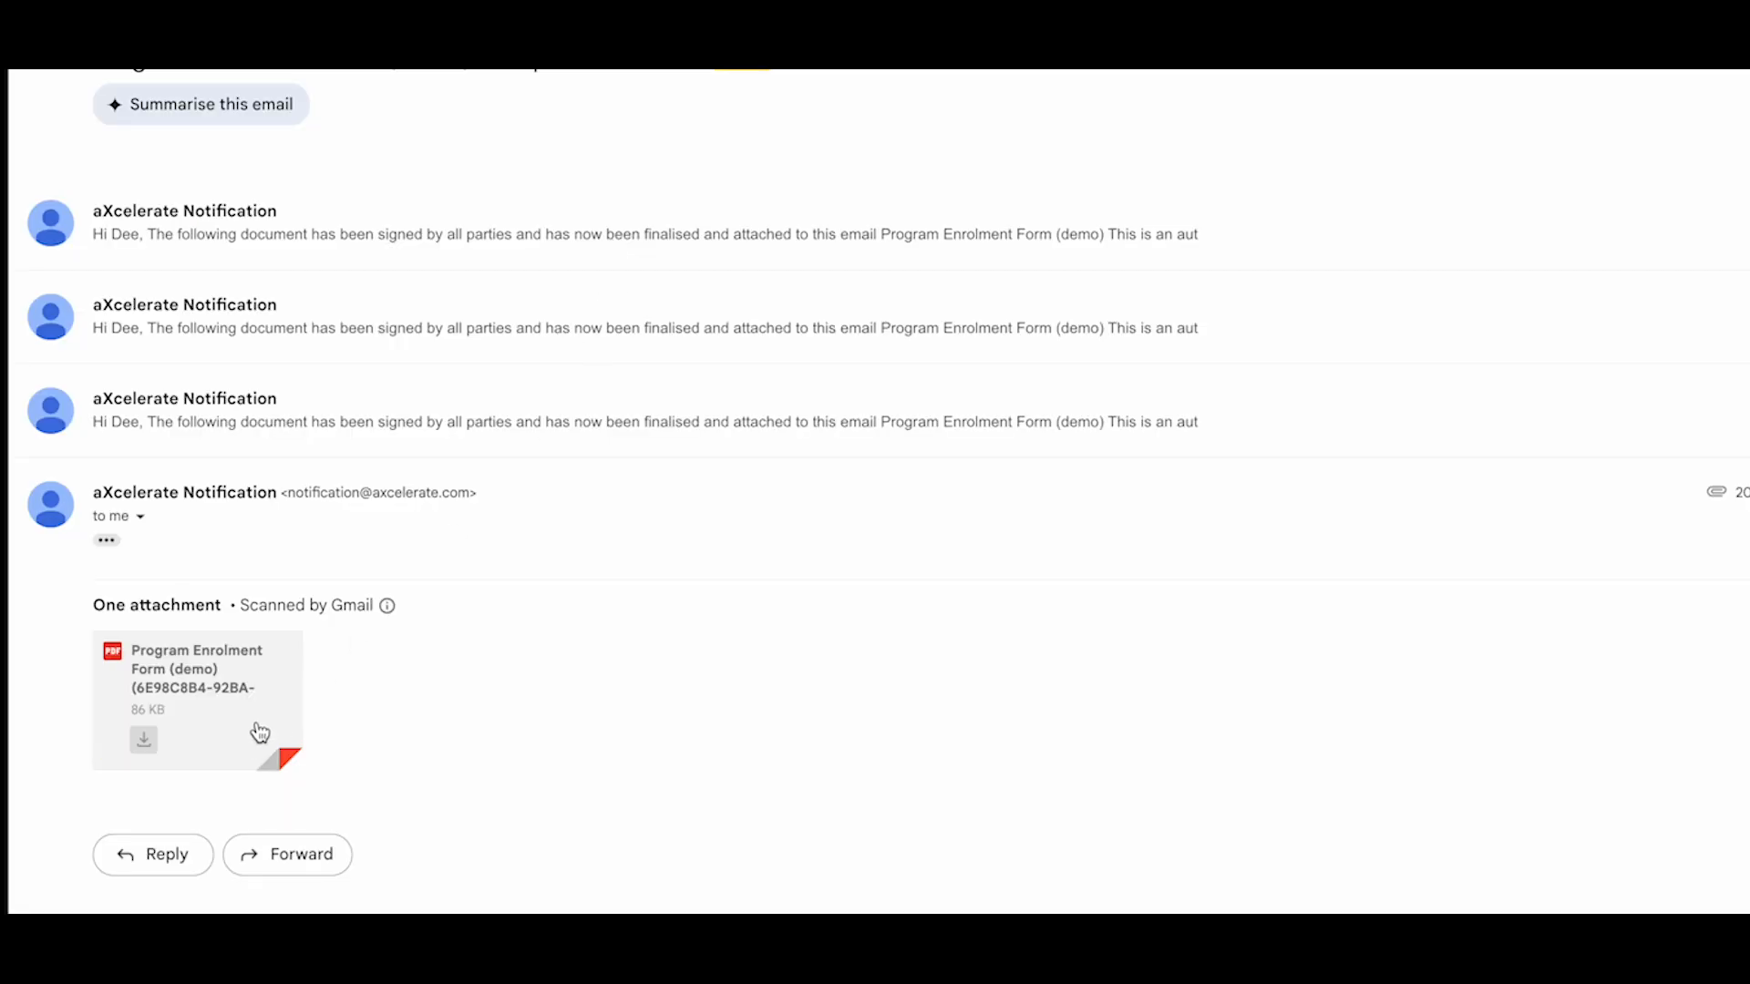
pyautogui.click(222, 667)
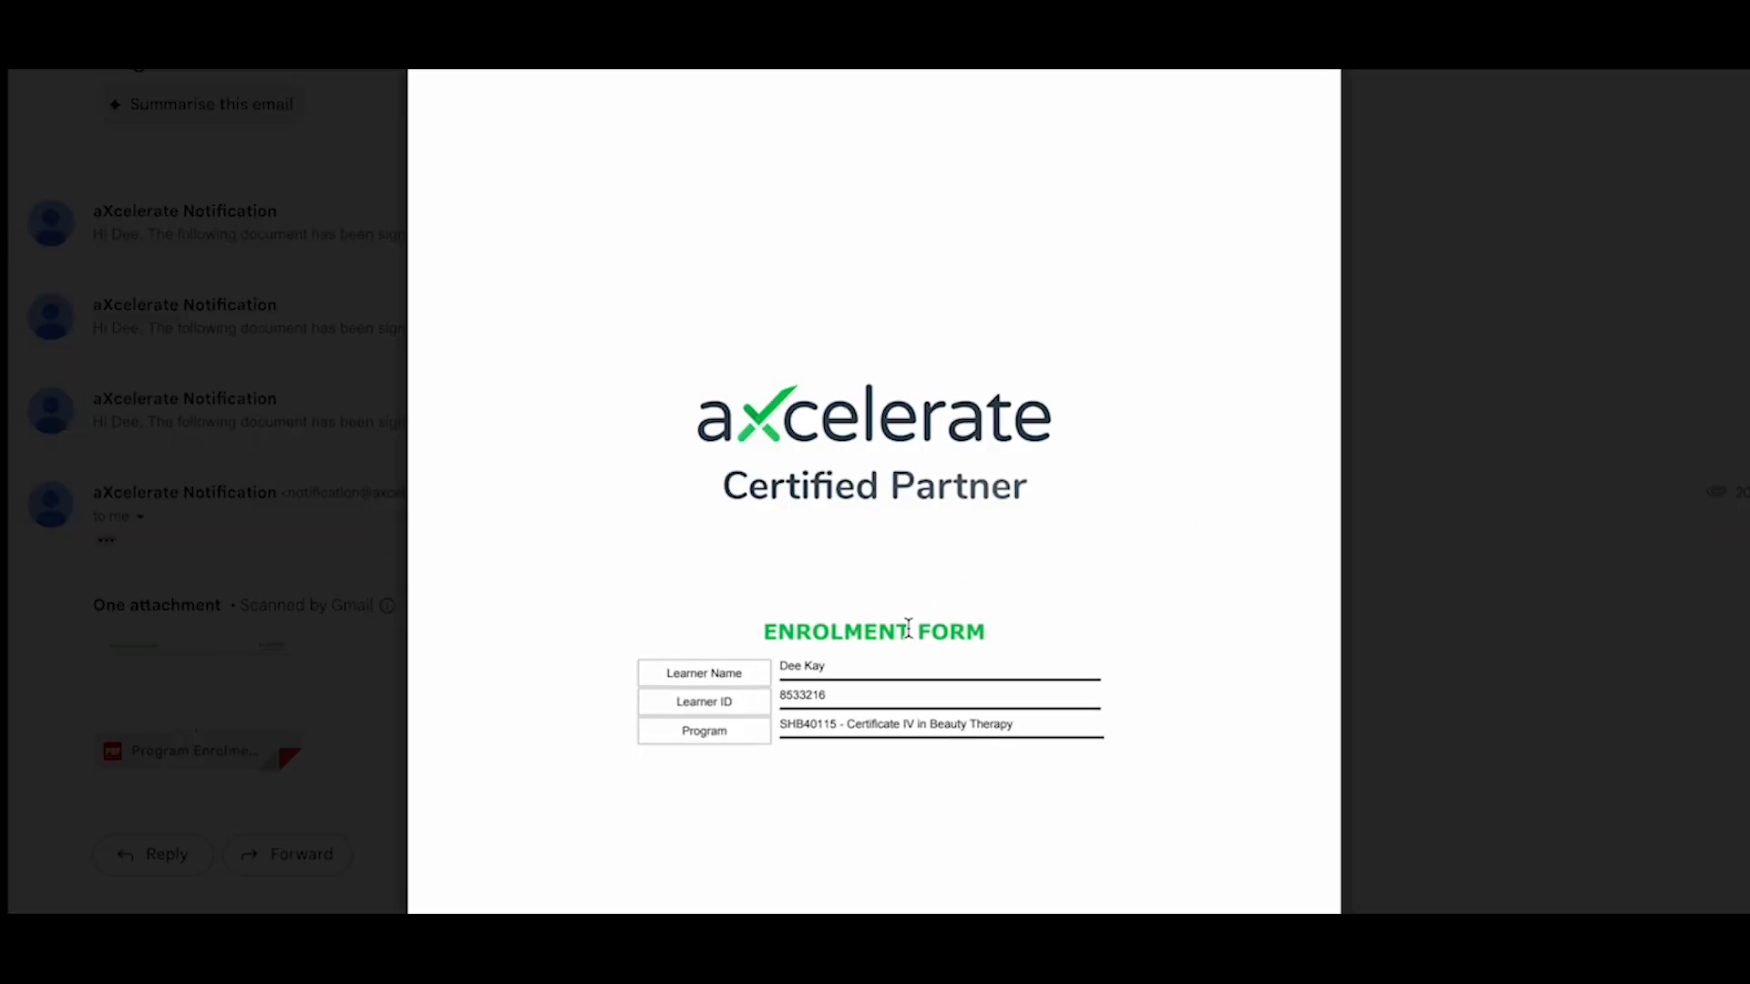
pyautogui.scroll(-15, 908, 629)
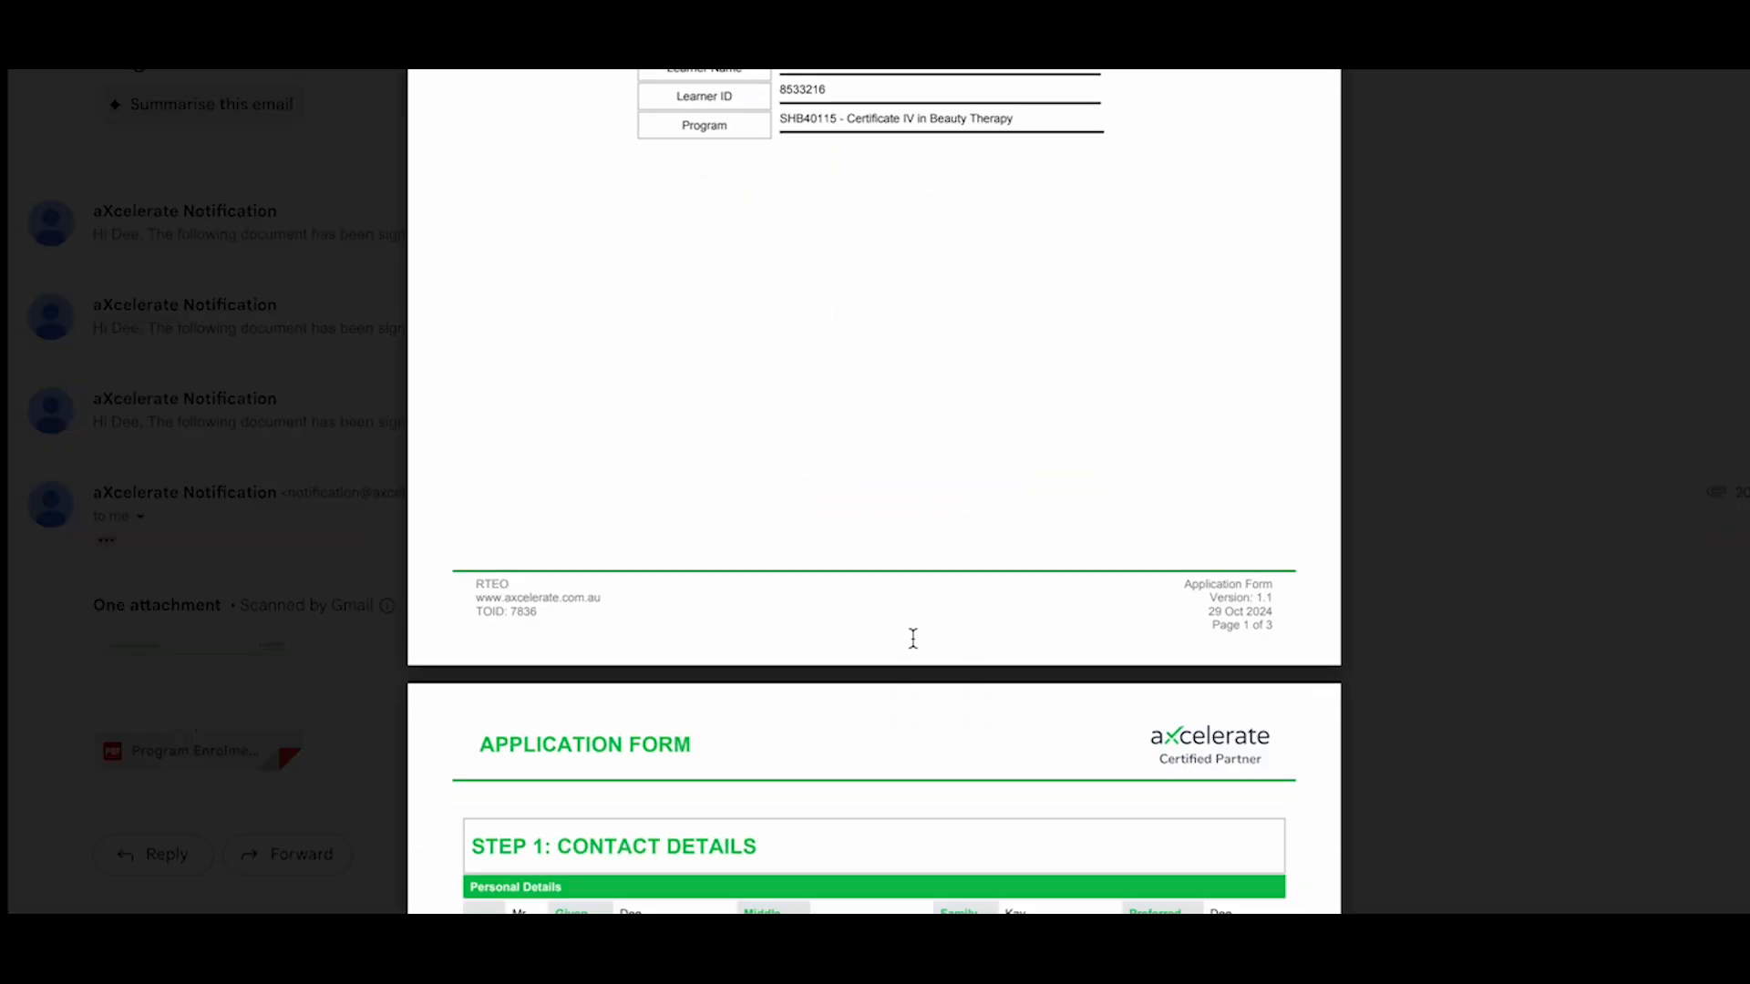
pyautogui.scroll(-20, 914, 635)
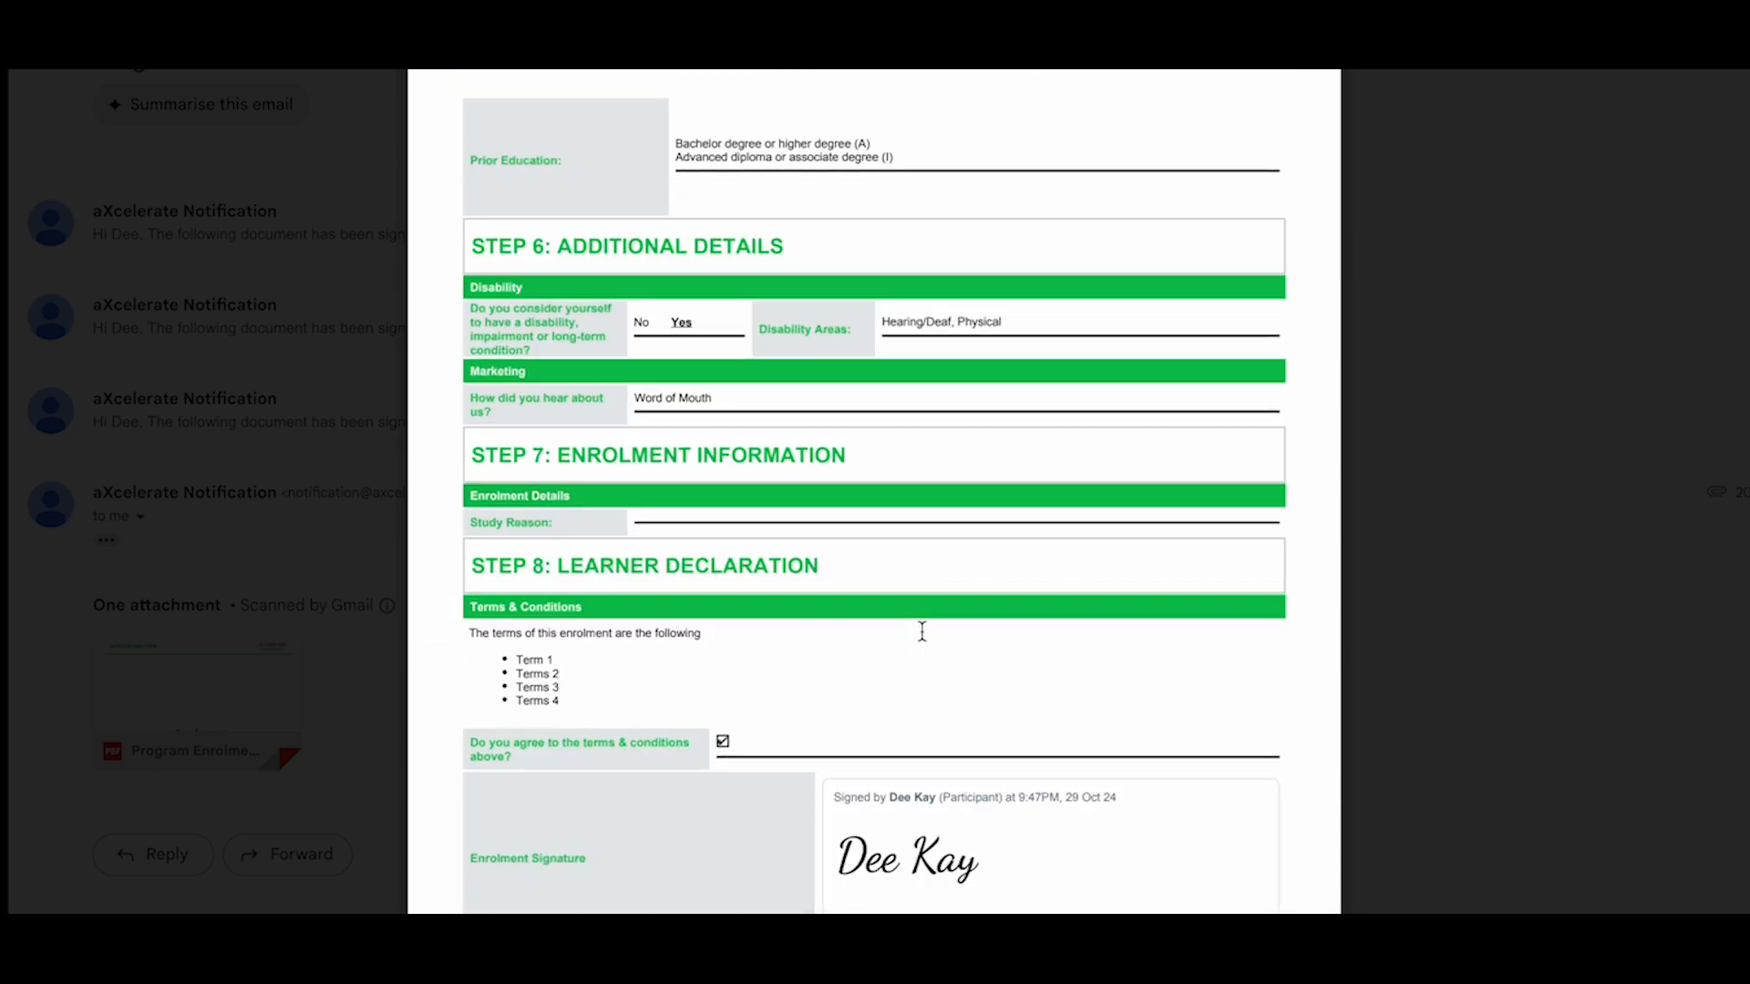